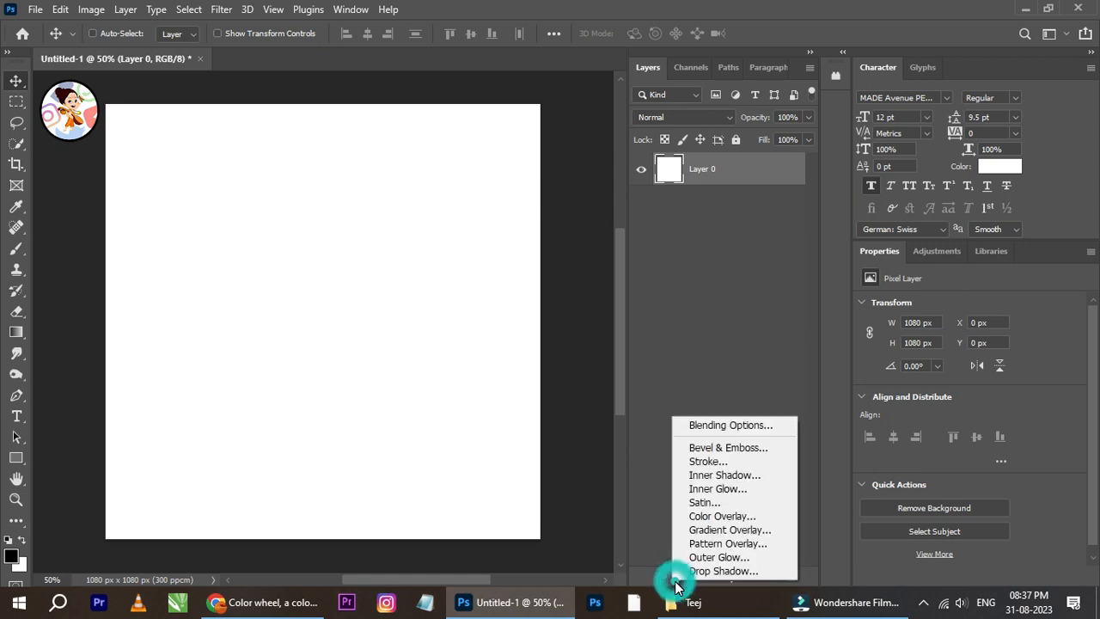
# Add a linear Gradient Overlay to Layer 0 using a light-blue gradient.
pyautogui.click(764, 532)
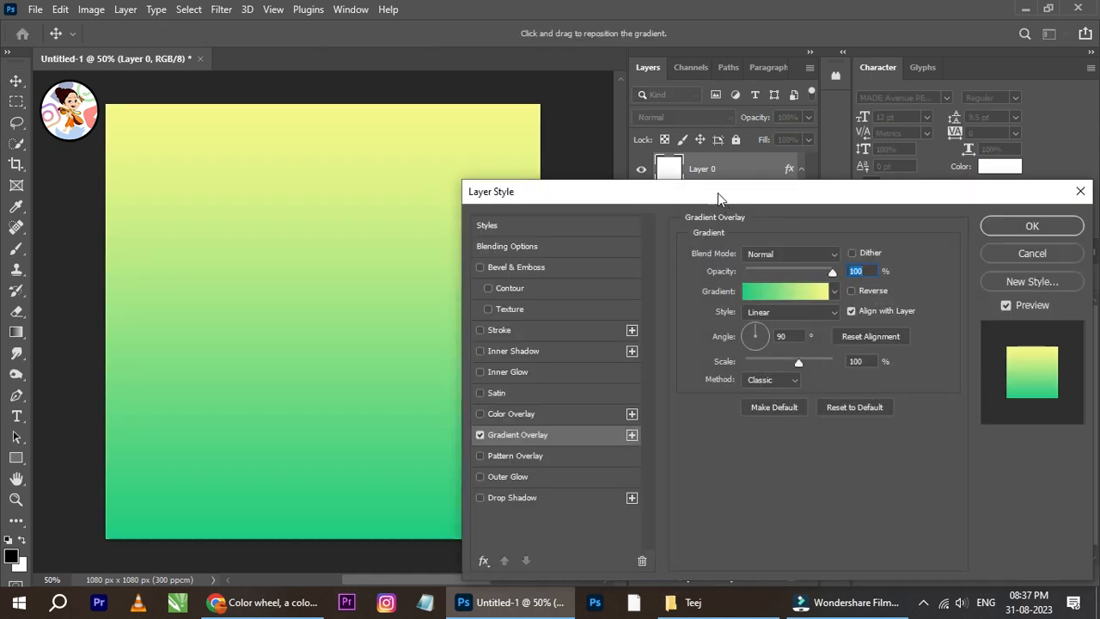
pyautogui.moveTo(718, 193); pyautogui.dragTo(739, 156)
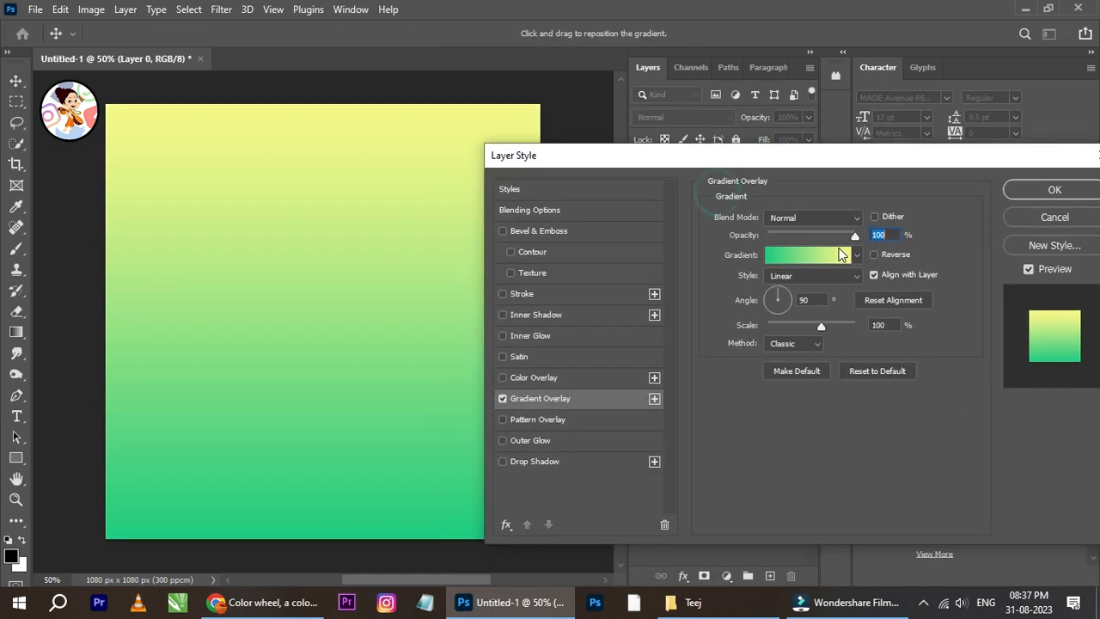
pyautogui.click(875, 255)
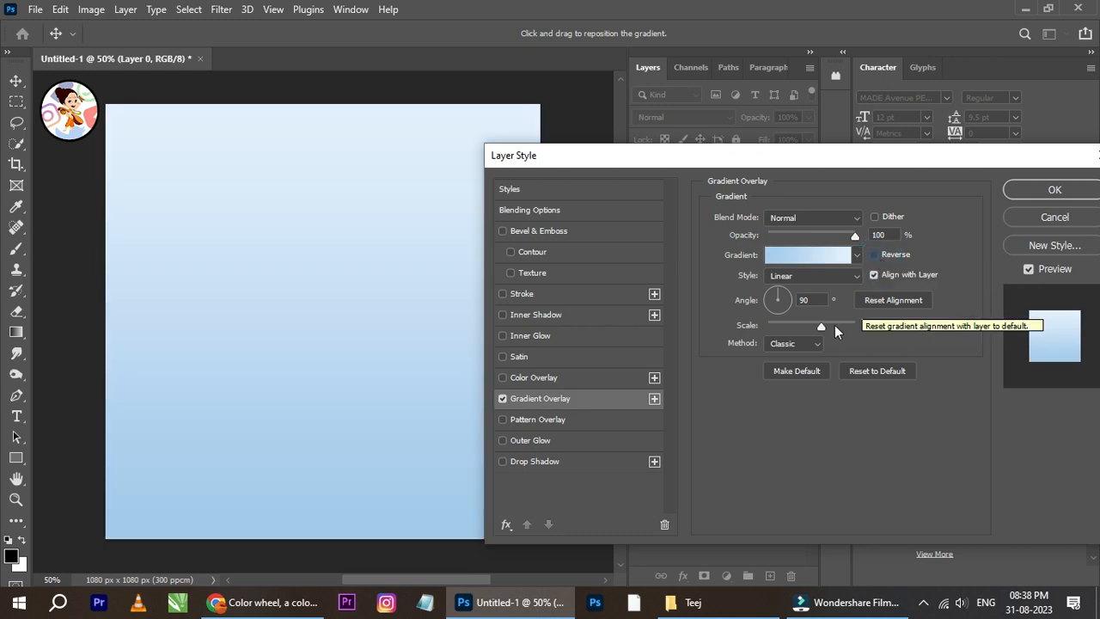
# Set the gradient overlay's scale to 119%, turn off Align with Layer, keep Reverse off, and apply the style.
pyautogui.moveTo(821, 327); pyautogui.dragTo(808, 326)
pyautogui.moveTo(853, 236)
pyautogui.mouseDown()
pyautogui.moveTo(816, 241)
pyautogui.moveTo(854, 235)
pyautogui.mouseUp()
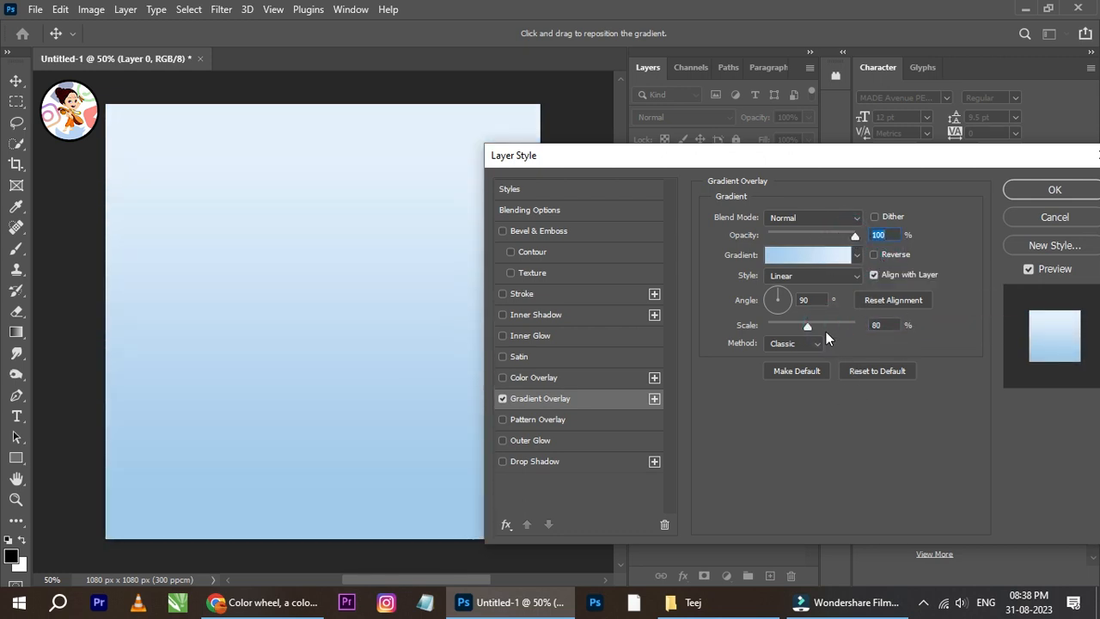
pyautogui.moveTo(815, 325)
pyautogui.mouseDown()
pyautogui.moveTo(850, 318)
pyautogui.moveTo(737, 316)
pyautogui.moveTo(848, 314)
pyautogui.moveTo(796, 319)
pyautogui.mouseUp()
pyautogui.click(874, 275)
pyautogui.click(874, 255)
pyautogui.moveTo(801, 325); pyautogui.dragTo(835, 327)
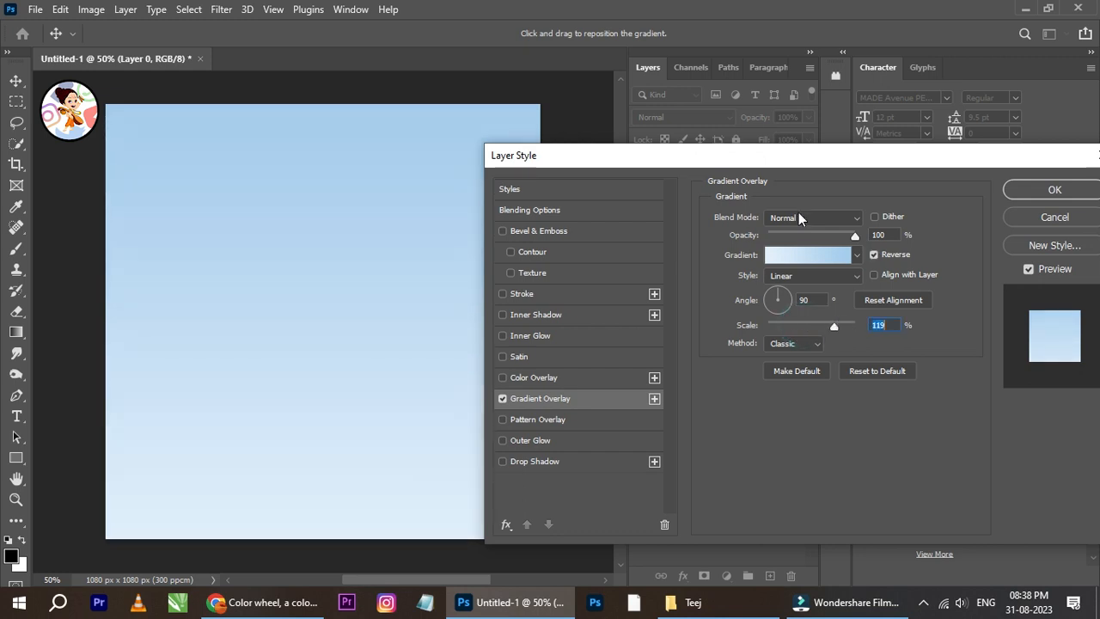
pyautogui.click(909, 256)
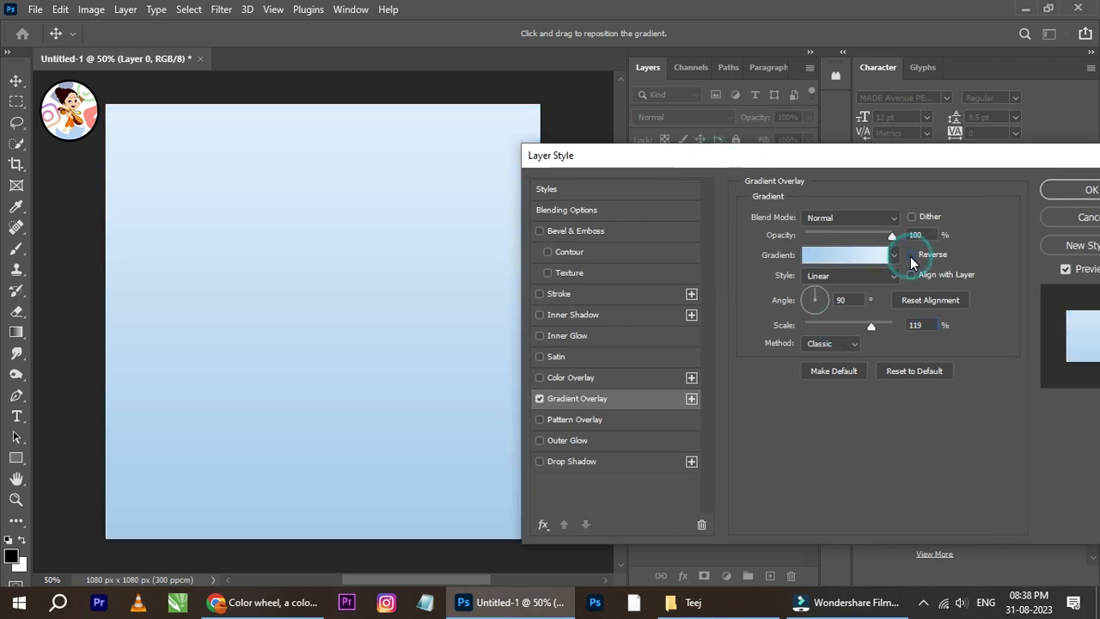
pyautogui.moveTo(1044, 161); pyautogui.dragTo(965, 167)
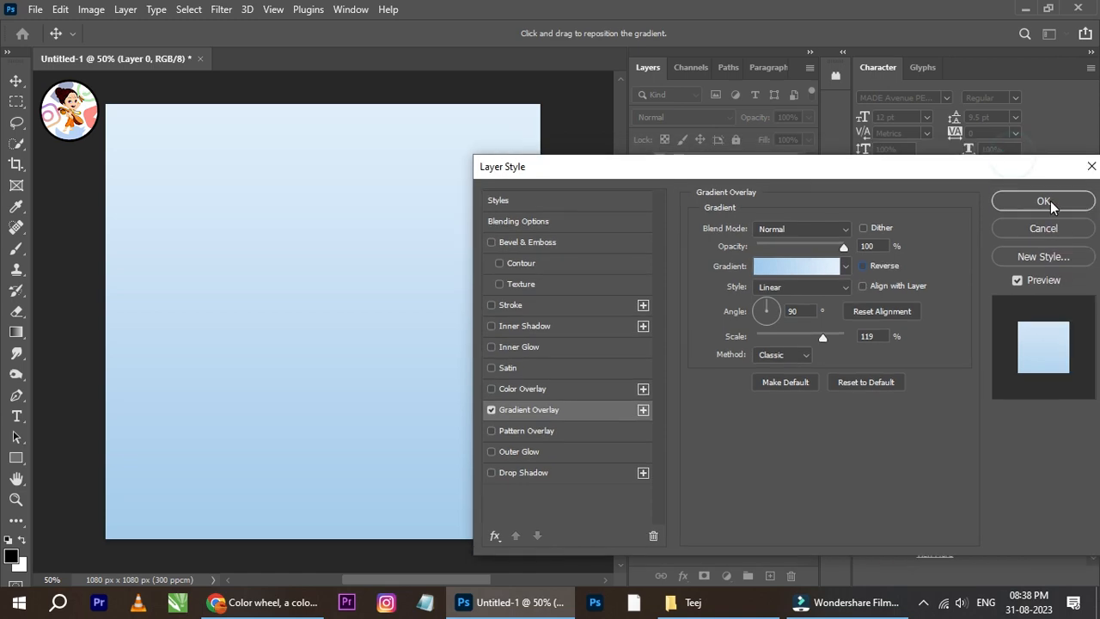
pyautogui.click(1046, 200)
pyautogui.scroll(-1, 412, 254)
pyautogui.scroll(1, 327, 282)
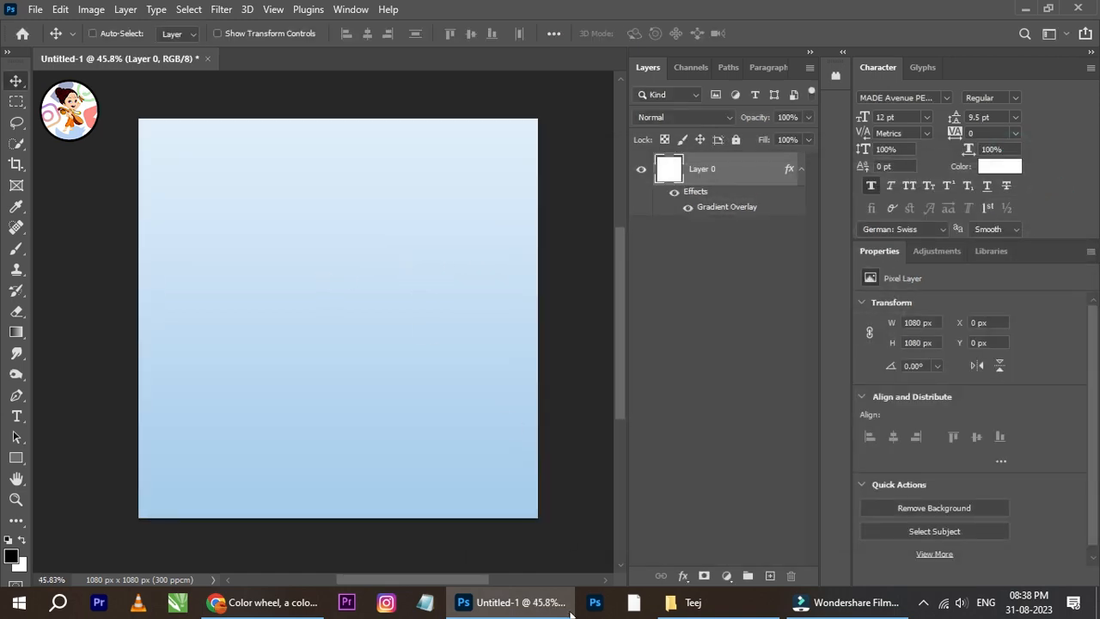
# Place the tree-01 image from the Teej folder, sized about 744 x 399 px and rotated about -152.6°, in the canvas's upper-left corner.
pyautogui.click(693, 602)
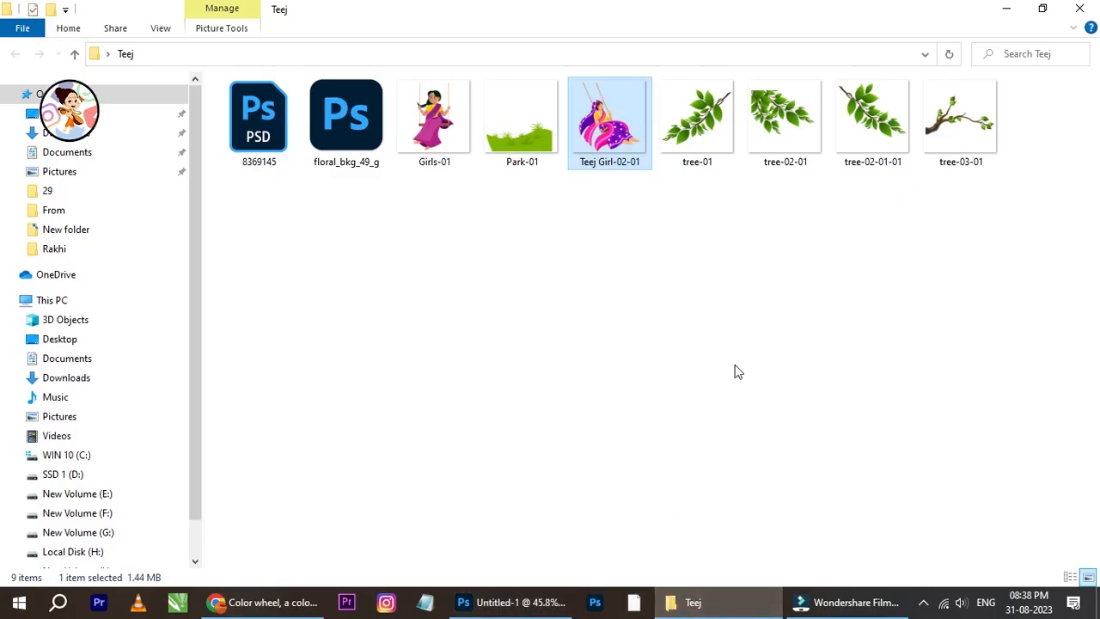
pyautogui.click(713, 142)
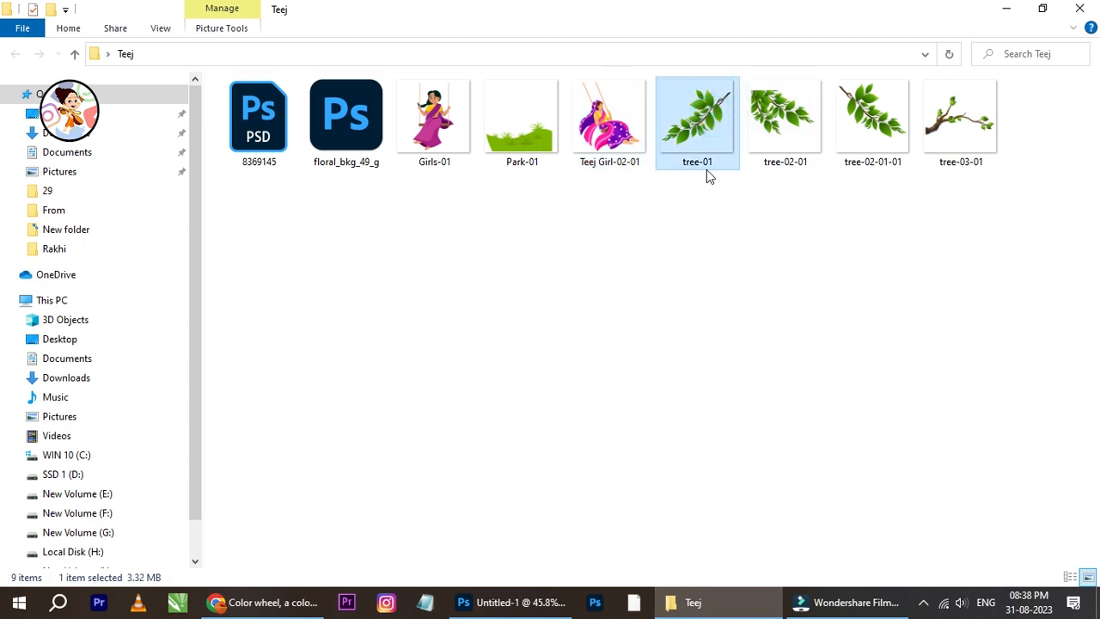
pyautogui.moveTo(704, 120); pyautogui.dragTo(443, 364)
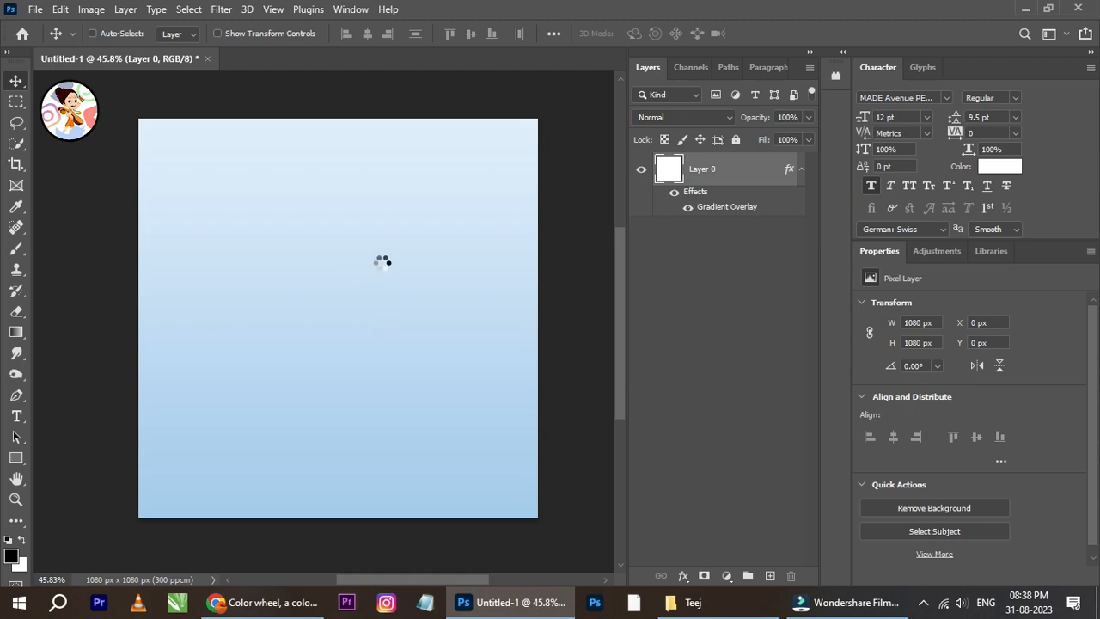
pyautogui.moveTo(580, 177); pyautogui.dragTo(260, 319)
pyautogui.moveTo(393, 247); pyautogui.dragTo(324, 101)
pyautogui.moveTo(534, 88); pyautogui.dragTo(317, 155)
pyautogui.moveTo(242, 188); pyautogui.dragTo(309, 128)
pyautogui.click(799, 33)
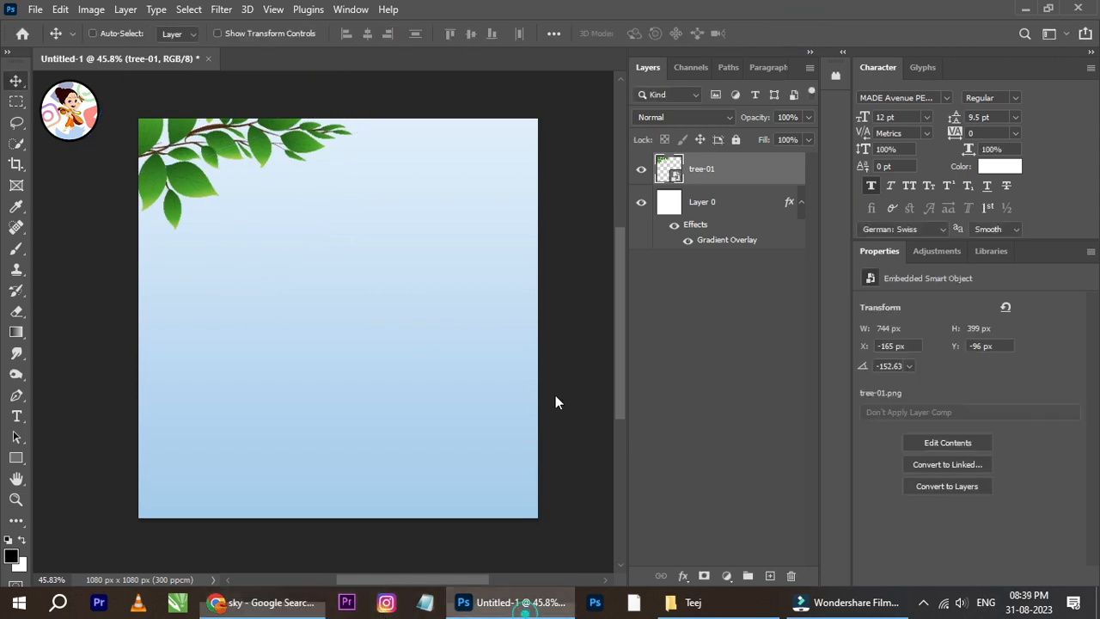
# Paste the copied sky picture into the document and convert its layer to a smart object.
pyautogui.hotkey('ctrl', 'v')
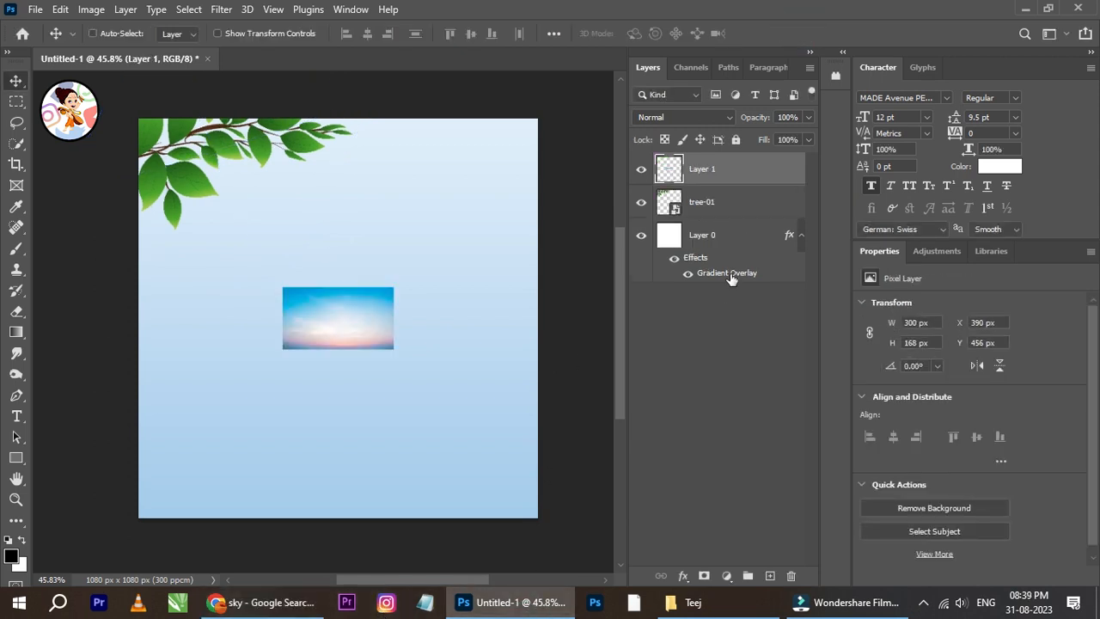
pyautogui.rightClick(711, 176)
pyautogui.click(774, 245)
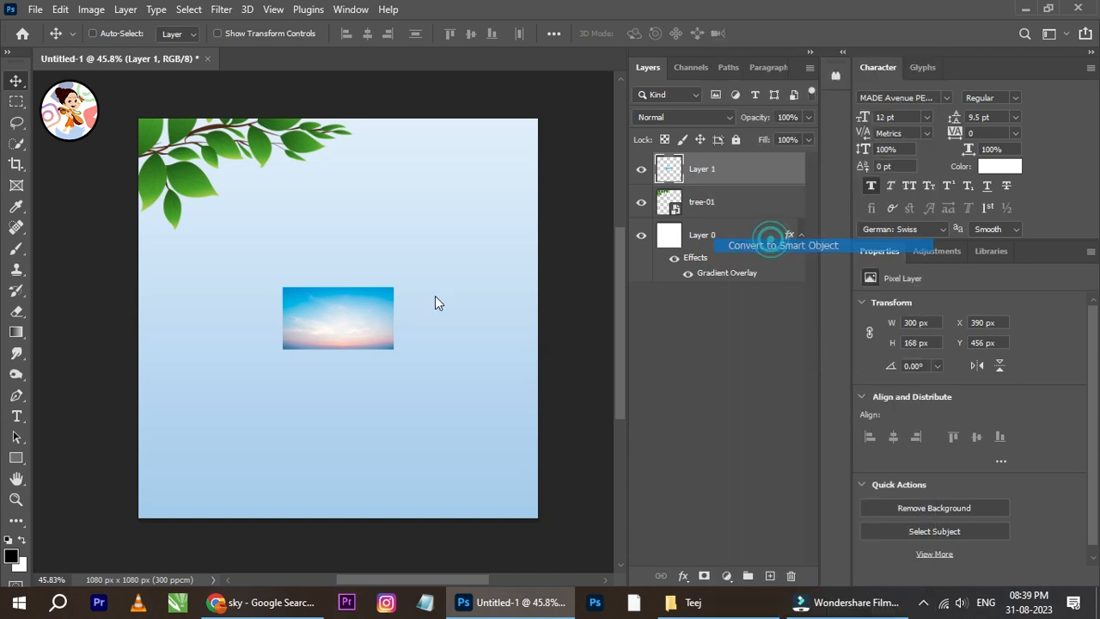
# Scale the sky picture to about 565% and centre it horizontally over the upper part of the canvas.
pyautogui.hotkey('ctrl', 't')
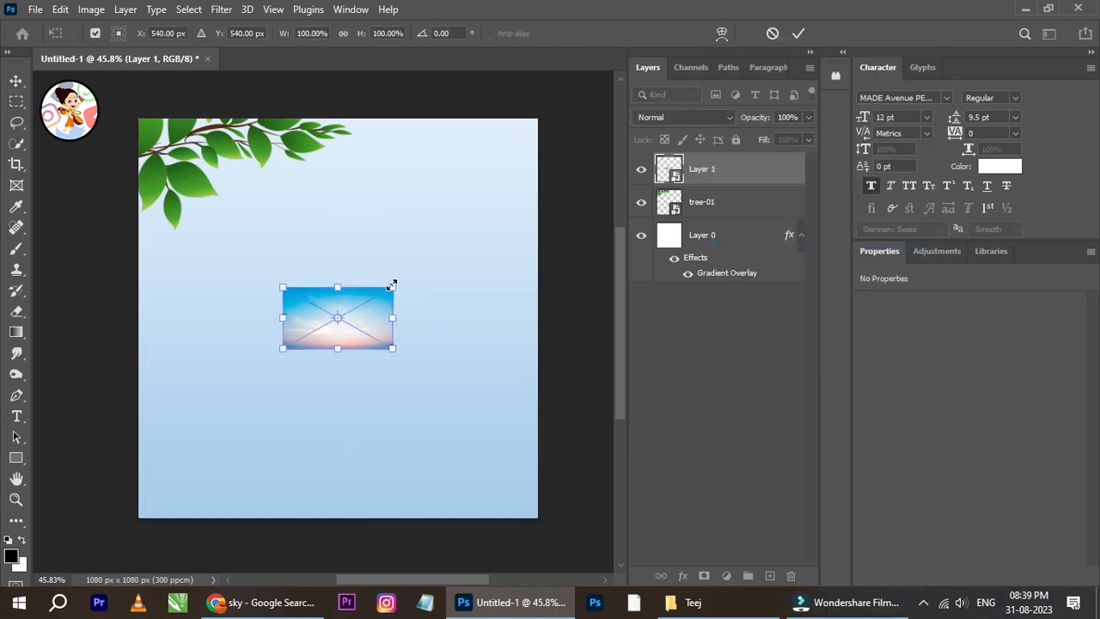
pyautogui.moveTo(392, 285); pyautogui.dragTo(593, 177)
pyautogui.moveTo(506, 241); pyautogui.dragTo(344, 297)
pyautogui.moveTo(419, 251); pyautogui.dragTo(646, 109)
pyautogui.moveTo(243, 235); pyautogui.dragTo(569, 260)
pyautogui.scroll(-2, 371, 251)
pyautogui.scroll(-1, 407, 245)
pyautogui.moveTo(491, 242); pyautogui.dragTo(470, 258)
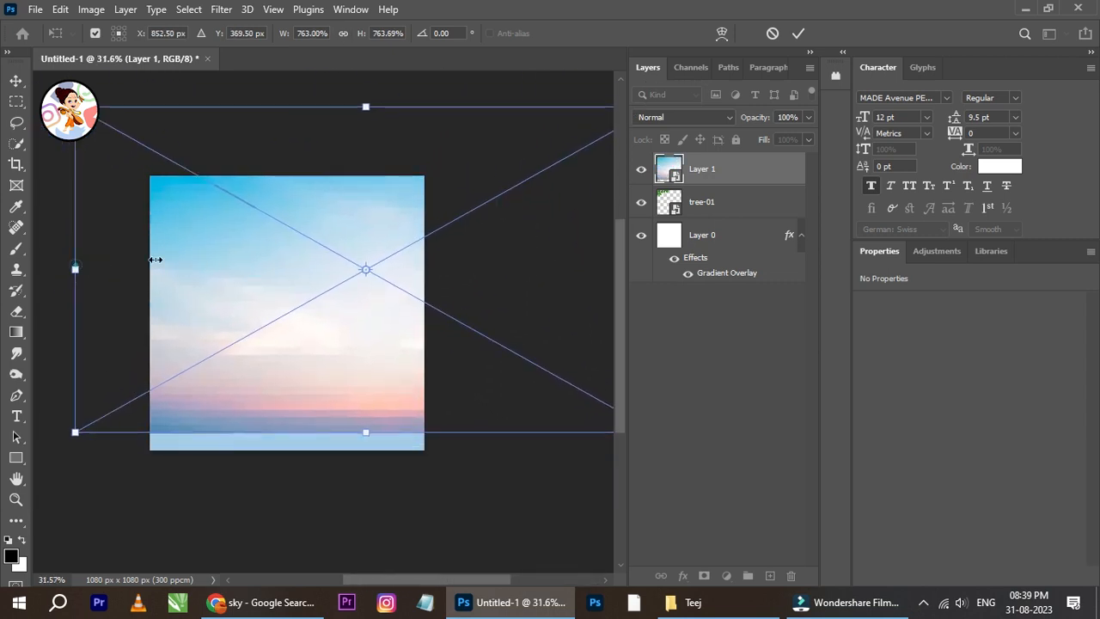
pyautogui.moveTo(155, 259); pyautogui.dragTo(226, 257)
pyautogui.moveTo(558, 235); pyautogui.dragTo(396, 228)
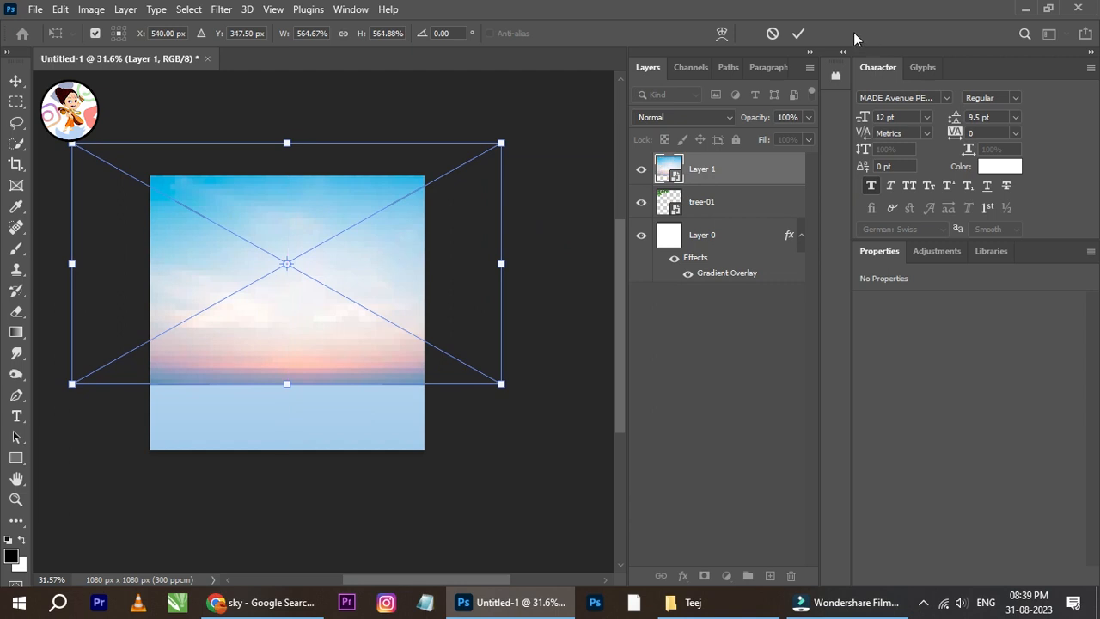
pyautogui.click(800, 34)
# Move the sky layer below tree-01 and shift the sky up and left to about X -364, Y -171 px.
pyautogui.moveTo(721, 205); pyautogui.dragTo(729, 168)
pyautogui.scroll(2, 240, 319)
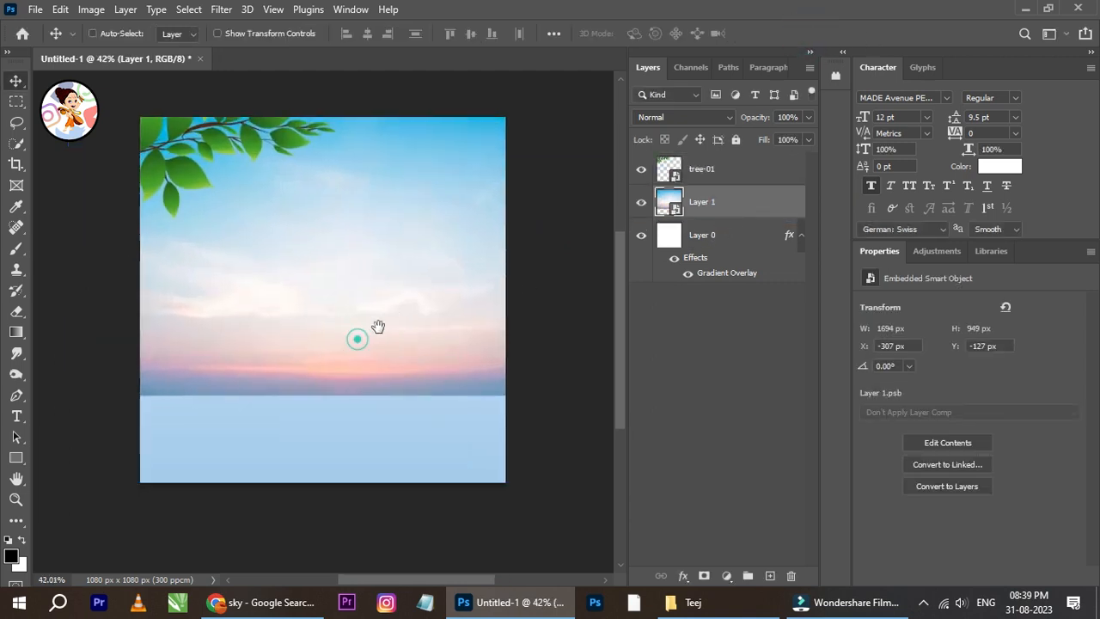
pyautogui.moveTo(379, 330); pyautogui.dragTo(390, 306)
pyautogui.scroll(1, 288, 256)
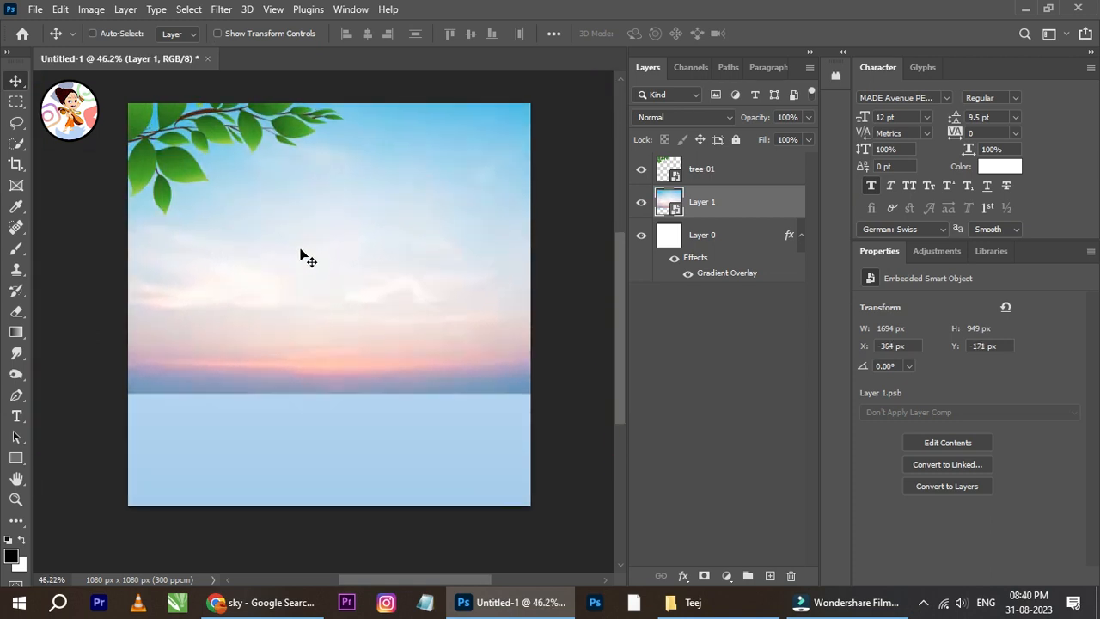
# Add an inverted black mask to the sky layer and paint the upper sky back in with a soft 511 px white brush.
pyautogui.click(703, 575)
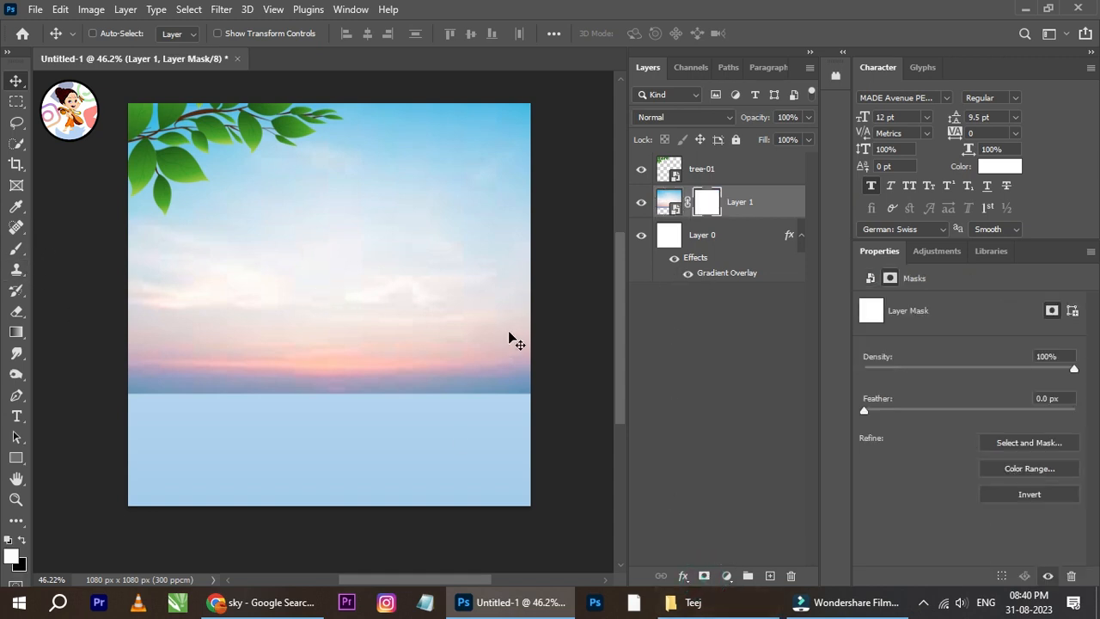
pyautogui.hotkey('ctrl', 'i')
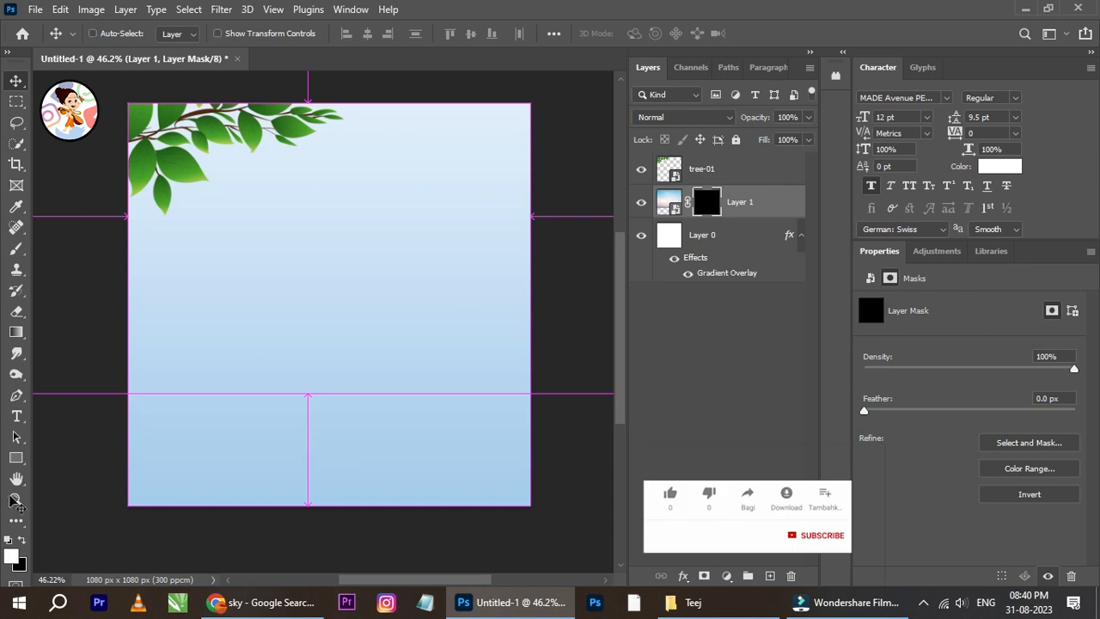
pyautogui.click(16, 248)
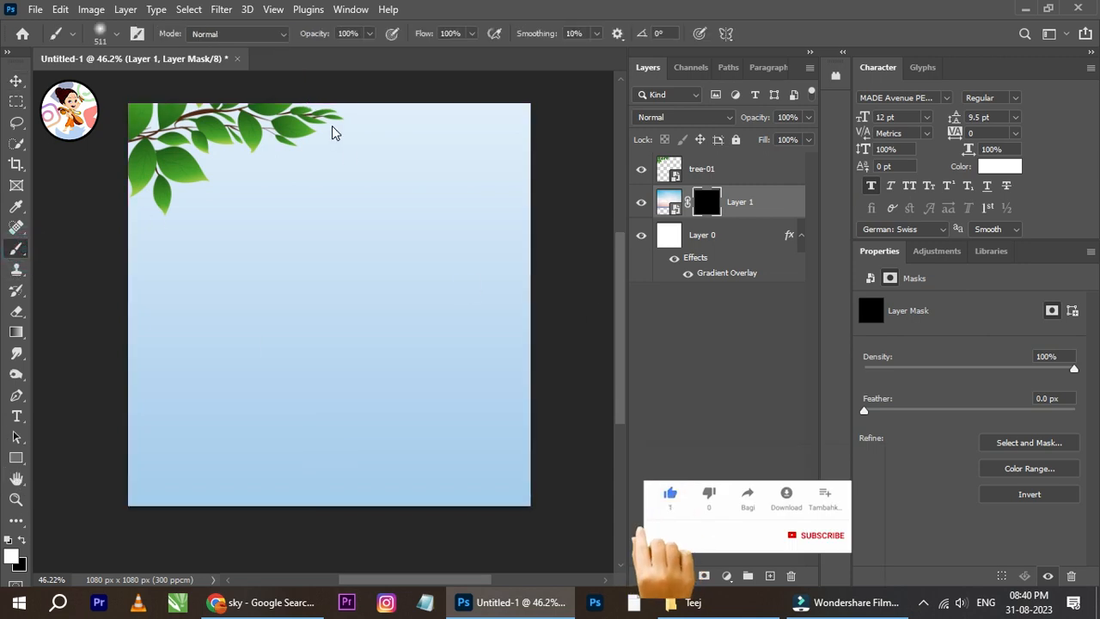
pyautogui.moveTo(479, 216)
pyautogui.mouseDown()
pyautogui.moveTo(393, 159)
pyautogui.moveTo(534, 141)
pyautogui.moveTo(283, 98)
pyautogui.moveTo(184, 160)
pyautogui.moveTo(417, 111)
pyautogui.moveTo(109, 172)
pyautogui.moveTo(245, 197)
pyautogui.moveTo(493, 184)
pyautogui.moveTo(351, 177)
pyautogui.moveTo(516, 163)
pyautogui.moveTo(172, 172)
pyautogui.mouseUp()
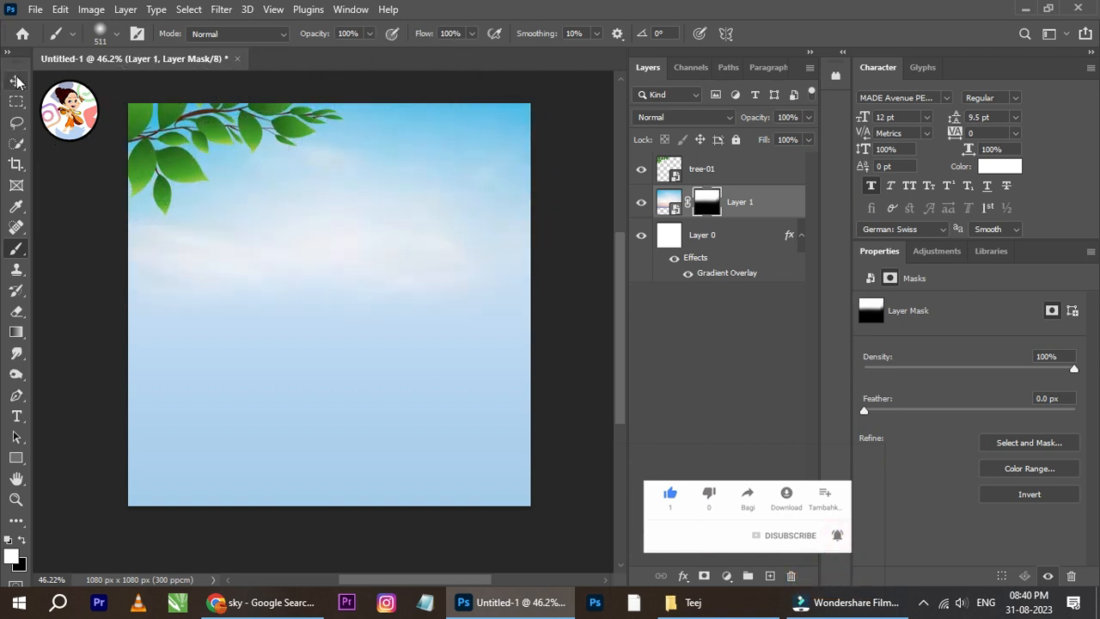
pyautogui.click(17, 81)
pyautogui.scroll(1, 290, 214)
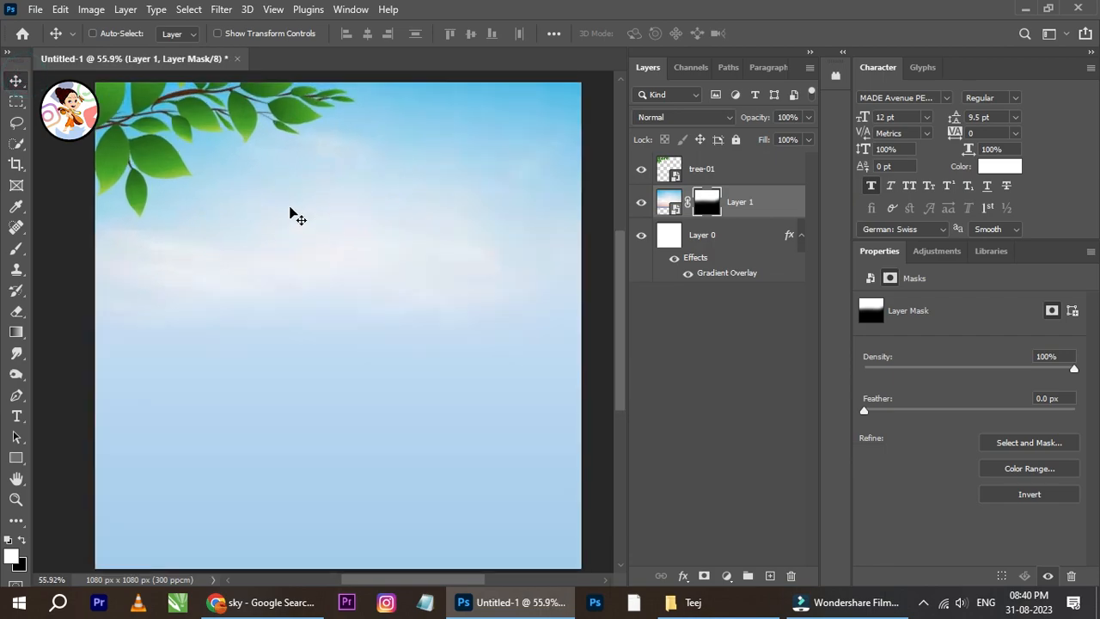
# Place the tree-03-01 branch from the Teej folder across the canvas's top edge, behind the tree-01 leaves, at about 9.45% scale.
pyautogui.click(744, 611)
pyautogui.click(945, 143)
pyautogui.moveTo(945, 143); pyautogui.dragTo(394, 327)
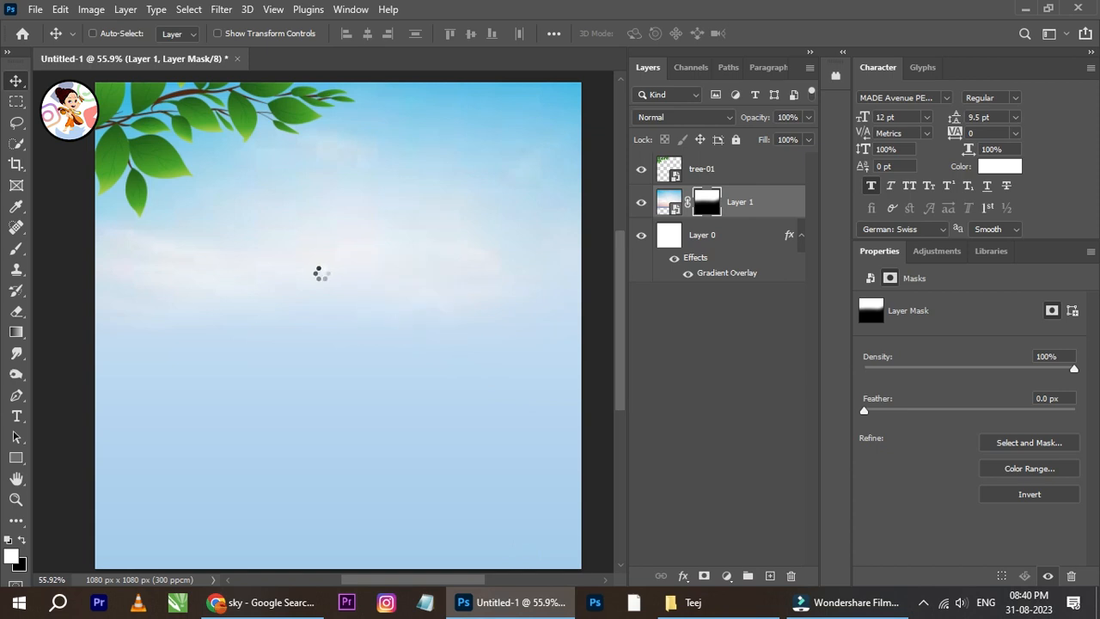
pyautogui.scroll(-1, 320, 272)
pyautogui.moveTo(422, 345); pyautogui.dragTo(378, 202)
pyautogui.scroll(1, 188, 144)
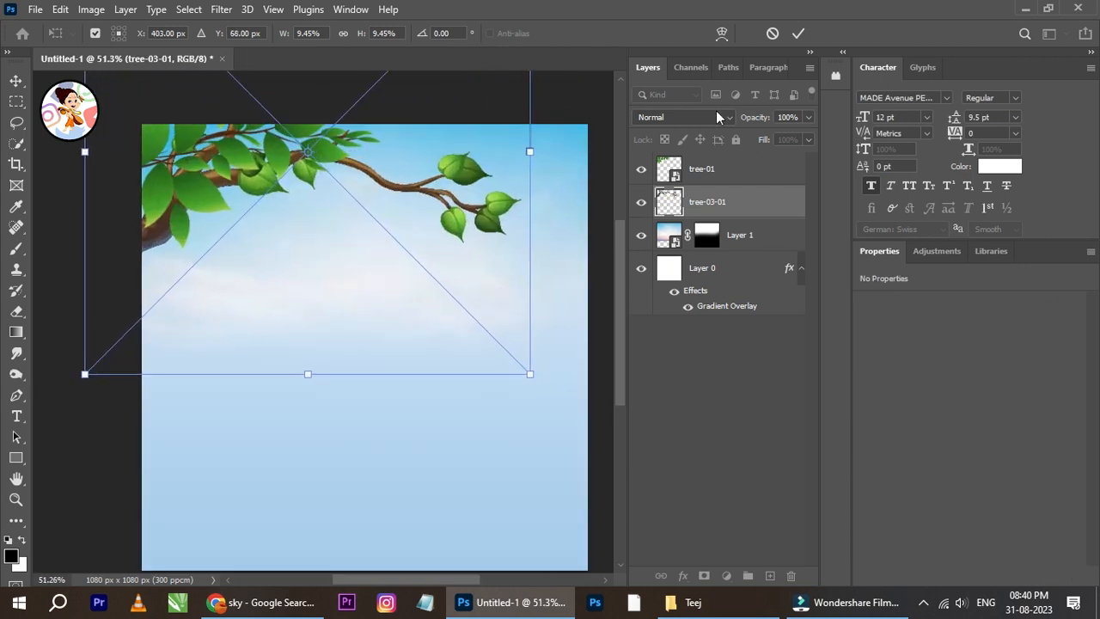
pyautogui.click(797, 34)
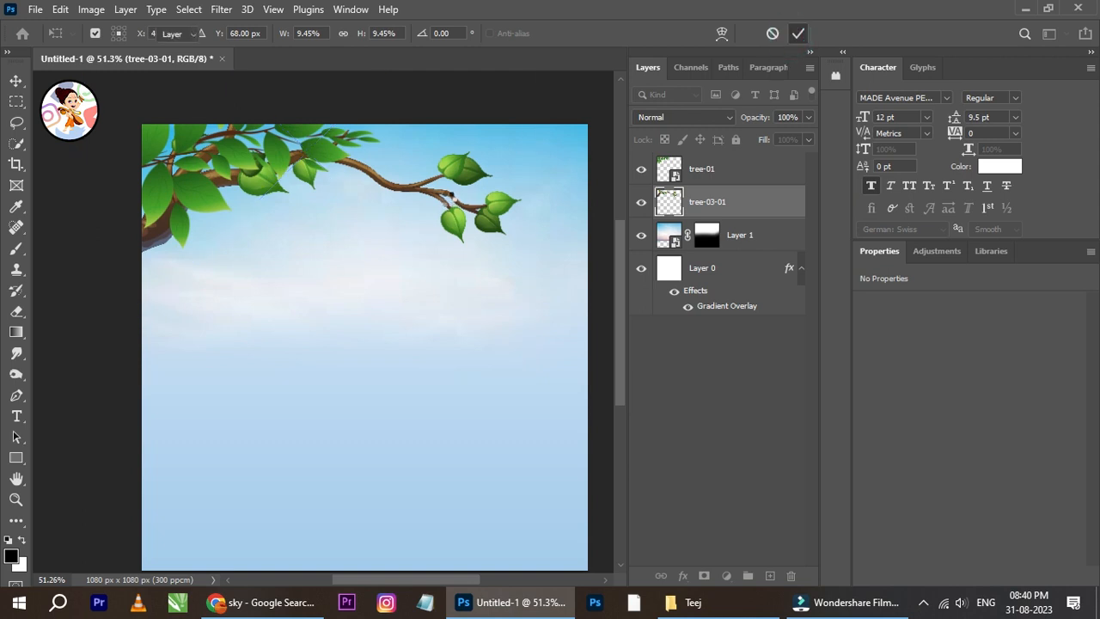
# Rotate the tree-03-01 branch by about -6.3° and nudge it left and down behind the leaves.
pyautogui.hotkey('ctrl', 't')
pyautogui.moveTo(567, 146); pyautogui.dragTo(559, 115)
pyautogui.moveTo(483, 180); pyautogui.dragTo(475, 186)
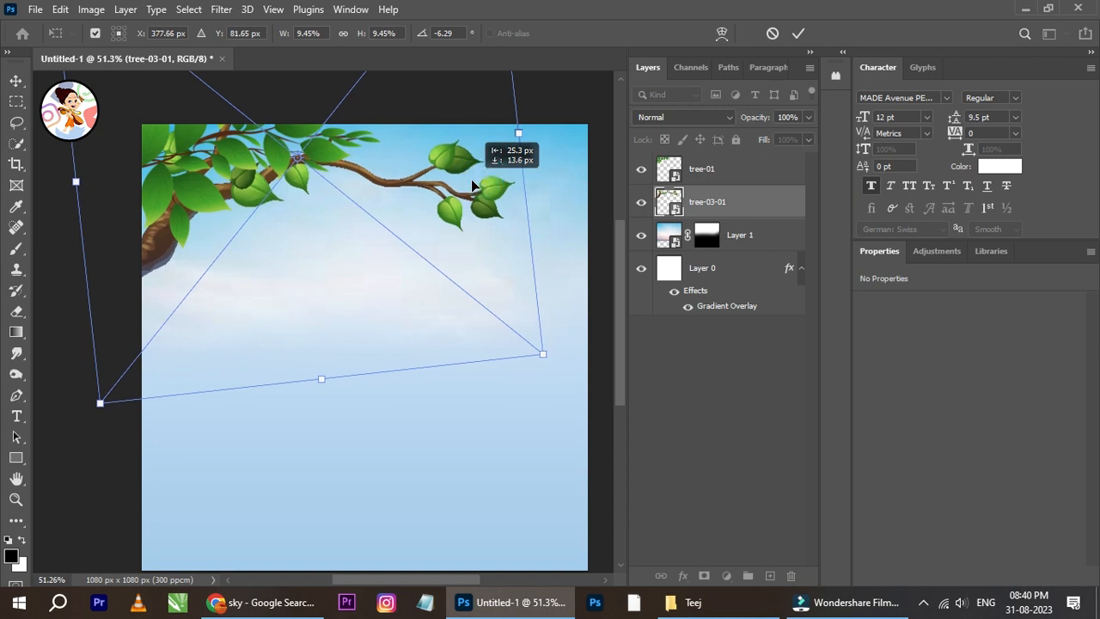
pyautogui.click(798, 33)
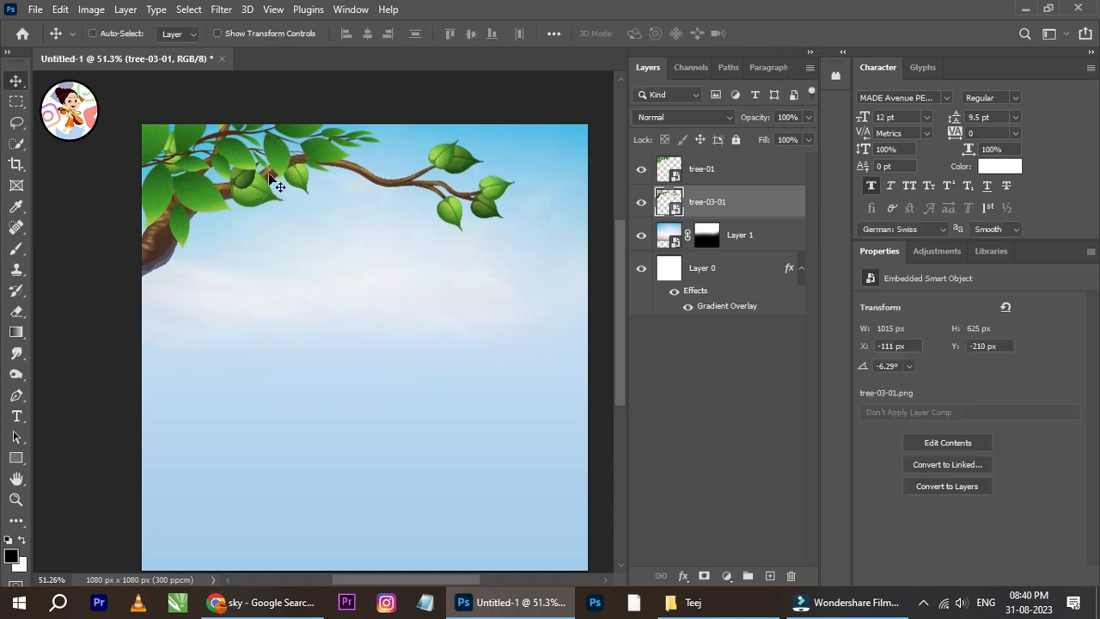
pyautogui.scroll(-2, 319, 234)
pyautogui.scroll(3, 317, 238)
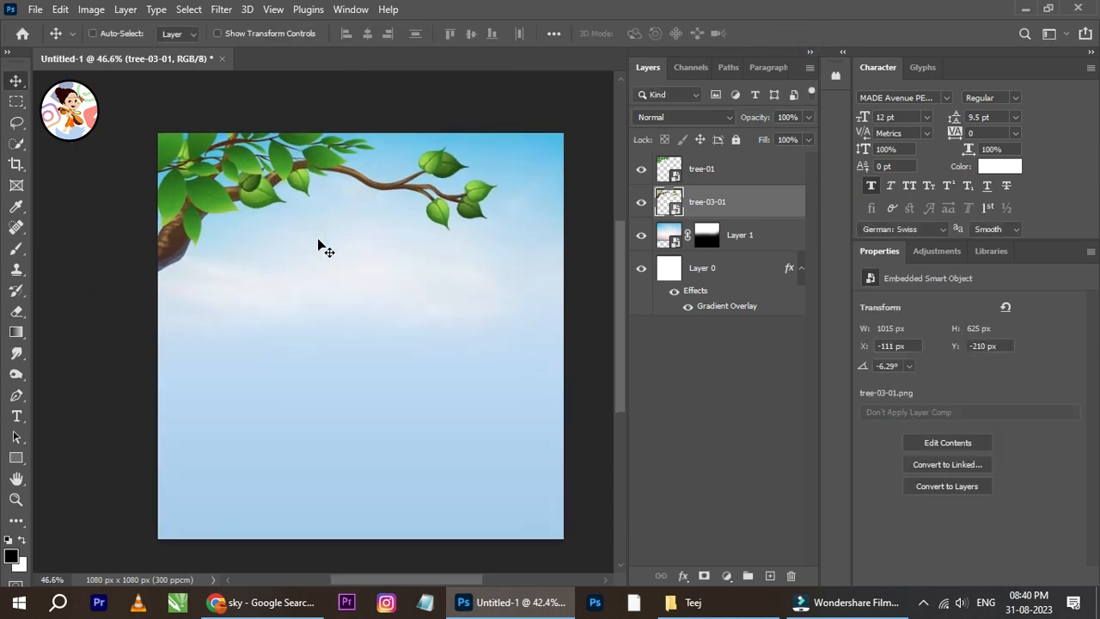
pyautogui.moveTo(382, 236); pyautogui.dragTo(350, 232)
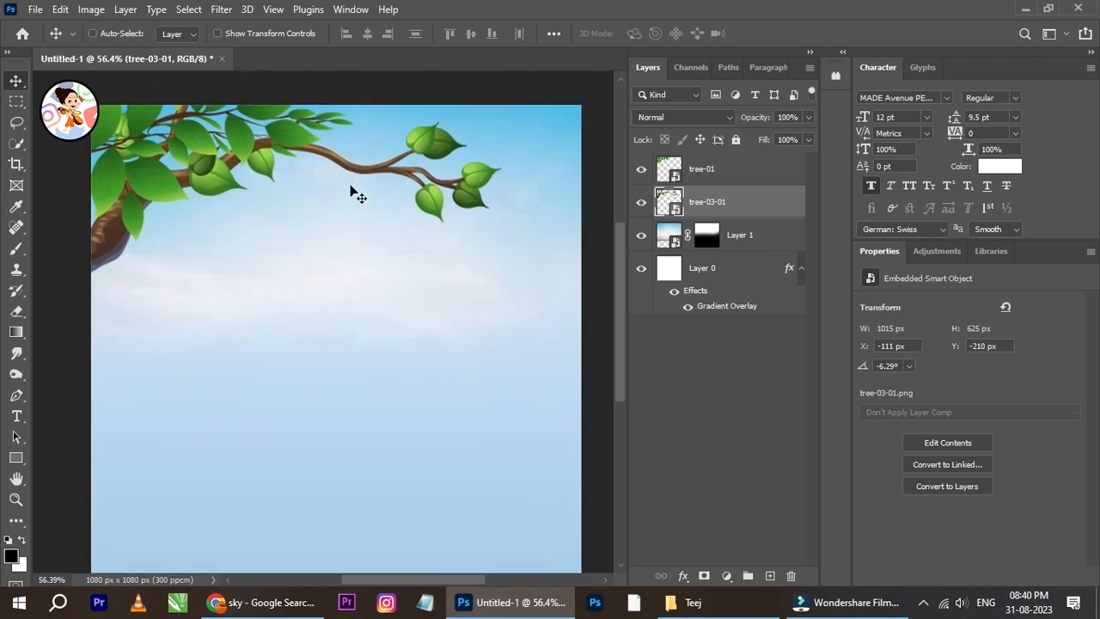
# Look through the Teej folder's artwork, checking floral_bkg_49_g and Park-01, and return to the design.
pyautogui.press('ctrl')
pyautogui.click(687, 602)
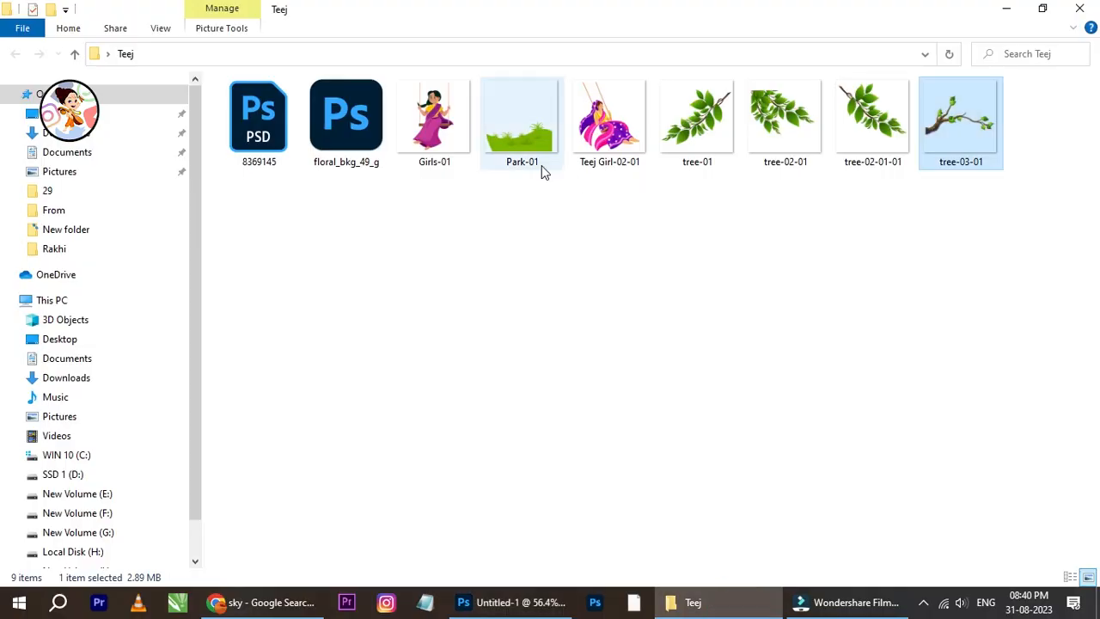
pyautogui.doubleClick(344, 167)
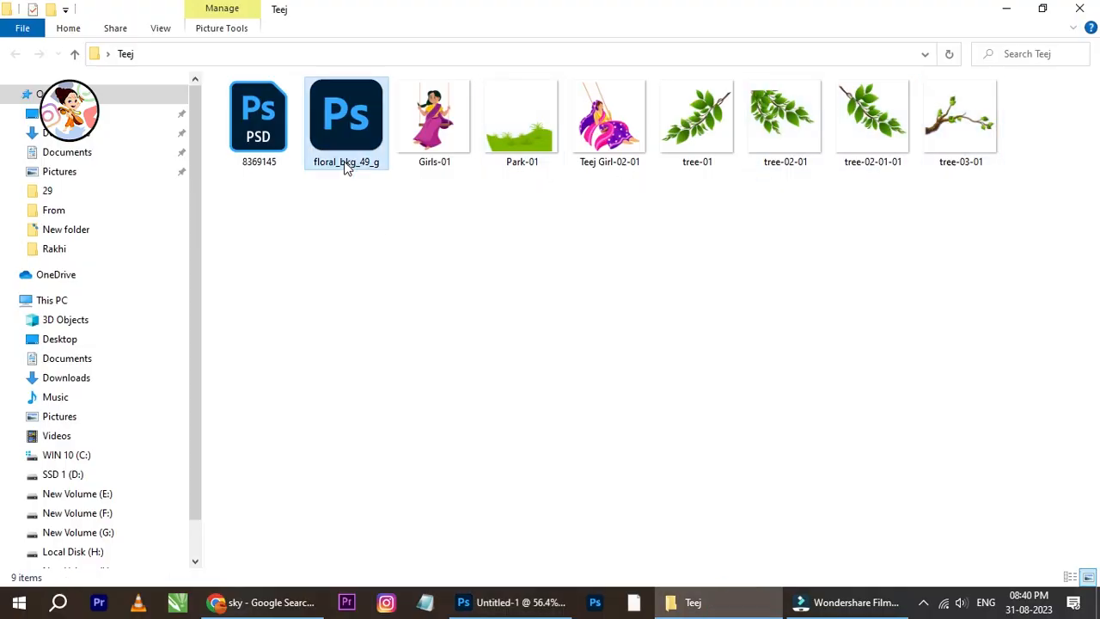
pyautogui.click(527, 165)
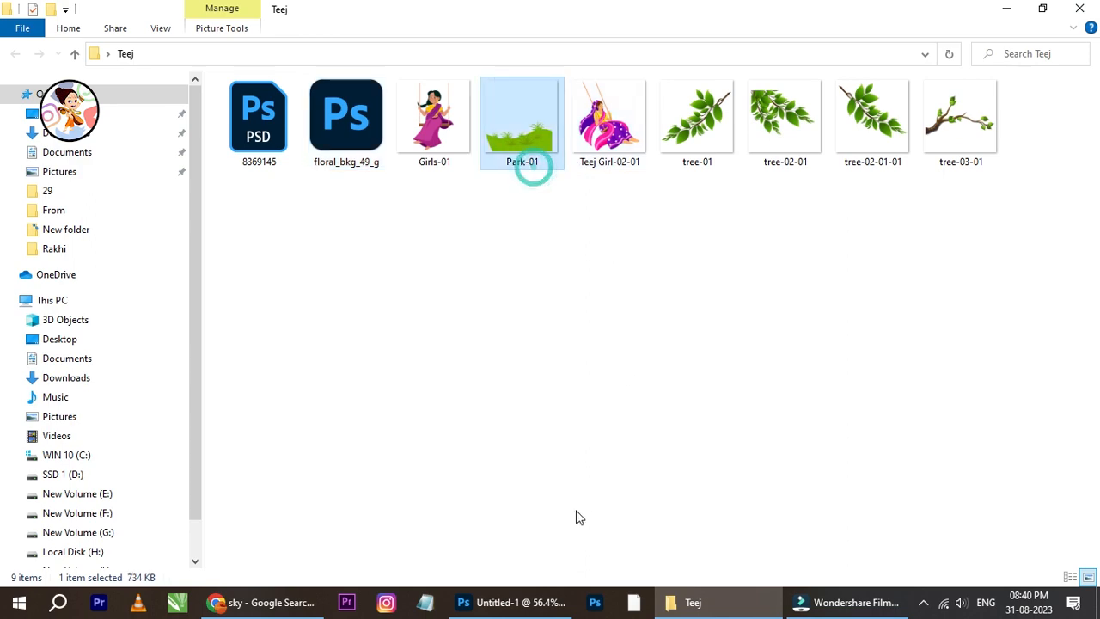
pyautogui.click(525, 601)
pyautogui.scroll(-2, 344, 403)
pyautogui.scroll(2, 324, 464)
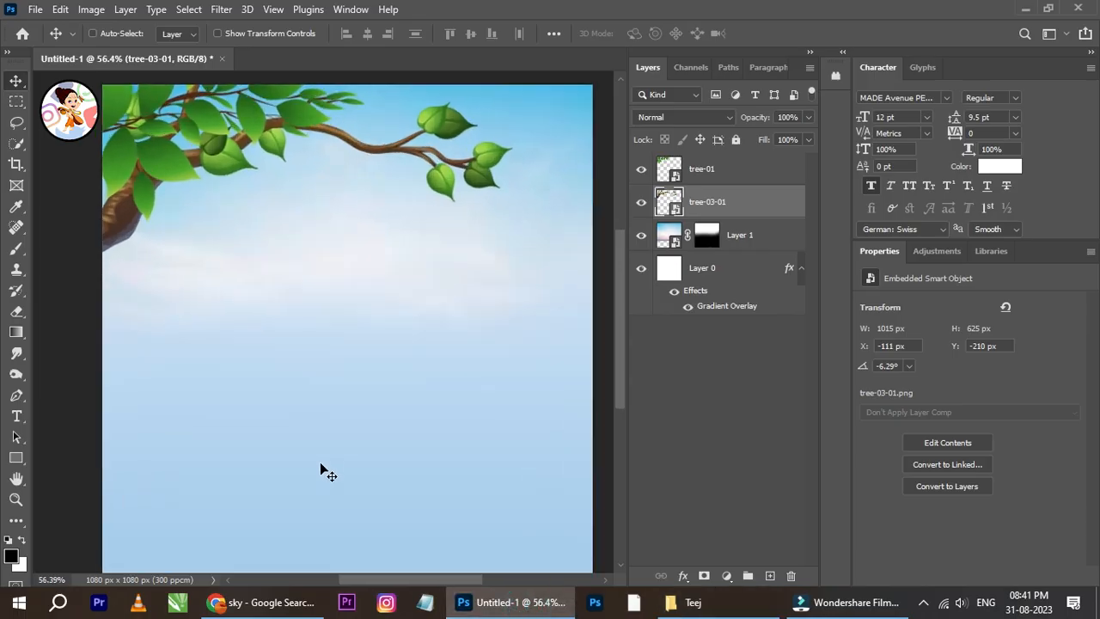
# Place the pngimg.com grass_PNG10857 image from the Teej folder along the canvas's bottom edge at about 14.05% scale.
pyautogui.scroll(-2, 300, 438)
pyautogui.scroll(1, 300, 437)
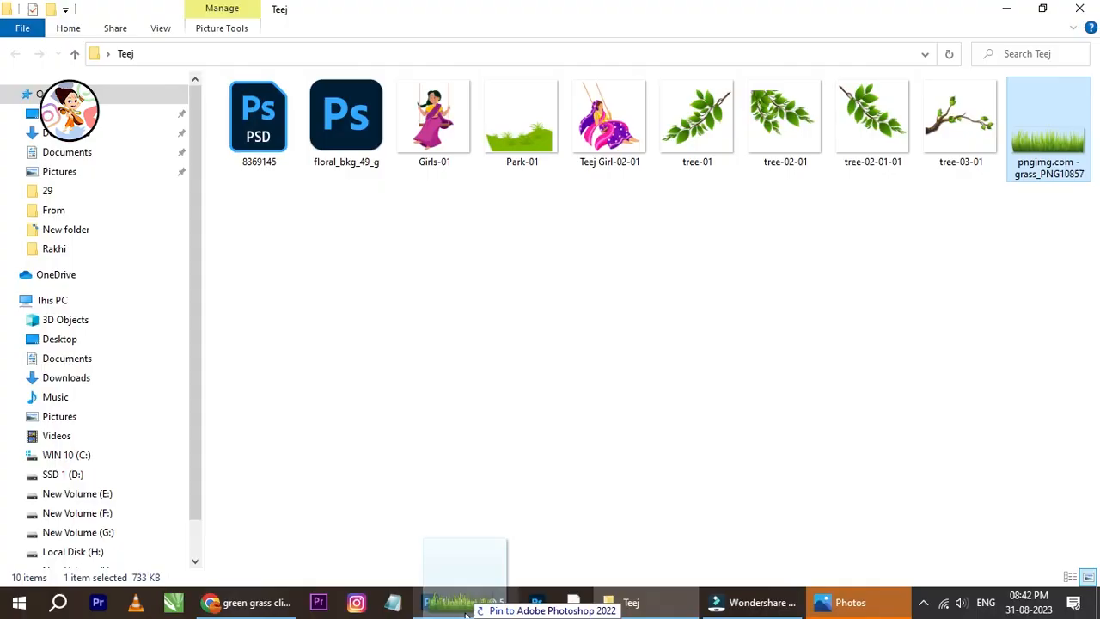
pyautogui.moveTo(464, 597); pyautogui.dragTo(441, 429)
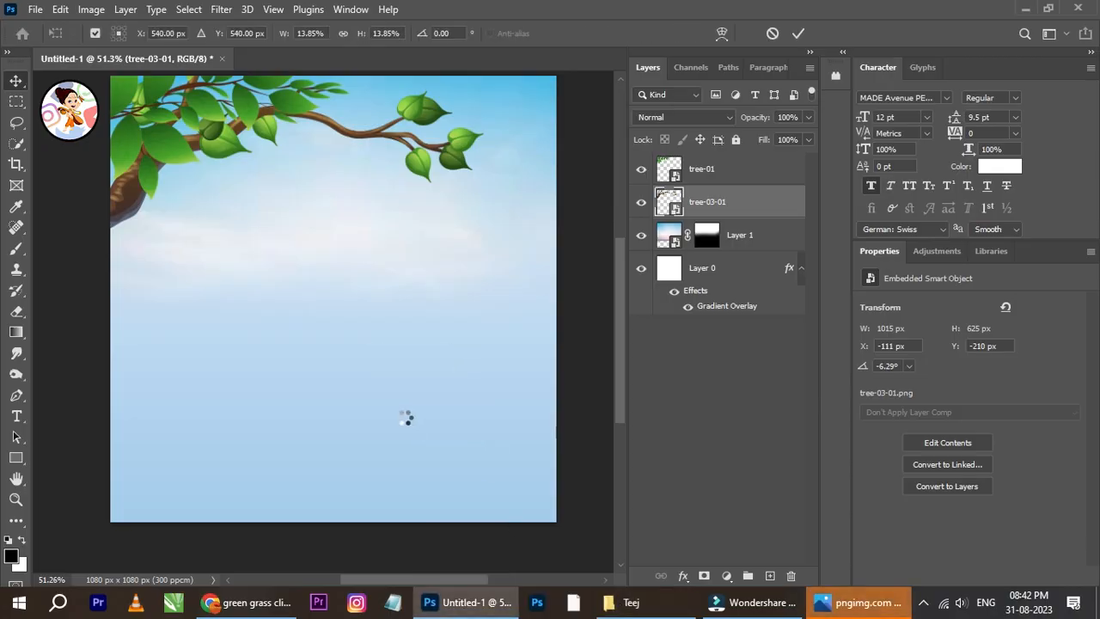
pyautogui.moveTo(498, 318); pyautogui.dragTo(498, 513)
pyautogui.moveTo(555, 414); pyautogui.dragTo(559, 412)
pyautogui.moveTo(496, 476); pyautogui.dragTo(499, 458)
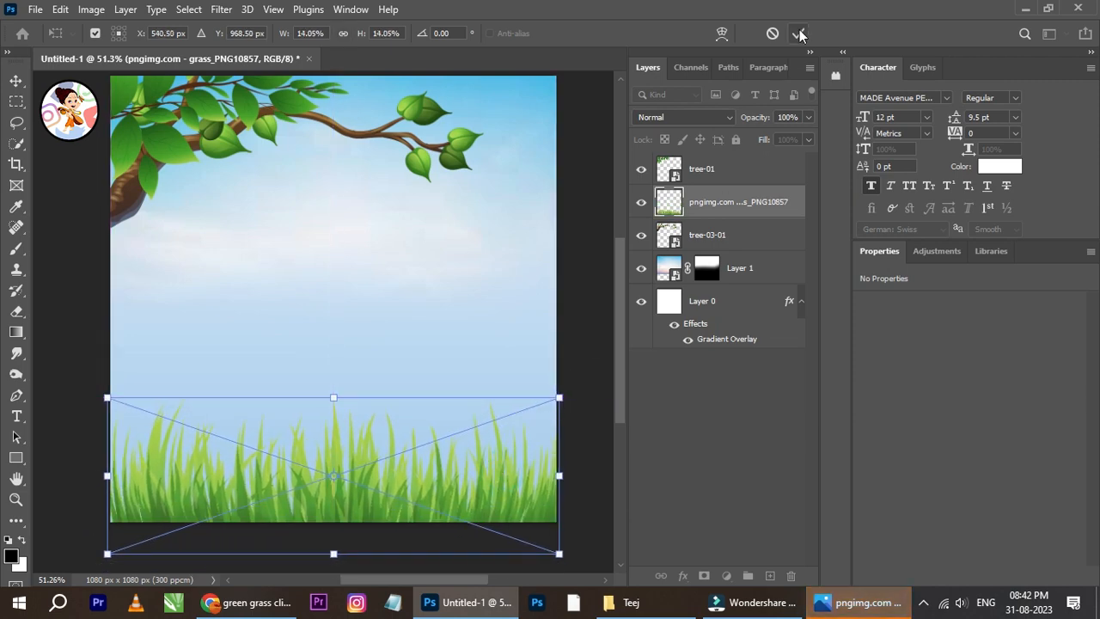
pyautogui.click(799, 35)
pyautogui.scroll(2, 335, 472)
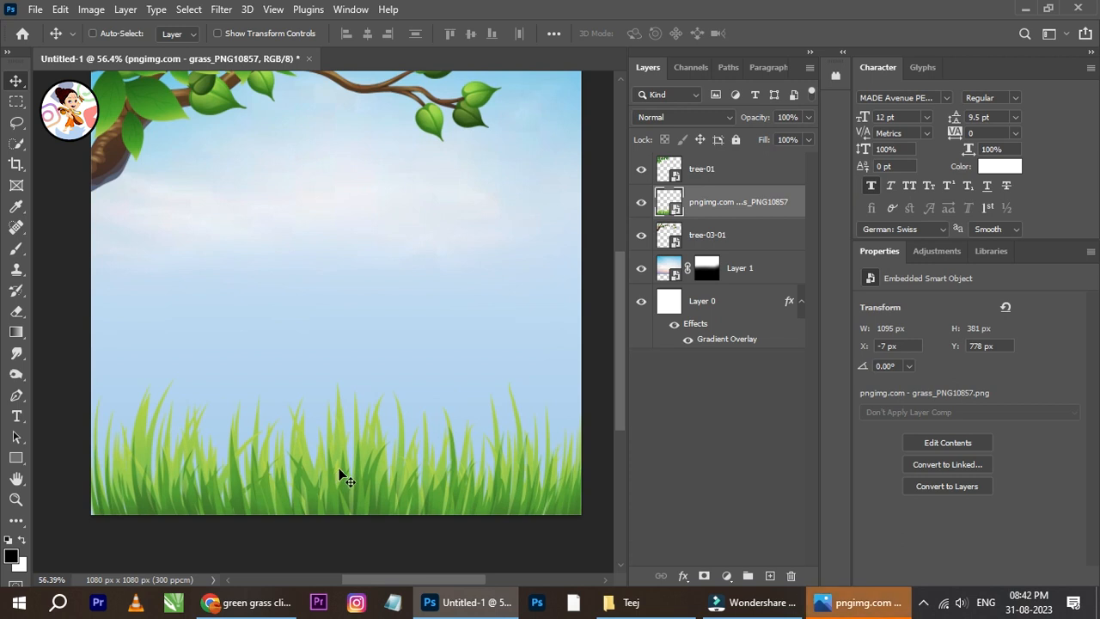
pyautogui.scroll(-3, 336, 469)
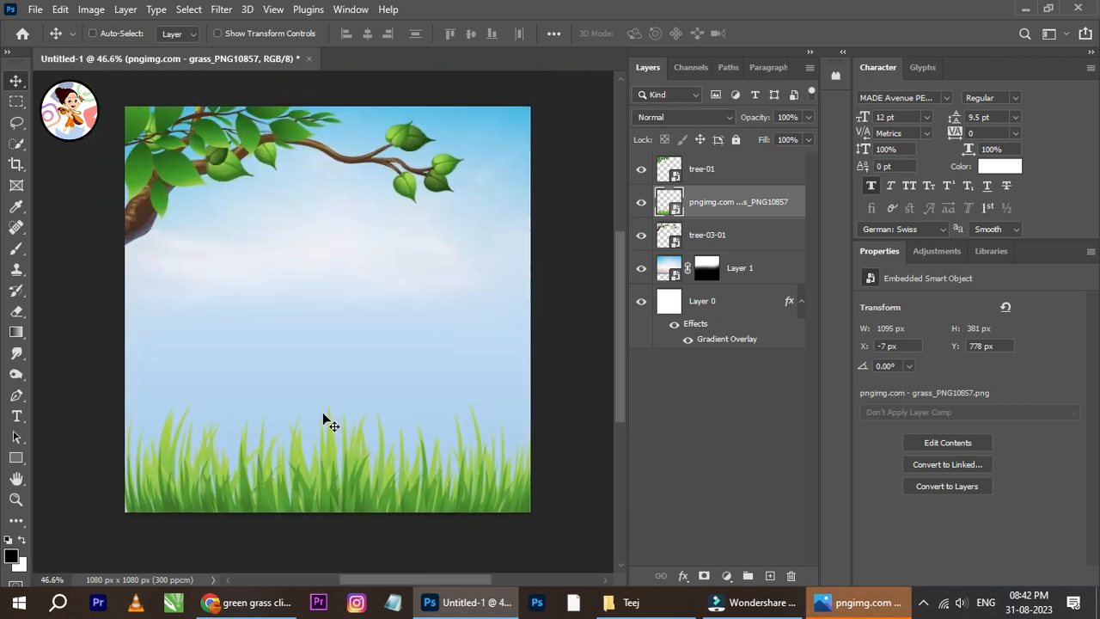
pyautogui.scroll(-1, 323, 417)
# Duplicate the grass layer over the bottom edge of the canvas.
pyautogui.moveTo(339, 393); pyautogui.dragTo(398, 420)
pyautogui.scroll(-1, 394, 404)
pyautogui.moveTo(377, 350); pyautogui.dragTo(385, 375)
pyautogui.keyDown('alt'); pyautogui.moveTo(461, 344); pyautogui.dragTo(464, 378); pyautogui.keyUp('alt')
# Apply a slight Gaussian Blur to the grass copy.
pyautogui.click(221, 9)
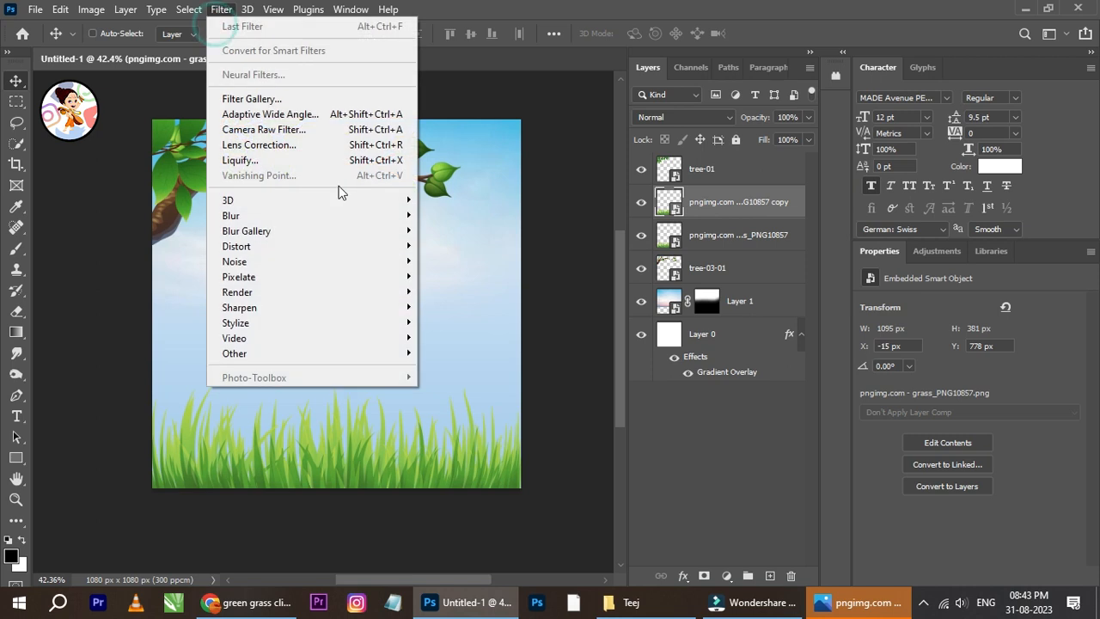
pyautogui.moveTo(308, 212)
pyautogui.click(442, 276)
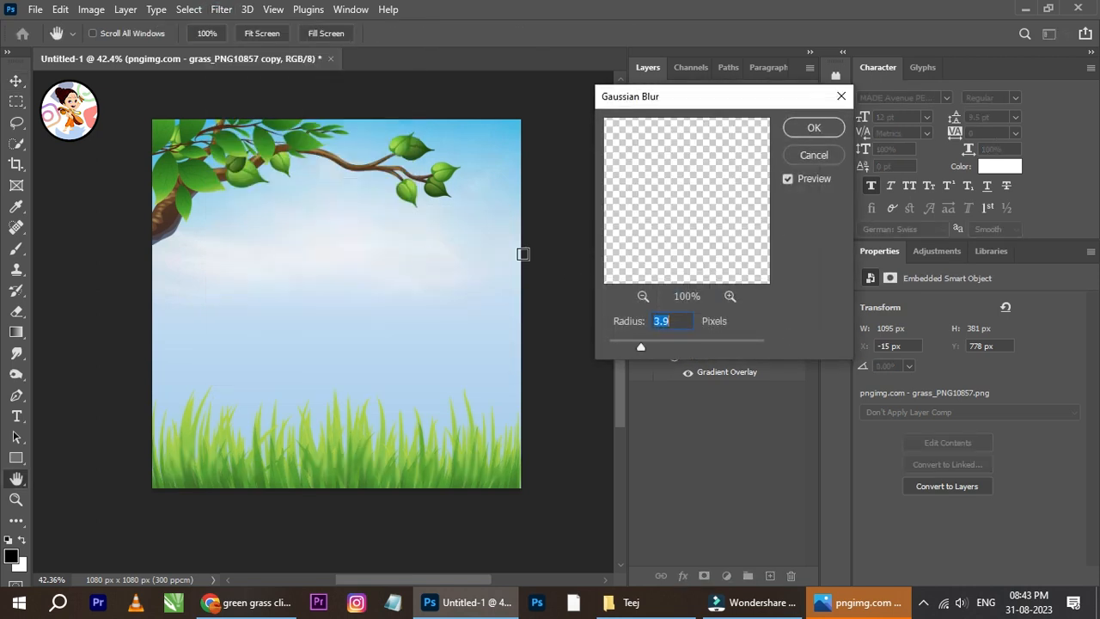
pyautogui.click(651, 344)
pyautogui.click(814, 127)
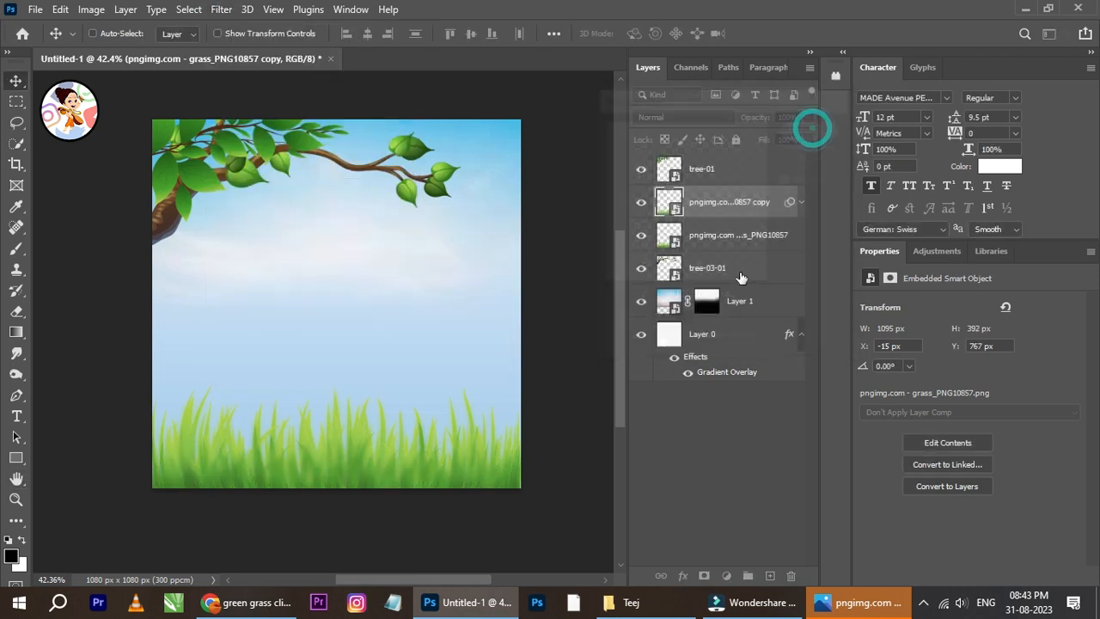
# Reorder the blurred grass copy beneath the original grass layer and raise it so it shows behind the sharp blades.
pyautogui.moveTo(717, 209); pyautogui.dragTo(717, 301)
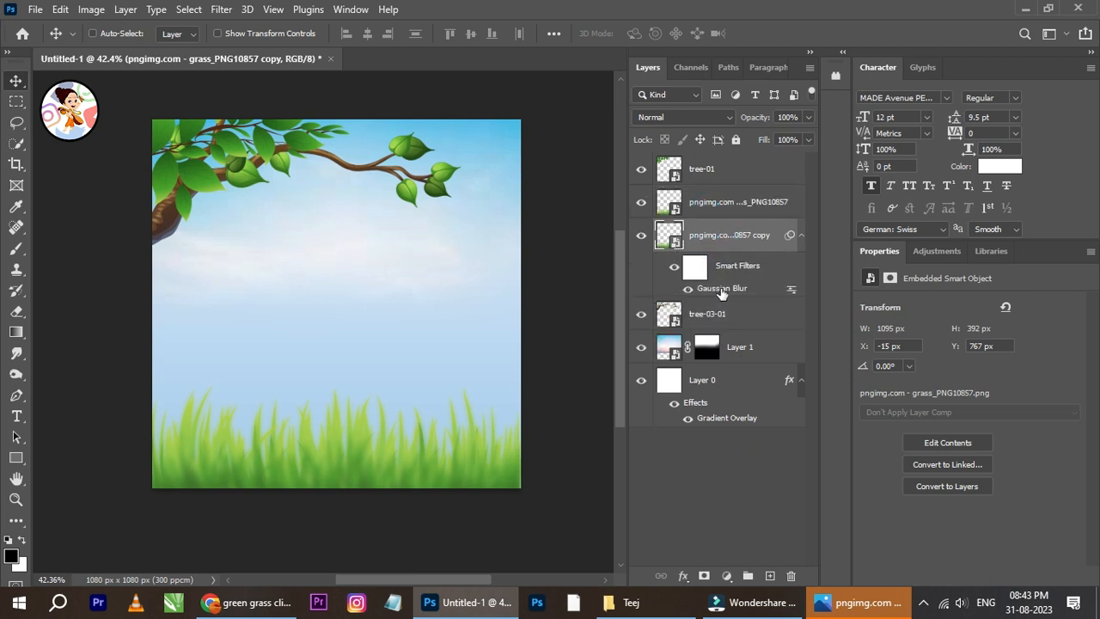
pyautogui.moveTo(444, 421); pyautogui.dragTo(448, 407)
pyautogui.scroll(1, 400, 439)
# Enlarge the blurred grass copy to about 1319 px wide, past both canvas sides, and nudge it down behind the front grass.
pyautogui.hotkey('ctrl', 't')
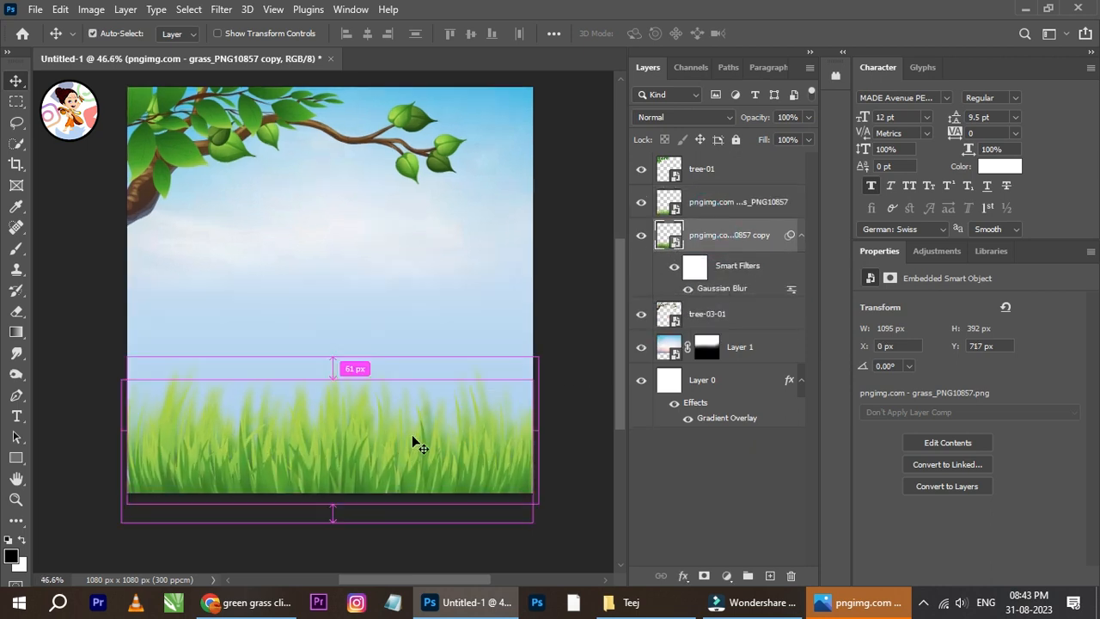
pyautogui.click(538, 250)
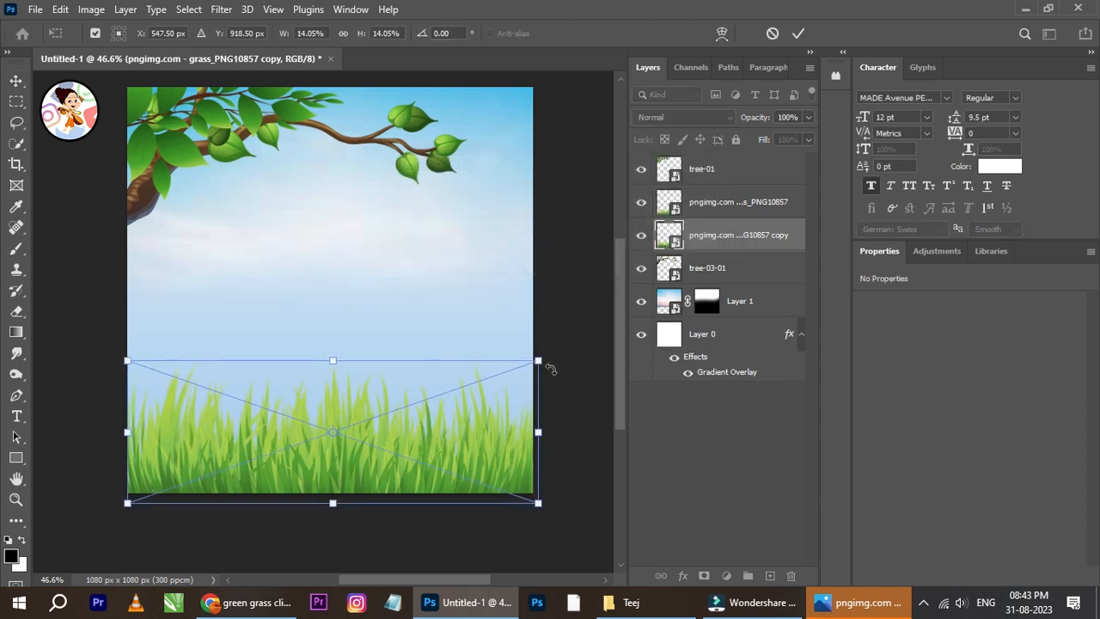
pyautogui.moveTo(538, 359); pyautogui.dragTo(579, 347)
pyautogui.moveTo(127, 347); pyautogui.dragTo(85, 327)
pyautogui.click(797, 32)
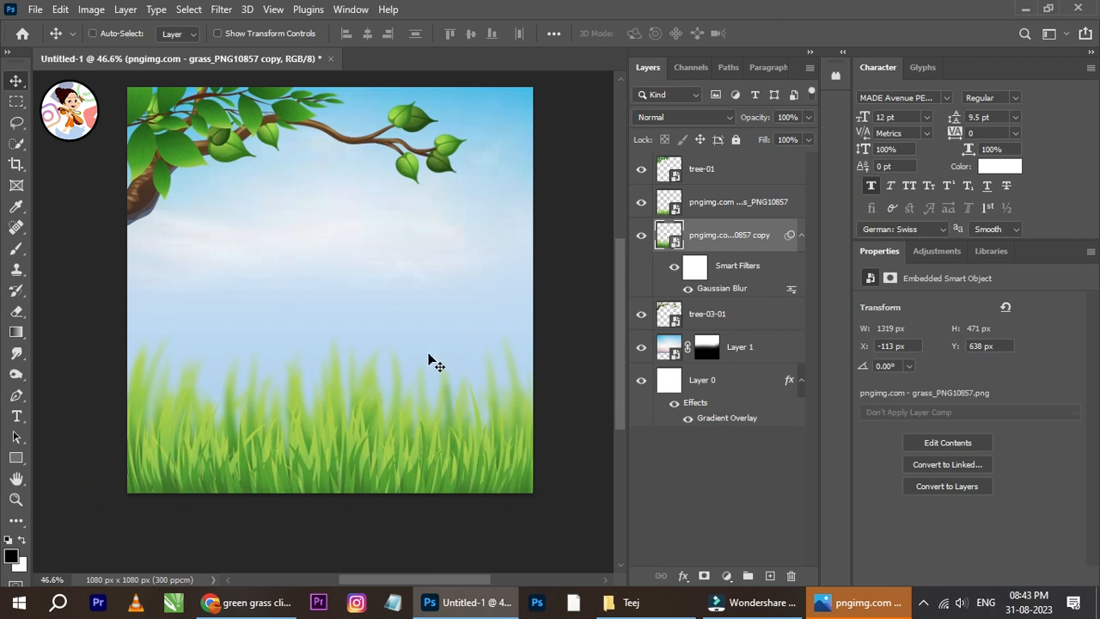
pyautogui.hotkey('shift', 'Down')
pyautogui.hotkey('shift', 'Down')
pyautogui.hotkey('shift', 'Down')
pyautogui.scroll(-2, 380, 378)
pyautogui.scroll(2, 381, 379)
pyautogui.scroll(-2, 393, 371)
# Place Park-01 from the Teej folder between the two grass layers, scaled to about 10.25% with its hill low on the right.
pyautogui.click(625, 602)
pyautogui.moveTo(537, 142); pyautogui.dragTo(430, 451)
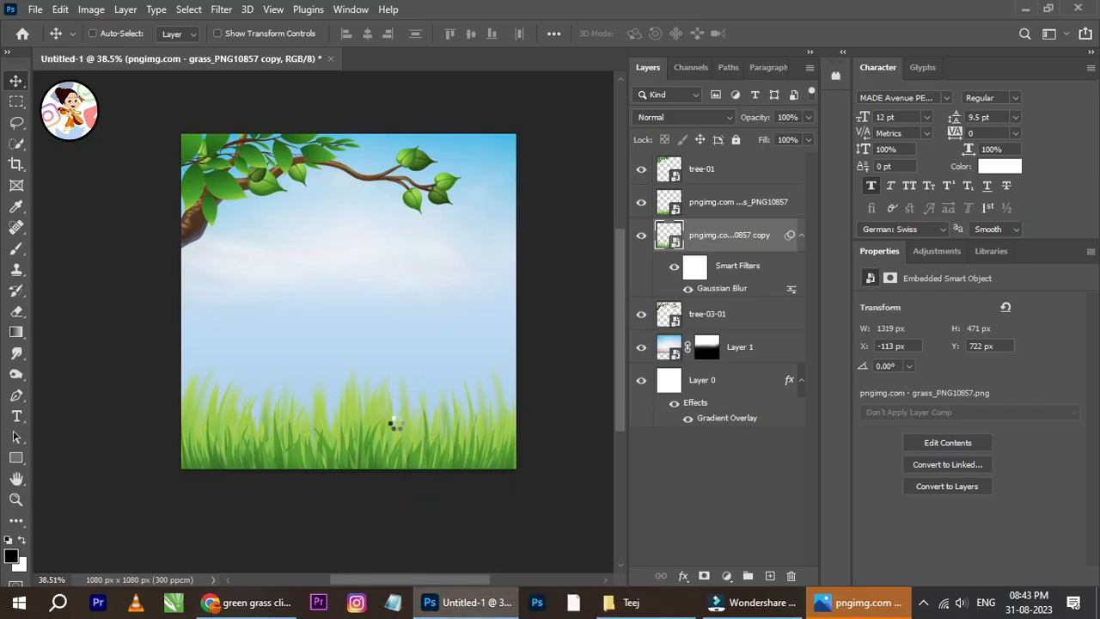
pyautogui.scroll(2, 395, 421)
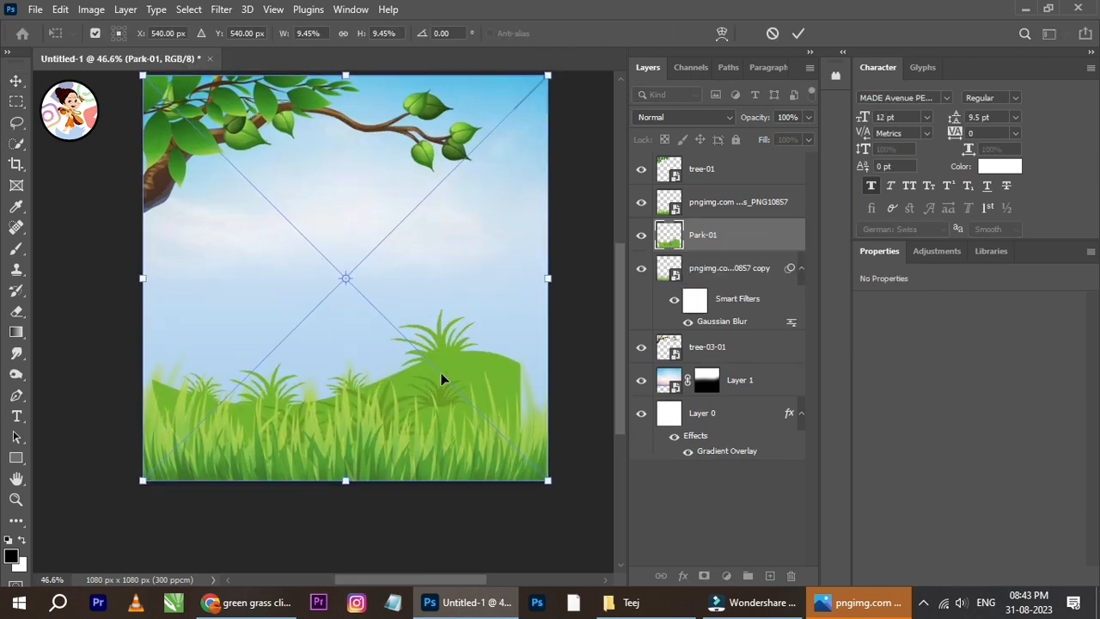
pyautogui.moveTo(441, 361); pyautogui.dragTo(440, 391)
pyautogui.moveTo(547, 307); pyautogui.dragTo(583, 297)
pyautogui.moveTo(511, 381); pyautogui.dragTo(506, 375)
pyautogui.click(797, 35)
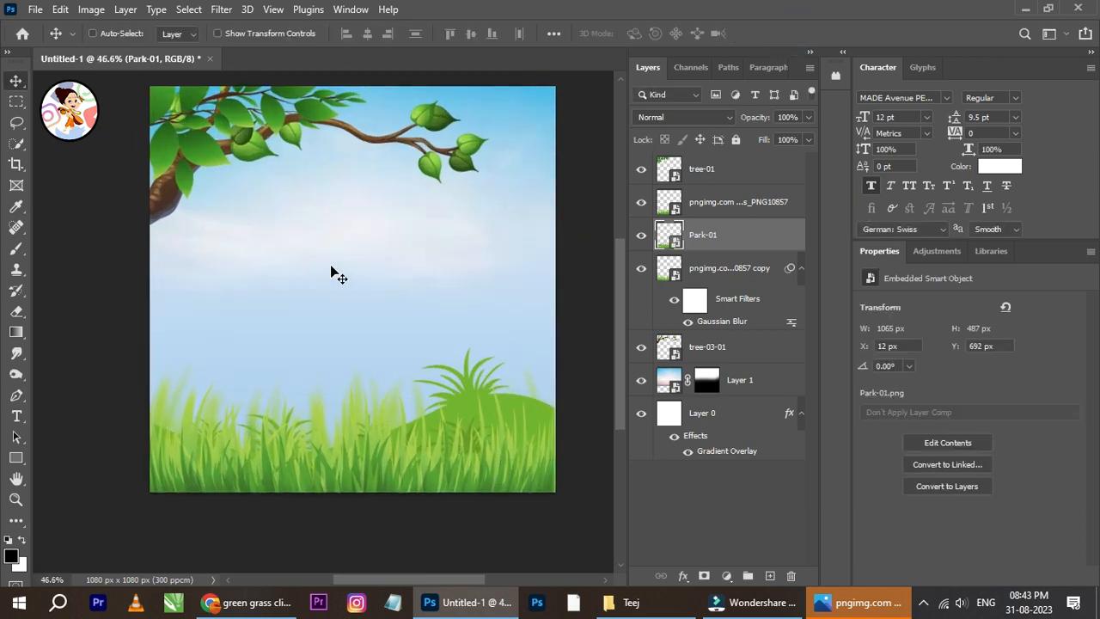
# Rotate Park-01 by about 12.12° and lower it until its hill sits behind the front grass.
pyautogui.moveTo(543, 422); pyautogui.dragTo(541, 453)
pyautogui.moveTo(542, 453); pyautogui.dragTo(534, 414)
pyautogui.hotkey('ctrl', 't')
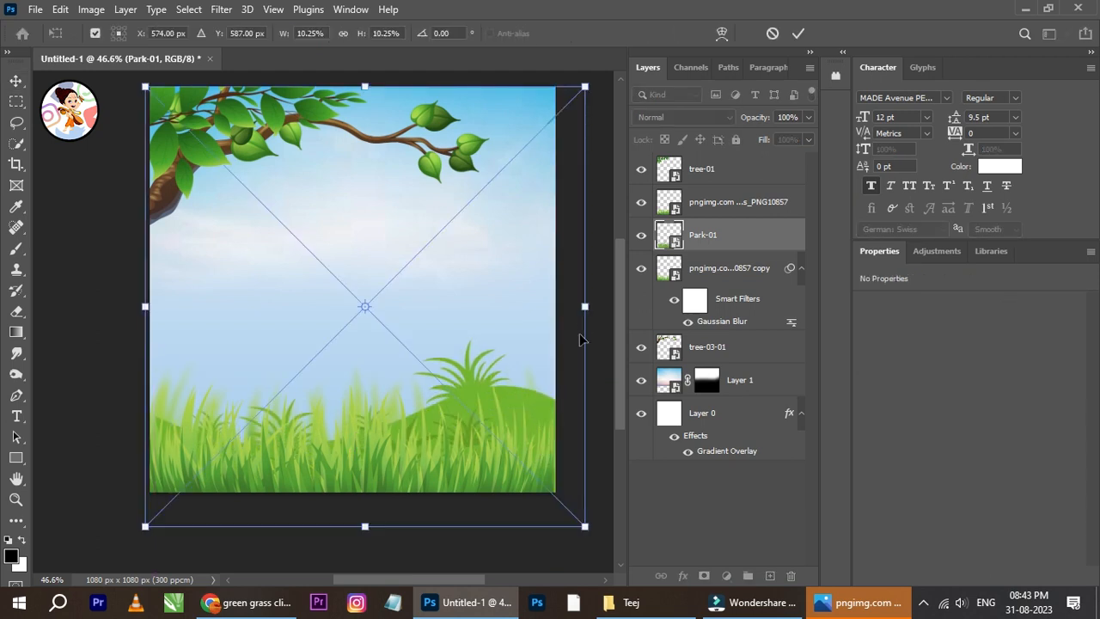
pyautogui.moveTo(604, 301); pyautogui.dragTo(601, 351)
pyautogui.moveTo(497, 420); pyautogui.dragTo(480, 465)
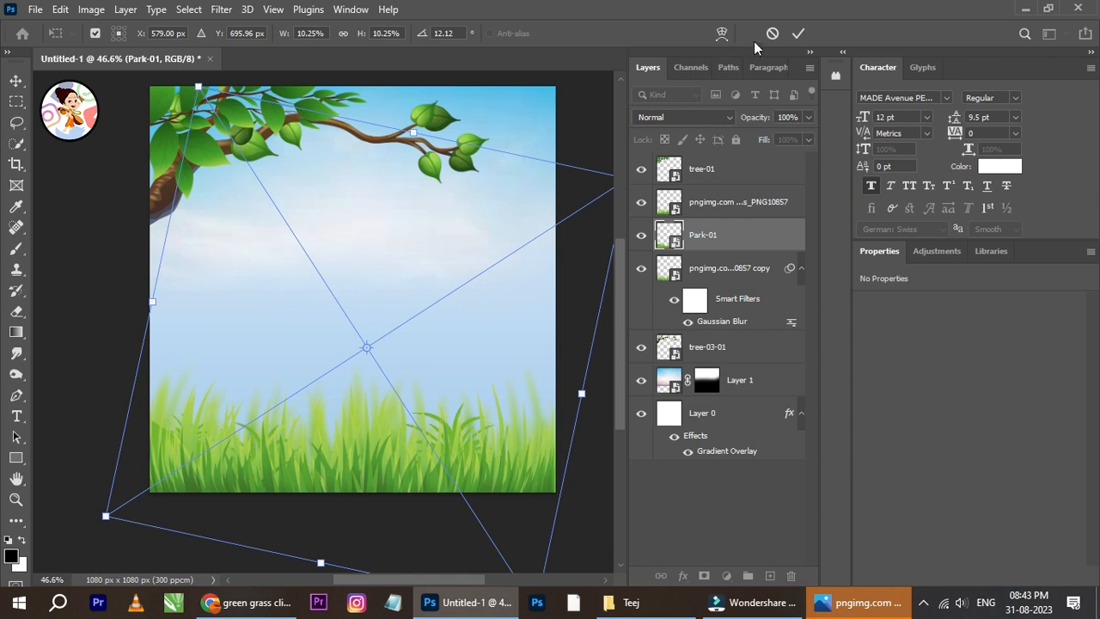
pyautogui.click(797, 33)
pyautogui.scroll(2, 370, 253)
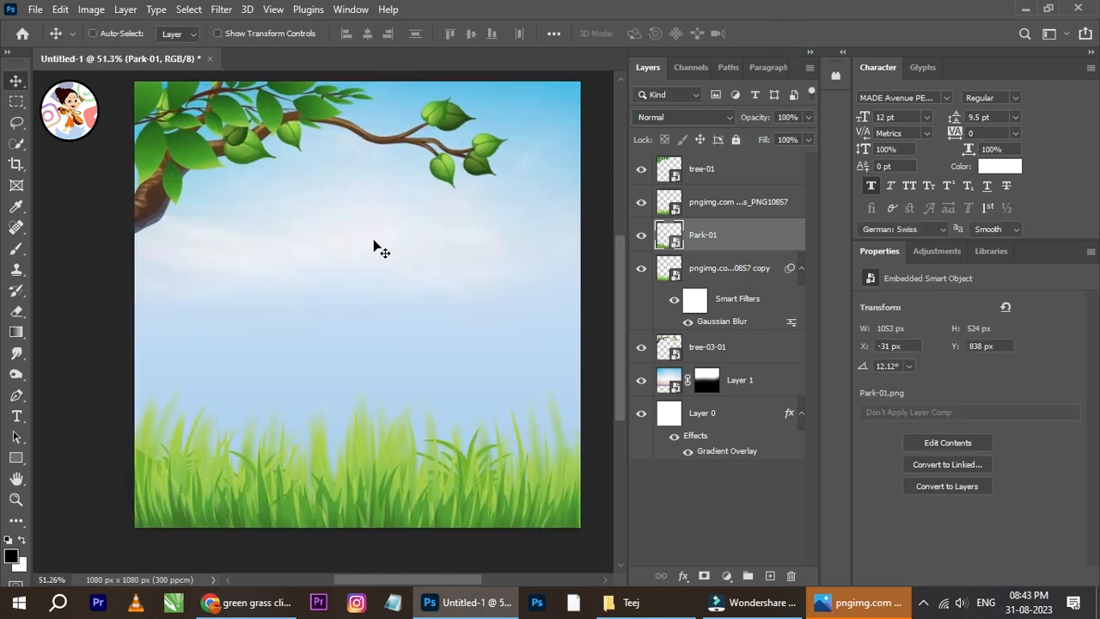
pyautogui.scroll(-1, 383, 255)
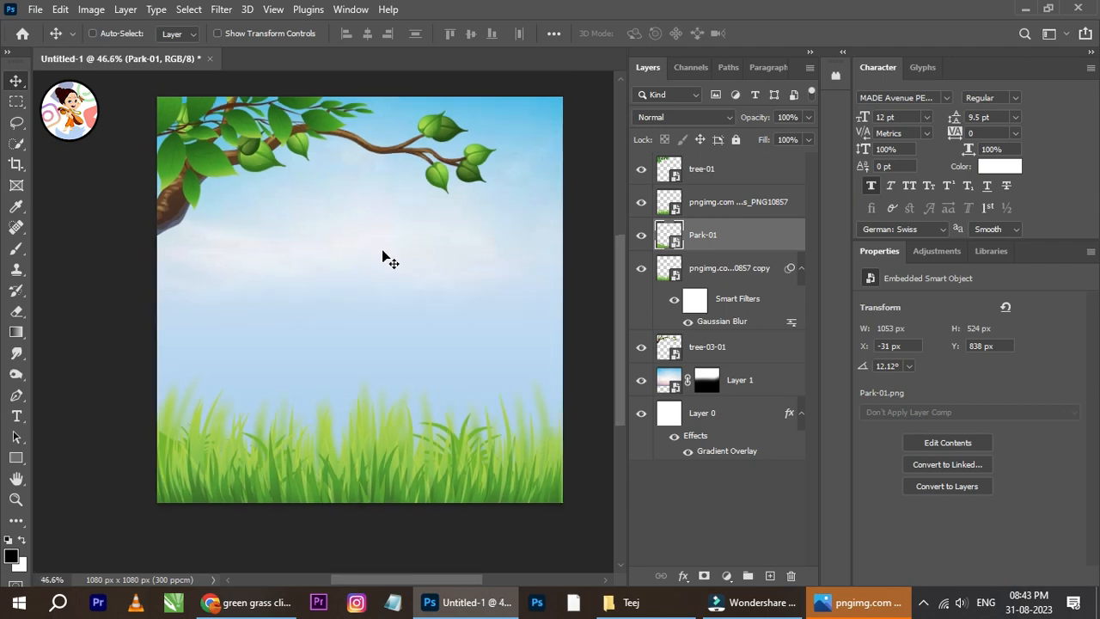
# Place Girls-01 from the Teej folder under the branch at about 4.34% scale, with its layer directly below tree-03-01.
pyautogui.click(622, 602)
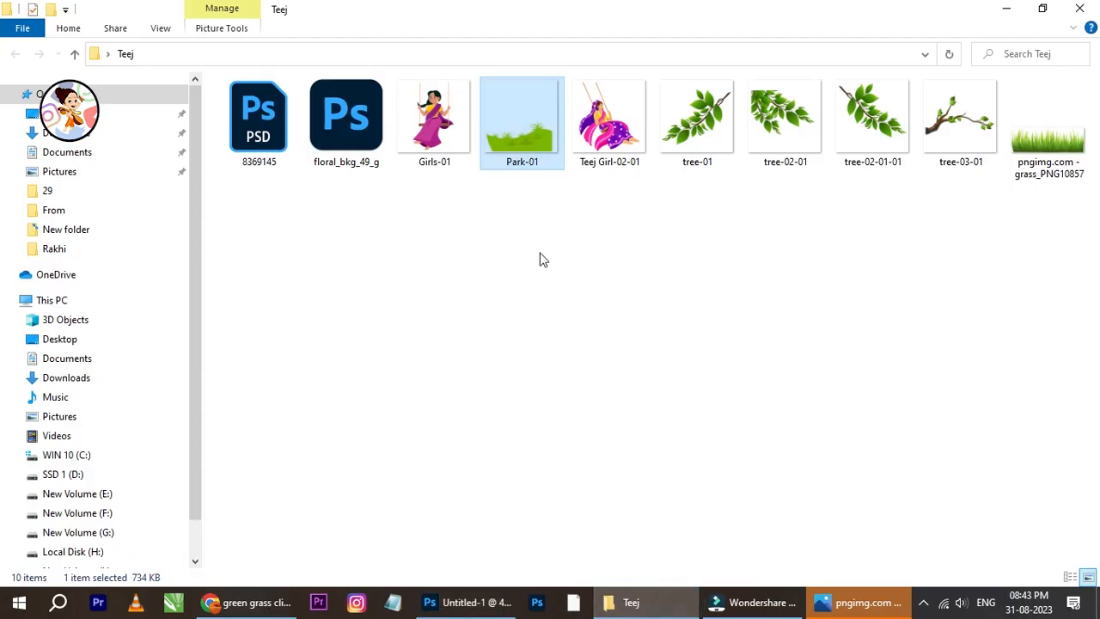
pyautogui.click(628, 164)
pyautogui.moveTo(433, 146); pyautogui.dragTo(386, 400)
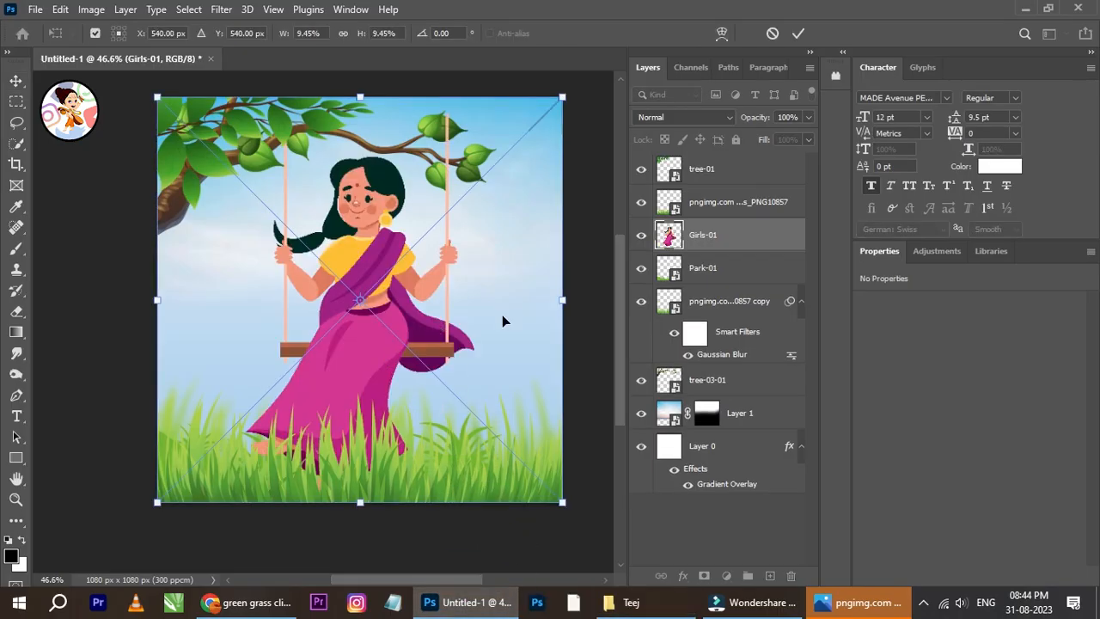
pyautogui.moveTo(559, 300); pyautogui.dragTo(364, 253)
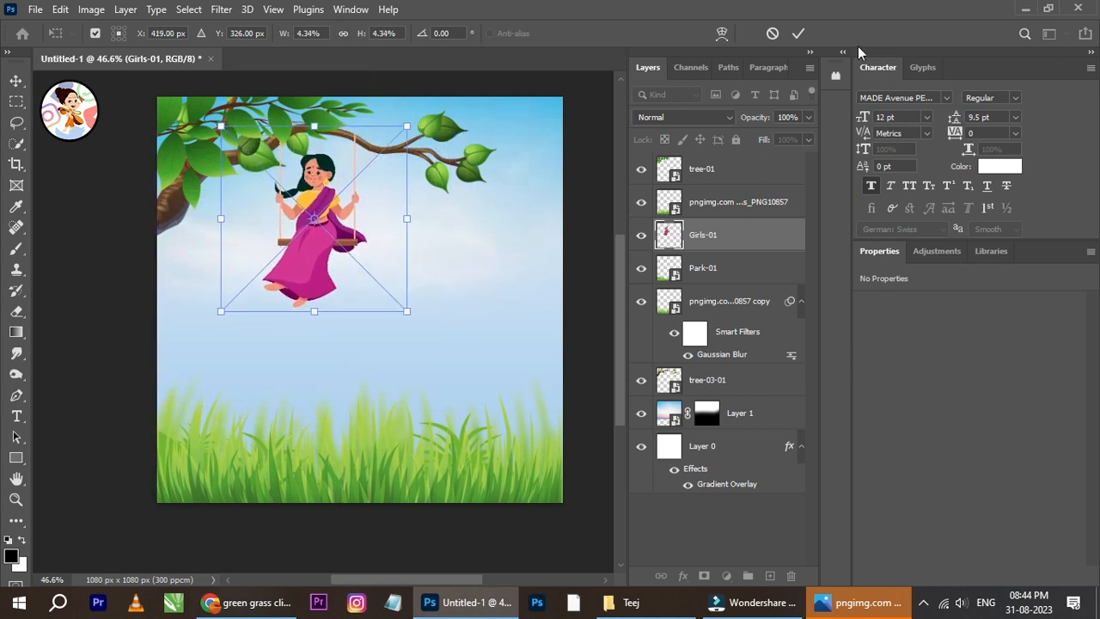
pyautogui.moveTo(730, 254); pyautogui.dragTo(741, 394)
# Enlarge Girls-01 to about 331 x 545 px and nudge it so the swing ropes meet the branch.
pyautogui.scroll(1, 322, 182)
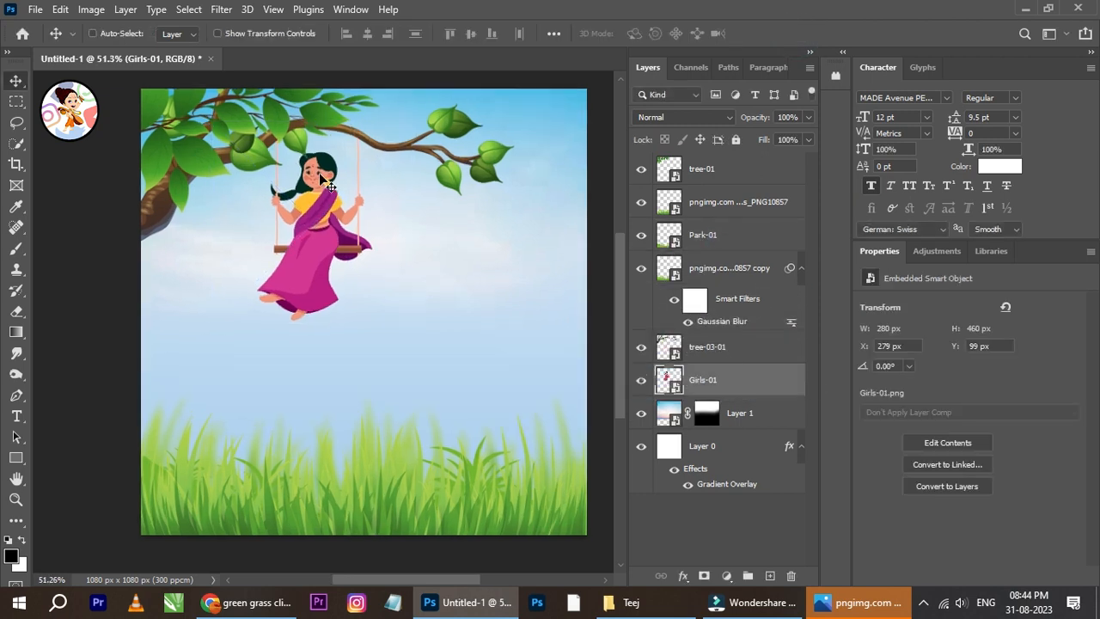
pyautogui.hotkey('ctrl', 't')
pyautogui.moveTo(417, 334); pyautogui.dragTo(451, 361)
pyautogui.hotkey('ctrl', 'z')
pyautogui.moveTo(404, 275); pyautogui.dragTo(375, 285)
pyautogui.press('Up')
pyautogui.press('Up')
pyautogui.press('Up')
pyautogui.press('Up')
pyautogui.click(798, 33)
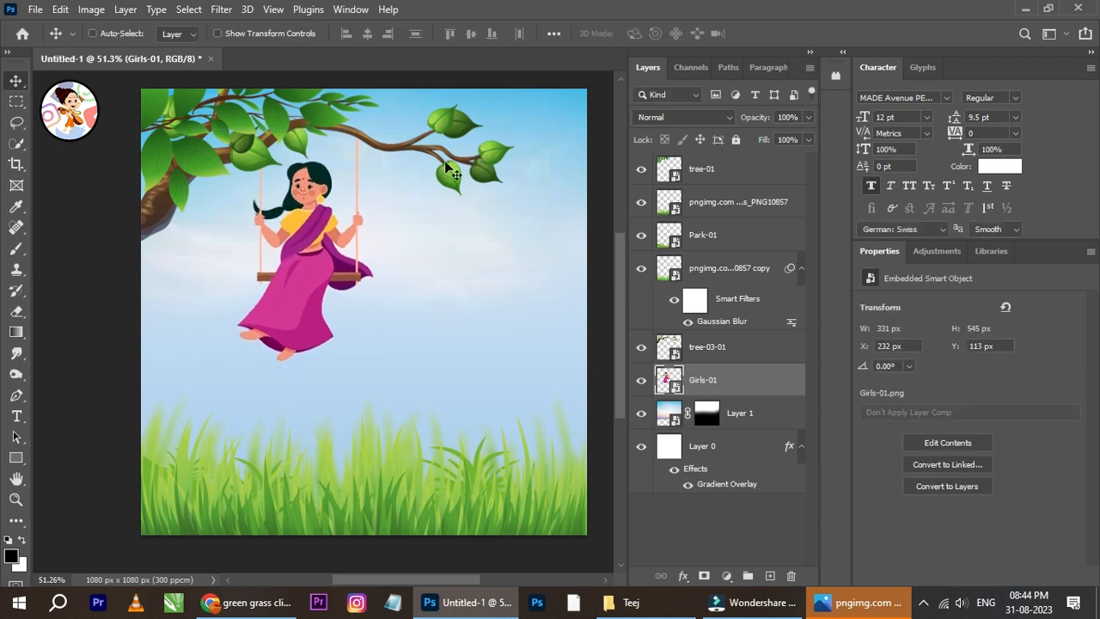
# Enlarge Girls-01 further to about 6.42% scale and shift it left so the swing still hangs from the branch.
pyautogui.scroll(-2, 363, 184)
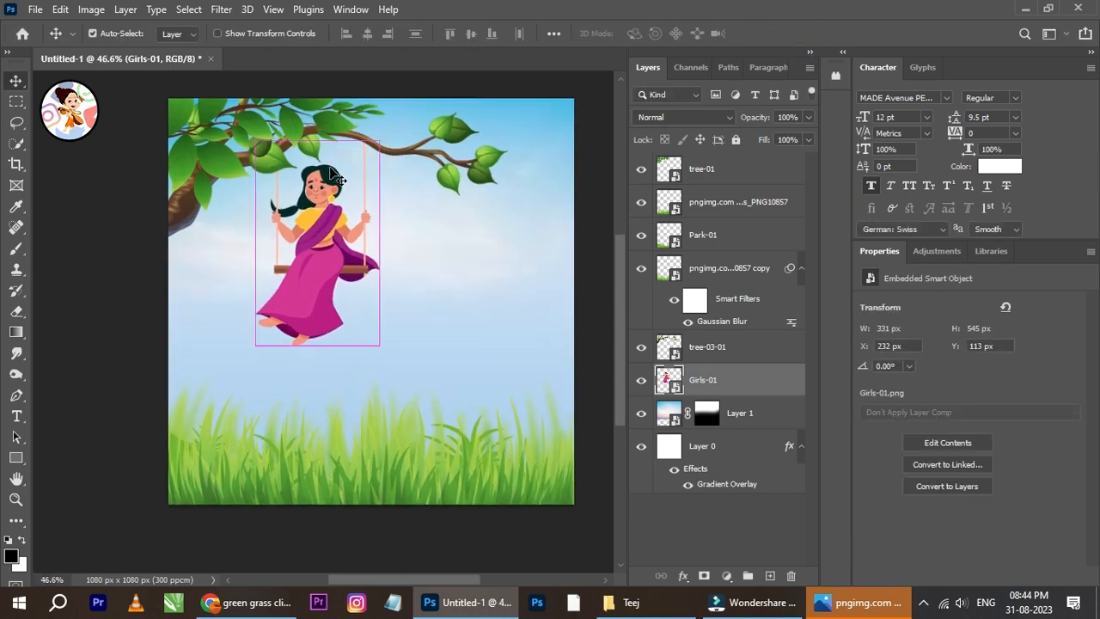
pyautogui.hotkey('ctrl', 't')
pyautogui.moveTo(434, 358); pyautogui.dragTo(481, 392)
pyautogui.moveTo(433, 286); pyautogui.dragTo(423, 293)
pyautogui.click(798, 33)
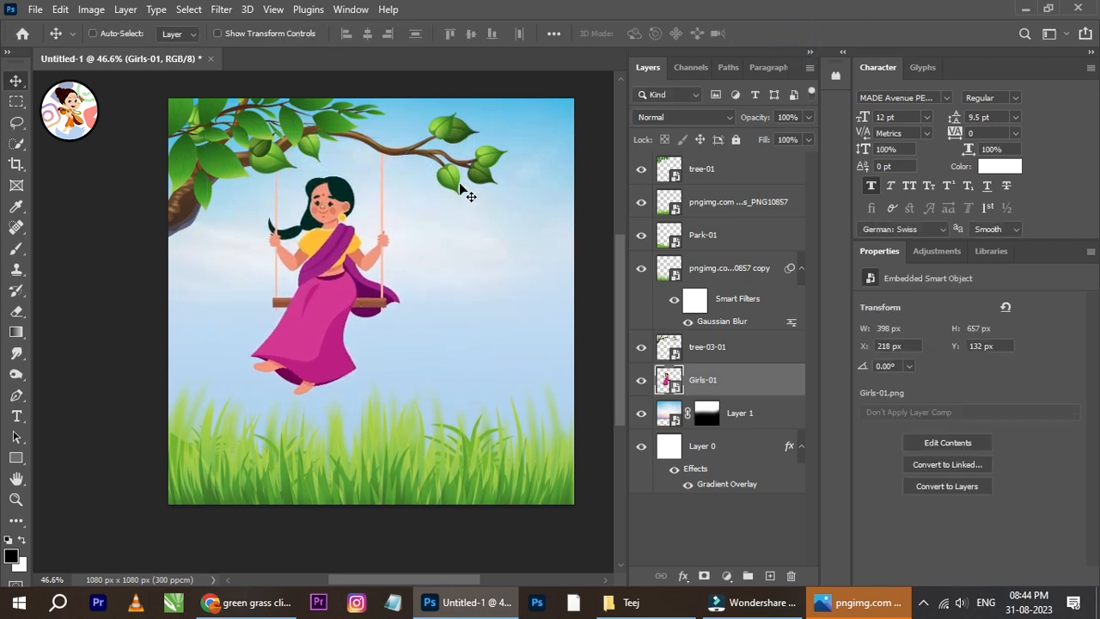
pyautogui.hotkey('shift', 'Left')
pyautogui.press('Left')
pyautogui.scroll(1, 370, 198)
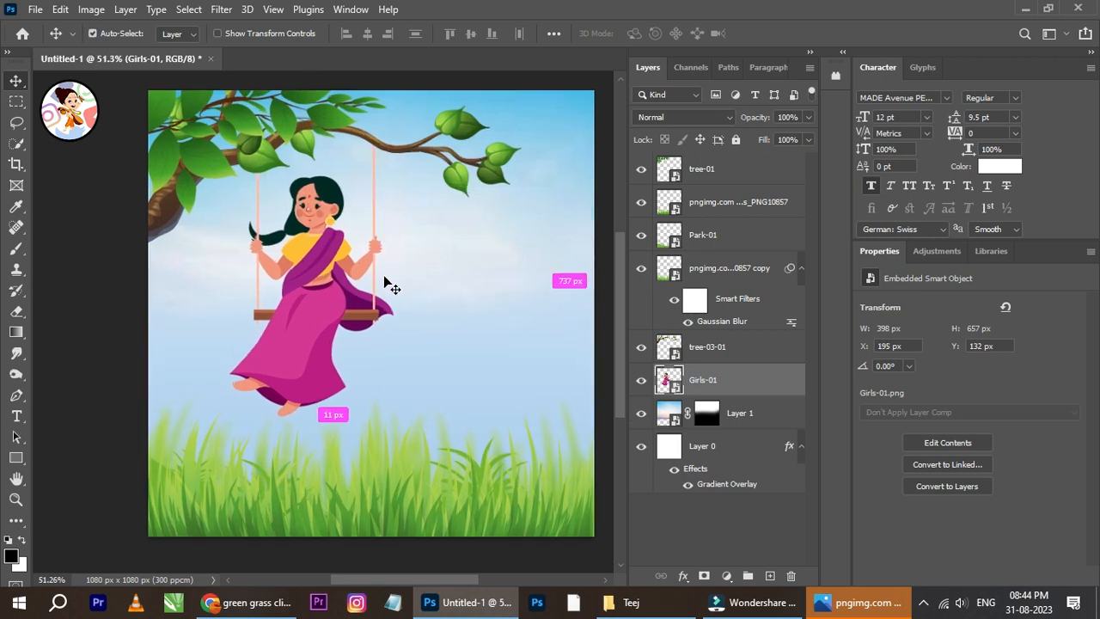
pyautogui.hotkey('ctrl', 't')
pyautogui.moveTo(457, 424)
pyautogui.mouseDown()
pyautogui.moveTo(504, 461)
pyautogui.moveTo(461, 439)
pyautogui.mouseUp()
pyautogui.click(798, 32)
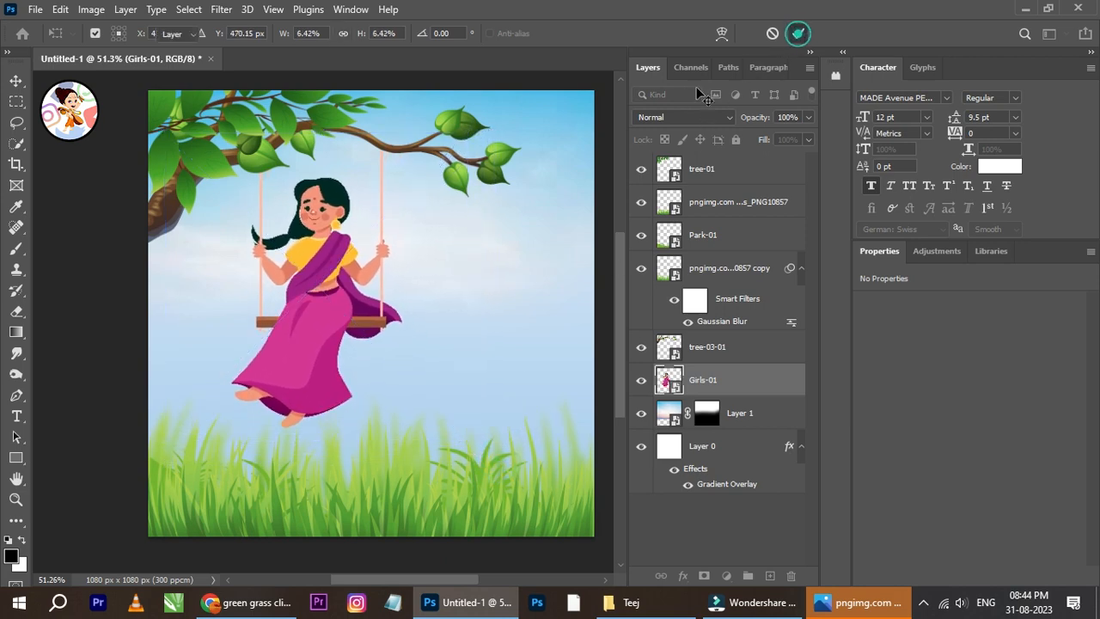
# Move the tree-03-01 branch slightly right and down and set its rotation to about -2.27° over the swing ropes.
pyautogui.rightClick(372, 142)
pyautogui.click(393, 144)
pyautogui.moveTo(369, 142); pyautogui.dragTo(400, 160)
pyautogui.hotkey('ctrl', 't')
pyautogui.moveTo(537, 95); pyautogui.dragTo(569, 110)
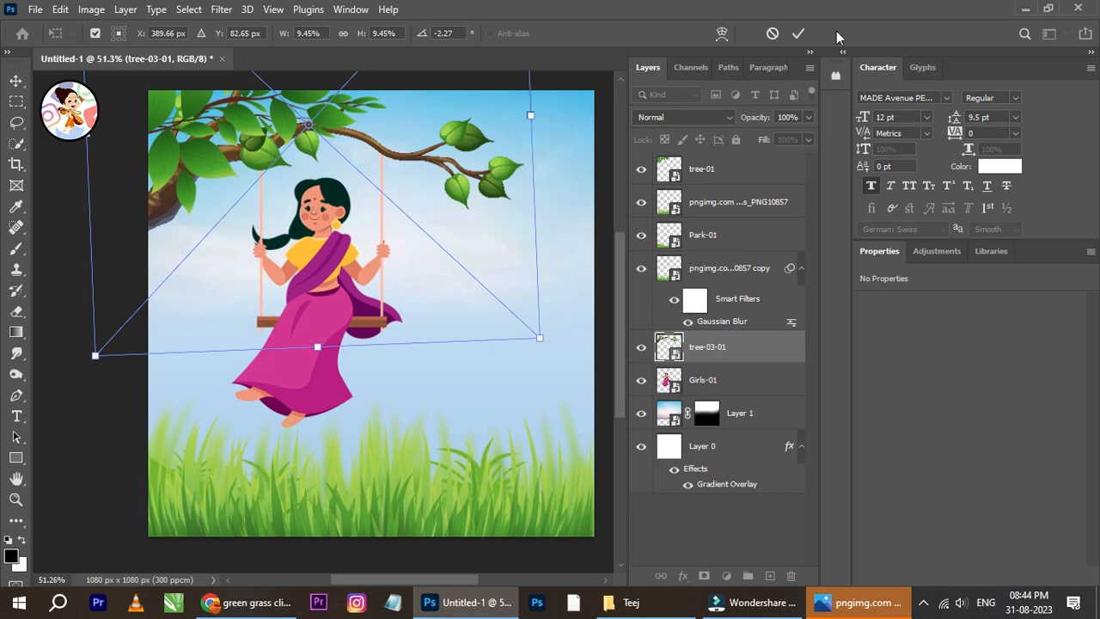
pyautogui.click(799, 33)
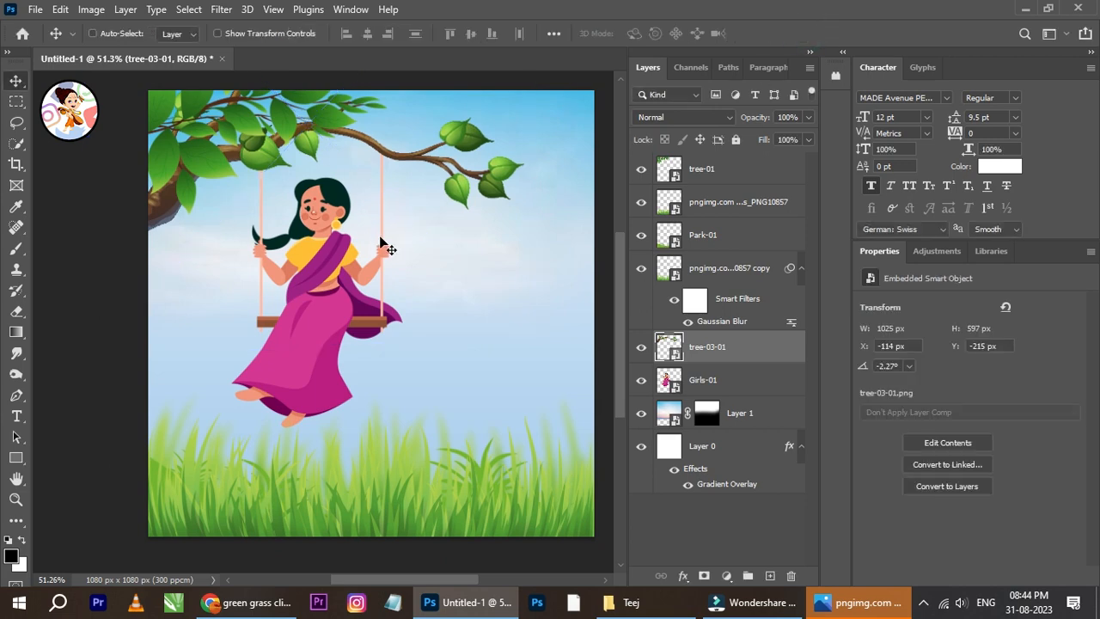
pyautogui.rightClick(384, 211)
pyautogui.click(404, 215)
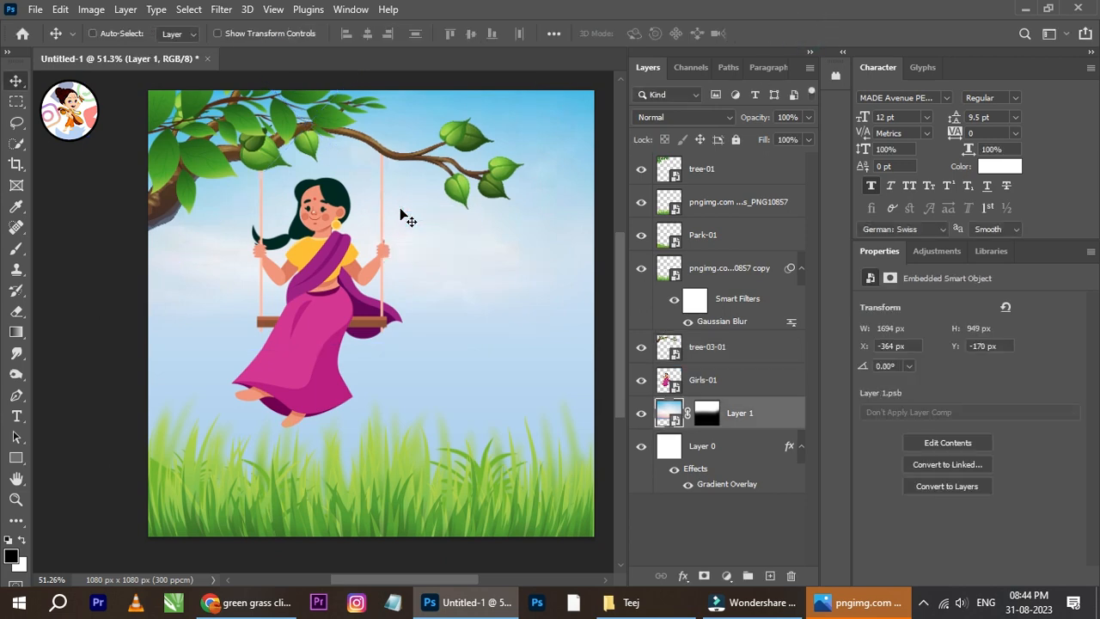
# Shift the tree-01 leaves into the canvas's upper-left corner and rotate them to about -167.72°, leaving the branch above the swing uncovered.
pyautogui.rightClick(286, 117)
pyautogui.click(302, 124)
pyautogui.moveTo(302, 124); pyautogui.dragTo(167, 155)
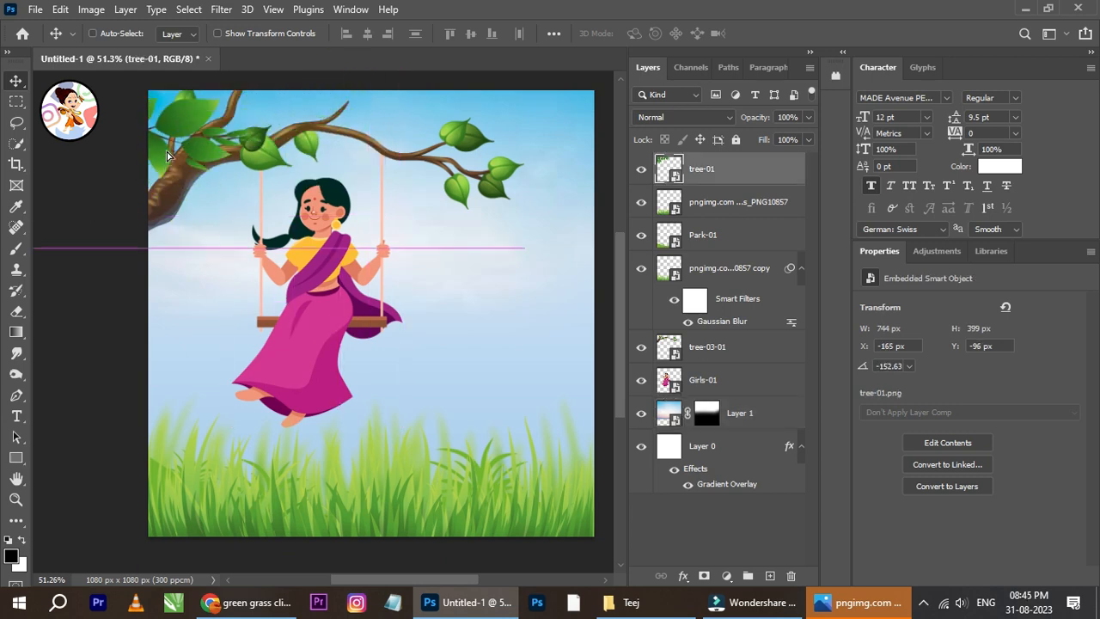
pyautogui.hotkey('ctrl', 't')
pyautogui.scroll(1, 227, 160)
pyautogui.moveTo(349, 152); pyautogui.dragTo(328, 90)
pyautogui.moveTo(277, 141); pyautogui.dragTo(342, 183)
pyautogui.moveTo(259, 158); pyautogui.dragTo(303, 178)
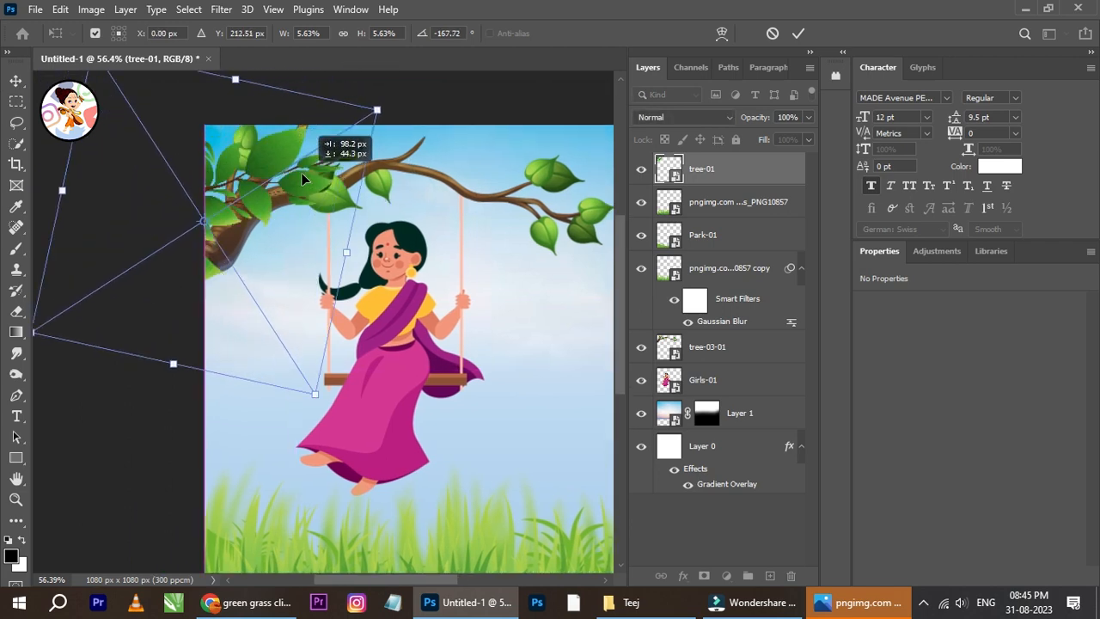
pyautogui.click(798, 33)
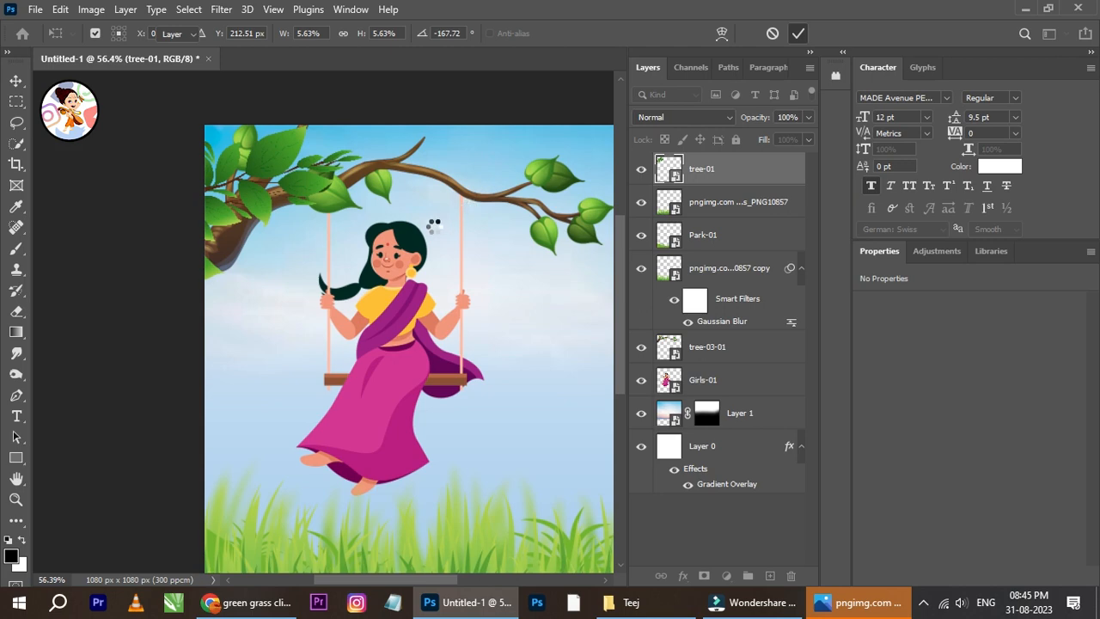
pyautogui.scroll(-4, 441, 234)
pyautogui.scroll(3, 432, 276)
pyautogui.scroll(-3, 453, 308)
pyautogui.scroll(-1, 508, 368)
pyautogui.scroll(3, 507, 368)
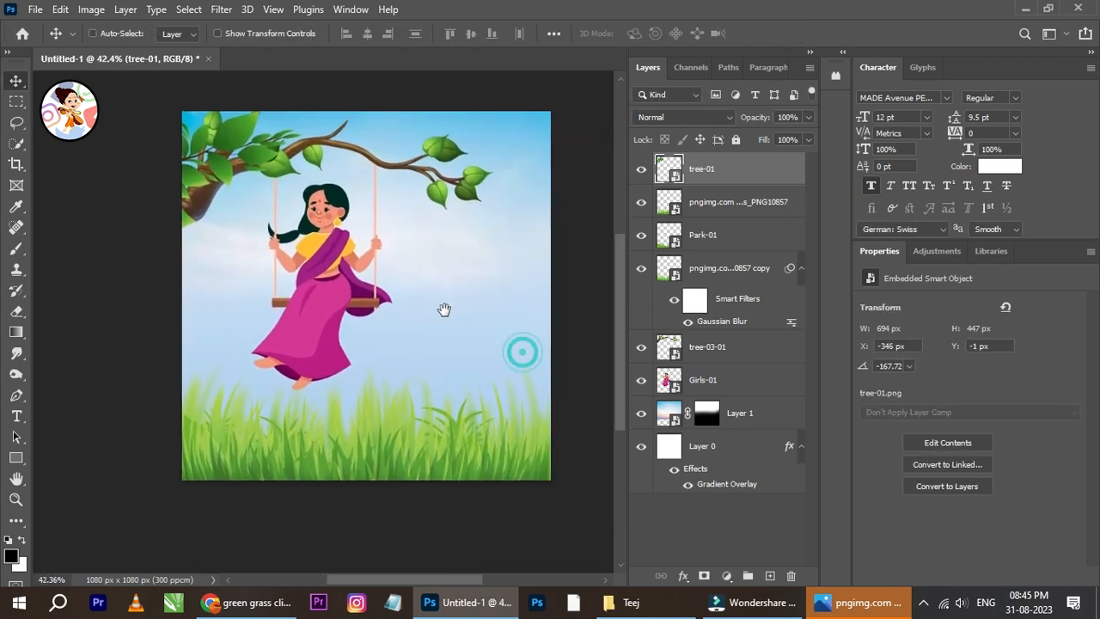
# Select the Girls-01 swing artwork and hide its layer, keeping the tree-01 leaves visible.
pyautogui.scroll(1, 348, 279)
pyautogui.press('ctrl')
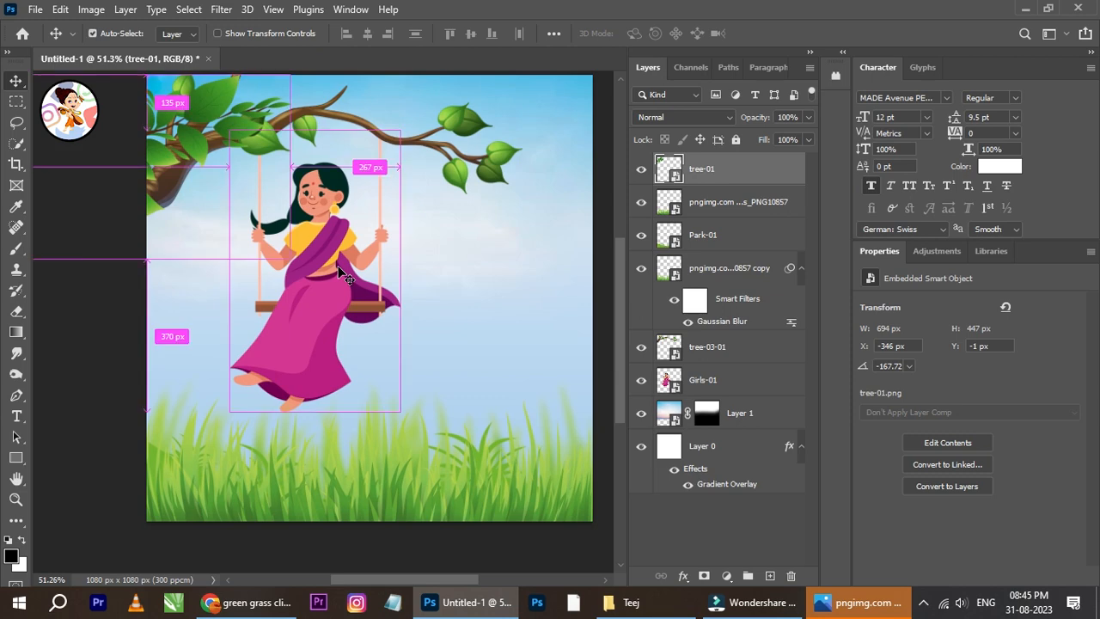
pyautogui.scroll(-1, 360, 341)
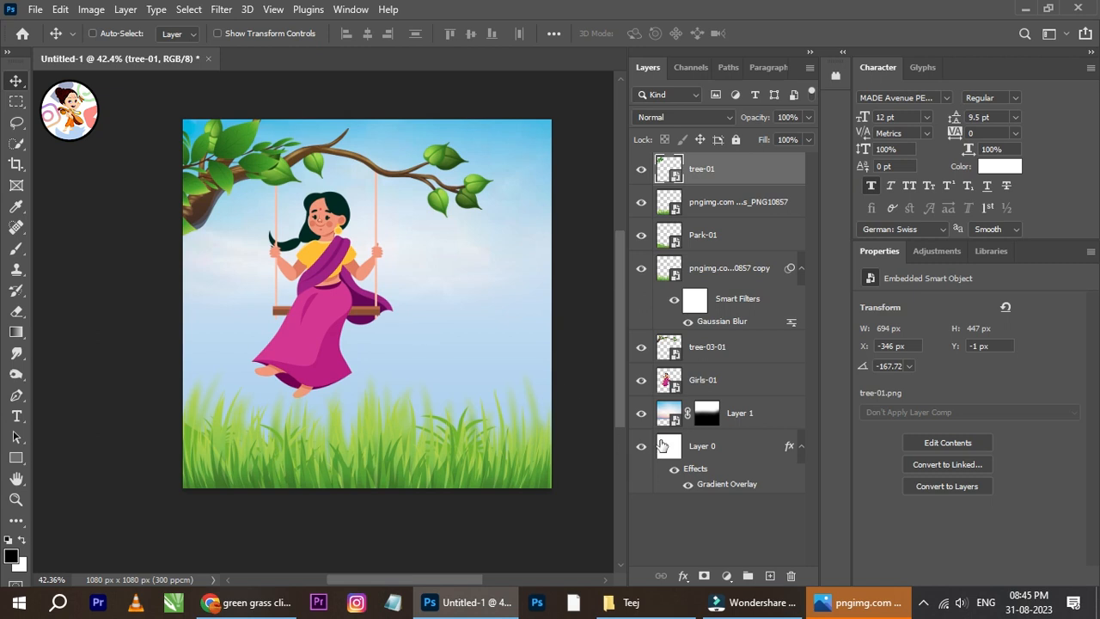
pyautogui.click(640, 172)
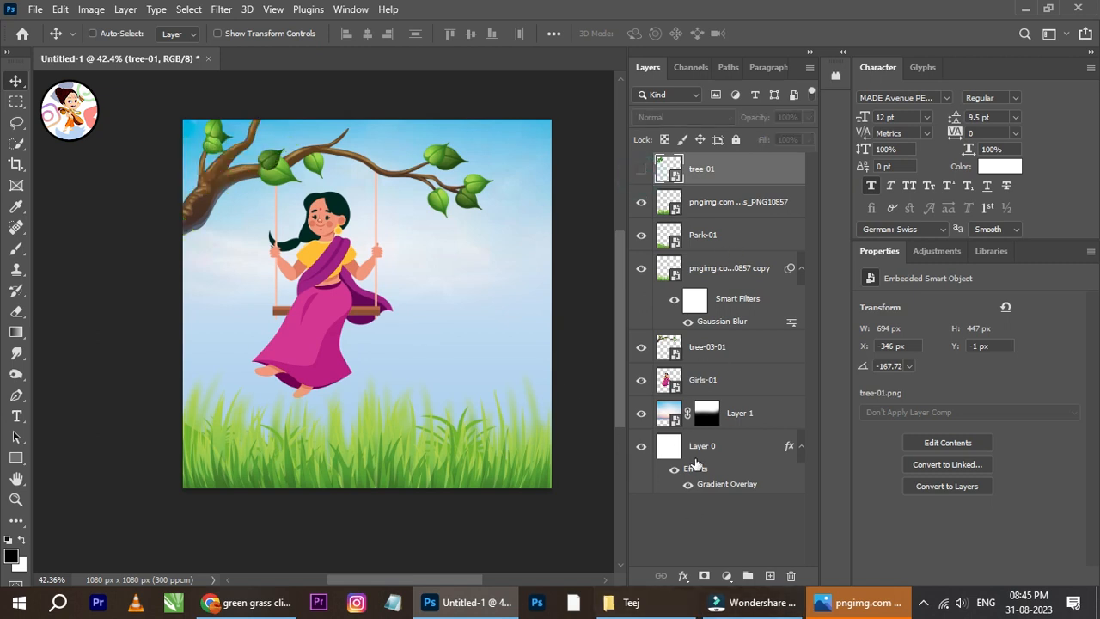
pyautogui.rightClick(336, 276)
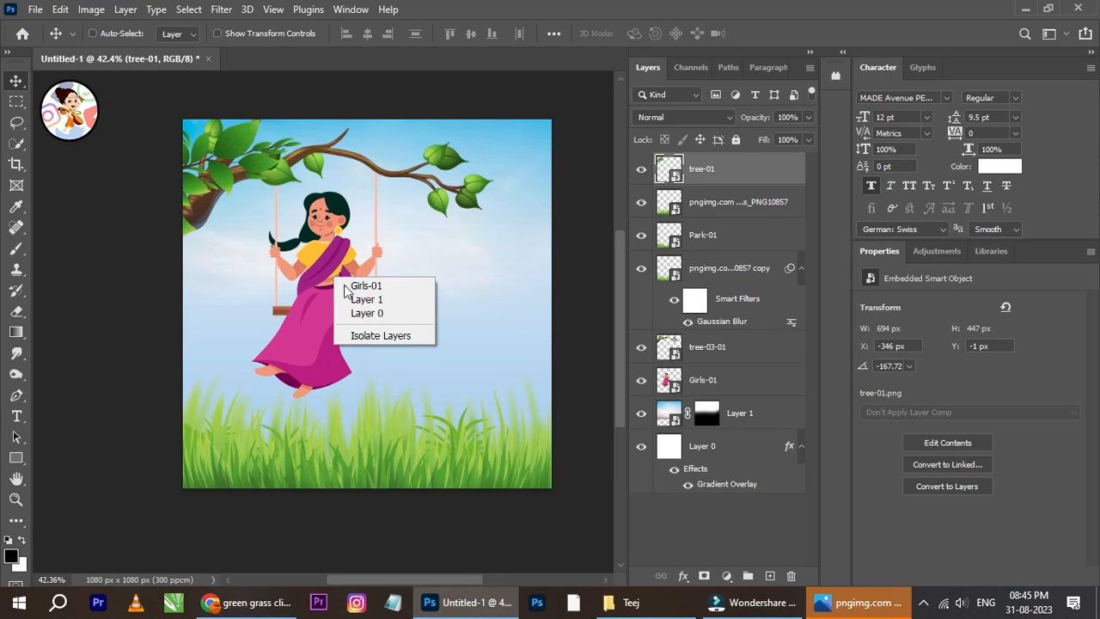
pyautogui.click(365, 286)
pyautogui.click(640, 380)
# Switch to the Teej folder, place Teej Girl-02-01 in the design above Girls-01 and scale it to about 7.34%.
pyautogui.click(623, 602)
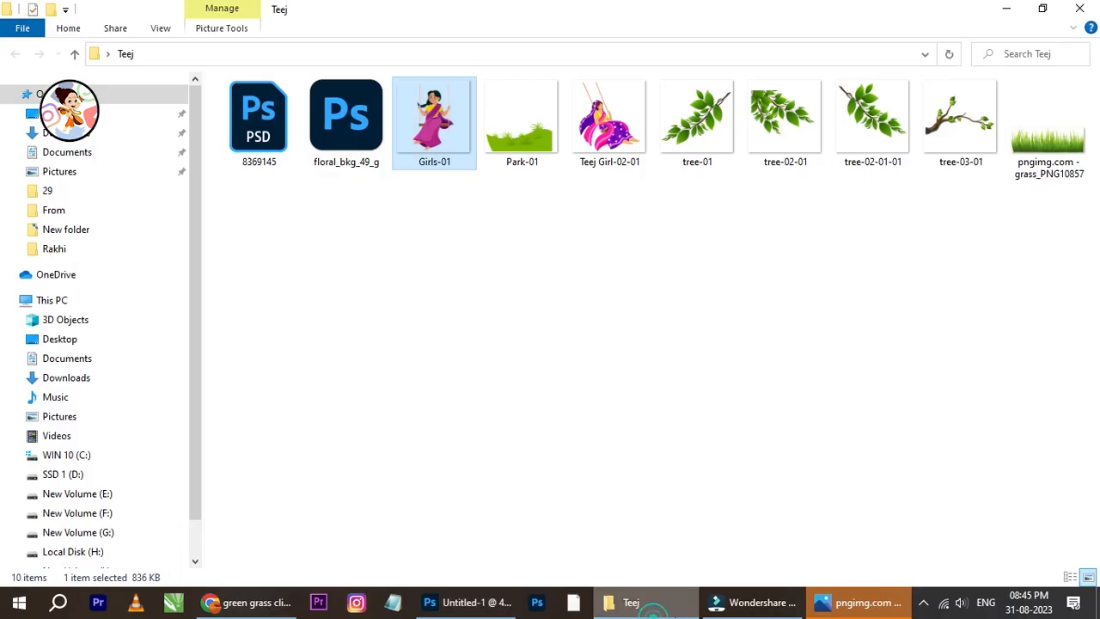
pyautogui.click(610, 161)
pyautogui.moveTo(647, 159); pyautogui.dragTo(412, 404)
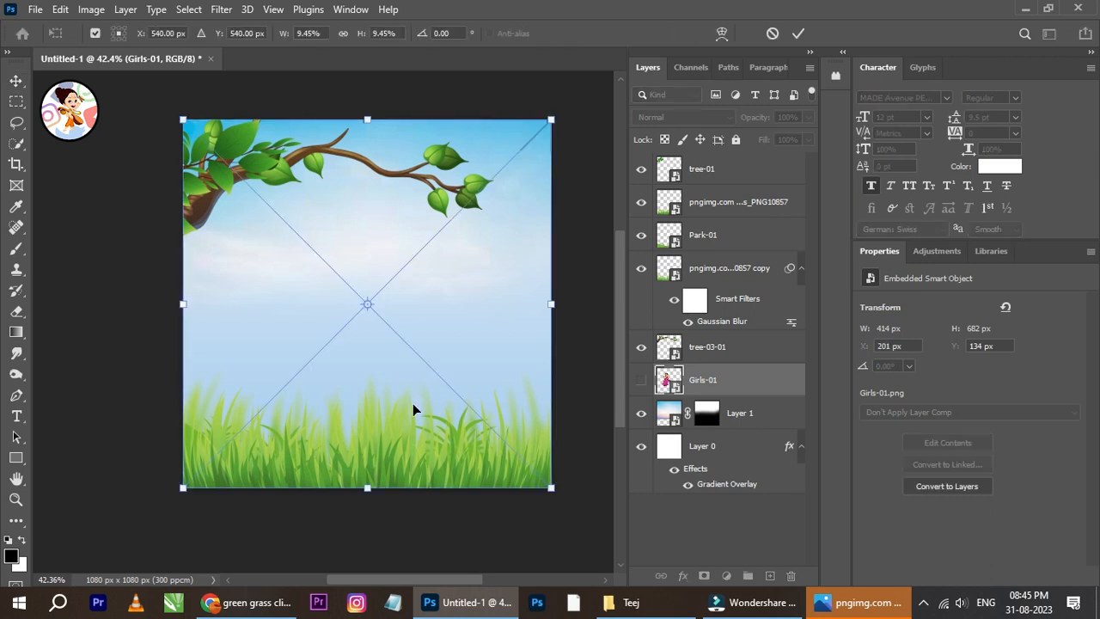
pyautogui.moveTo(547, 309); pyautogui.dragTo(465, 307)
pyautogui.moveTo(341, 318); pyautogui.dragTo(361, 306)
# Reduce Teej Girl-02-01 to about 6.48% and position it so the swing ropes reach up to the branch.
pyautogui.scroll(3, 362, 309)
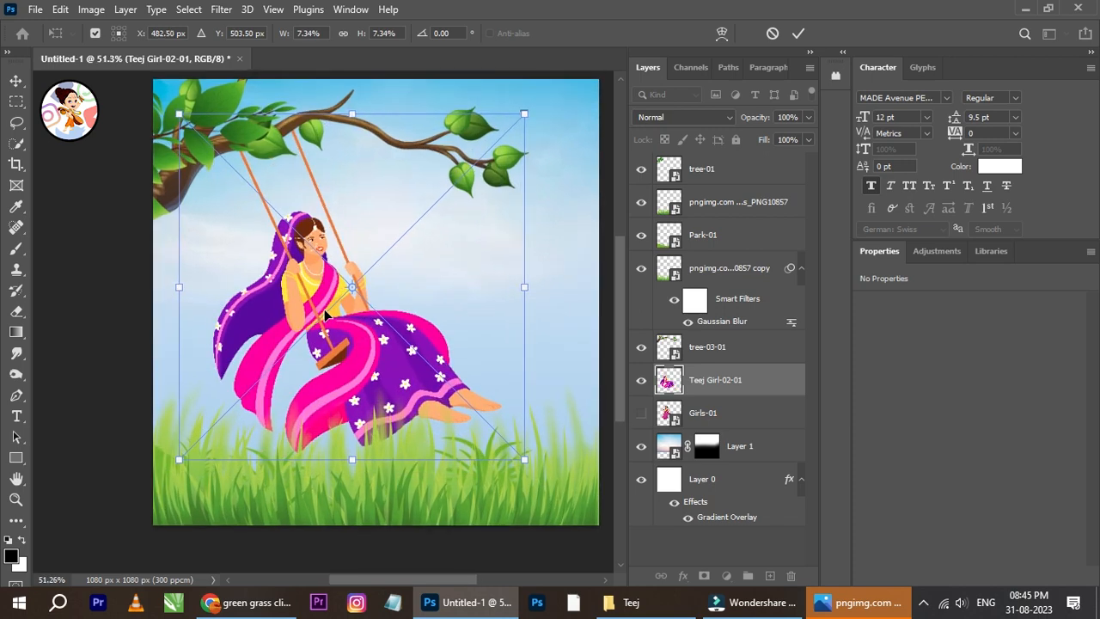
pyautogui.moveTo(403, 346); pyautogui.dragTo(401, 356)
pyautogui.moveTo(535, 292); pyautogui.dragTo(466, 287)
pyautogui.moveTo(387, 292); pyautogui.dragTo(375, 305)
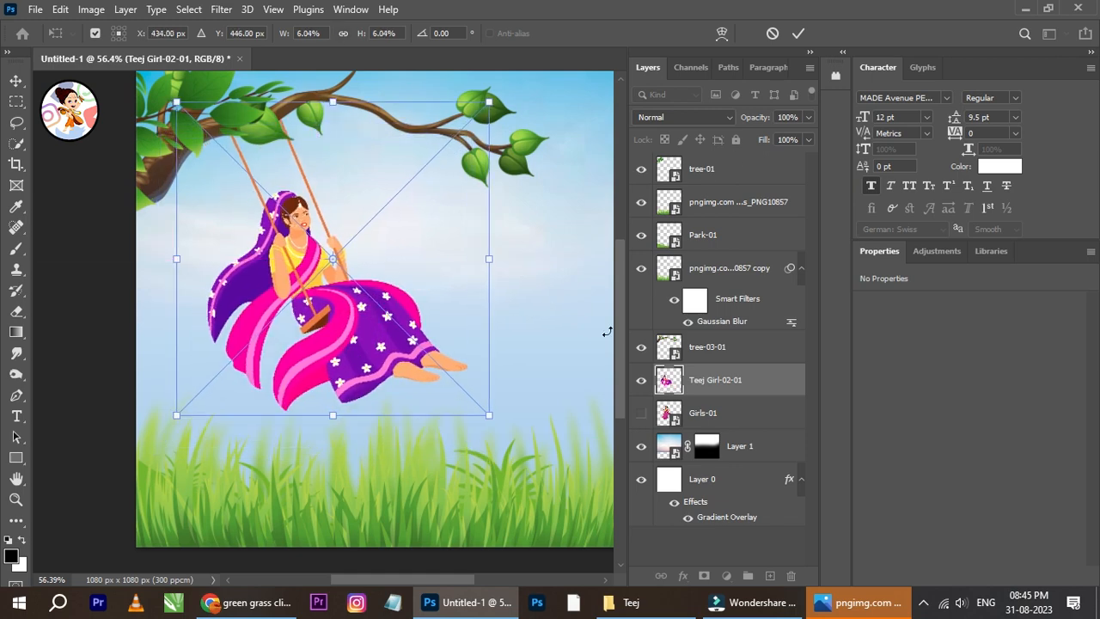
pyautogui.moveTo(491, 417); pyautogui.dragTo(511, 437)
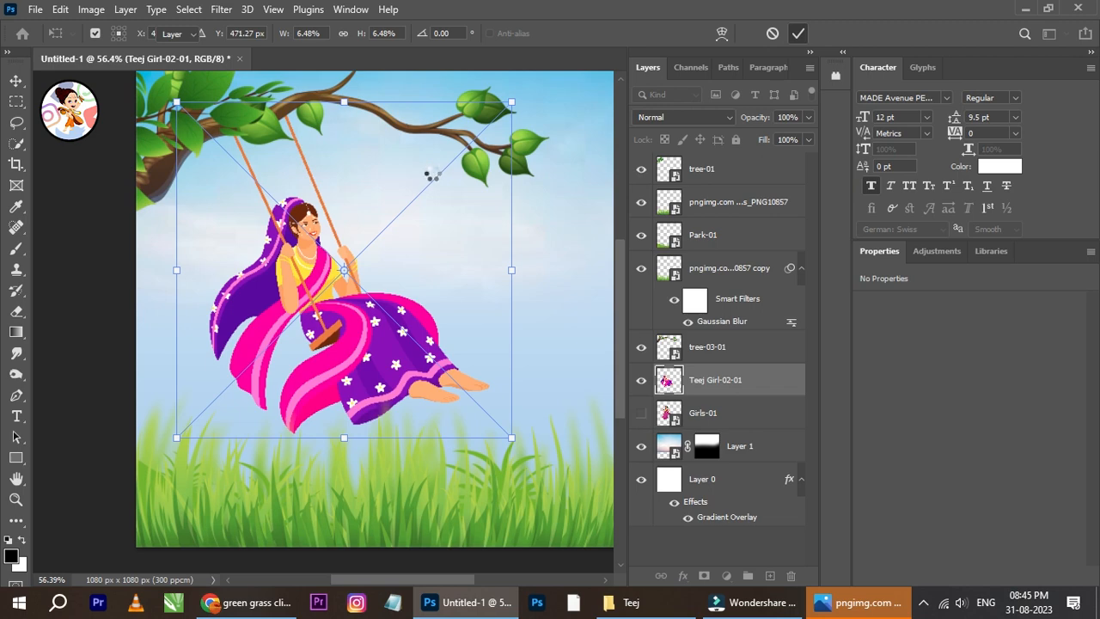
pyautogui.scroll(-2, 392, 236)
pyautogui.scroll(2, 359, 316)
pyautogui.moveTo(359, 316); pyautogui.dragTo(347, 313)
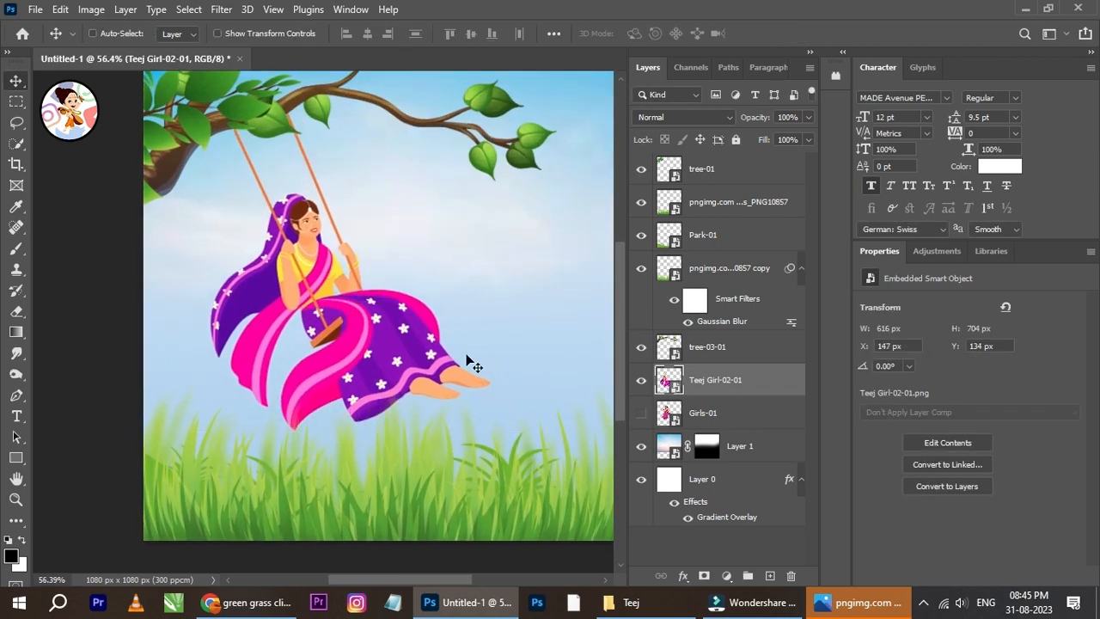
# Nudge Teej Girl-02-01 slightly right to an X position of 151 px under the branch.
pyautogui.scroll(-2, 447, 342)
pyautogui.scroll(2, 417, 302)
pyautogui.press('Right')
pyautogui.press('Right')
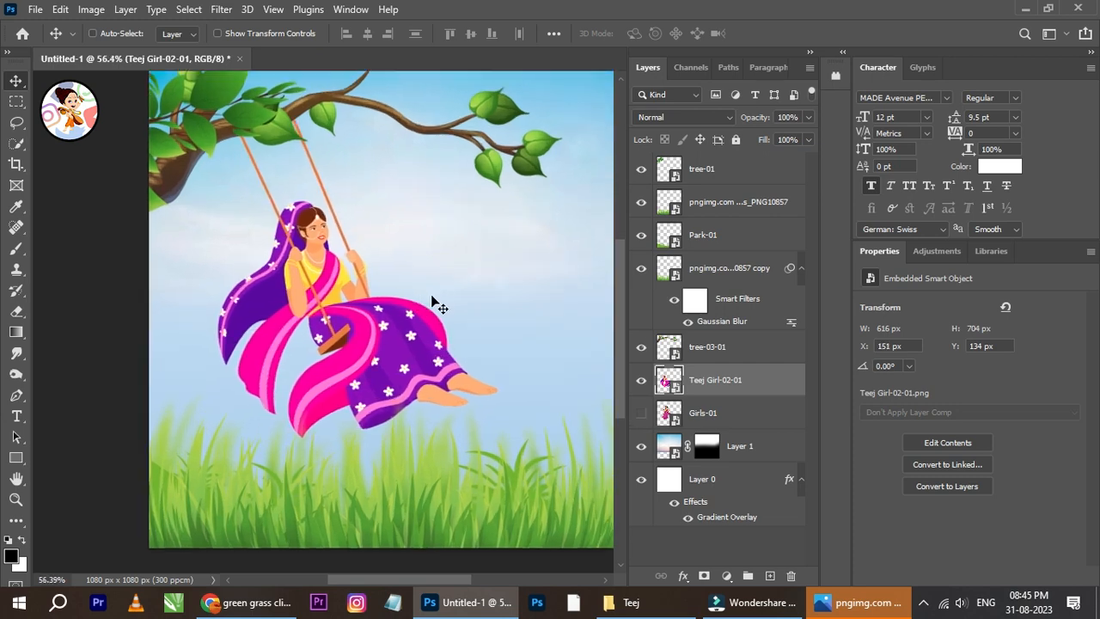
pyautogui.scroll(-4, 421, 266)
pyautogui.scroll(2, 434, 265)
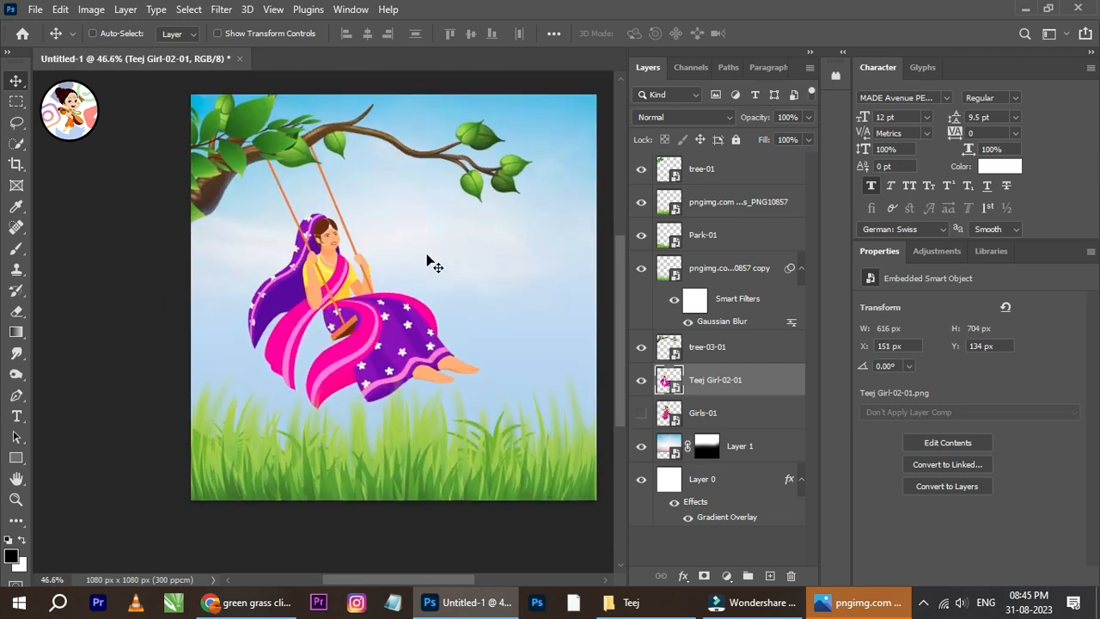
# Scale Teej Girl-02-01 down slightly to about 604 x 690 px so the rope ends stay behind the branch.
pyautogui.scroll(1, 375, 230)
pyautogui.hotkey('ctrl', 't')
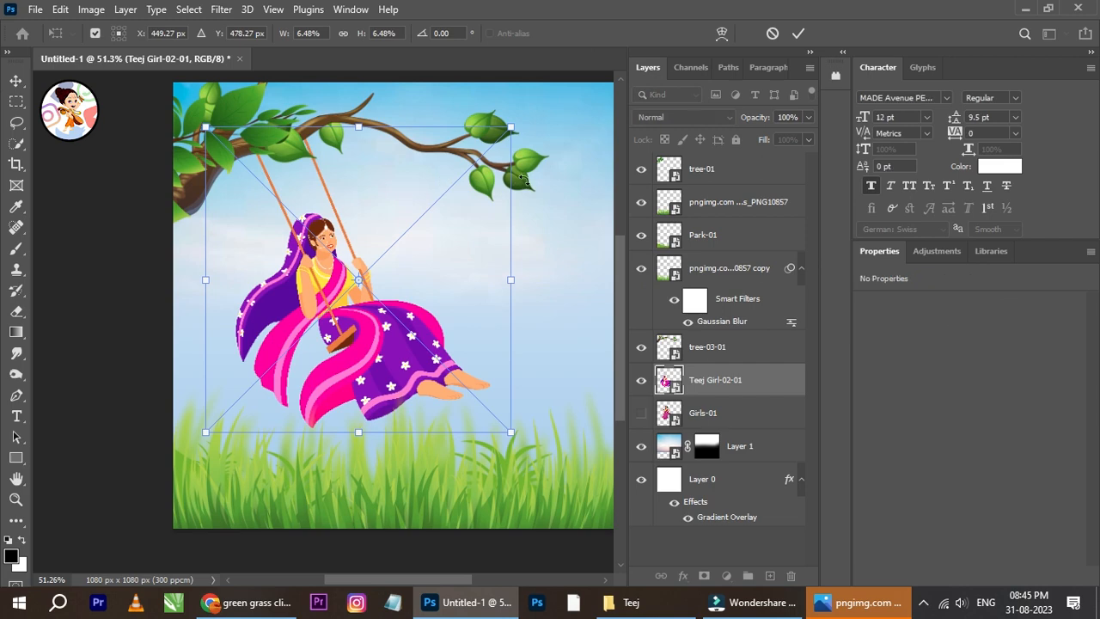
pyautogui.moveTo(512, 127); pyautogui.dragTo(505, 133)
pyautogui.click(798, 33)
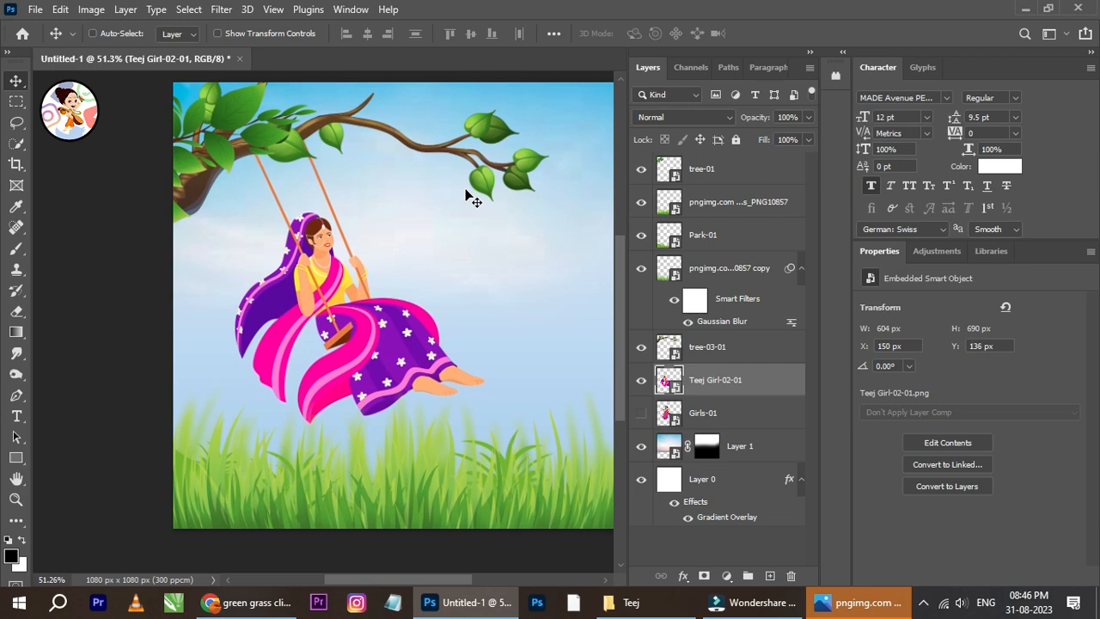
pyautogui.scroll(-1, 513, 289)
pyautogui.moveTo(495, 273); pyautogui.dragTo(422, 249)
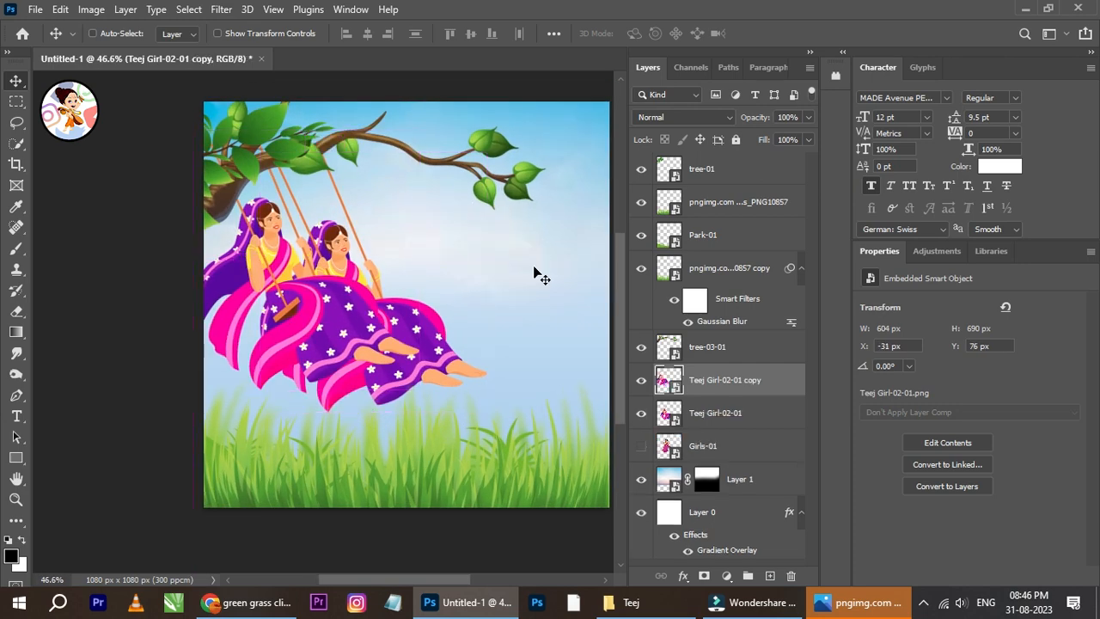
pyautogui.hotkey('ctrl', 'z')
# Select the Teej Girl-02-01 artwork and nudge it left along the branch to an X position of 105 px.
pyautogui.scroll(-2, 494, 314)
pyautogui.scroll(1, 185, 262)
pyautogui.scroll(1, 185, 262)
pyautogui.rightClick(221, 244)
pyautogui.click(244, 250)
pyautogui.press('Left')
pyautogui.press('Left')
pyautogui.press('Left')
pyautogui.press('Left')
pyautogui.press('Left')
pyautogui.press('Left')
pyautogui.press('Left')
pyautogui.press('Left')
pyautogui.press('Left')
pyautogui.press('Left')
pyautogui.press('Left')
pyautogui.press('Left')
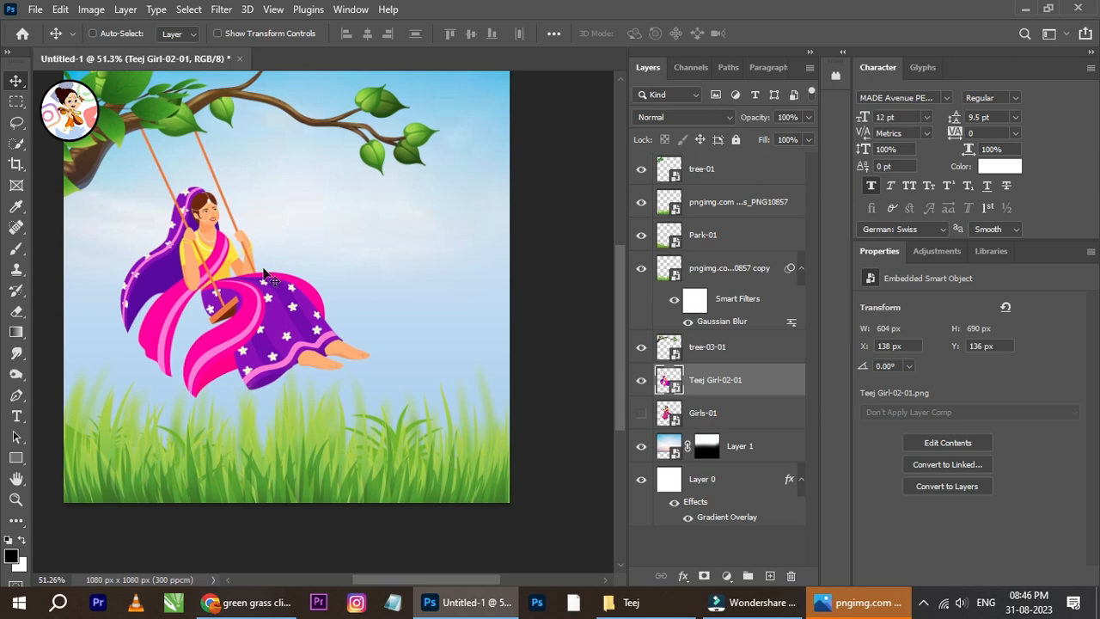
pyautogui.press('Left')
pyautogui.press('Left')
pyautogui.press('Left')
pyautogui.press('Left')
pyautogui.press('Left')
pyautogui.press('Left')
pyautogui.press('Left')
pyautogui.press('Left')
pyautogui.press('Left')
pyautogui.press('Left')
pyautogui.press('Left')
pyautogui.press('Left')
pyautogui.press('Left')
pyautogui.press('Left')
pyautogui.press('Left')
pyautogui.press('Left')
pyautogui.press('Left')
pyautogui.press('Left')
pyautogui.press('Left')
pyautogui.press('Left')
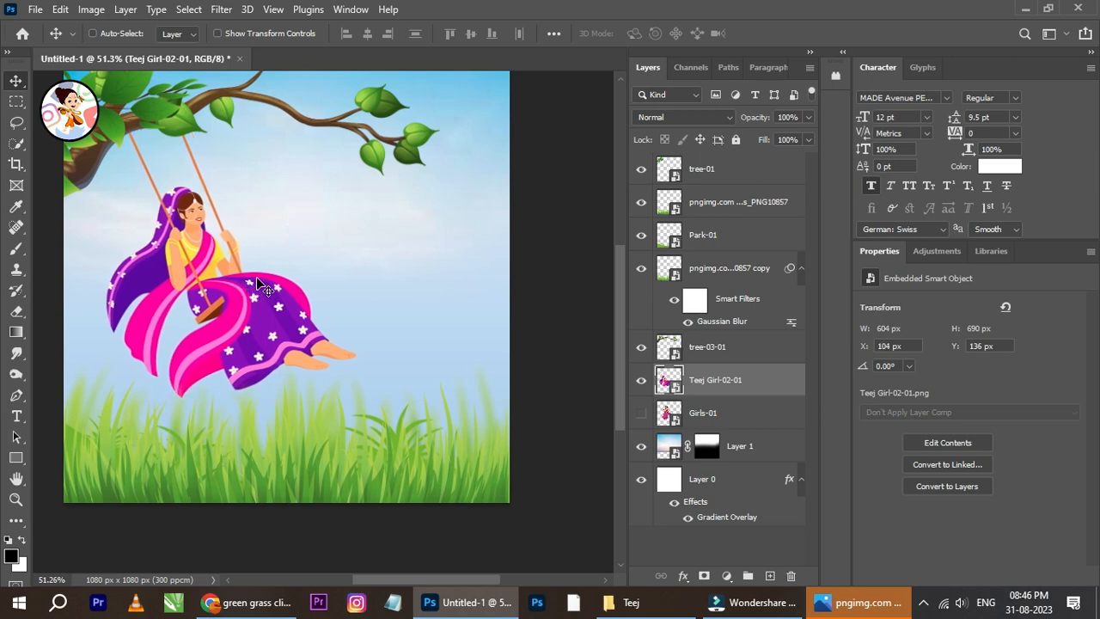
pyautogui.press('Right')
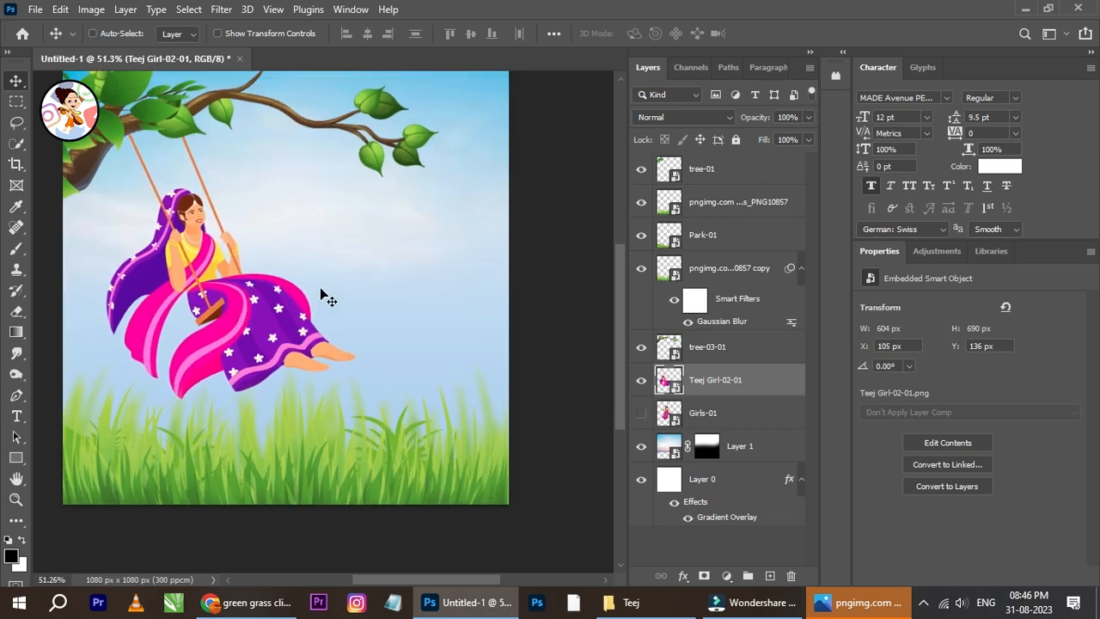
pyautogui.moveTo(391, 231); pyautogui.dragTo(421, 265)
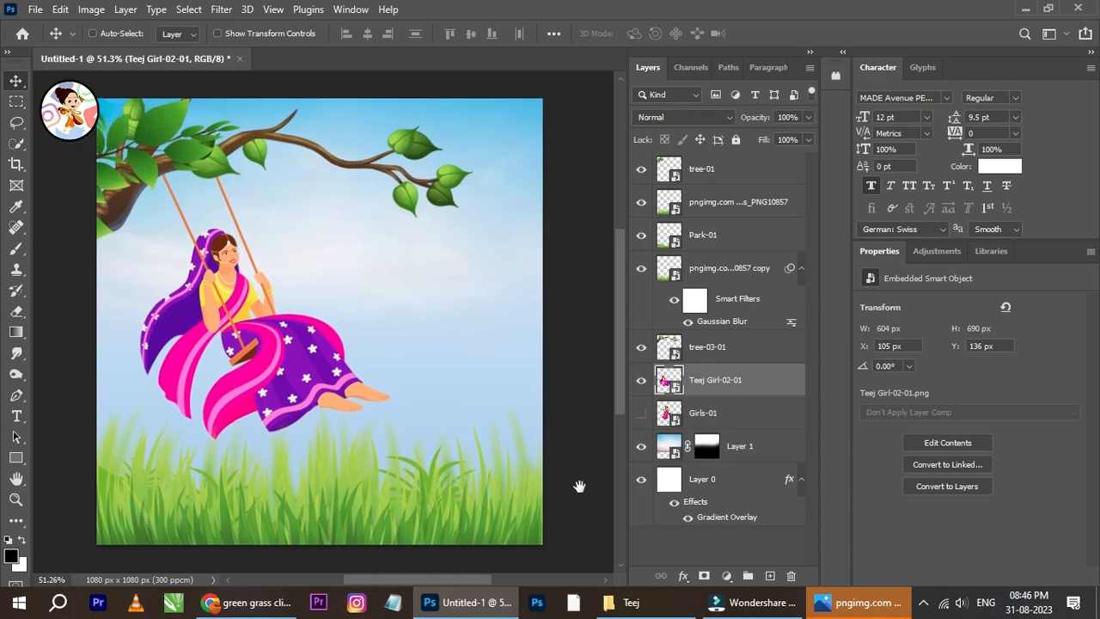
# Switch to the Teej folder and place the tree-02-01-01 leaves in the design above the Teej Girl-02-01 layer.
pyautogui.click(647, 606)
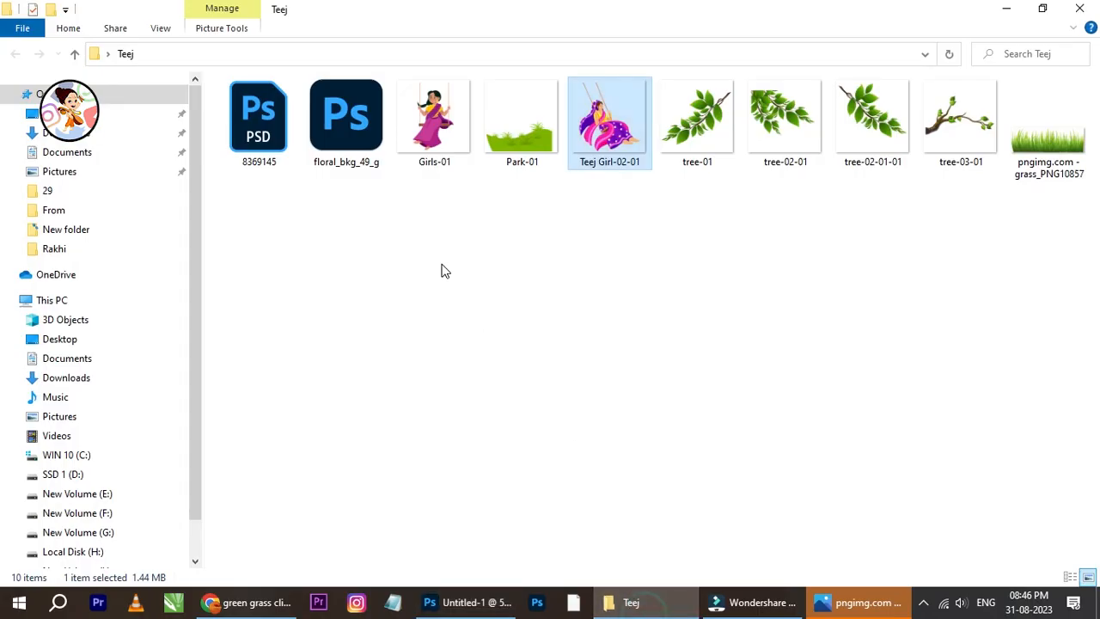
pyautogui.click(948, 142)
pyautogui.click(889, 153)
pyautogui.click(792, 146)
pyautogui.click(874, 146)
pyautogui.moveTo(896, 140); pyautogui.dragTo(486, 371)
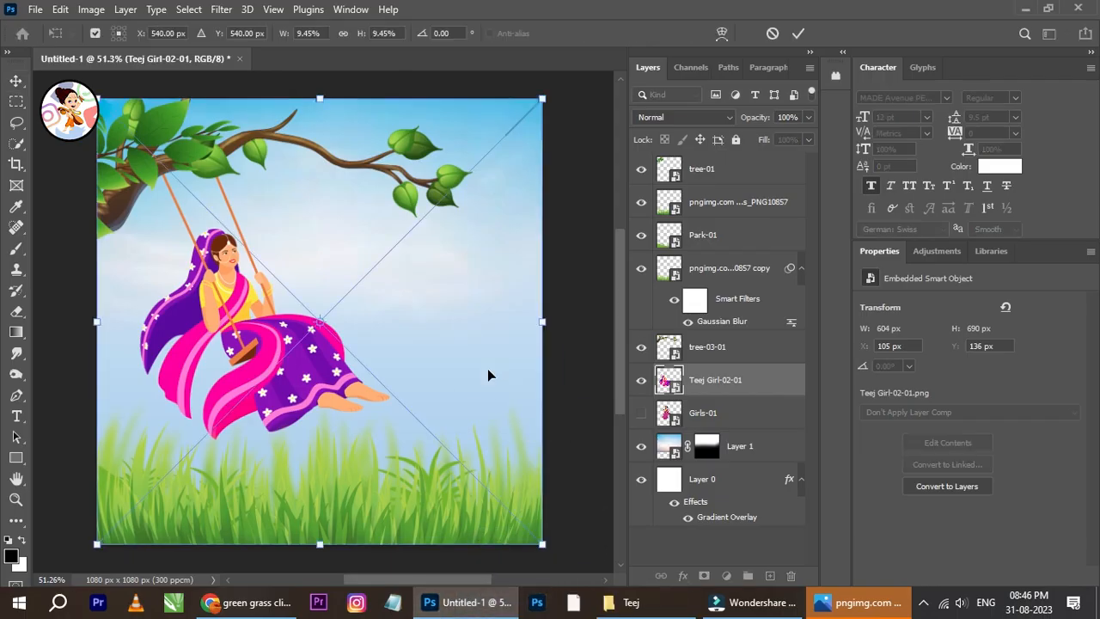
# Scale tree-02-01-01 to about 4.74%, rotate it to about -47.51° and move it behind the branch at the canvas's upper edge.
pyautogui.moveTo(527, 109); pyautogui.dragTo(319, 320)
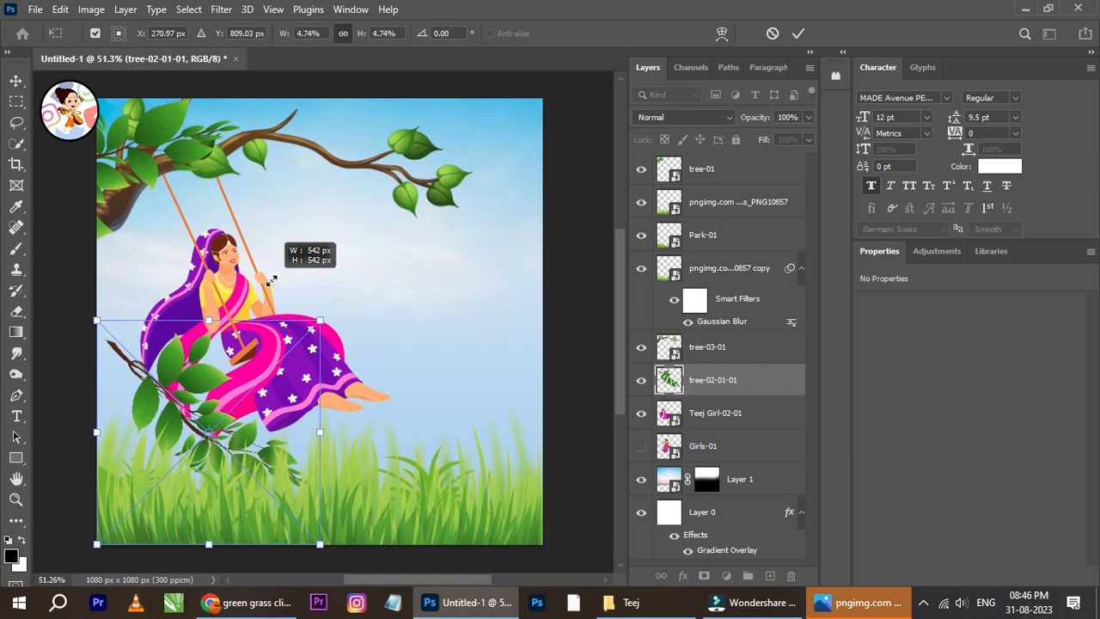
pyautogui.moveTo(394, 287); pyautogui.dragTo(387, 130)
pyautogui.moveTo(509, 138); pyautogui.dragTo(301, 126)
pyautogui.click(796, 35)
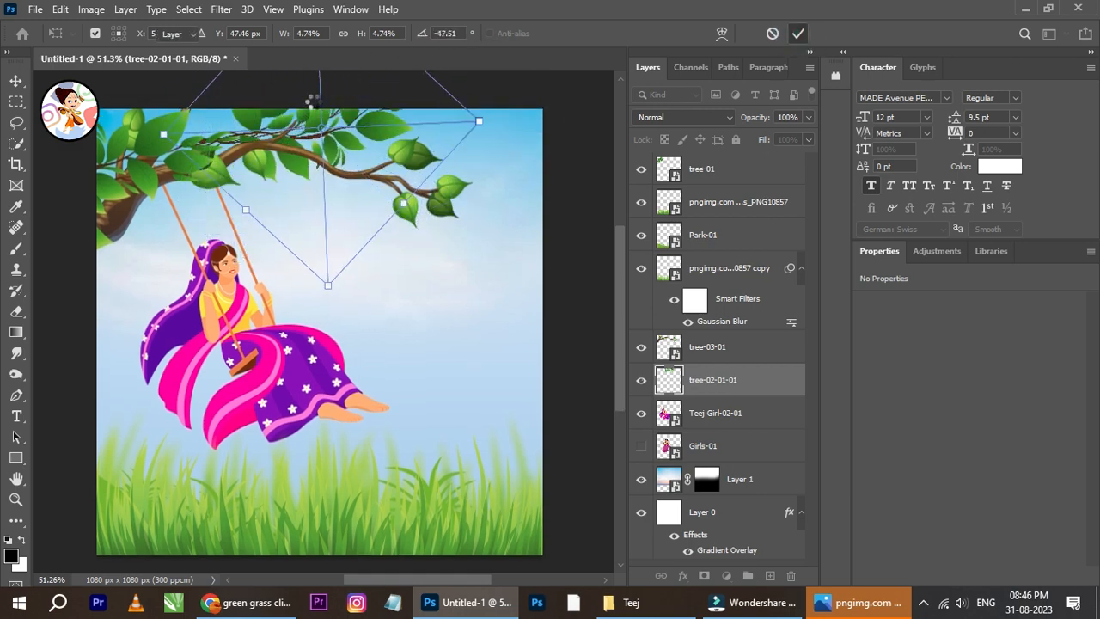
# Reposition the tree-02-01-01 leaves behind the branch at about X 245 px and Y -77 px.
pyautogui.scroll(2, 386, 151)
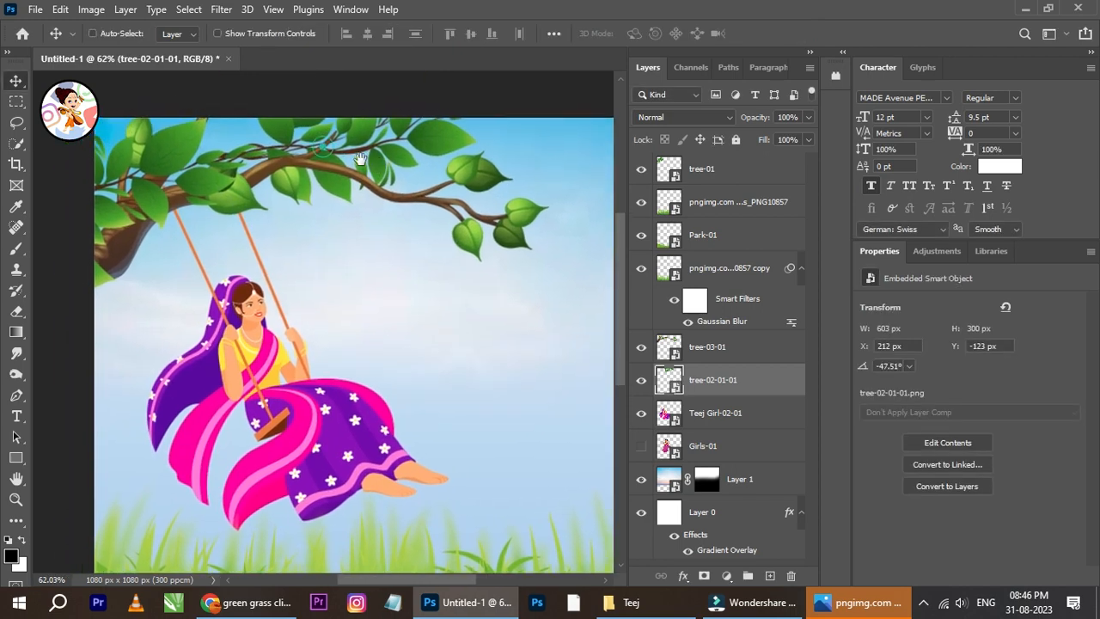
pyautogui.moveTo(386, 151)
pyautogui.mouseDown()
pyautogui.moveTo(371, 148)
pyautogui.moveTo(373, 166)
pyautogui.mouseUp()
pyautogui.scroll(3, 289, 131)
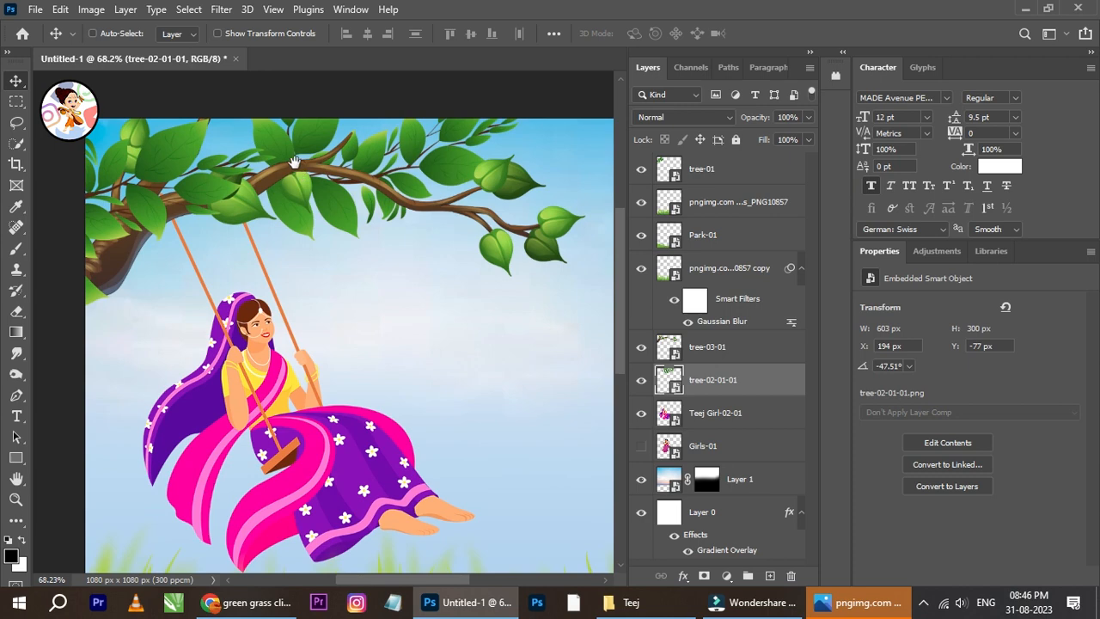
pyautogui.moveTo(399, 116); pyautogui.dragTo(373, 132)
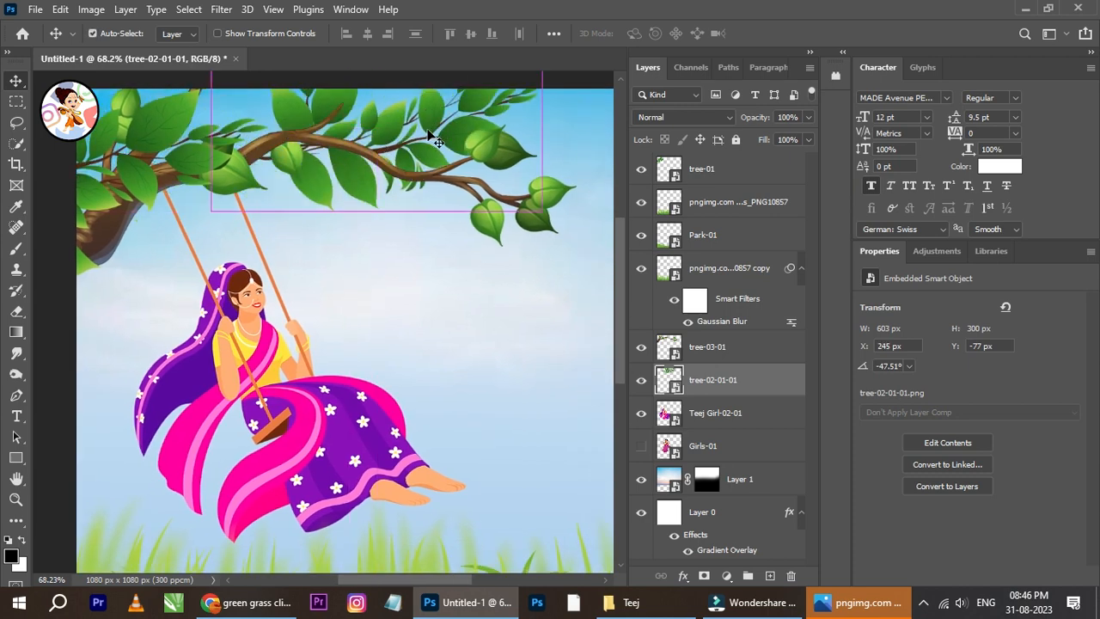
# Reduce the tree-02-01-01 leaves to about 2.76% and place them along the branch's upper side at about X 298 px, Y -15 px.
pyautogui.hotkey('ctrl', 't')
pyautogui.moveTo(604, 131); pyautogui.dragTo(406, 114)
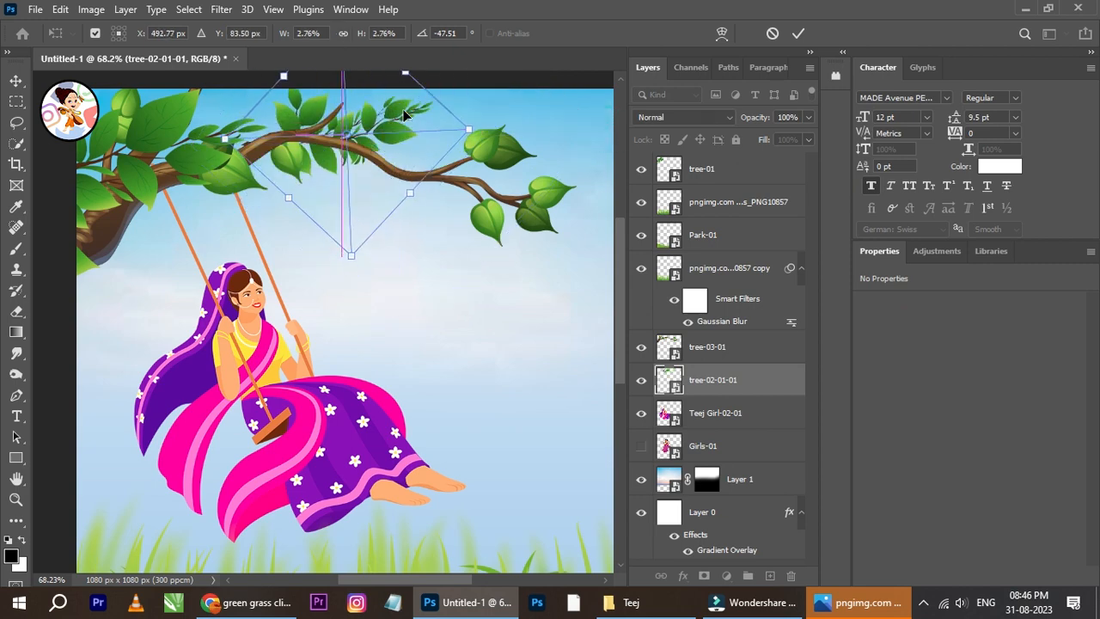
pyautogui.scroll(-2, 412, 118)
pyautogui.click(797, 31)
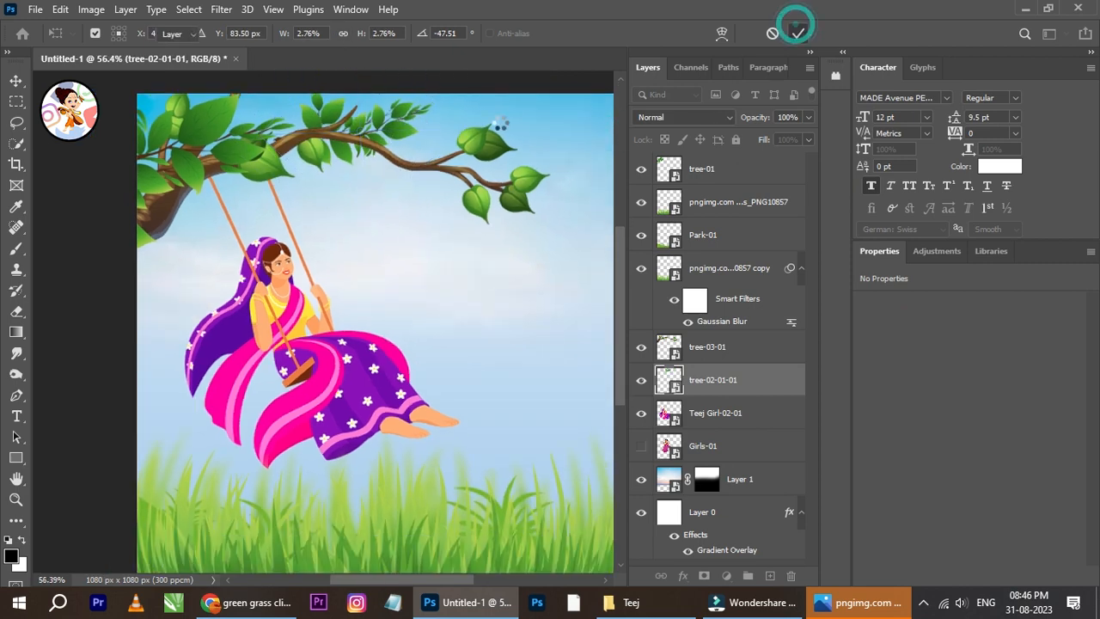
pyautogui.scroll(-3, 408, 172)
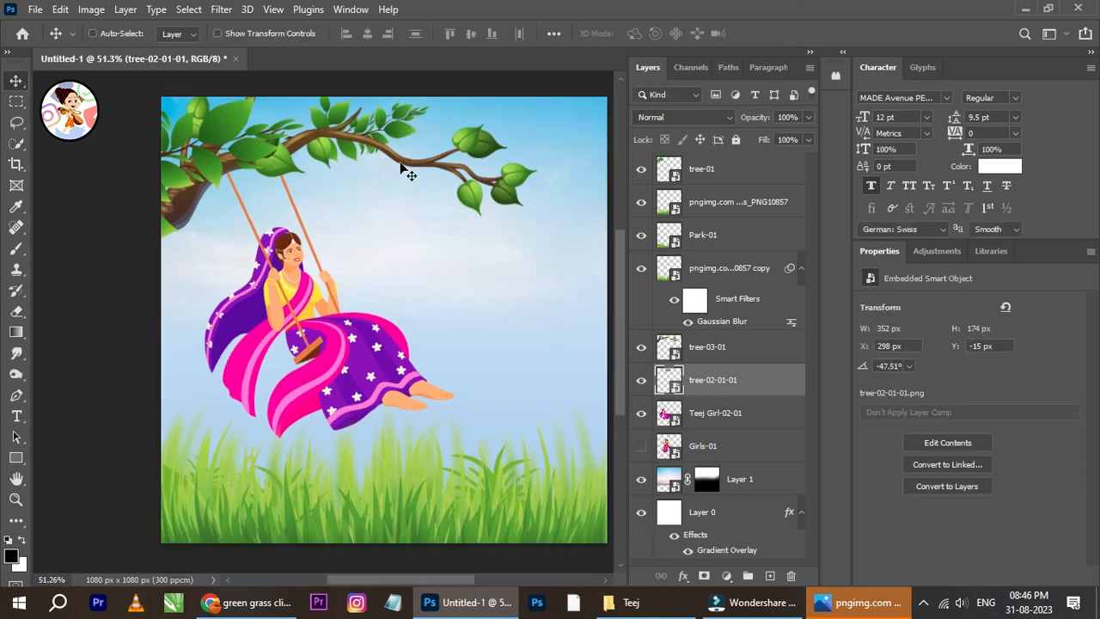
pyautogui.scroll(-2, 416, 296)
pyautogui.scroll(3, 416, 302)
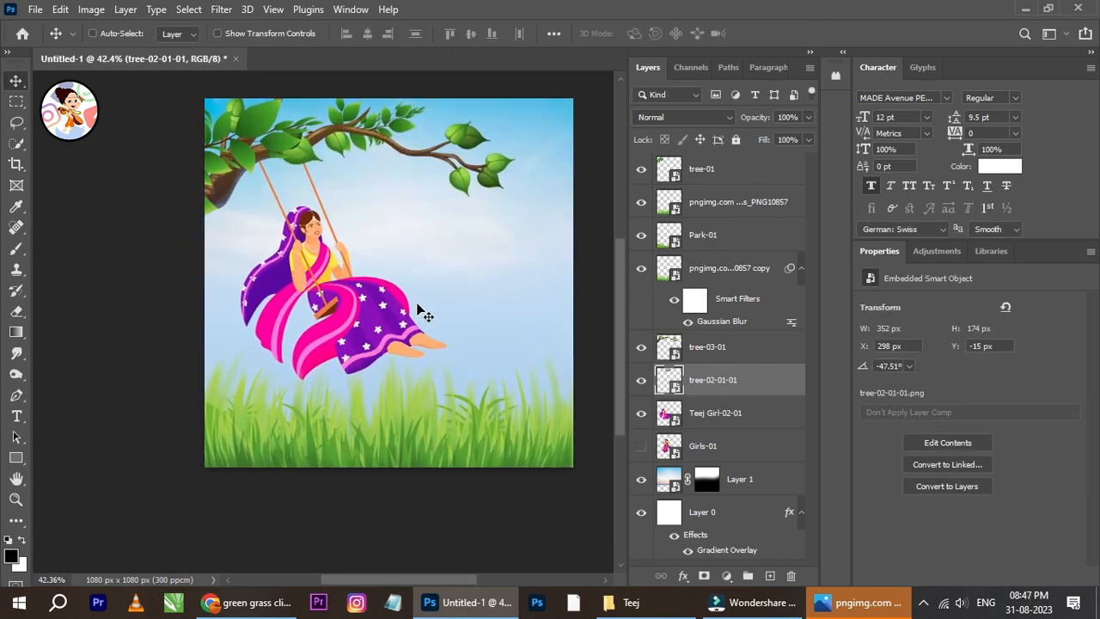
pyautogui.scroll(-1, 410, 294)
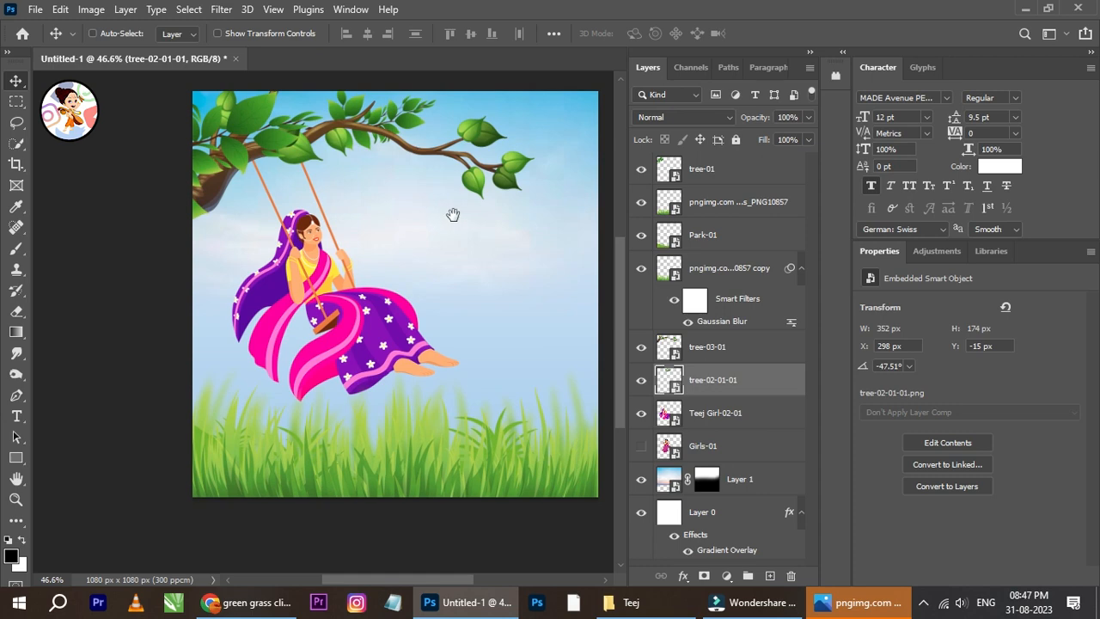
pyautogui.moveTo(432, 225); pyautogui.dragTo(404, 242)
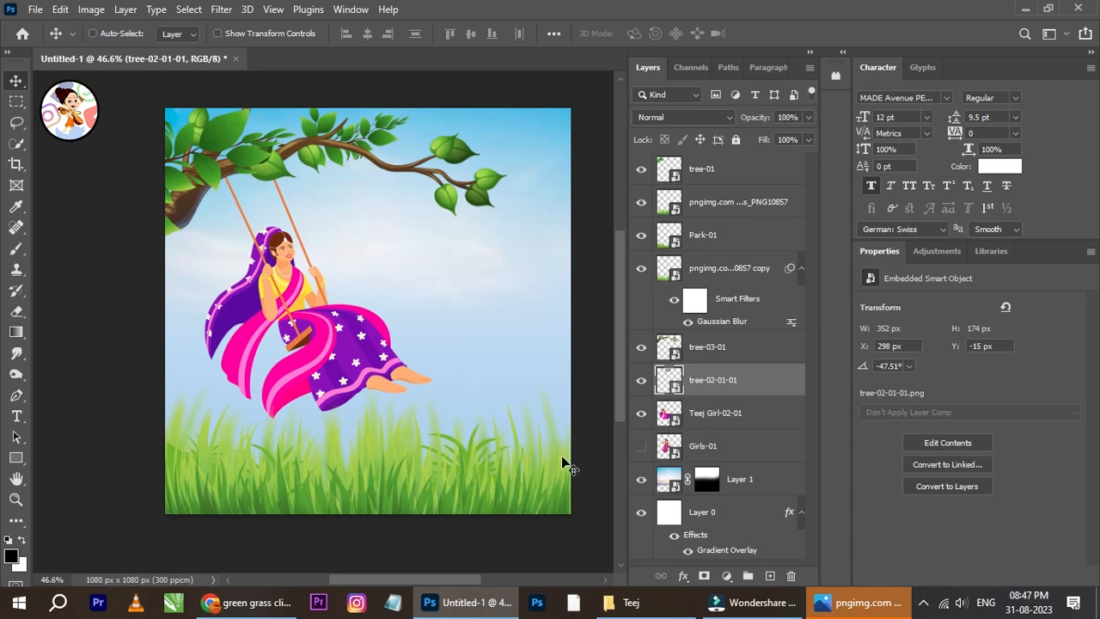
pyautogui.click(924, 604)
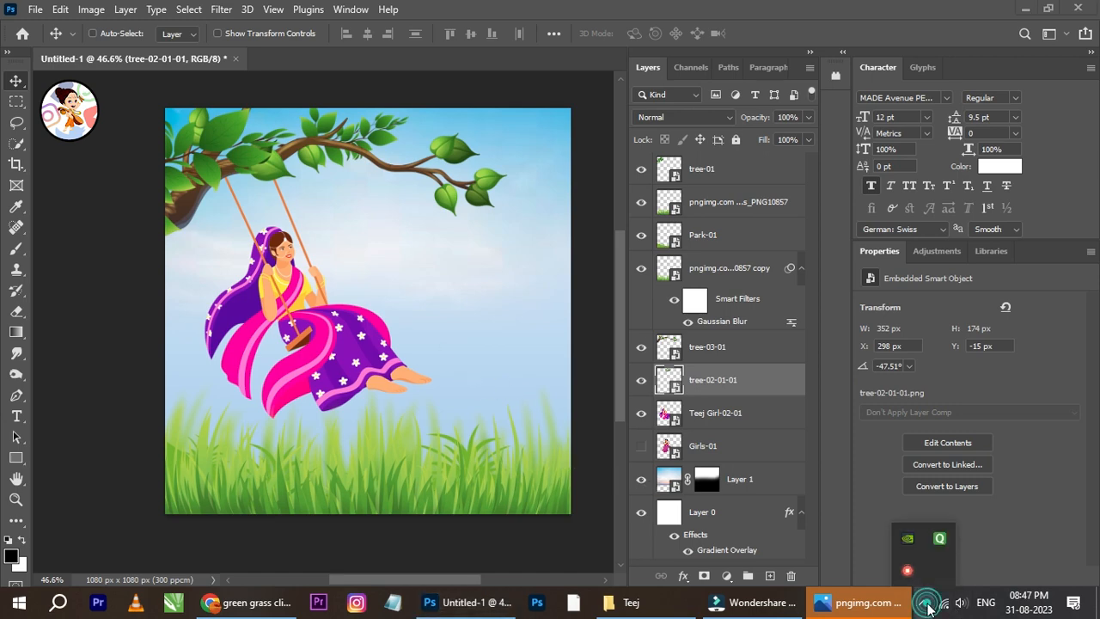
pyautogui.rightClick(907, 570)
pyautogui.click(950, 538)
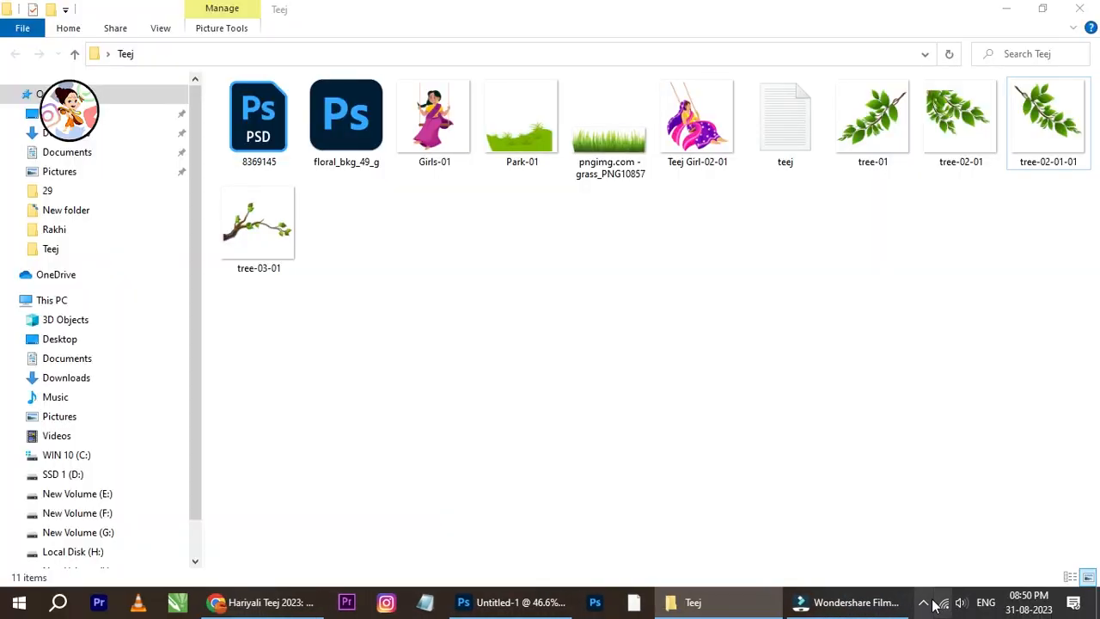
pyautogui.click(924, 604)
pyautogui.click(924, 603)
# Switch back to Photoshop, add a new empty layer directly above the sky's Layer 1 and activate the Brush tool.
pyautogui.click(498, 601)
pyautogui.scroll(-2, 340, 272)
pyautogui.moveTo(408, 261); pyautogui.dragTo(368, 206)
pyautogui.click(736, 478)
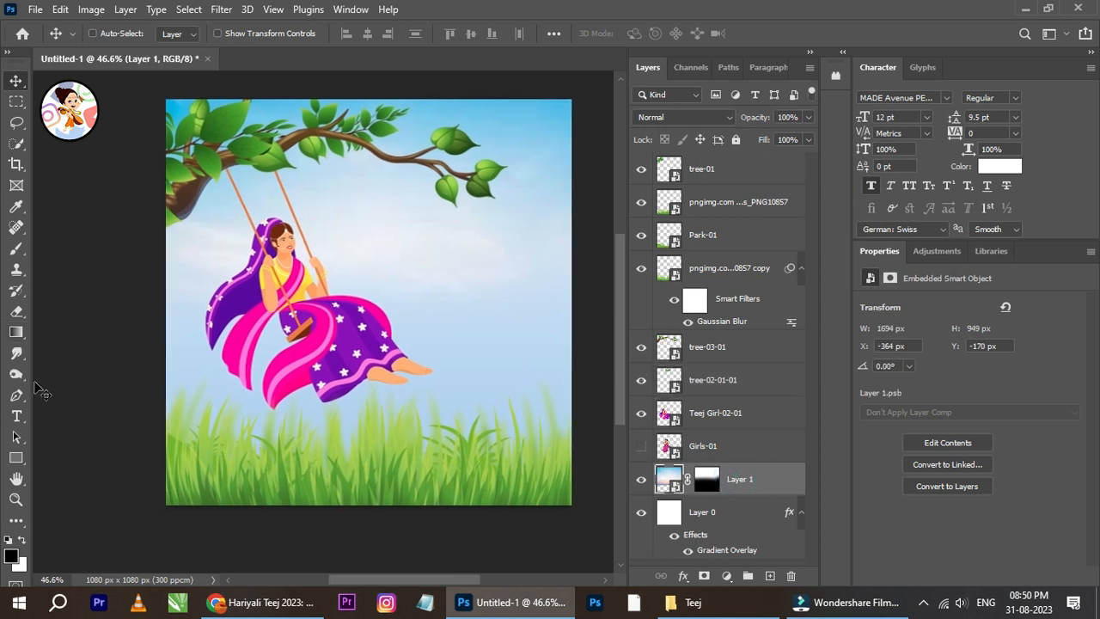
pyautogui.click(19, 251)
pyautogui.click(116, 33)
pyautogui.click(770, 576)
pyautogui.click(770, 576)
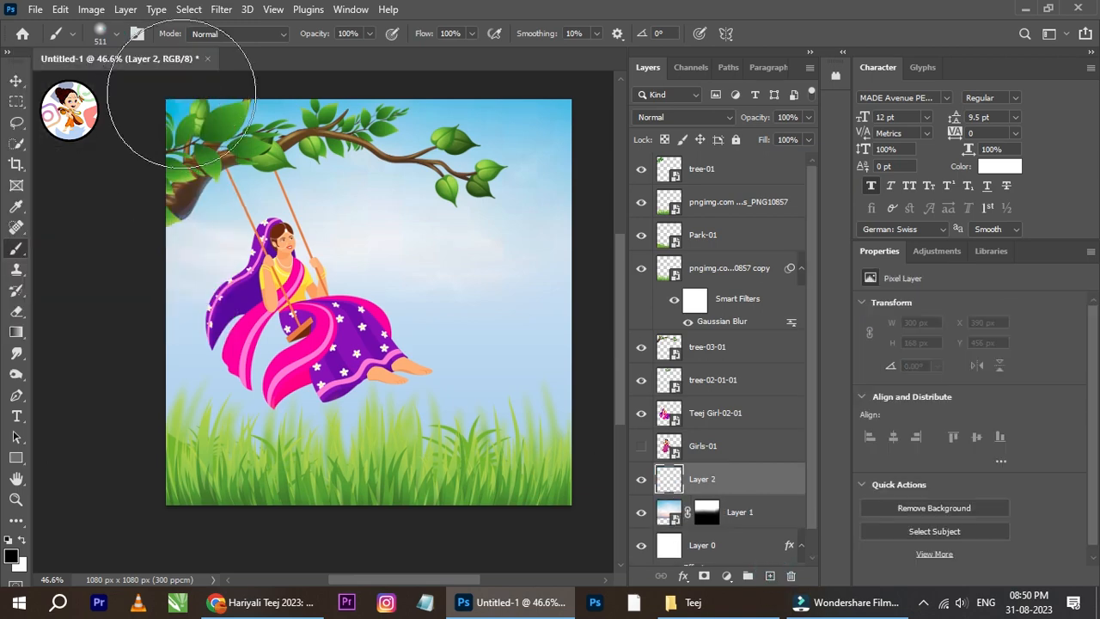
# Choose the Cloud1081 brush from the Cloud Brushes-by-EditorBelal set and make white the foreground colour.
pyautogui.click(117, 33)
pyautogui.moveTo(199, 221); pyautogui.dragTo(198, 239)
pyautogui.scroll(-1, 198, 240)
pyautogui.click(30, 264)
pyautogui.scroll(-3, 103, 286)
pyautogui.click(103, 258)
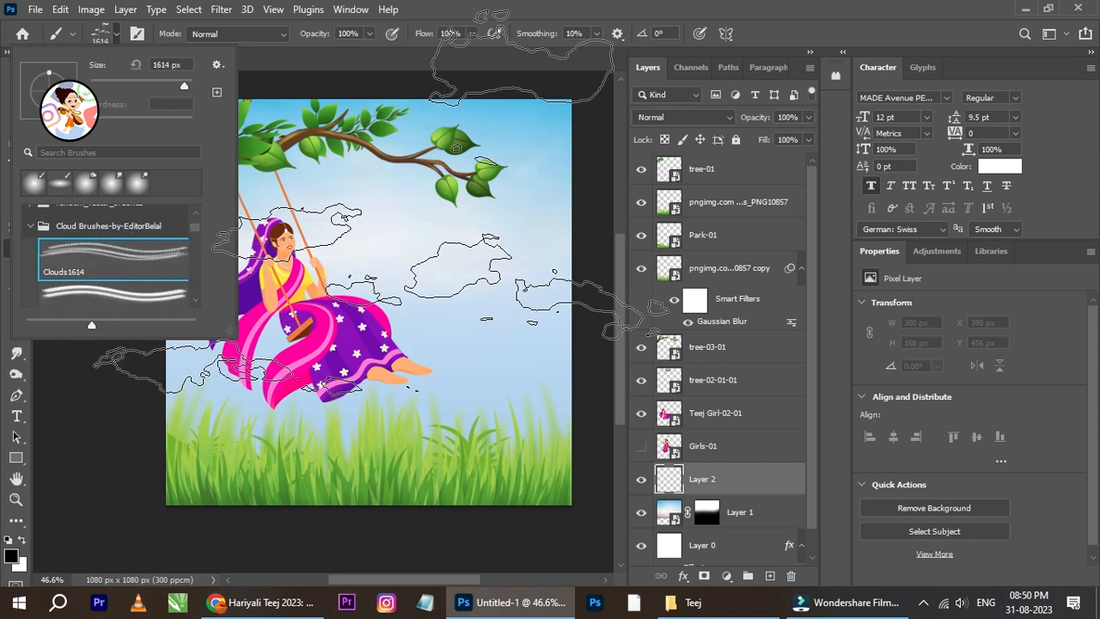
pyautogui.click(113, 294)
pyautogui.scroll(-1, 215, 265)
pyautogui.scroll(-1, 143, 283)
pyautogui.scroll(-1, 144, 283)
pyautogui.click(129, 286)
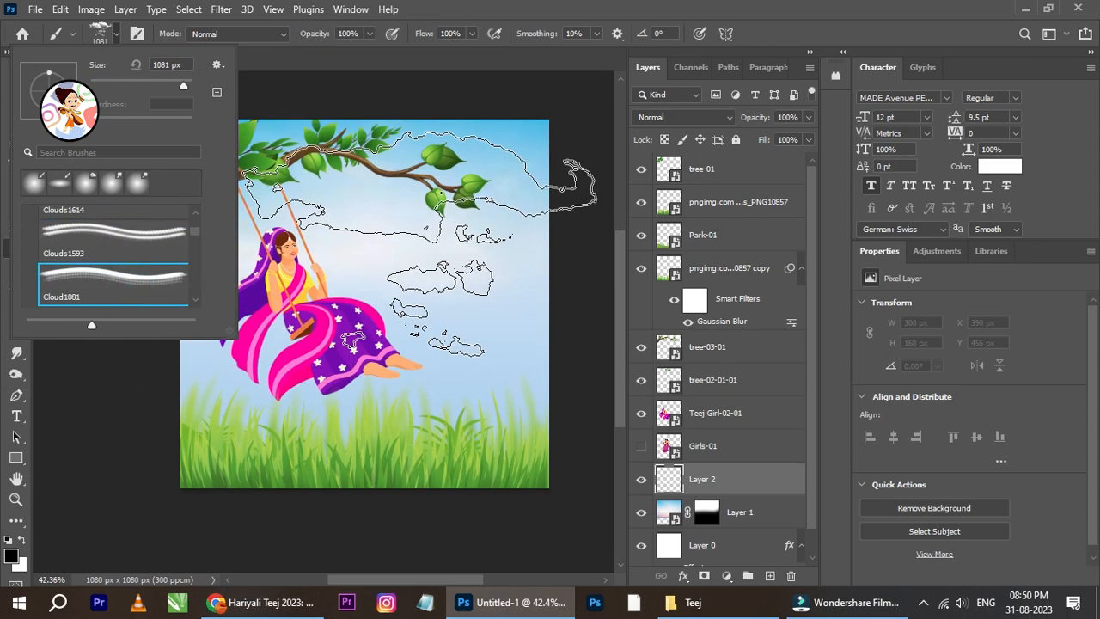
pyautogui.click(23, 540)
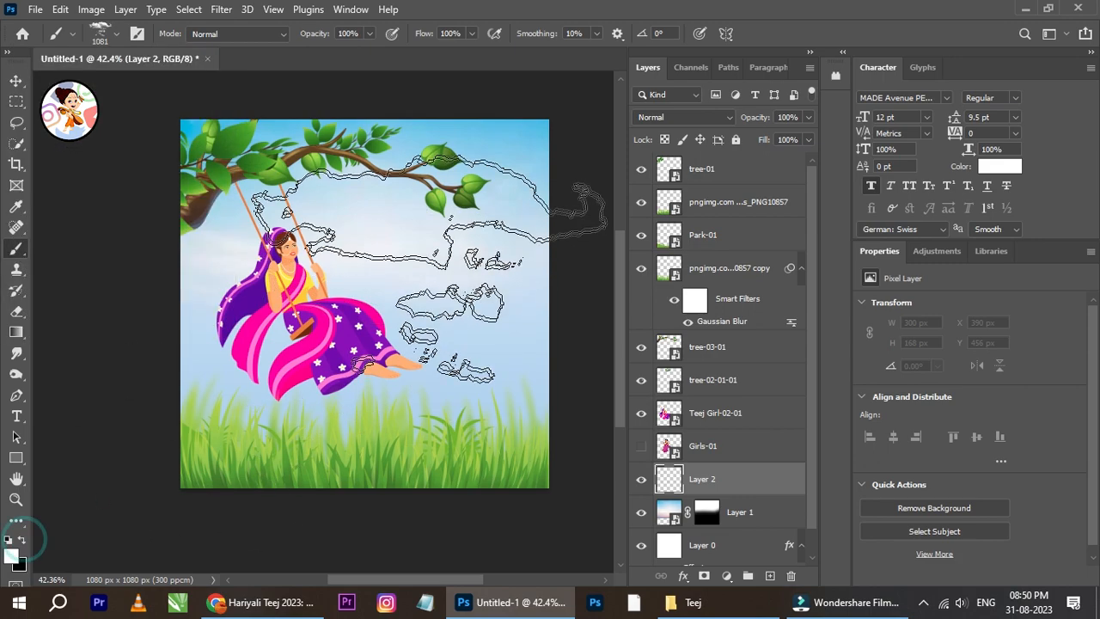
# Reduce the cloud brush to 275 px, stamp a cloud at the sky's upper right, and stamp another beneath the branch on a new layer.
pyautogui.click(414, 258)
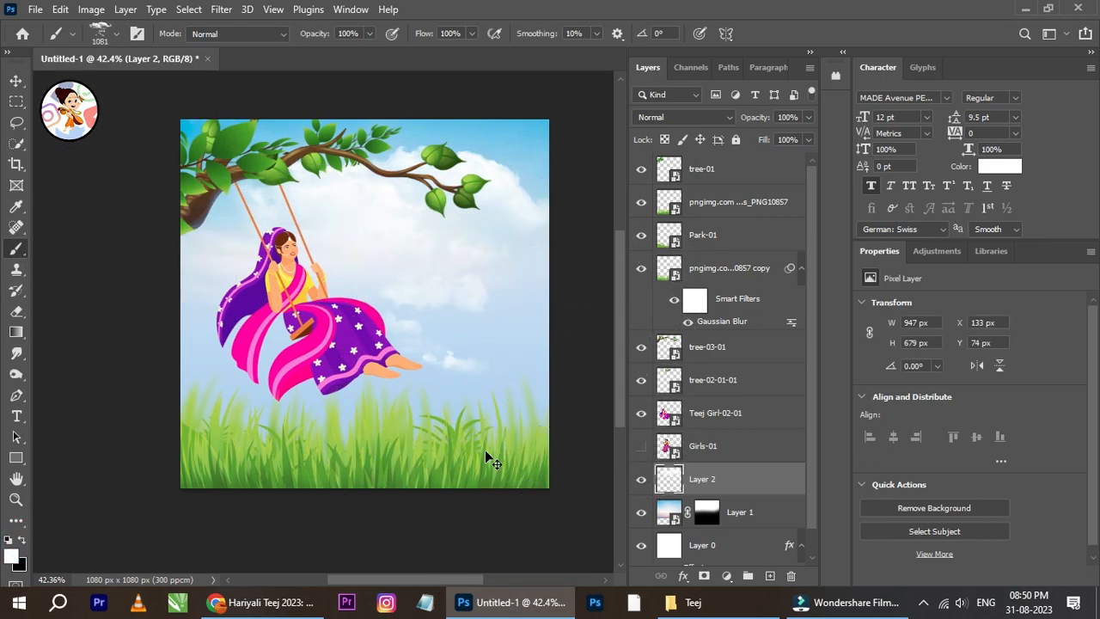
pyautogui.hotkey('ctrl', 'z')
pyautogui.click(101, 34)
pyautogui.moveTo(183, 89); pyautogui.dragTo(167, 89)
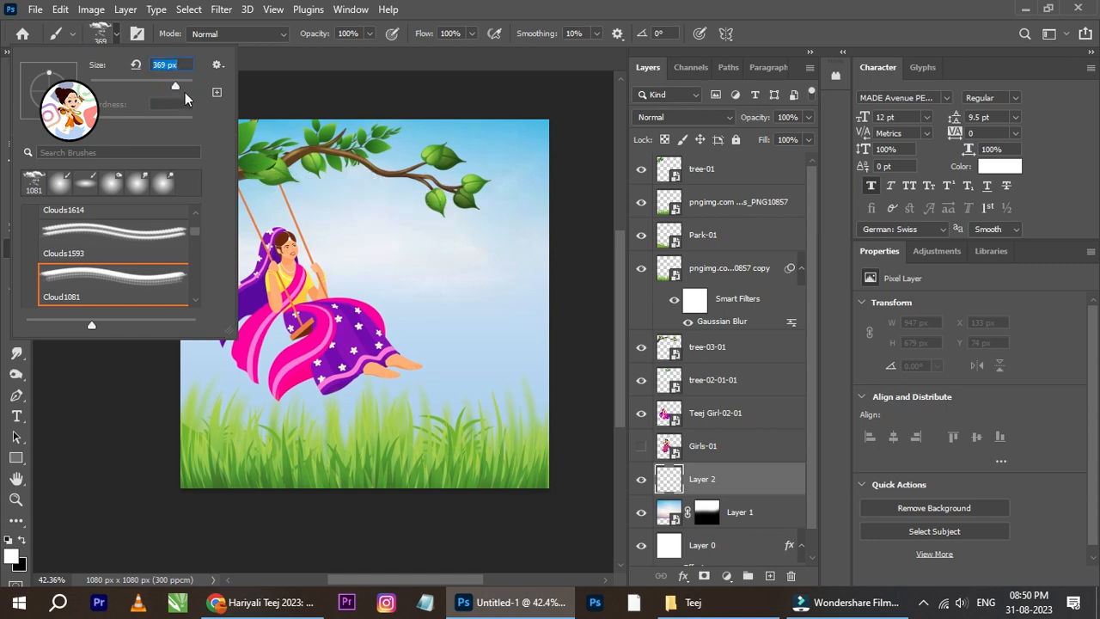
pyautogui.moveTo(173, 90); pyautogui.dragTo(170, 90)
pyautogui.click(520, 170)
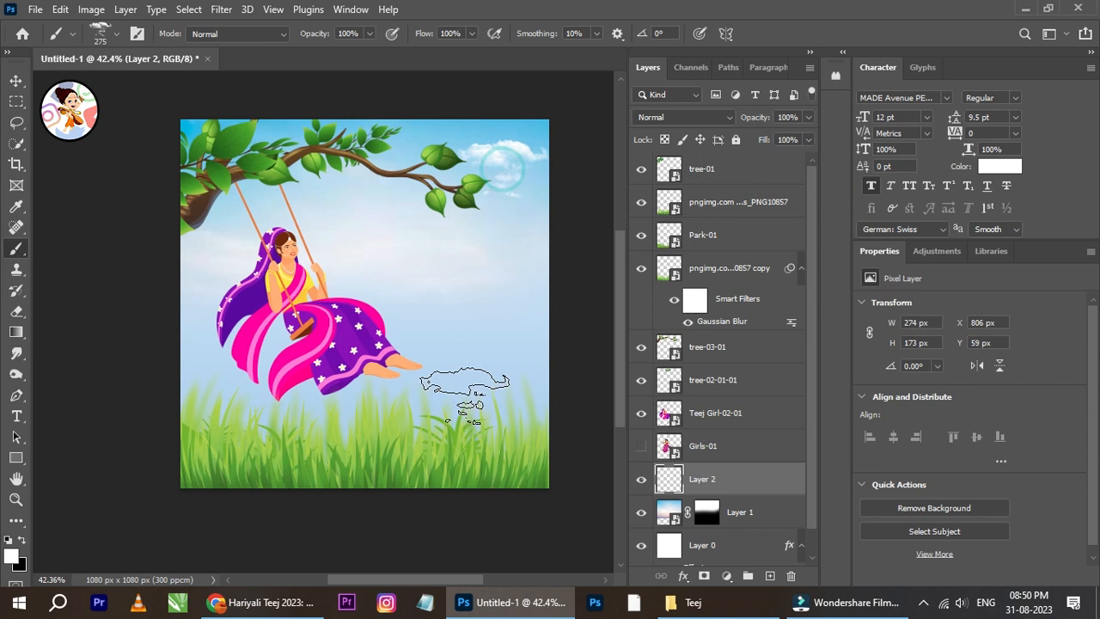
pyautogui.click(769, 575)
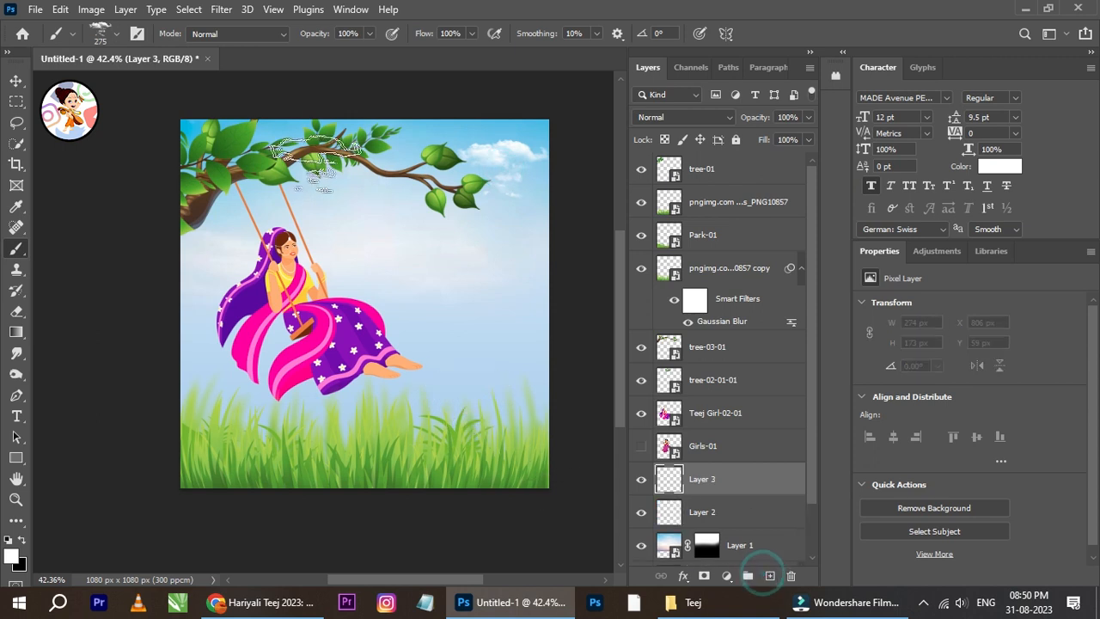
pyautogui.click(335, 206)
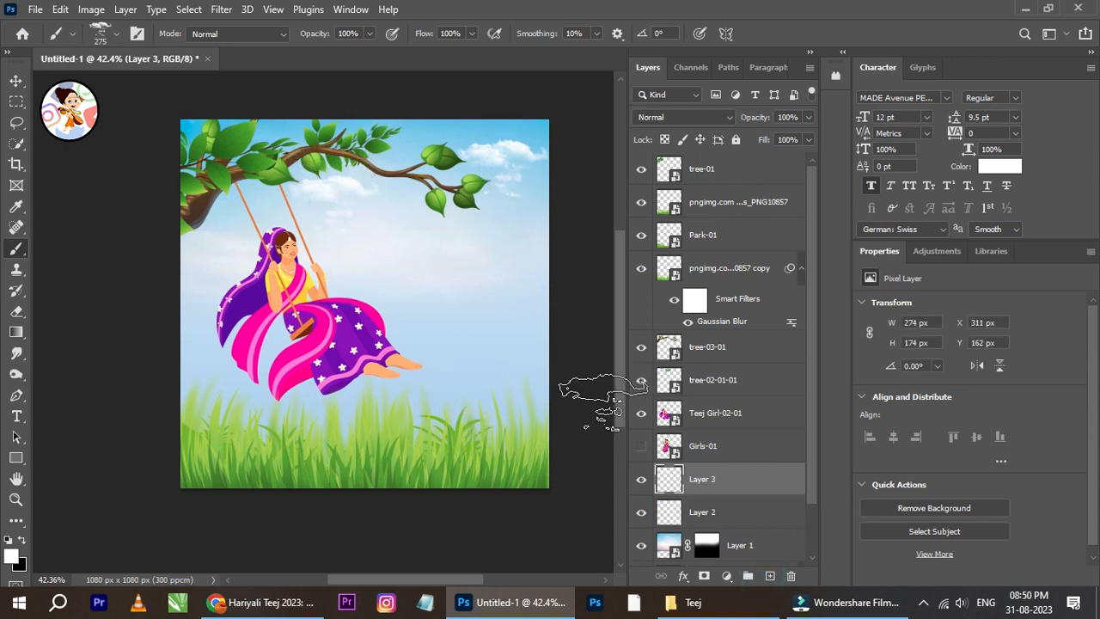
pyautogui.click(289, 130)
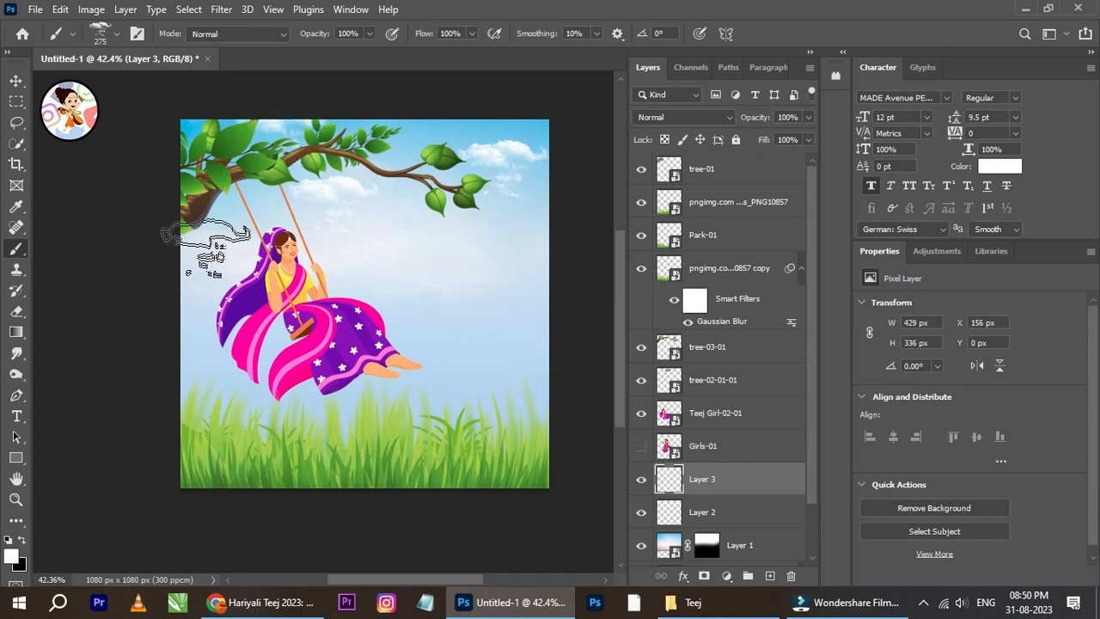
pyautogui.click(184, 222)
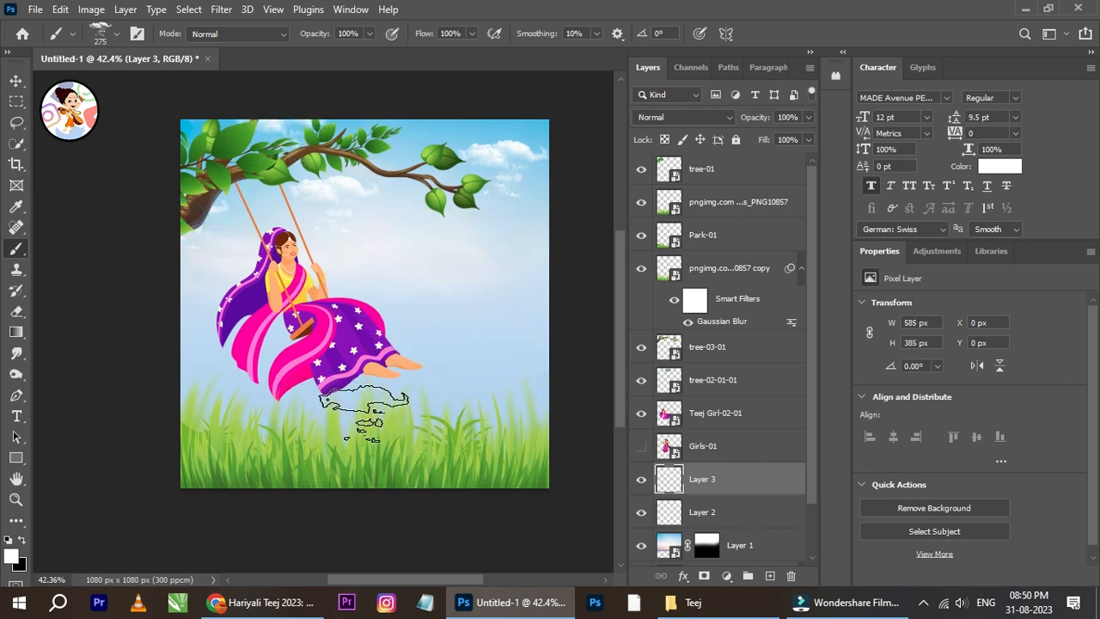
pyautogui.hotkey('ctrl', 'z')
pyautogui.hotkey('ctrl', 'z')
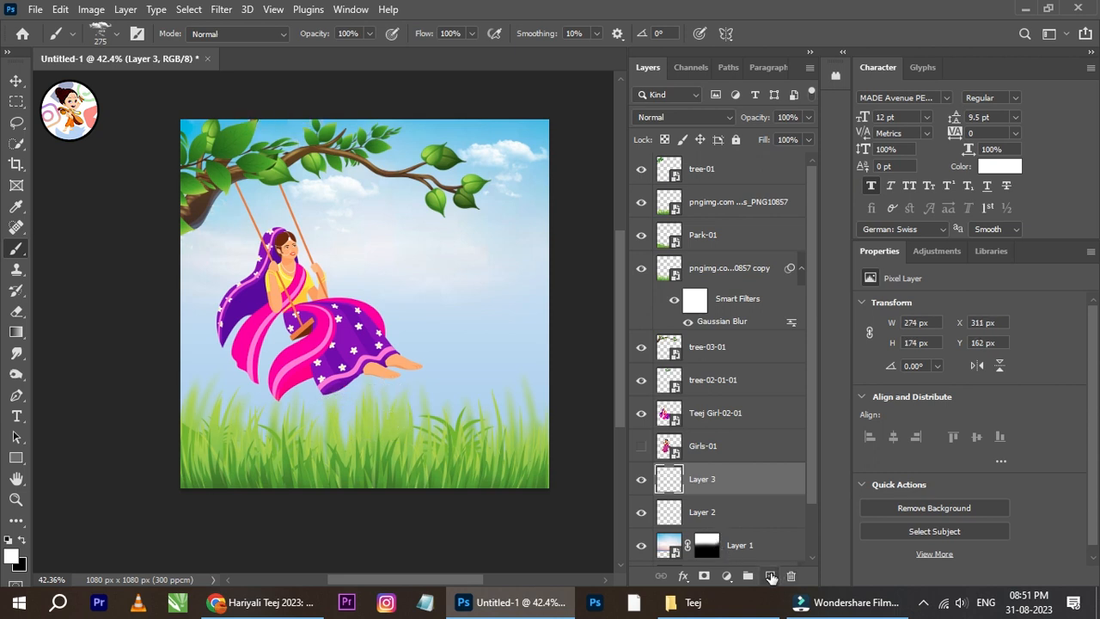
# Add two new layers, stamping one cloud below the tree trunk and another at the canvas's upper edge at about X 612 px.
pyautogui.click(771, 576)
pyautogui.click(206, 211)
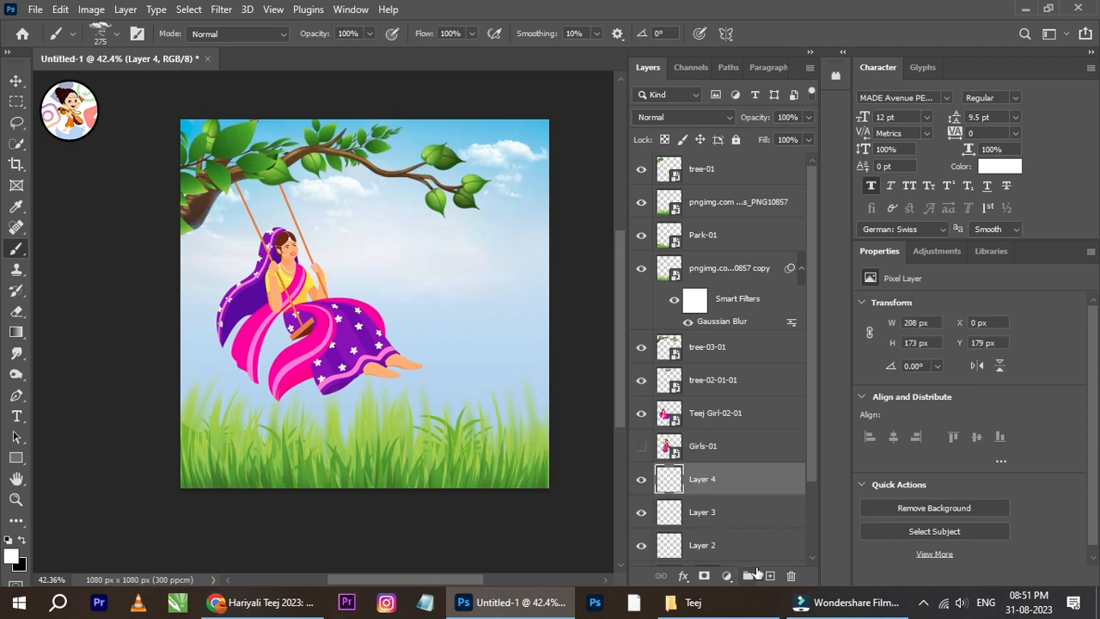
pyautogui.click(767, 576)
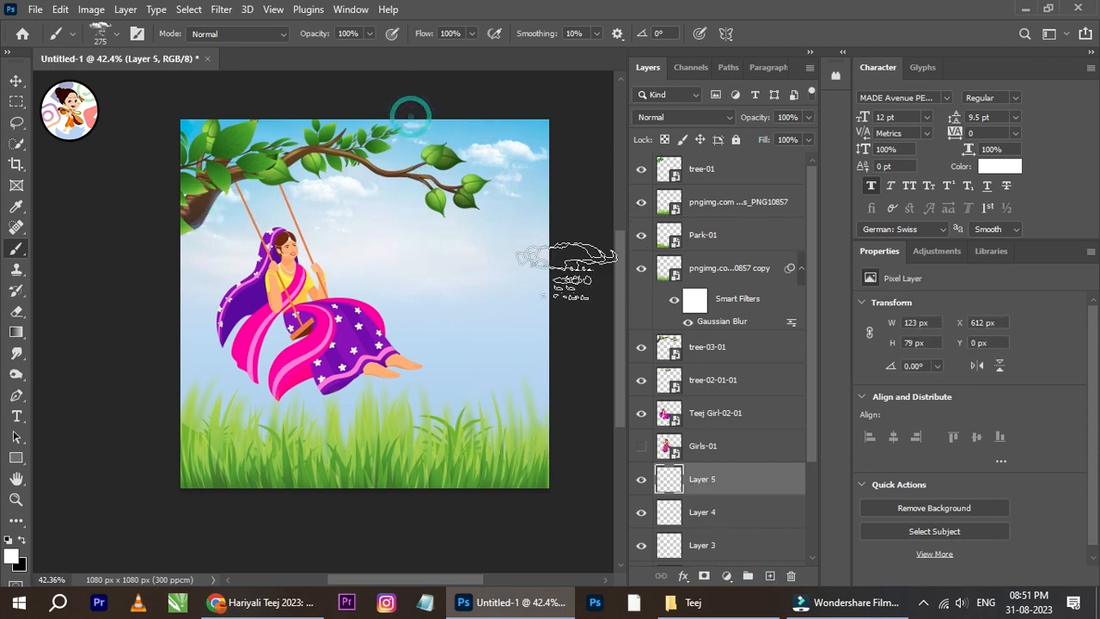
# Select the four cloud layers, Layer 2 through Layer 5, and lower their opacity to 68%.
pyautogui.scroll(1, 425, 225)
pyautogui.press('v')
pyautogui.scroll(1, 275, 193)
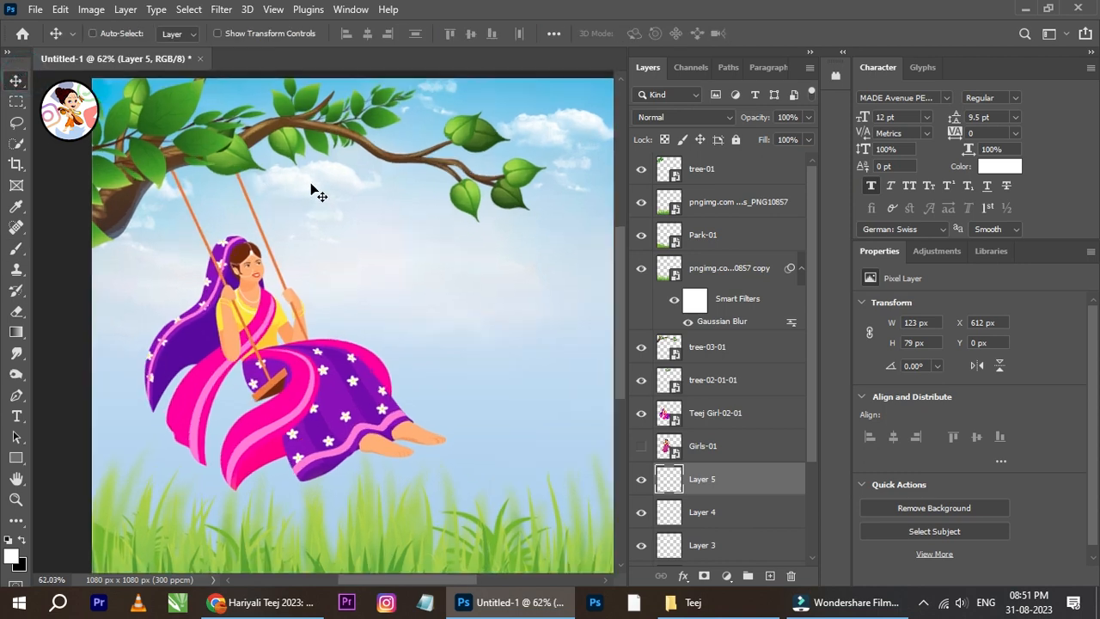
pyautogui.scroll(-1, 339, 201)
pyautogui.scroll(-1, 724, 510)
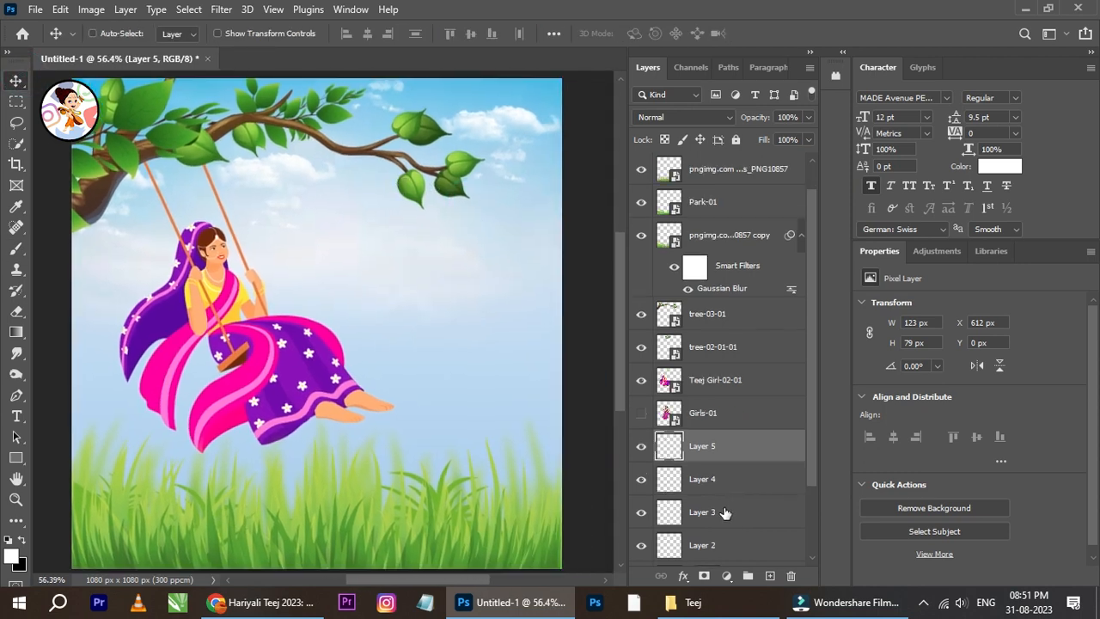
pyautogui.keyDown('shift'); pyautogui.click(712, 477); pyautogui.keyUp('shift')
pyautogui.keyDown('shift'); pyautogui.click(712, 507); pyautogui.keyUp('shift')
pyautogui.keyDown('shift'); pyautogui.click(714, 539); pyautogui.keyUp('shift')
pyautogui.scroll(-1, 715, 533)
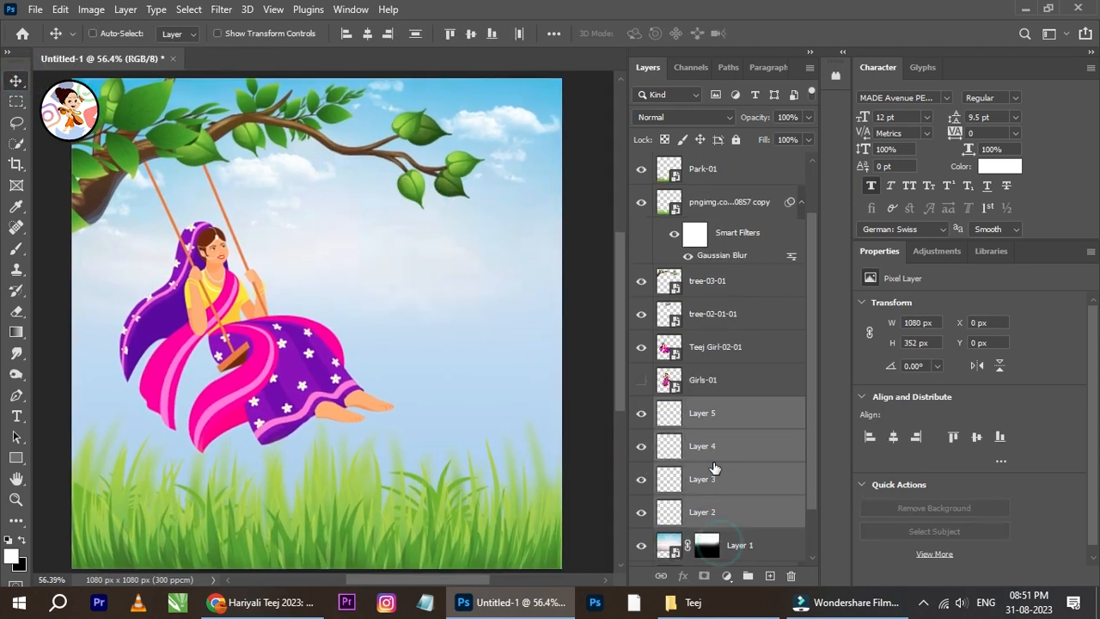
pyautogui.scroll(-1, 411, 292)
pyautogui.click(806, 117)
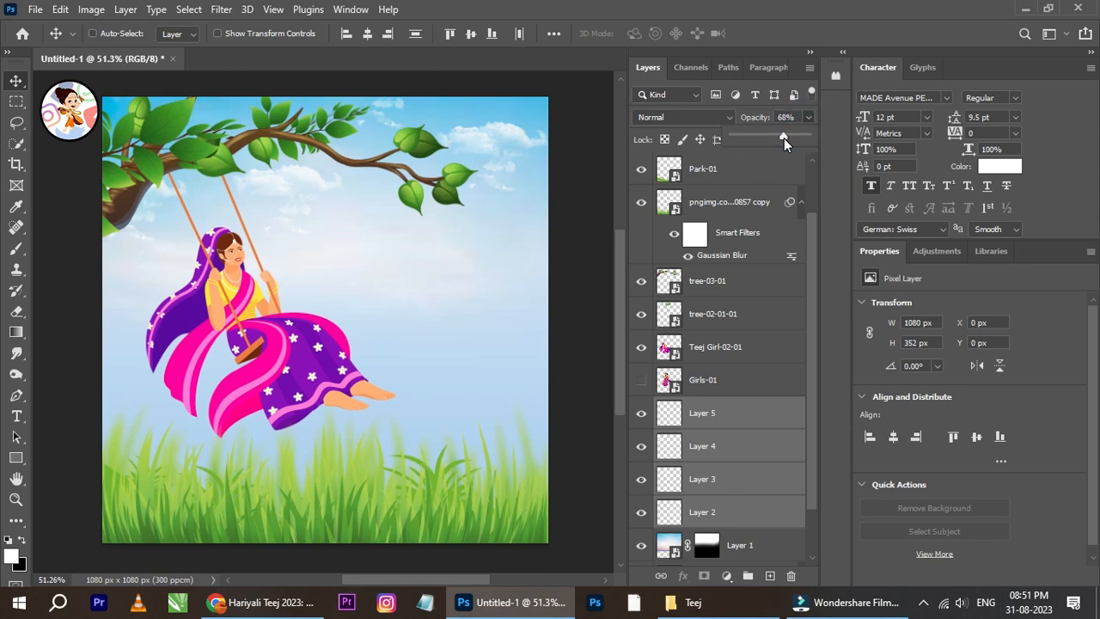
pyautogui.click(553, 191)
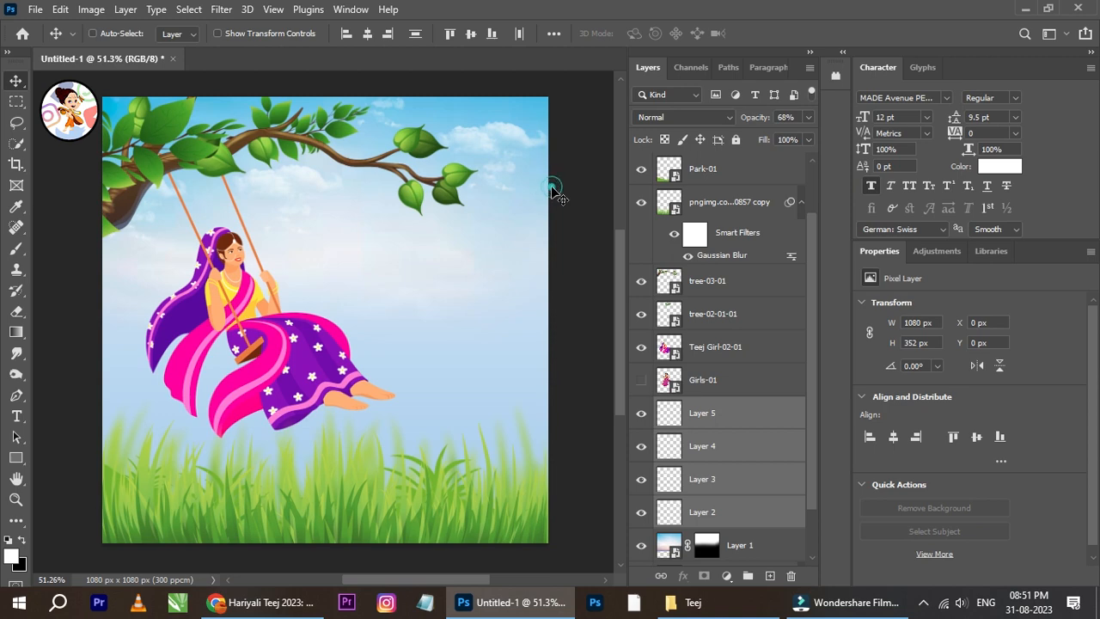
pyautogui.scroll(1, 438, 151)
pyautogui.scroll(-1, 395, 180)
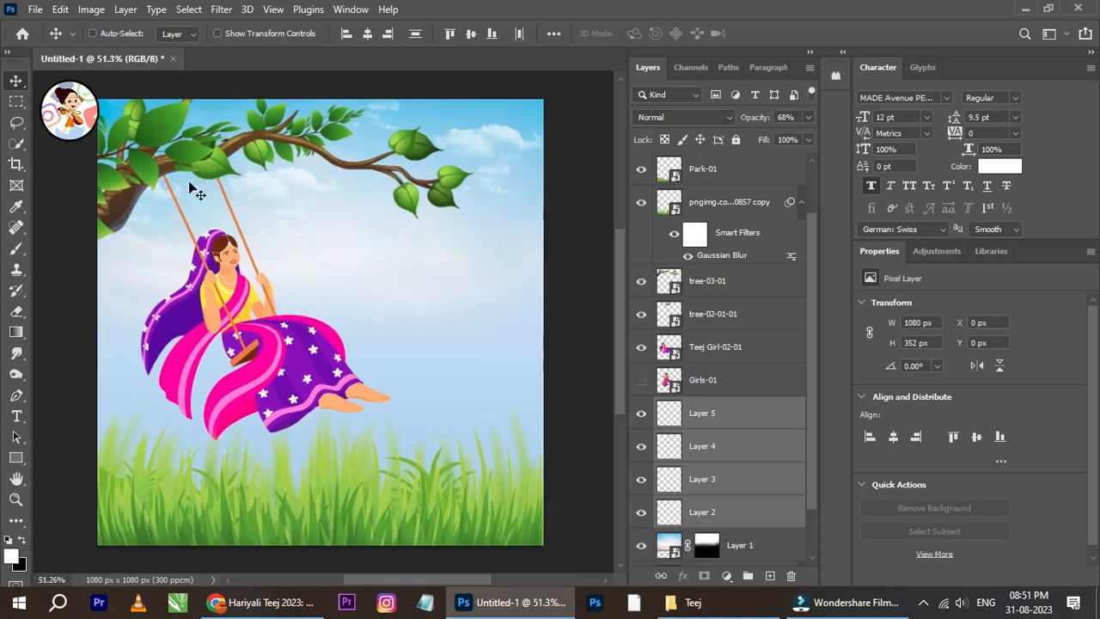
pyautogui.moveTo(233, 199); pyautogui.dragTo(244, 204)
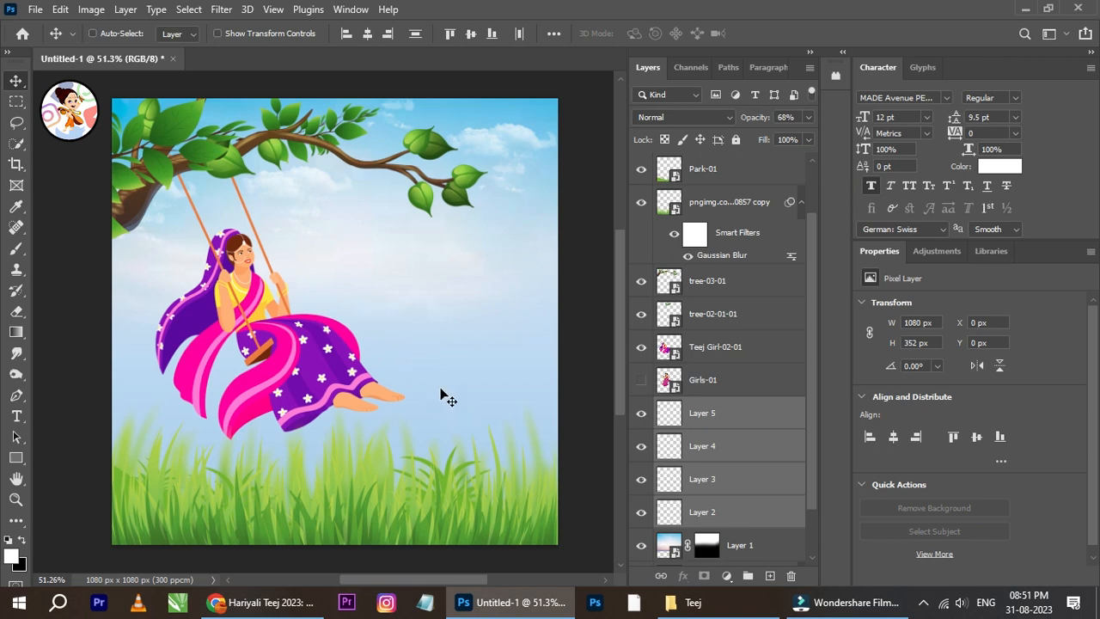
# Open the teej text file from the Teej folder and copy its first line, "Happy kajari teej".
pyautogui.click(691, 602)
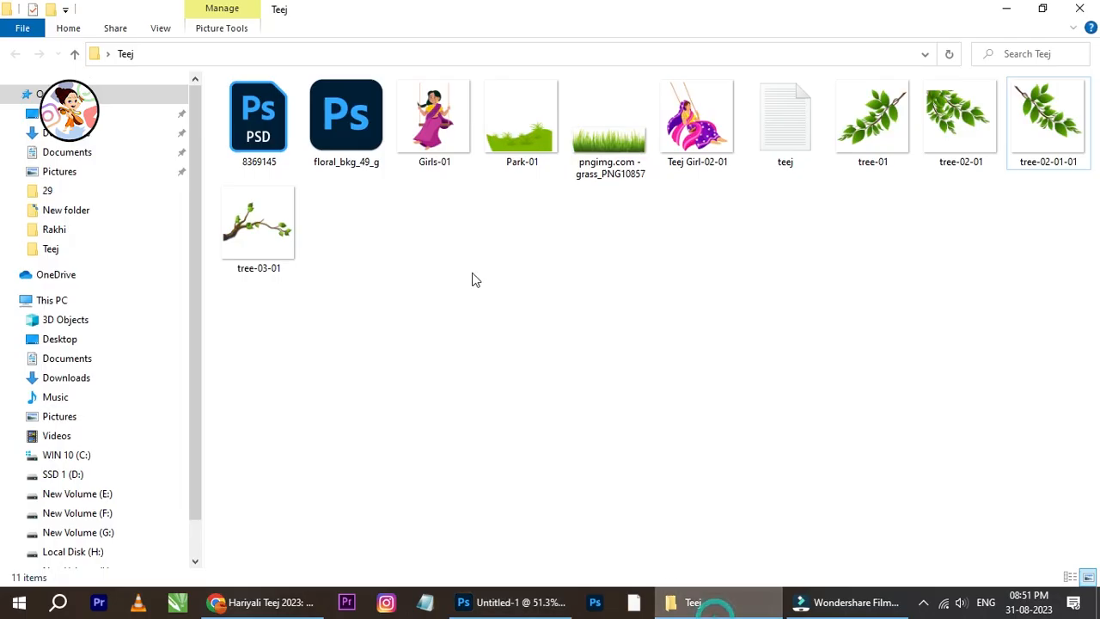
pyautogui.doubleClick(792, 146)
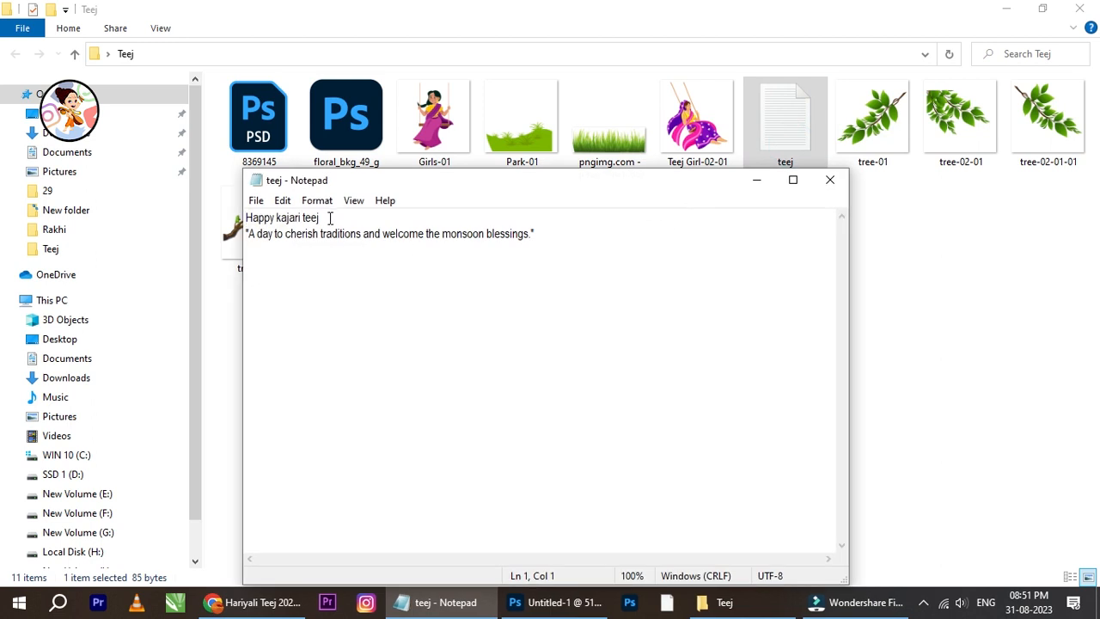
pyautogui.moveTo(328, 218); pyautogui.dragTo(212, 218)
pyautogui.hotkey('ctrl', 'c')
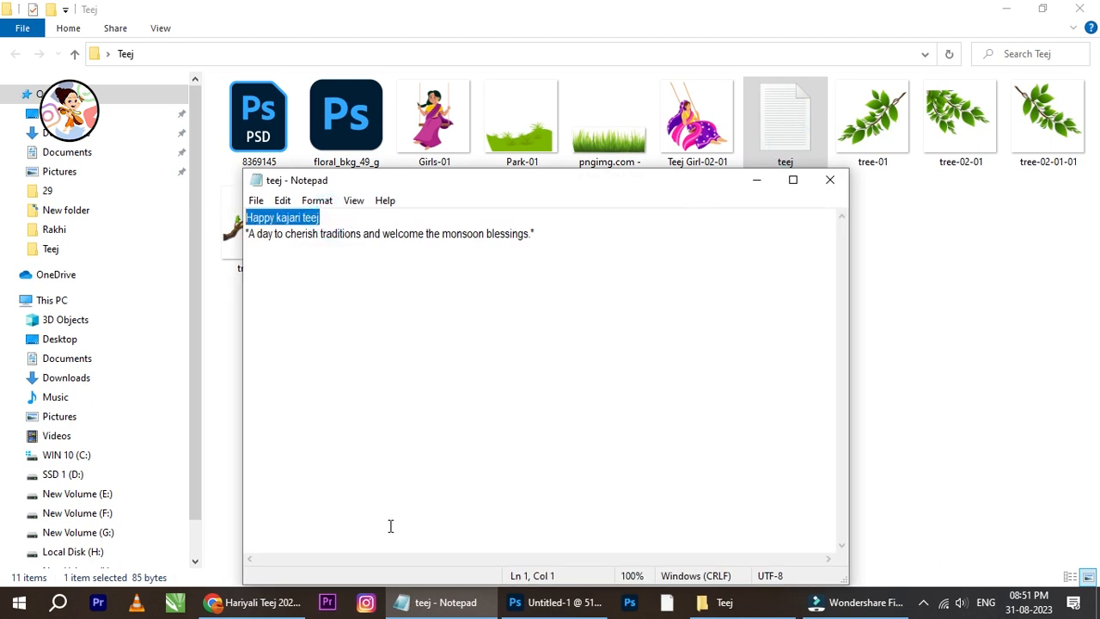
# Switch to Photoshop, paste "Happy kajari teej" as a new text layer and move it slightly right over the sky.
pyautogui.click(559, 602)
pyautogui.scroll(1, 567, 547)
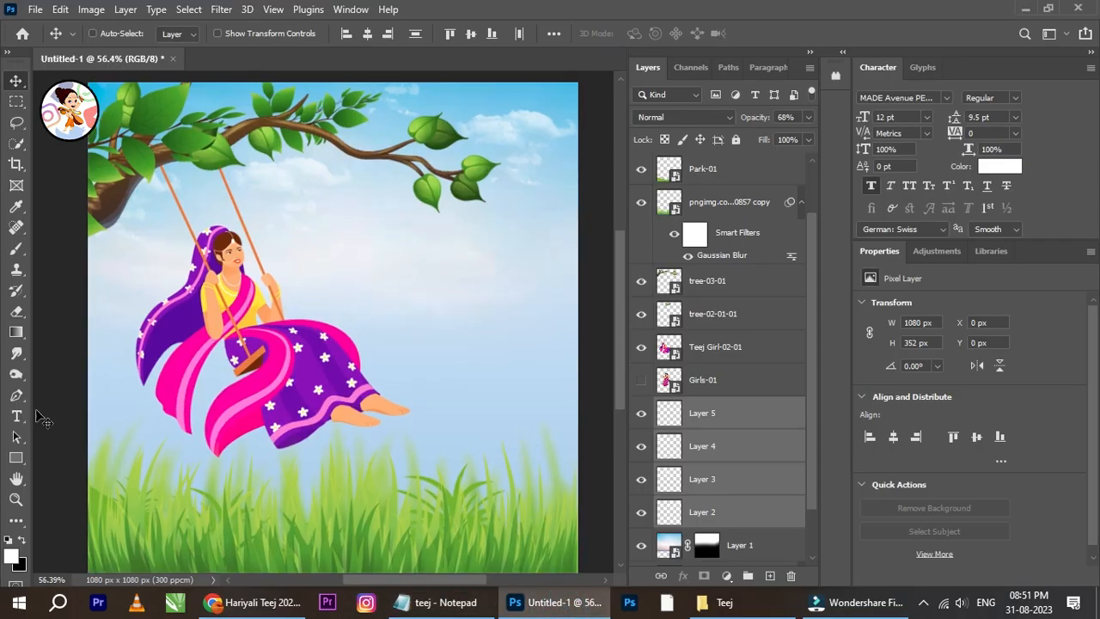
pyautogui.click(16, 416)
pyautogui.click(369, 280)
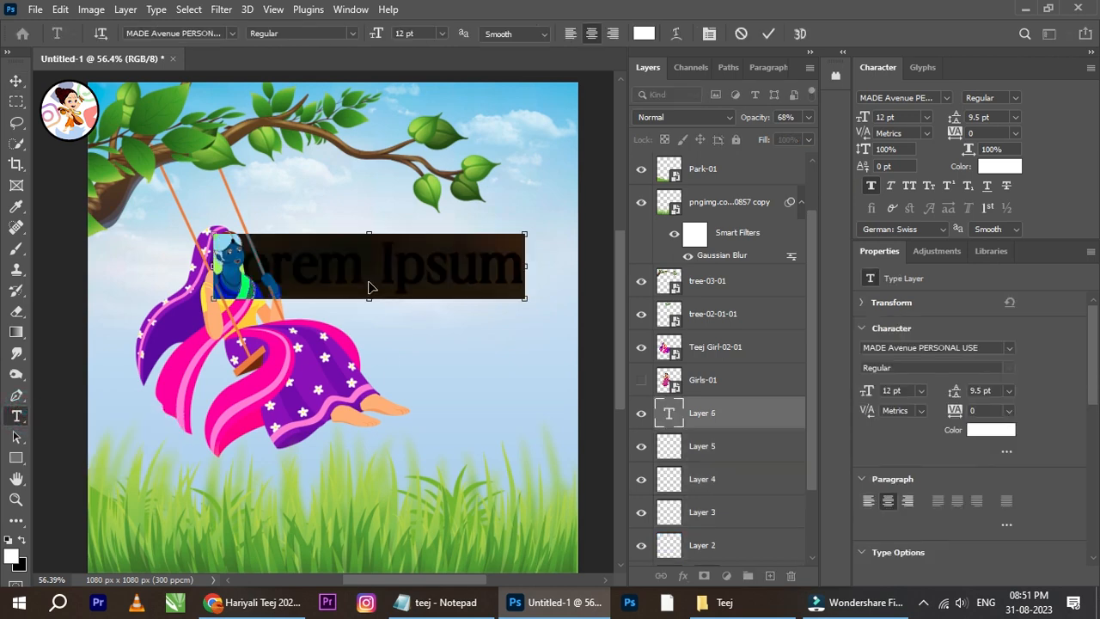
pyautogui.hotkey('ctrl', 'v')
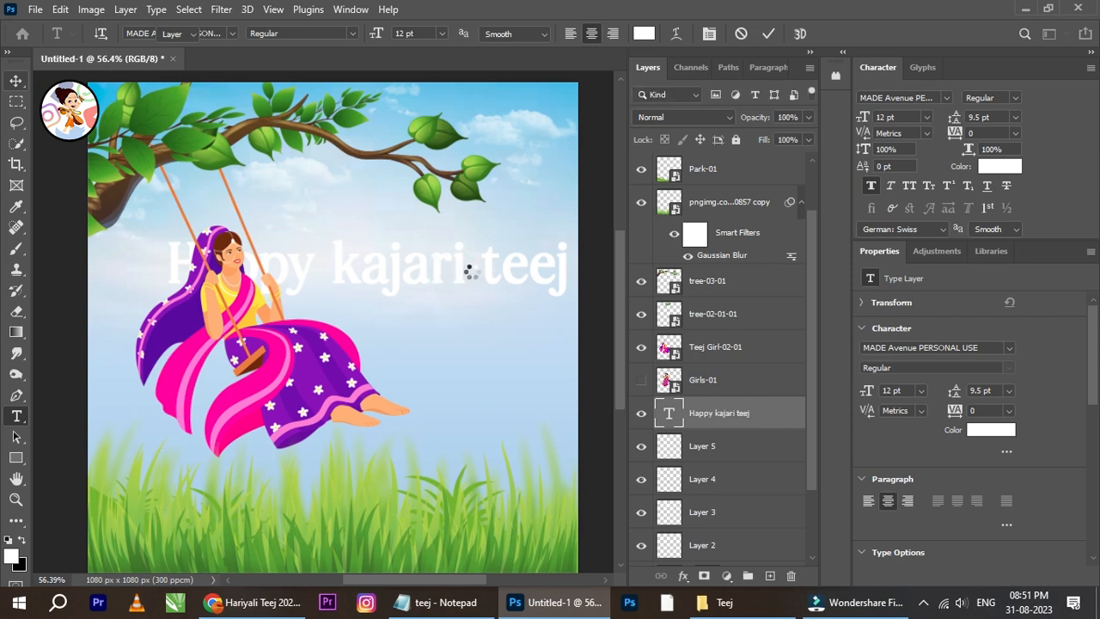
pyautogui.moveTo(465, 270); pyautogui.dragTo(480, 265)
# Set the "Happy kajari teej" text to 6 pt and colour it black (000000).
pyautogui.click(927, 117)
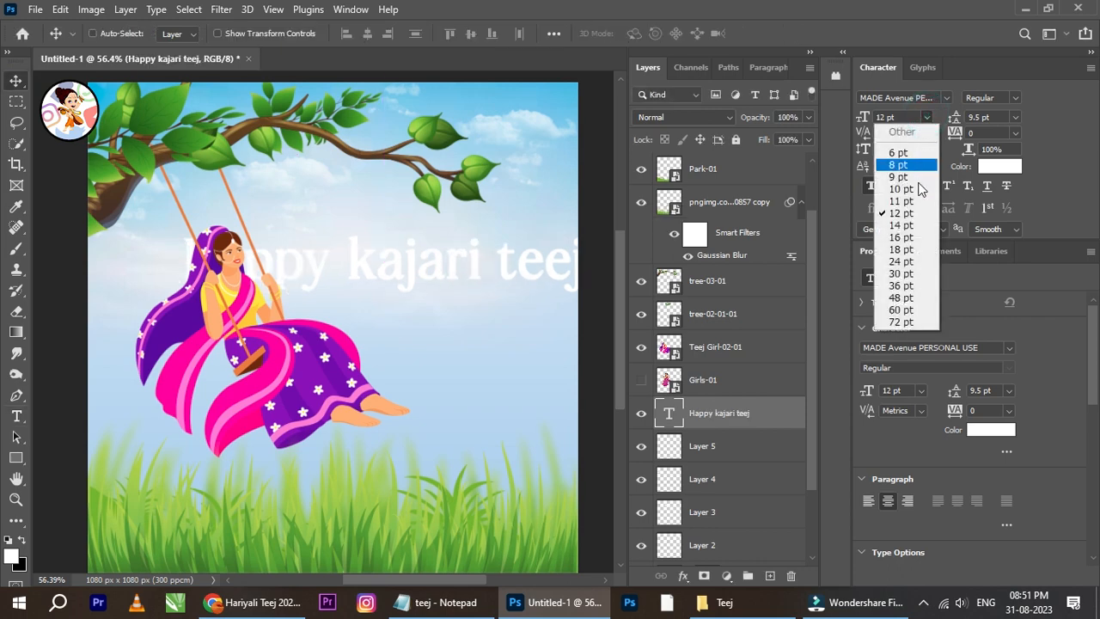
pyautogui.click(907, 153)
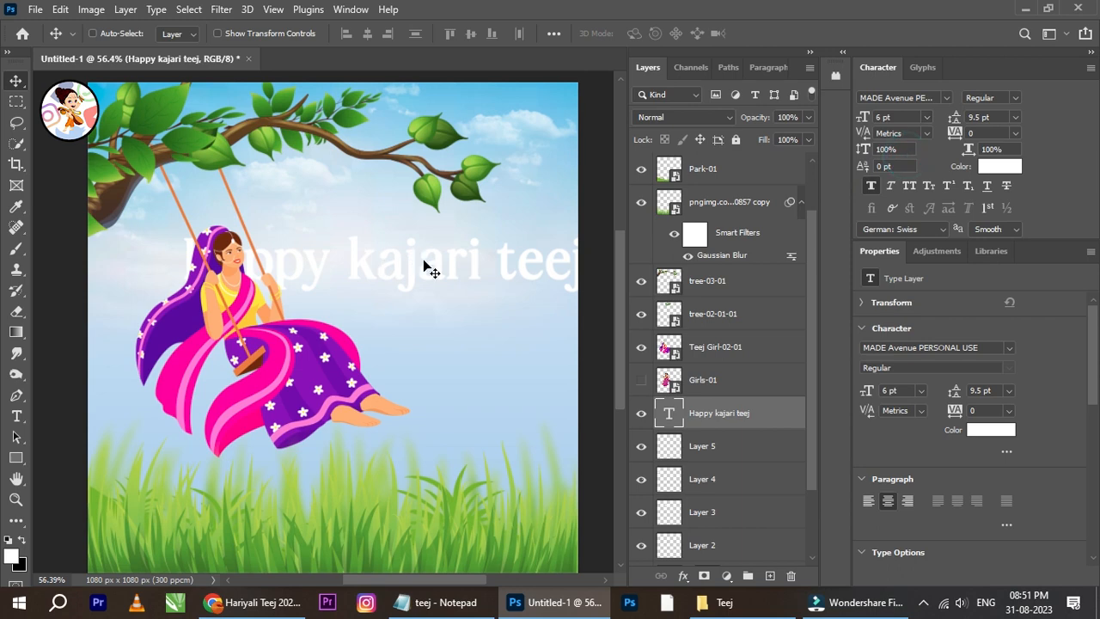
pyautogui.scroll(2, 427, 268)
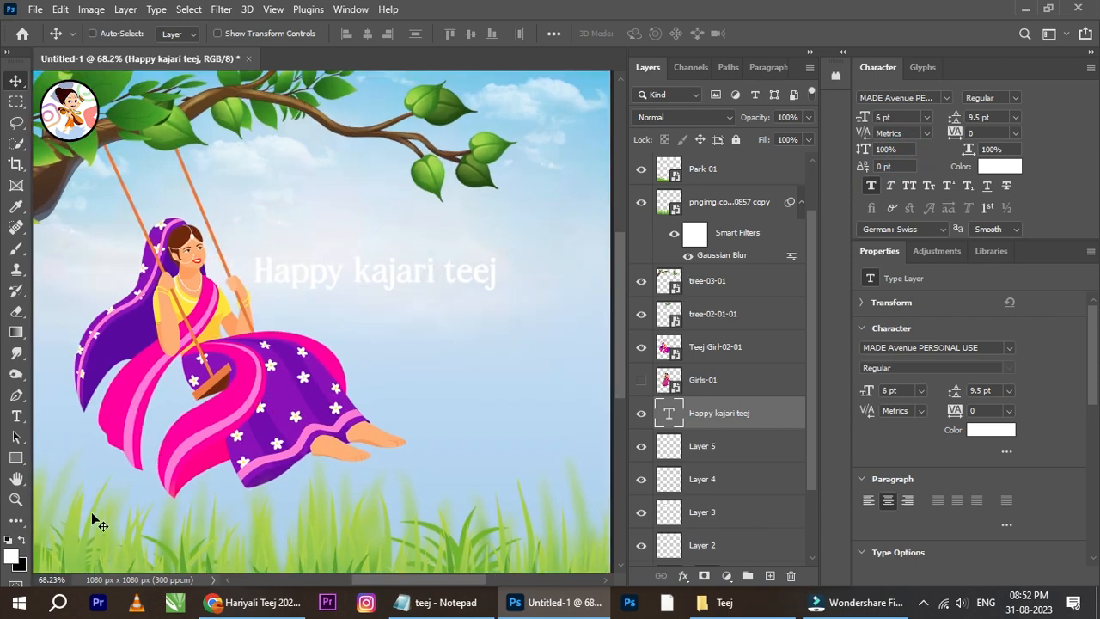
pyautogui.click(998, 170)
pyautogui.moveTo(737, 287); pyautogui.dragTo(825, 347)
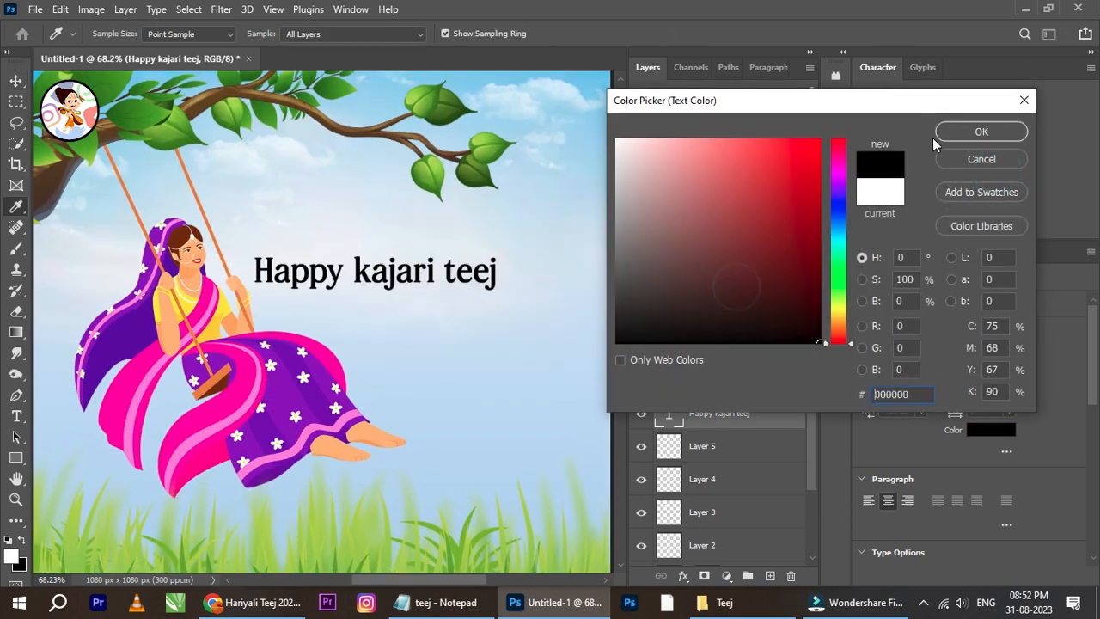
pyautogui.click(970, 130)
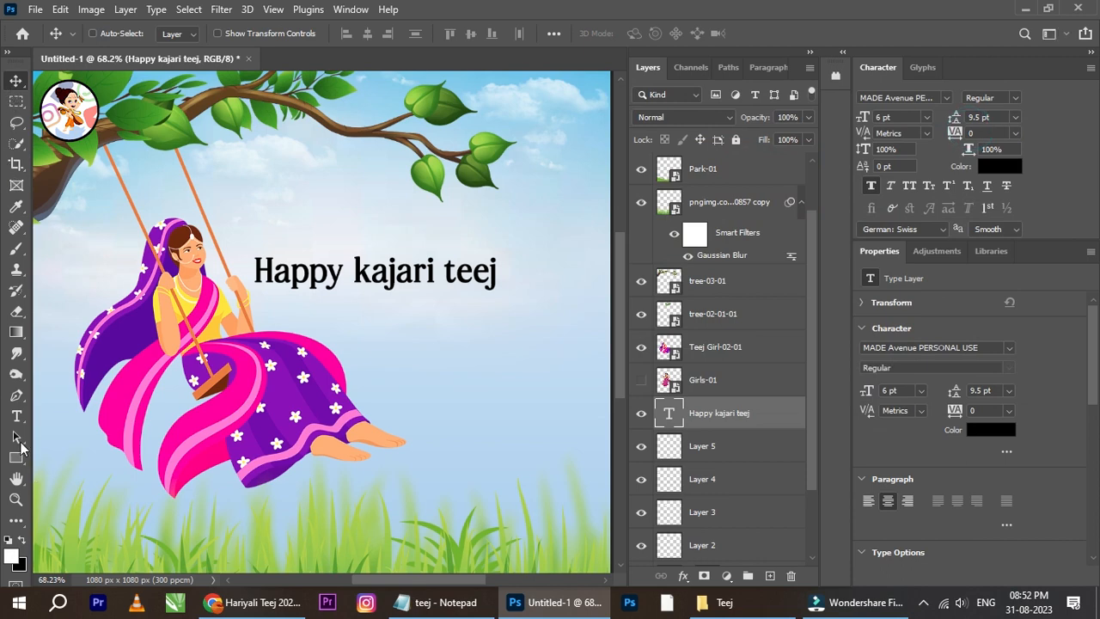
# Copy the words "kajari teej" and delete them from the heading so only "Happy" remains.
pyautogui.click(16, 416)
pyautogui.click(352, 271)
pyautogui.moveTo(352, 270); pyautogui.dragTo(534, 266)
pyautogui.hotkey('ctrl', 'c')
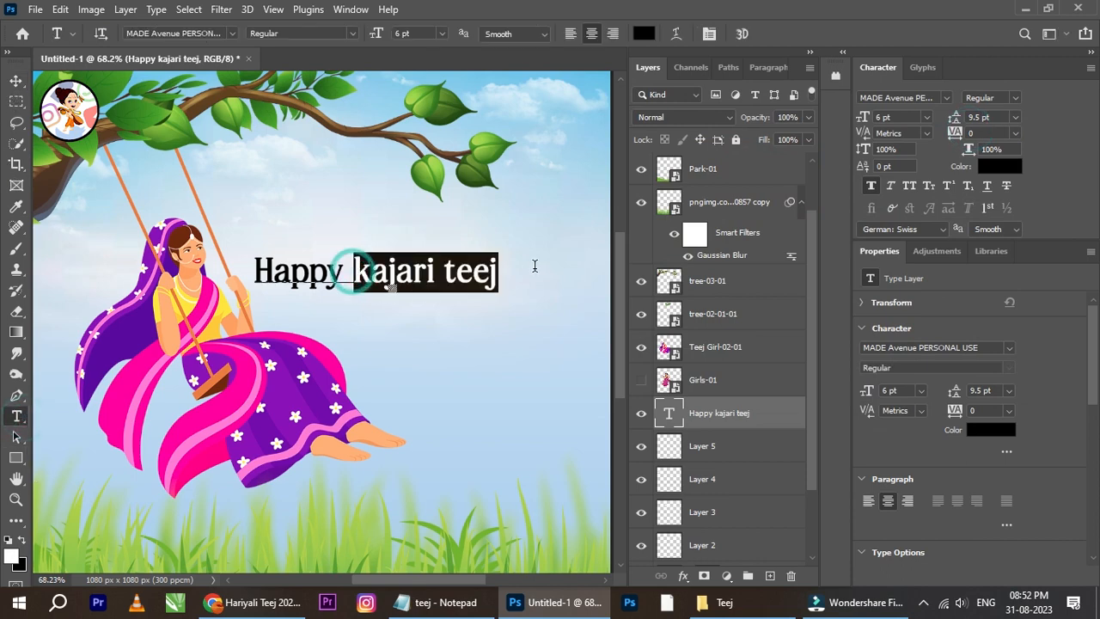
pyautogui.press('BackSpace')
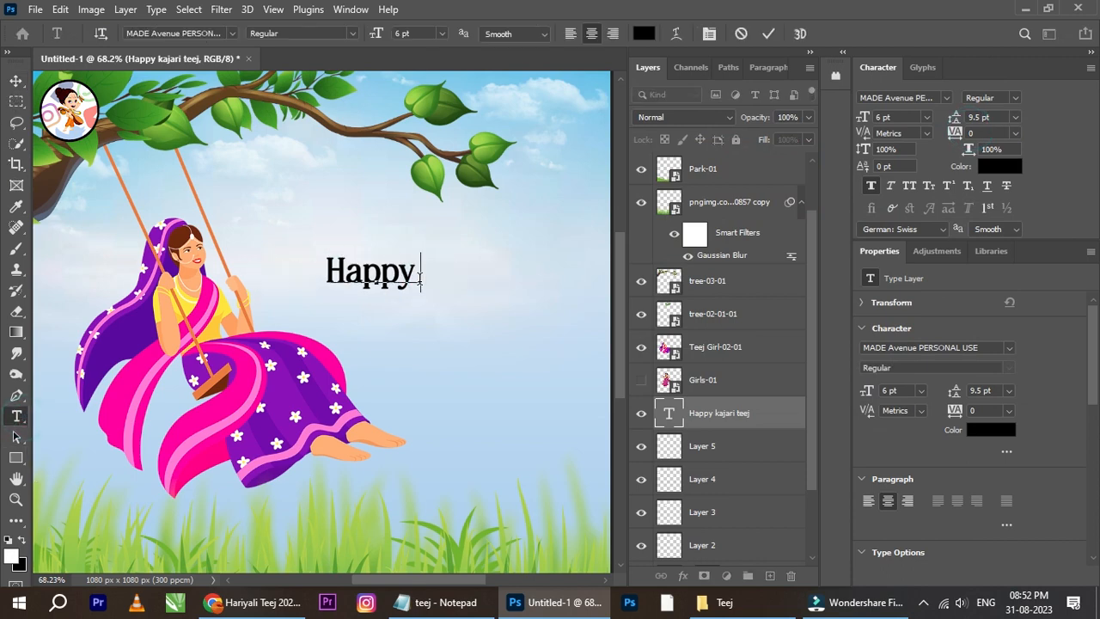
# Place a copy of the "Happy" text below it and replace its wording with the copied "kajari teej".
pyautogui.press('BackSpace')
pyautogui.click(16, 81)
pyautogui.moveTo(404, 291); pyautogui.dragTo(467, 358)
pyautogui.press('t')
pyautogui.click(468, 335)
pyautogui.hotkey('ctrl', 'a')
pyautogui.hotkey('ctrl', 'v')
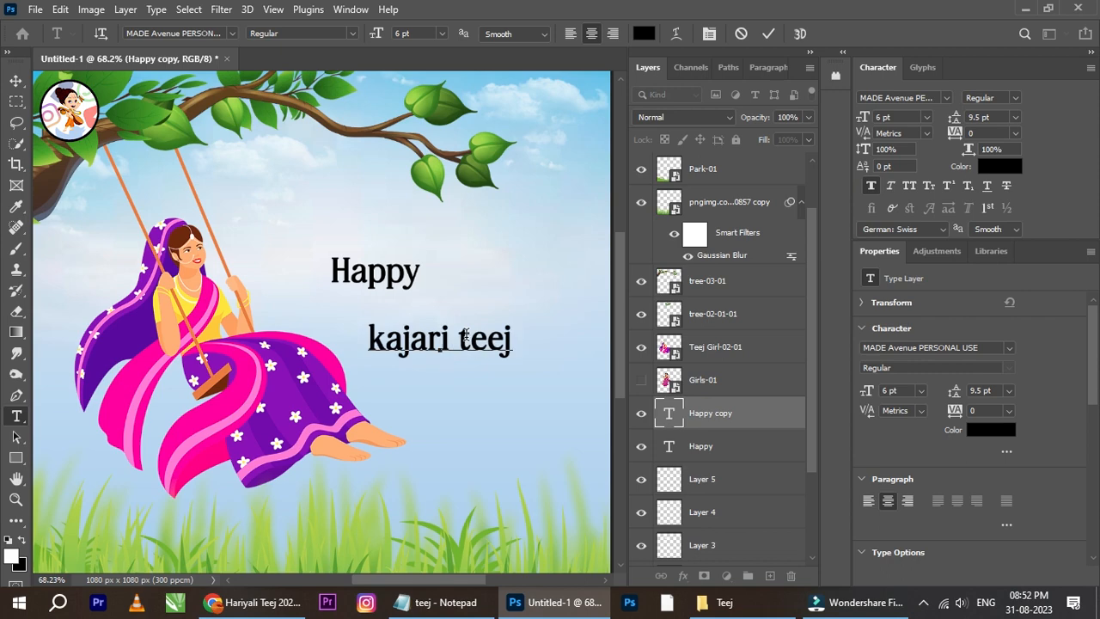
pyautogui.click(17, 81)
# Select the "Happy" text layer and set its font to Edwardian Script ITC.
pyautogui.rightClick(397, 271)
pyautogui.click(422, 280)
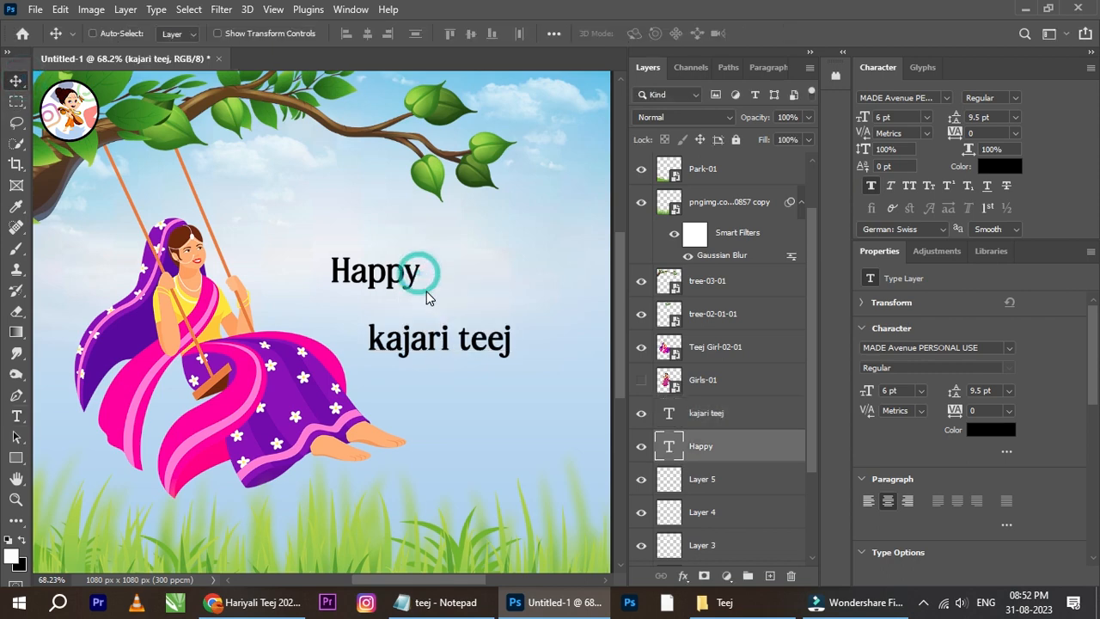
pyautogui.click(948, 98)
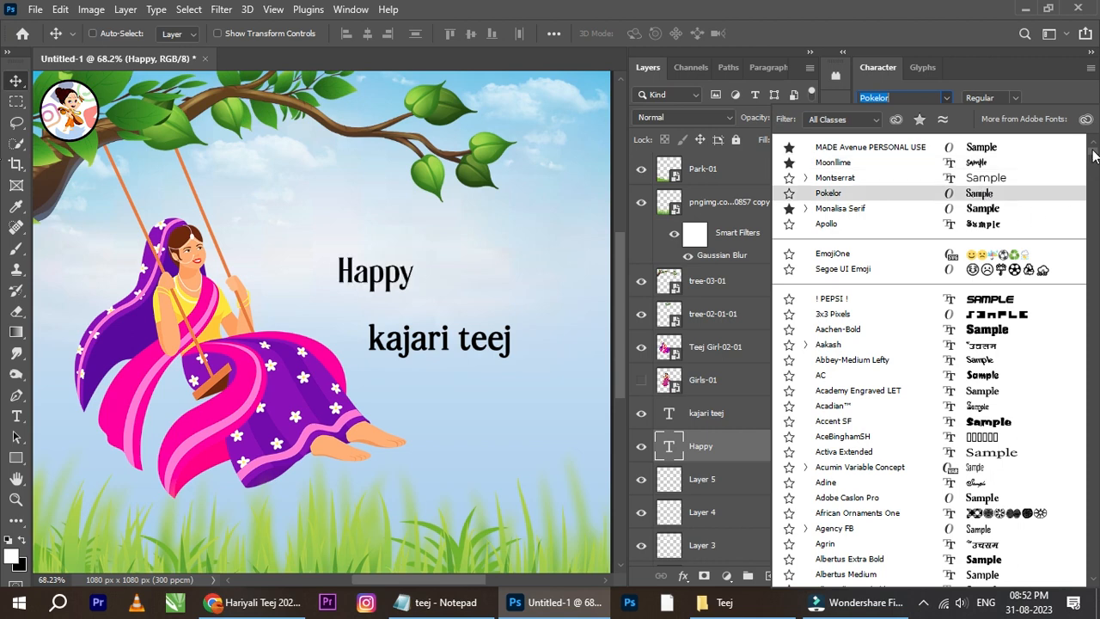
pyautogui.moveTo(1094, 155); pyautogui.dragTo(1096, 185)
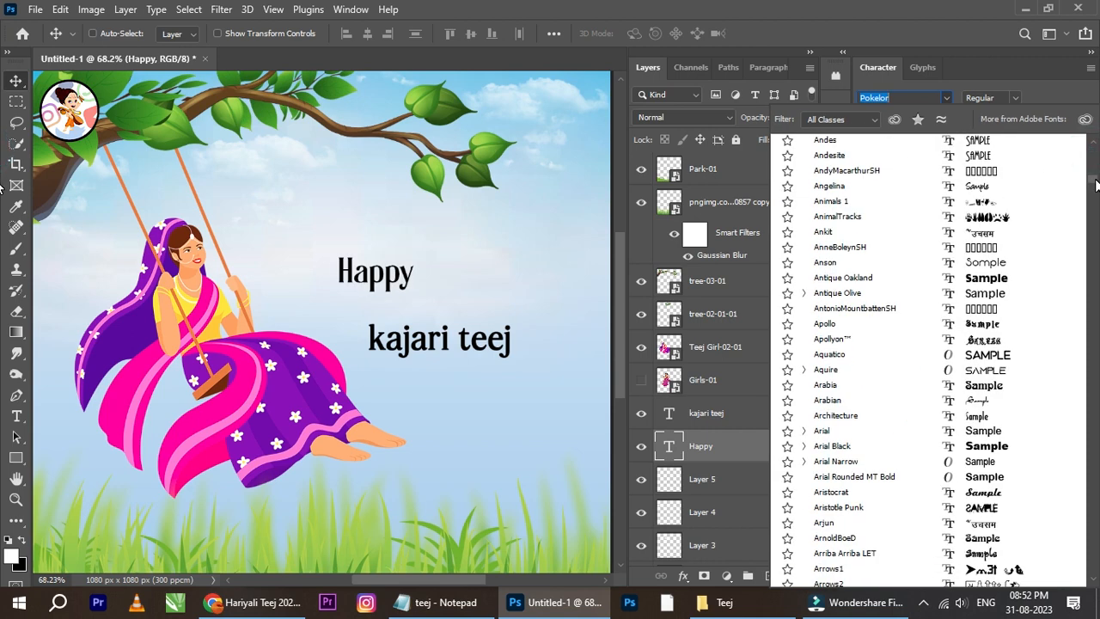
pyautogui.moveTo(1095, 185); pyautogui.dragTo(1091, 272)
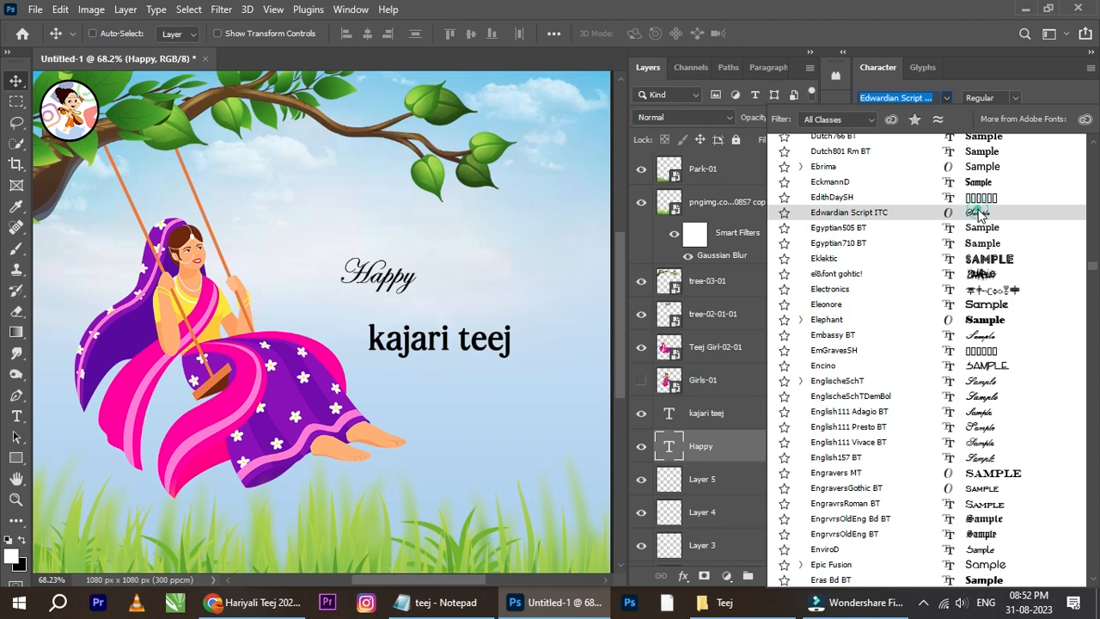
pyautogui.click(977, 214)
# Set the font of the "Happy" text to Great Vibes.
pyautogui.click(15, 416)
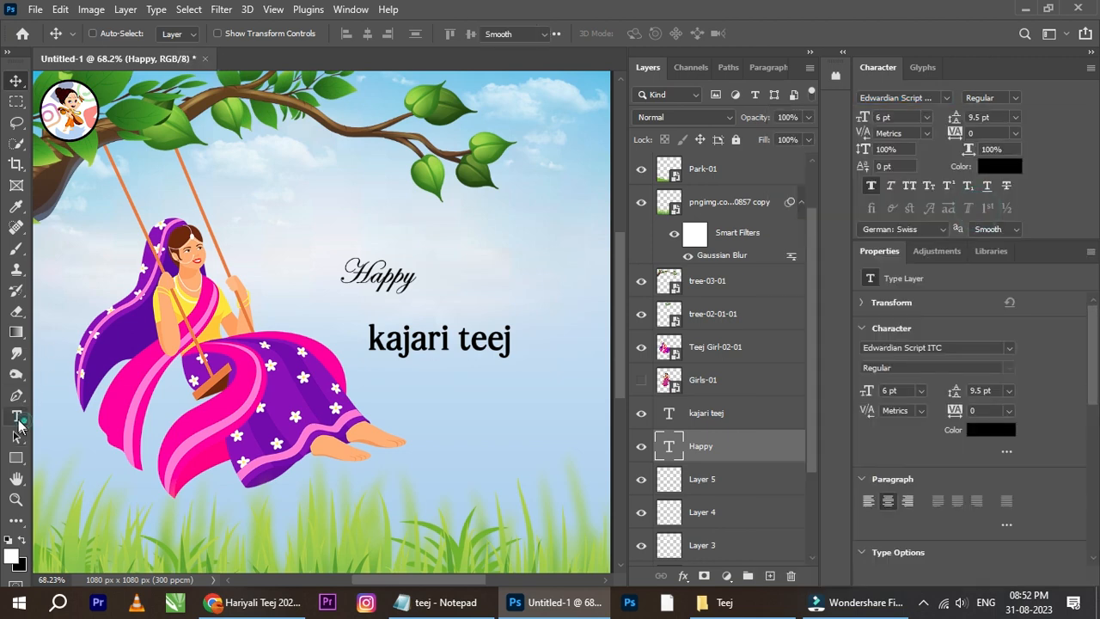
pyautogui.click(232, 33)
pyautogui.press('Down')
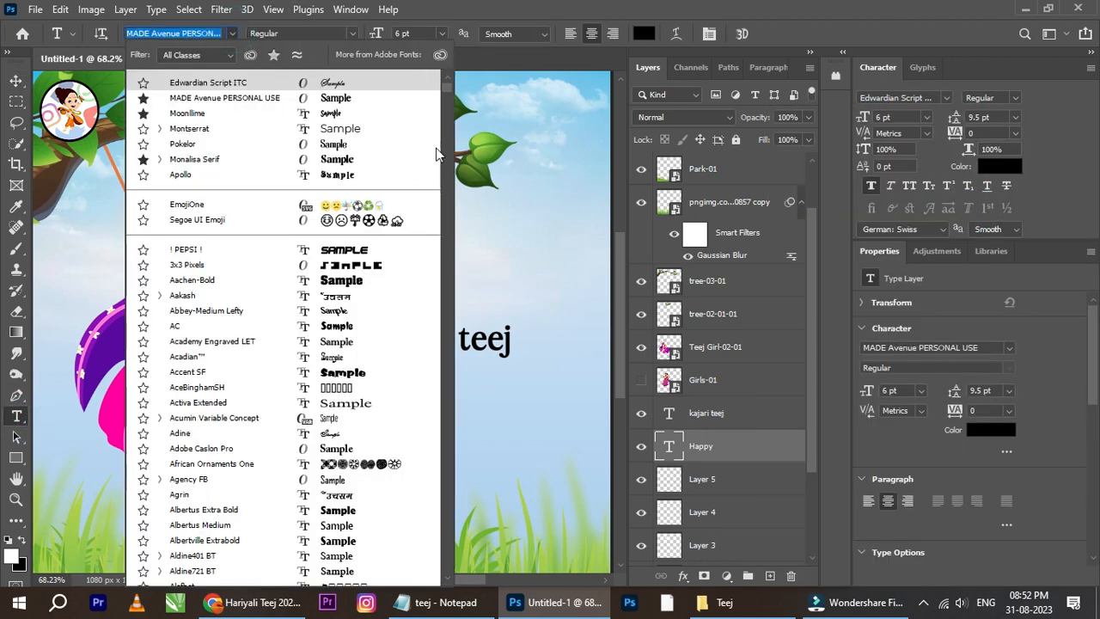
pyautogui.moveTo(446, 89); pyautogui.dragTo(445, 230)
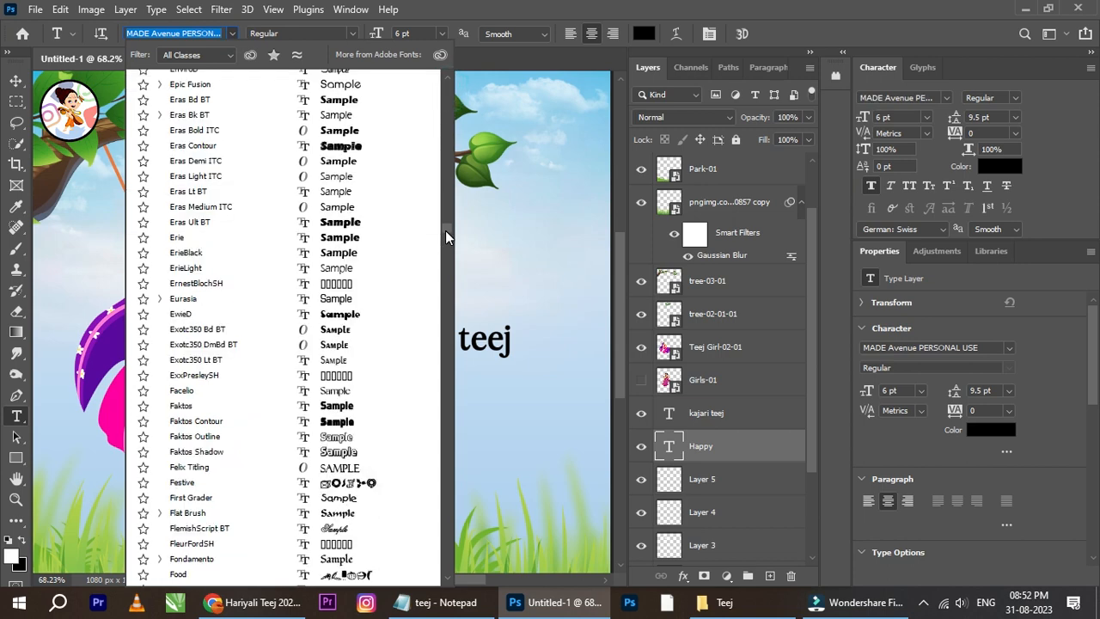
pyautogui.moveTo(448, 226); pyautogui.dragTo(449, 252)
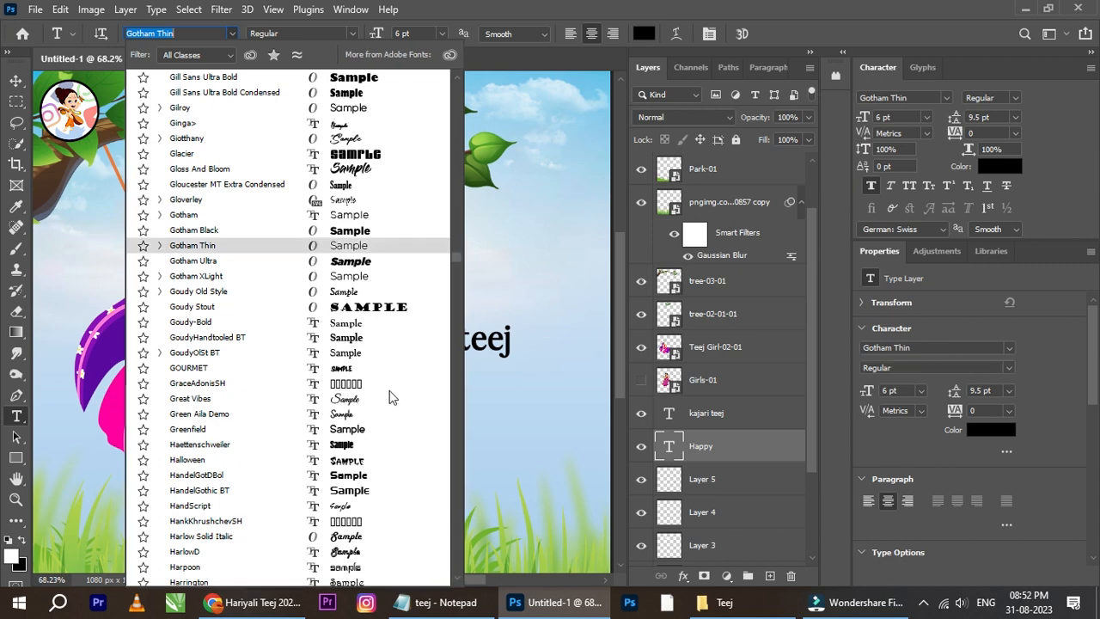
pyautogui.click(347, 402)
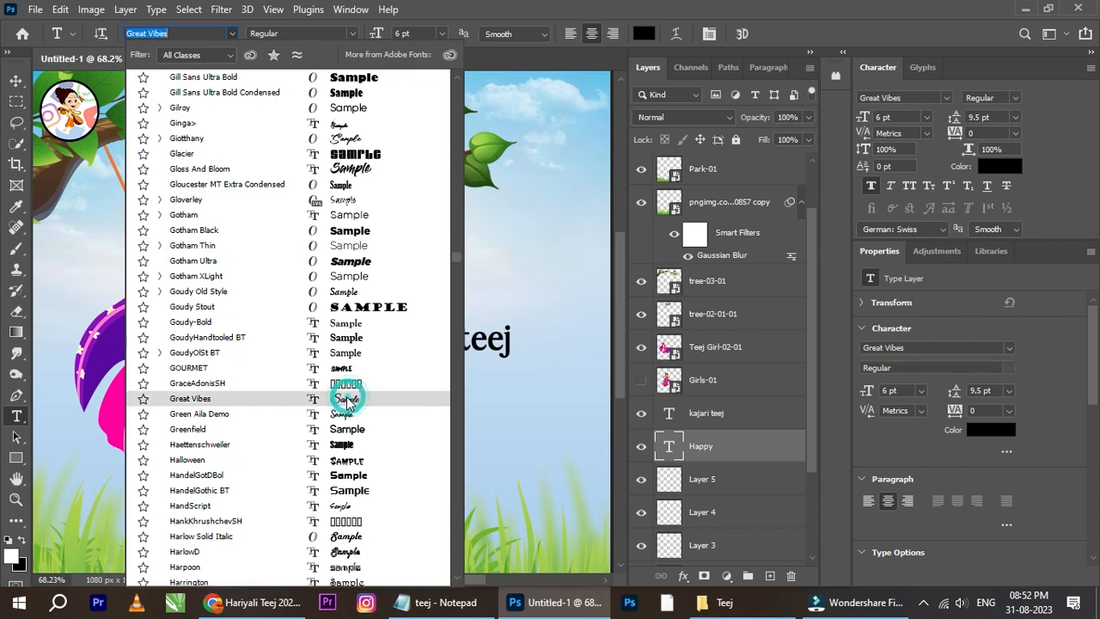
pyautogui.scroll(1, 414, 287)
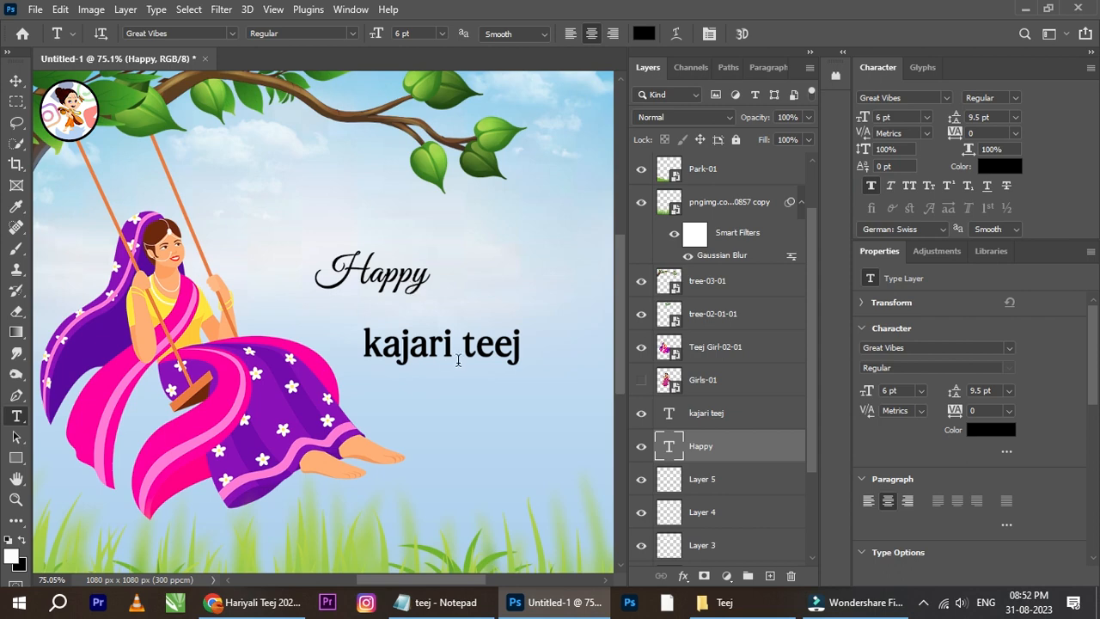
pyautogui.click(16, 80)
pyautogui.scroll(-2, 384, 286)
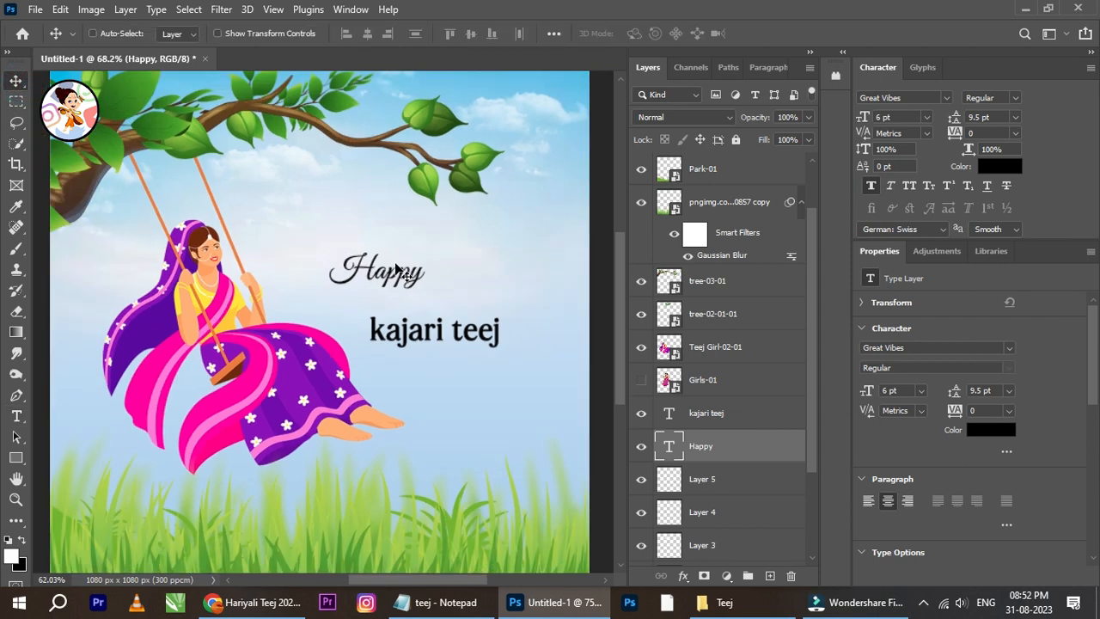
pyautogui.scroll(1, 387, 288)
pyautogui.press('ctrl')
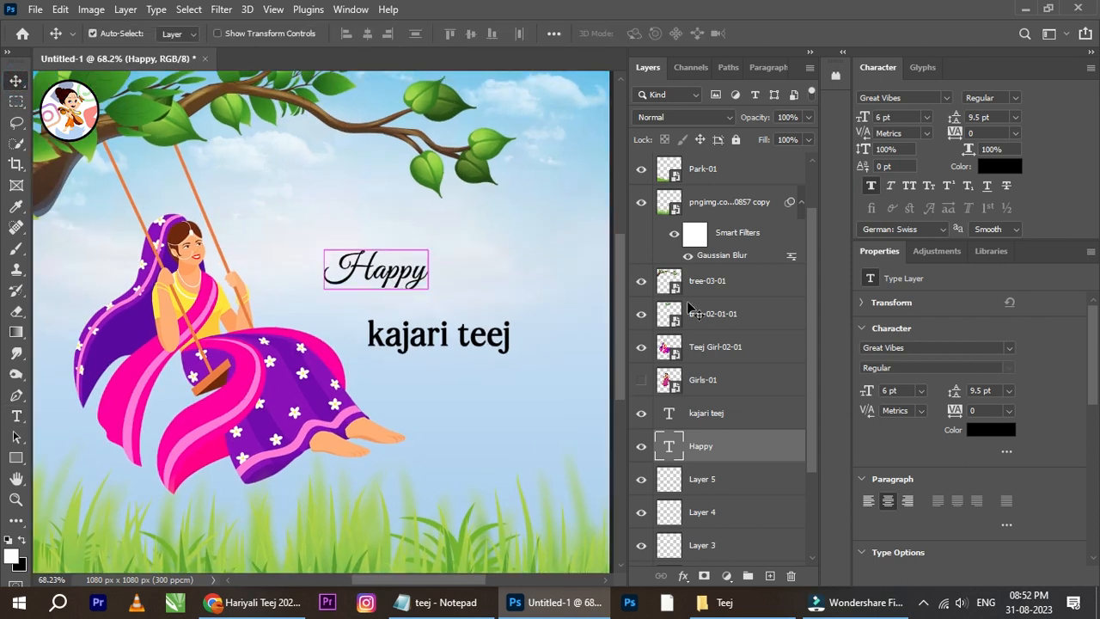
# Colour the "Happy" text purple (860dc0), sampled from the girl's skirt.
pyautogui.click(925, 71)
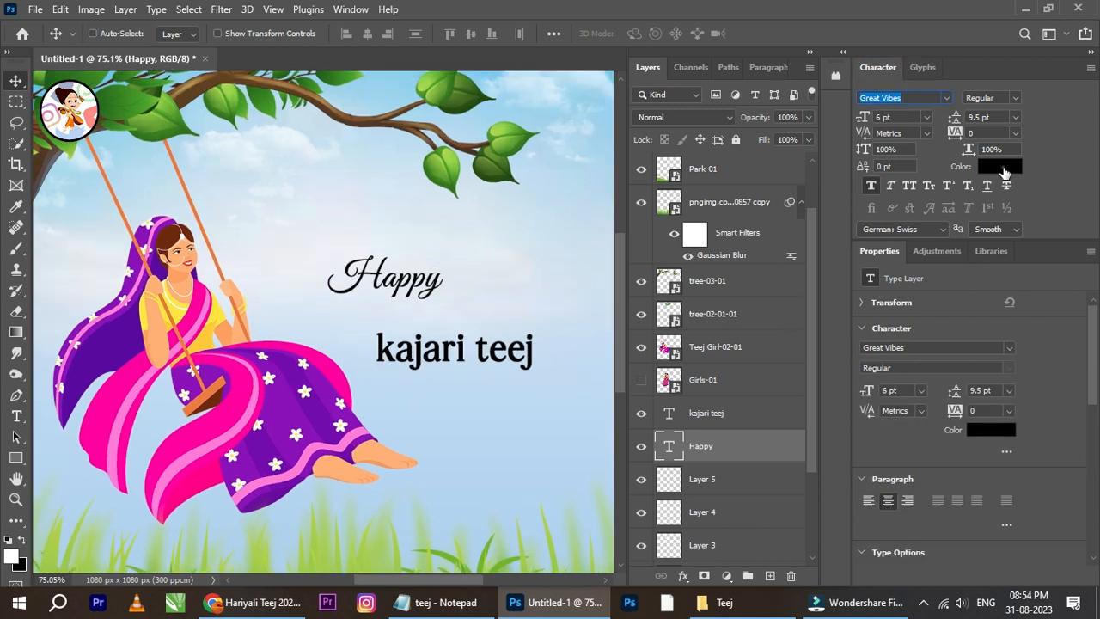
pyautogui.click(1005, 169)
pyautogui.click(289, 418)
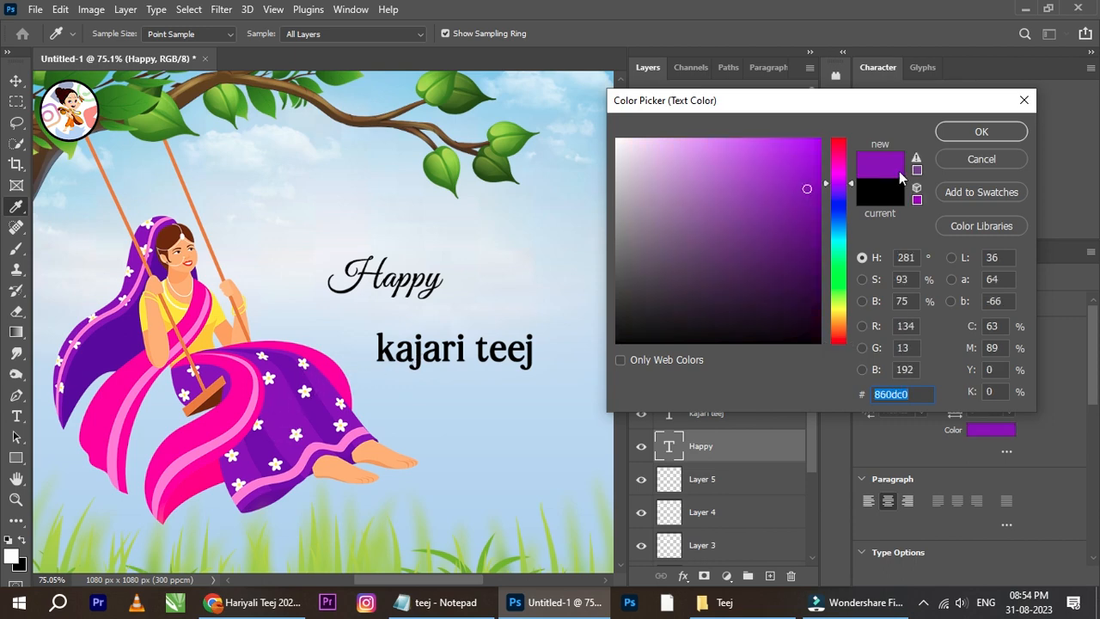
pyautogui.click(979, 131)
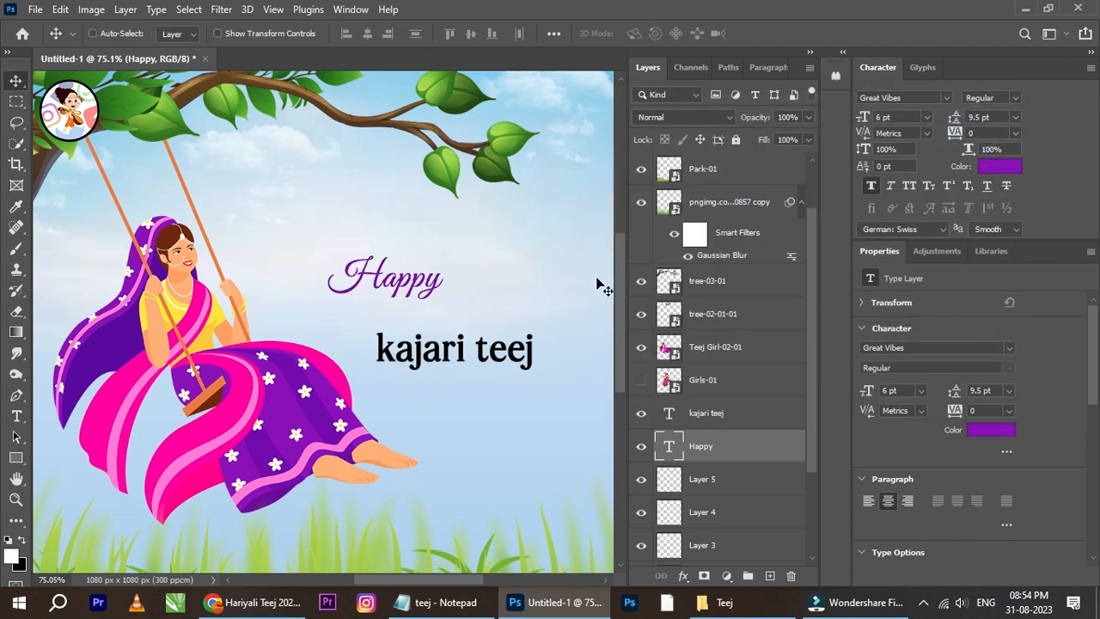
# Try yellow, pink and green sampled from the artwork on "Happy", then apply the skirt's darker purple (6f03b3).
pyautogui.click(16, 415)
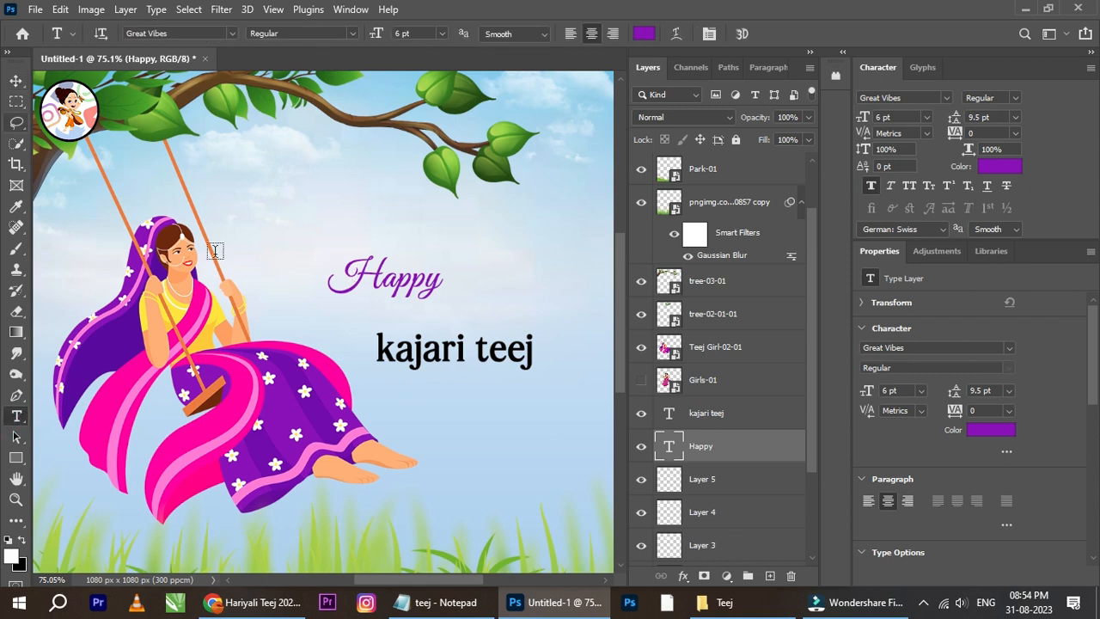
pyautogui.click(997, 166)
pyautogui.click(184, 304)
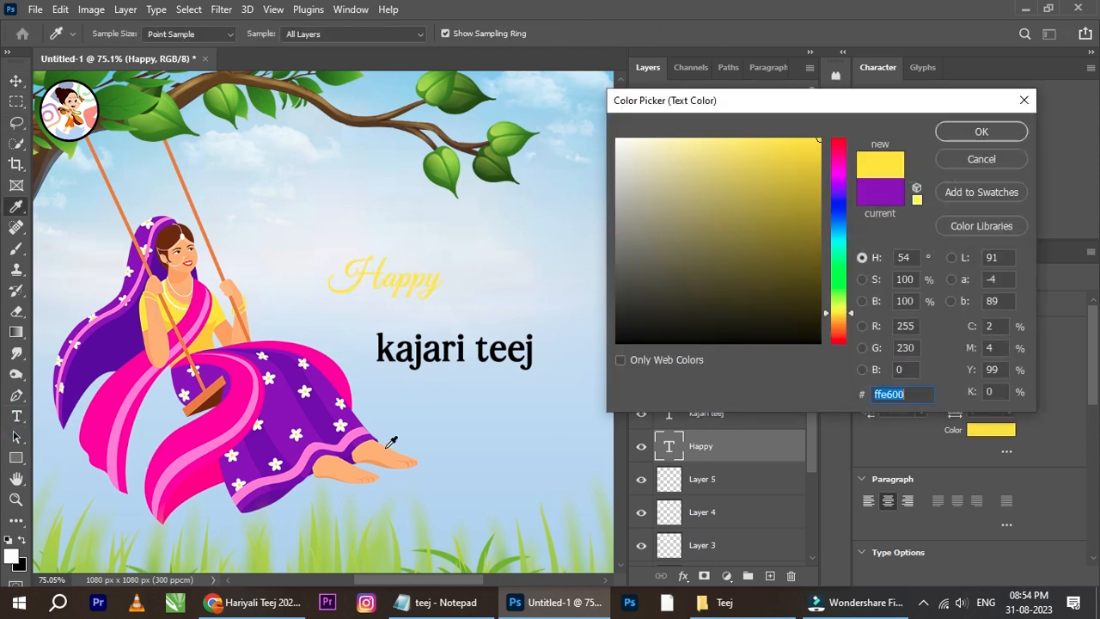
pyautogui.click(351, 439)
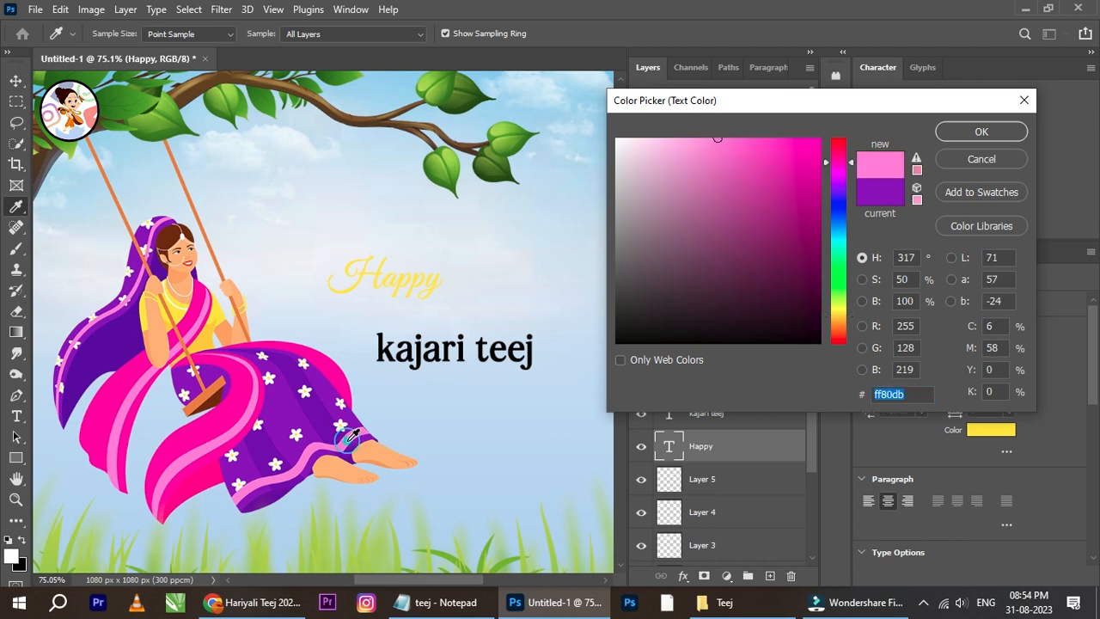
pyautogui.click(159, 330)
pyautogui.click(469, 102)
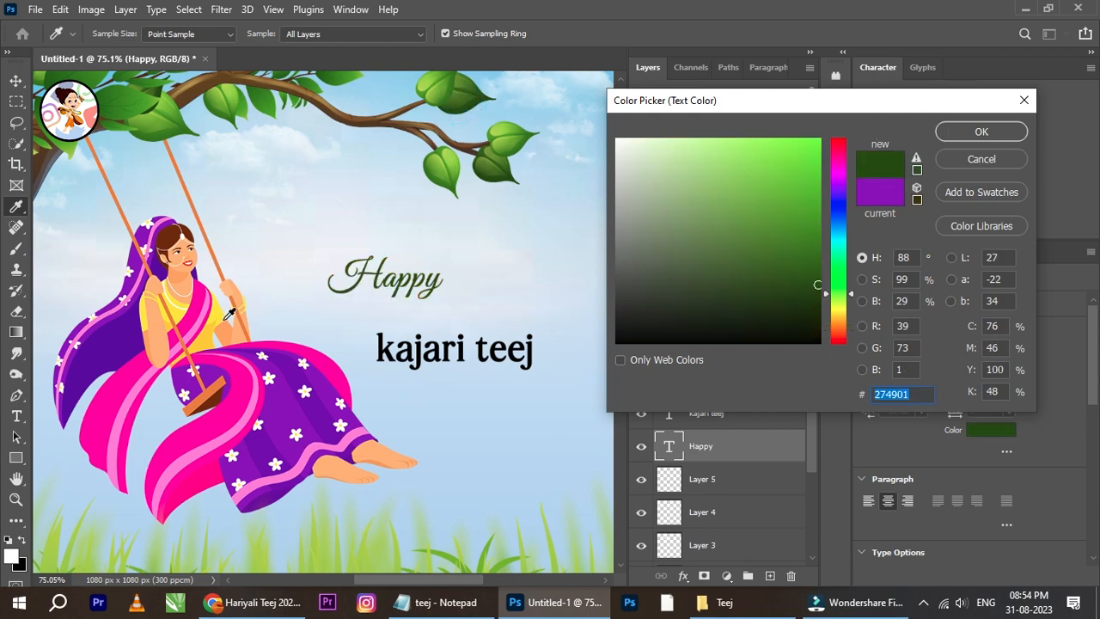
pyautogui.click(219, 348)
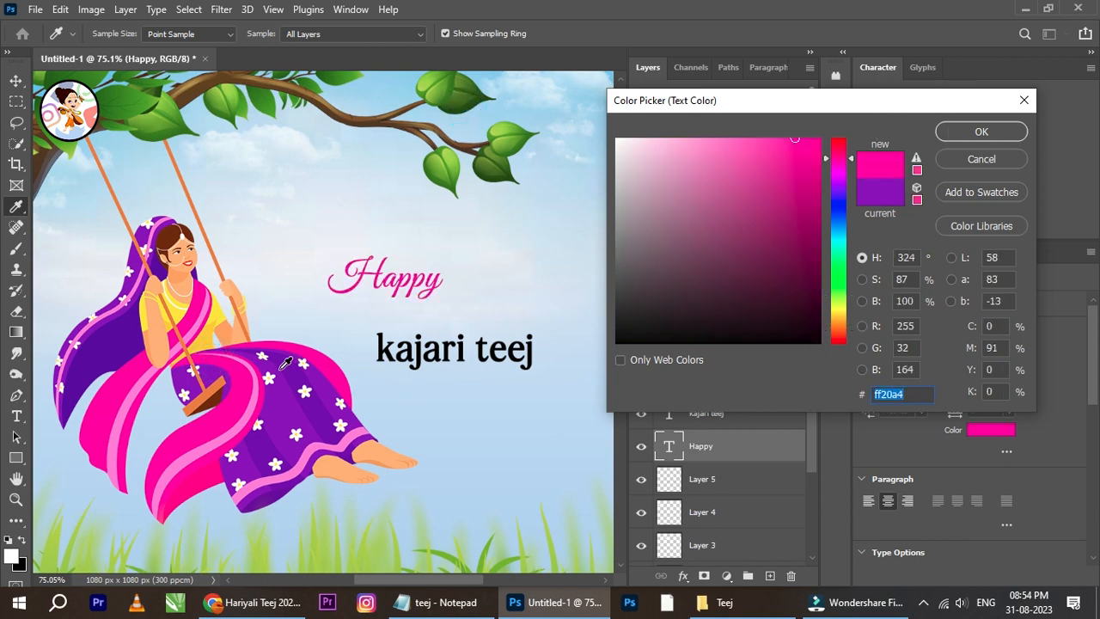
pyautogui.click(282, 365)
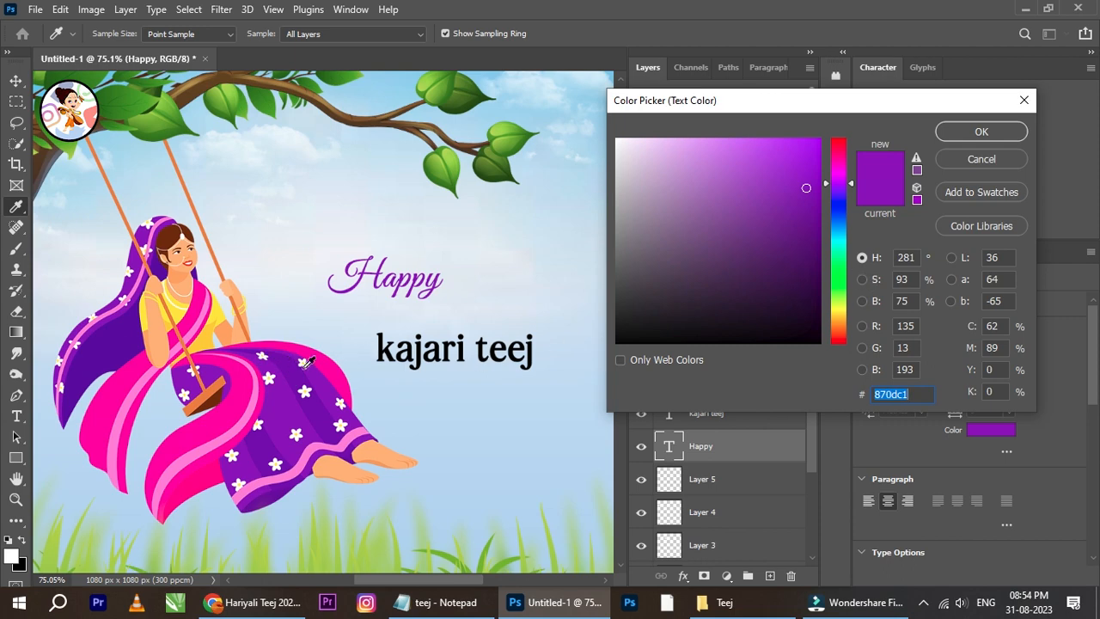
pyautogui.click(303, 365)
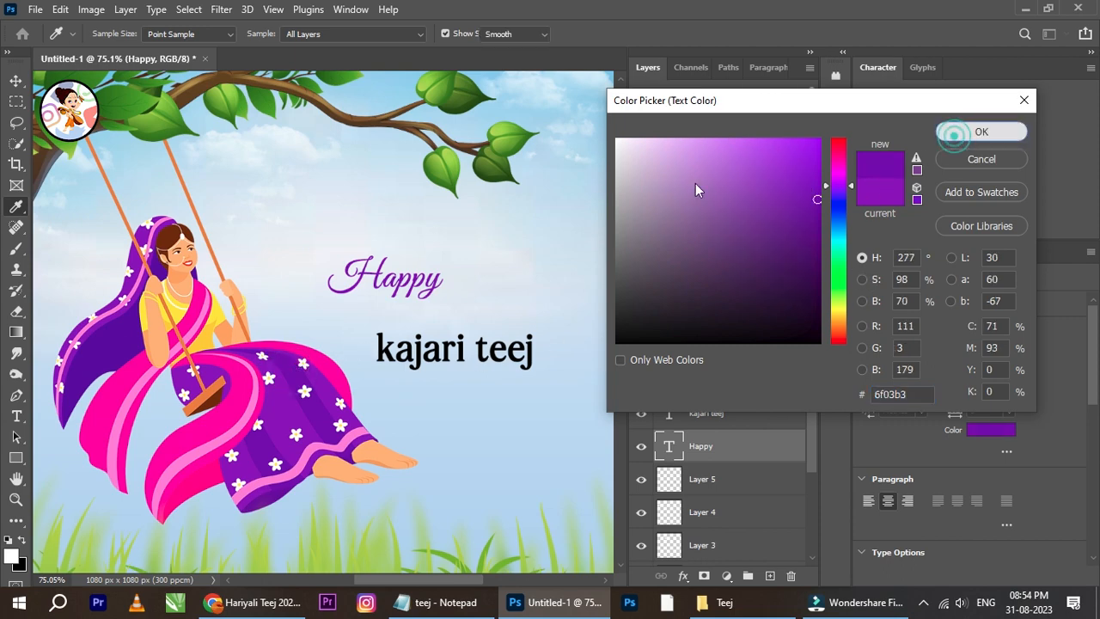
pyautogui.click(964, 132)
# Scale the "Happy" text down slightly to 5.9 pt with a free transform.
pyautogui.click(17, 80)
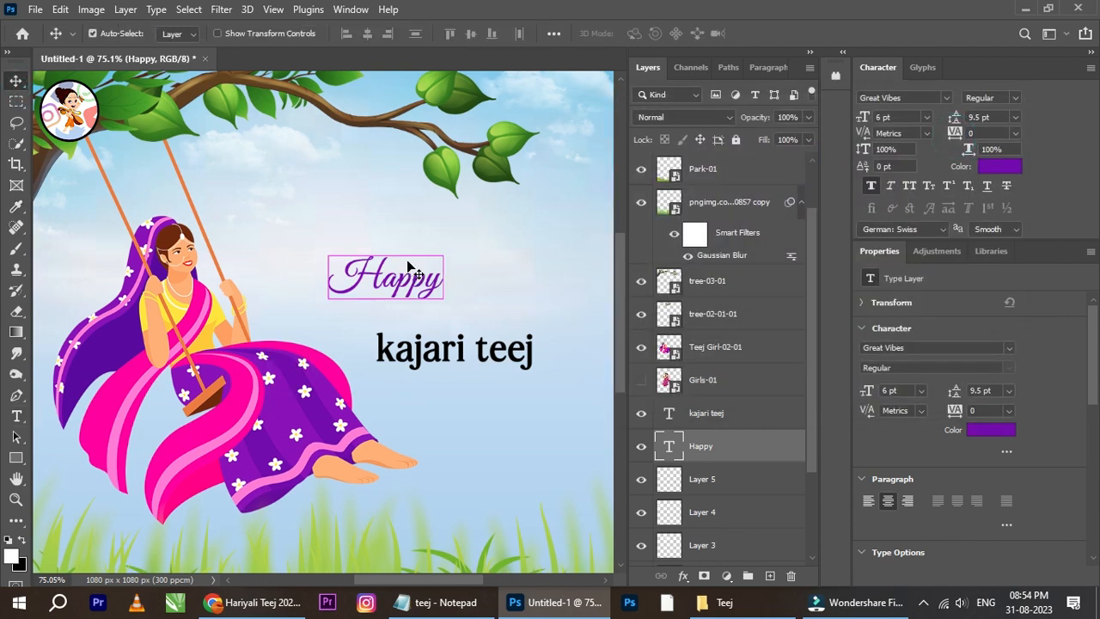
pyautogui.hotkey('ctrl', 't')
pyautogui.scroll(2, 421, 315)
pyautogui.moveTo(447, 304)
pyautogui.mouseDown()
pyautogui.moveTo(483, 315)
pyautogui.moveTo(444, 300)
pyautogui.mouseUp()
pyautogui.click(797, 34)
# Delete the word "teej" from the "kajari teej" text so only "kajari" remains.
pyautogui.click(16, 416)
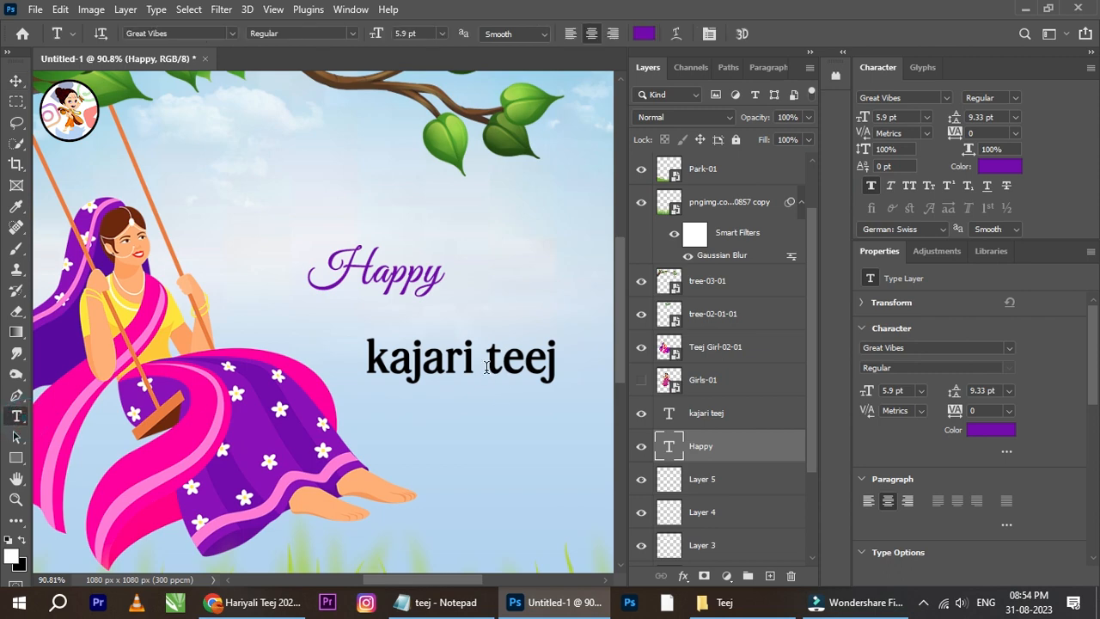
pyautogui.moveTo(488, 360); pyautogui.dragTo(562, 359)
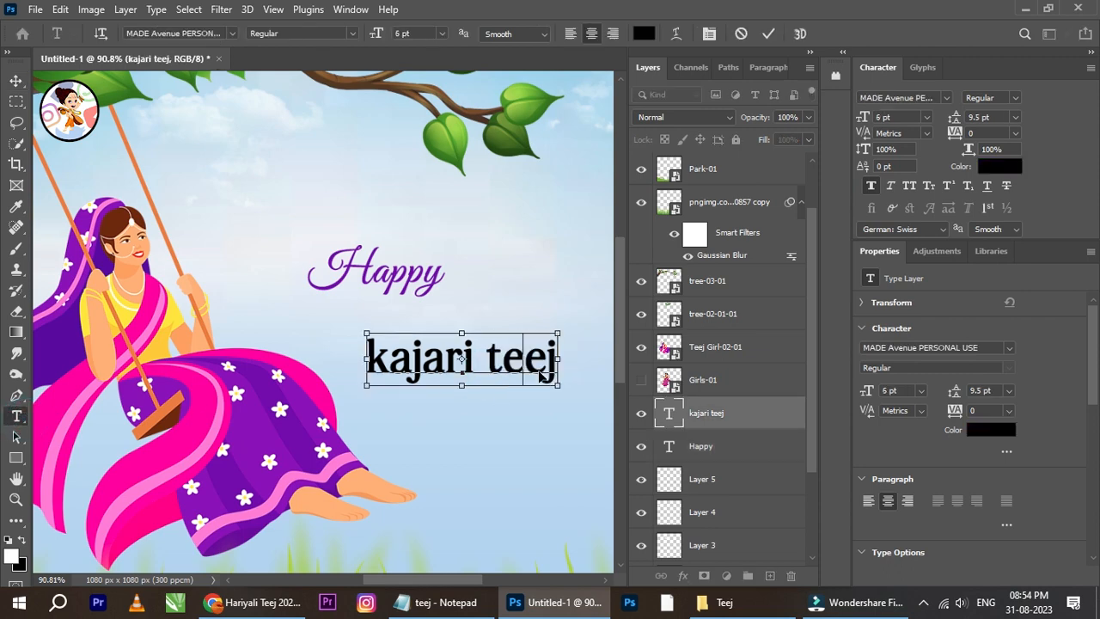
pyautogui.press('BackSpace')
pyautogui.hotkey('ctrl', 'Return')
pyautogui.press('BackSpace')
pyautogui.click(16, 80)
# Duplicate the "kajari" text just below the original and change the copy's wording to "teej".
pyautogui.keyDown('alt'); pyautogui.moveTo(486, 368); pyautogui.dragTo(481, 434); pyautogui.keyUp('alt')
pyautogui.click(17, 416)
pyautogui.click(491, 432)
pyautogui.doubleClick(491, 432)
pyautogui.write('teej')
pyautogui.click(16, 81)
# Move the "kajari" text up and left beneath "Happy" and set its font to Great Vibes.
pyautogui.rightClick(441, 369)
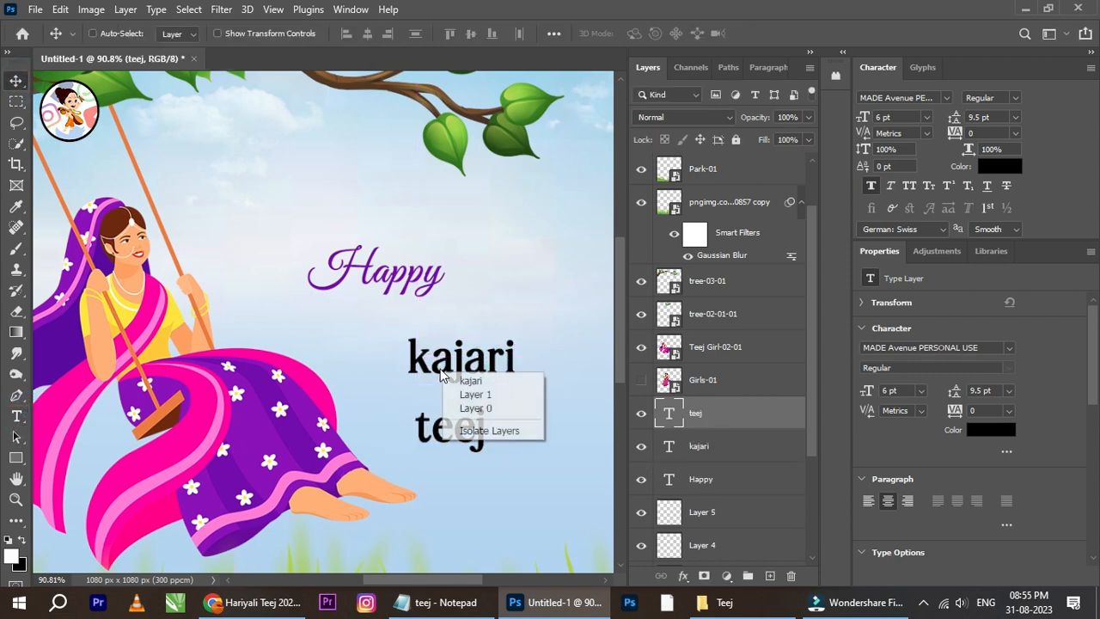
pyautogui.click(513, 379)
pyautogui.moveTo(504, 363); pyautogui.dragTo(471, 344)
pyautogui.click(16, 416)
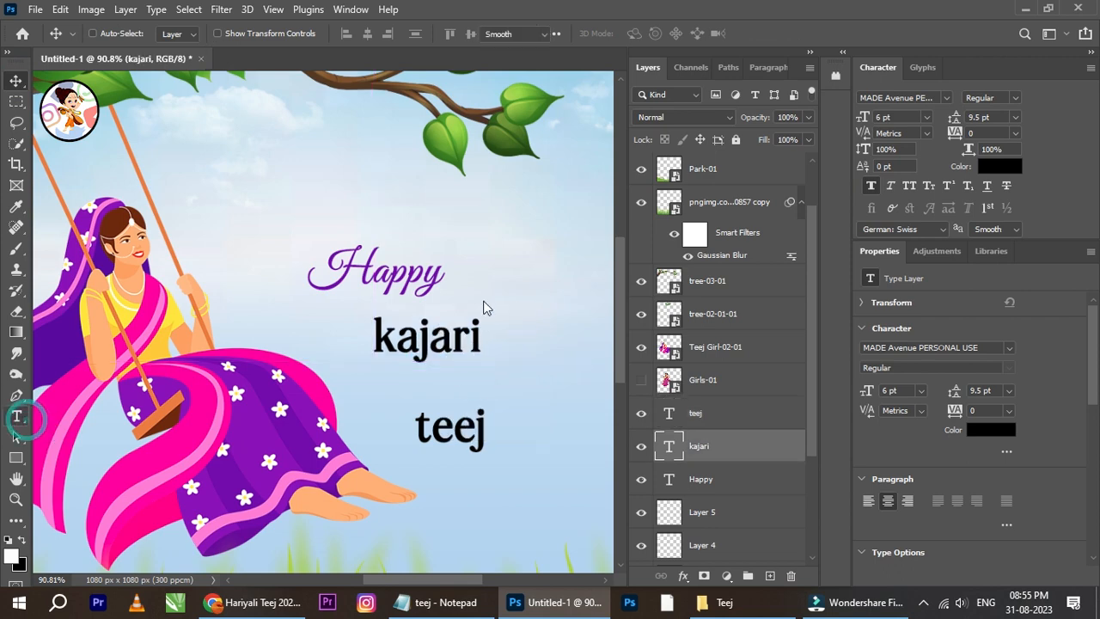
pyautogui.click(434, 322)
pyautogui.hotkey('ctrl', 'a')
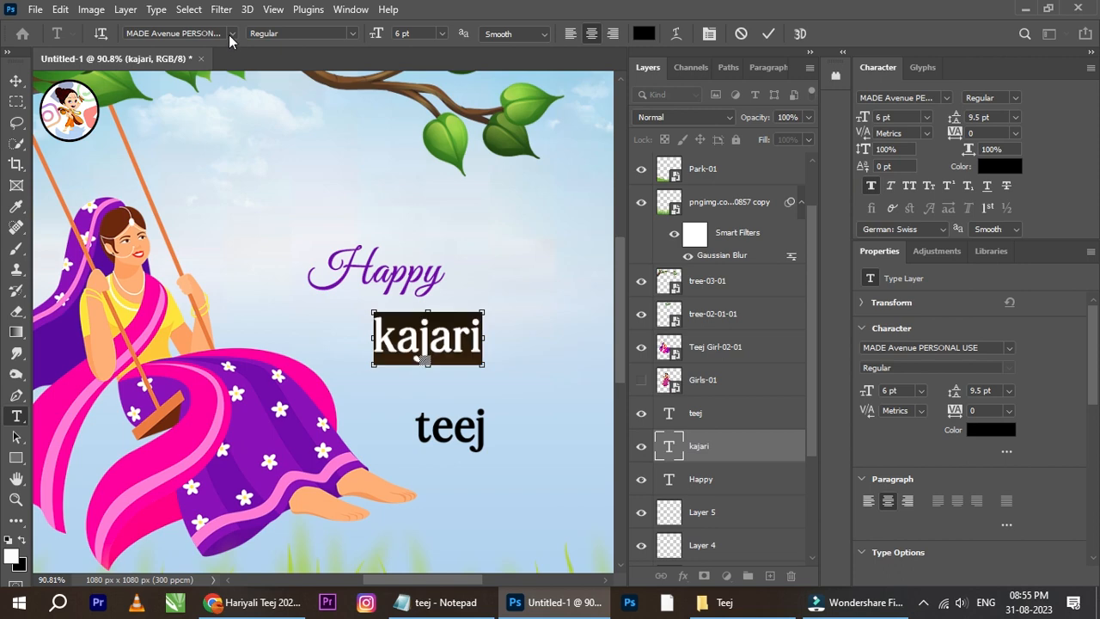
pyautogui.click(229, 34)
pyautogui.click(331, 86)
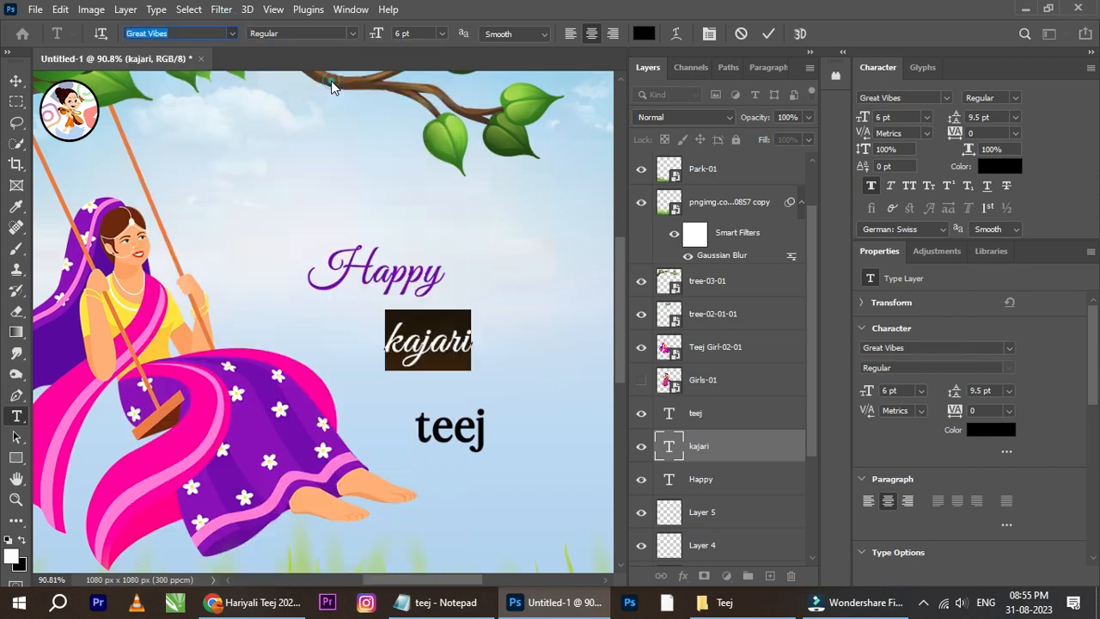
pyautogui.click(19, 83)
# Capitalise the first letter of "kajari" so the word reads "Kajari".
pyautogui.scroll(3, 434, 369)
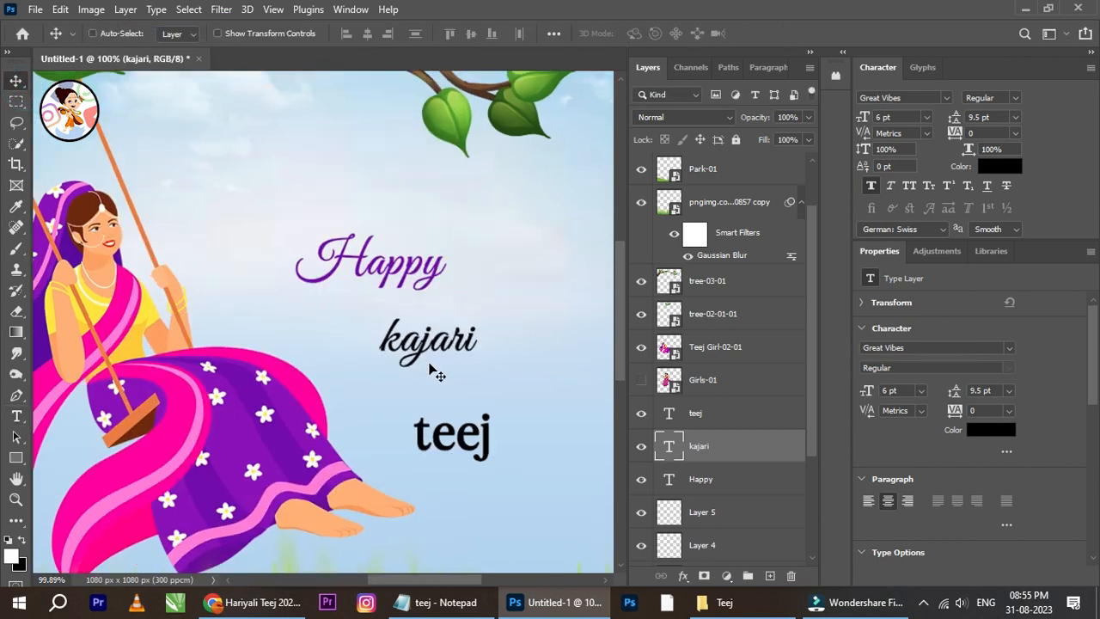
pyautogui.click(17, 416)
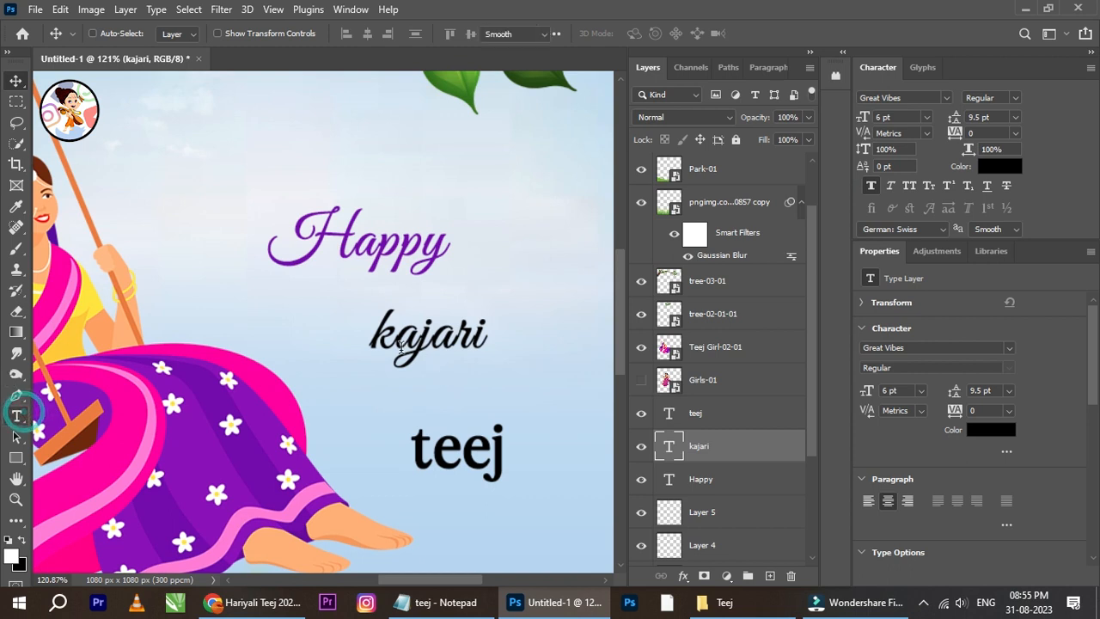
pyautogui.moveTo(393, 337); pyautogui.dragTo(373, 337)
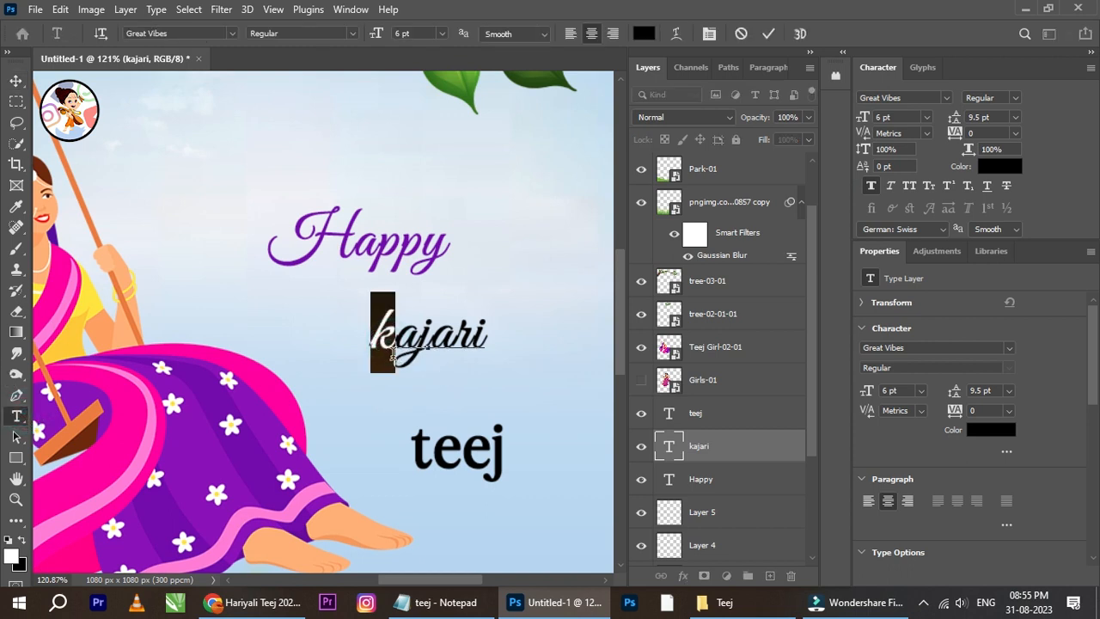
pyautogui.write('K')
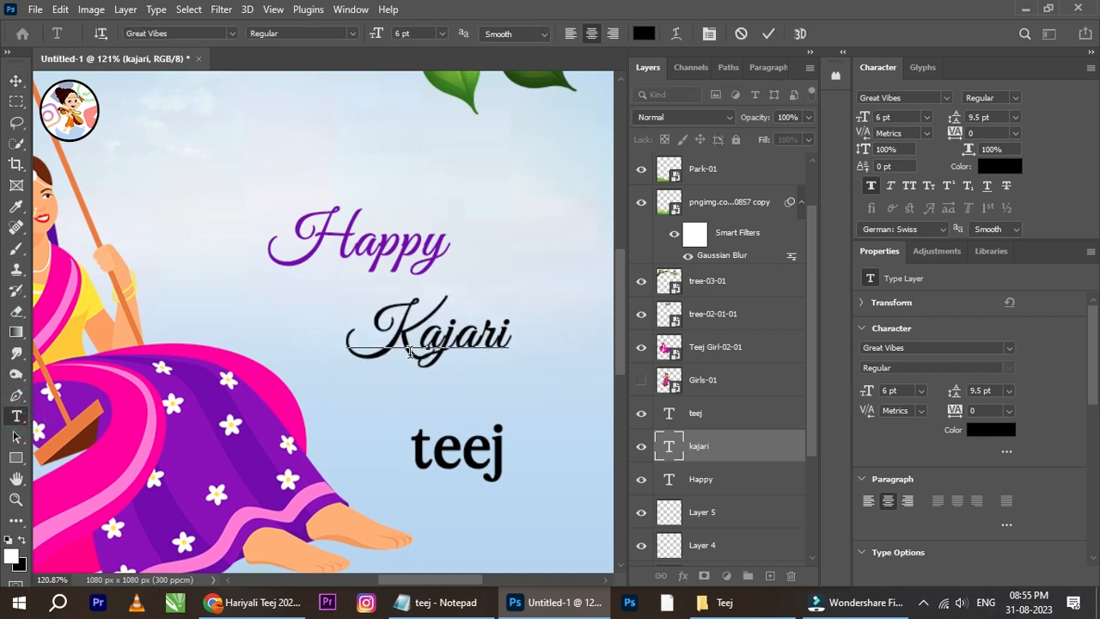
# Move the "Kajari" text directly beneath "Happy" and enlarge it proportionally to about 145%.
pyautogui.moveTo(488, 336); pyautogui.dragTo(429, 317)
pyautogui.hotkey('ctrl', 't')
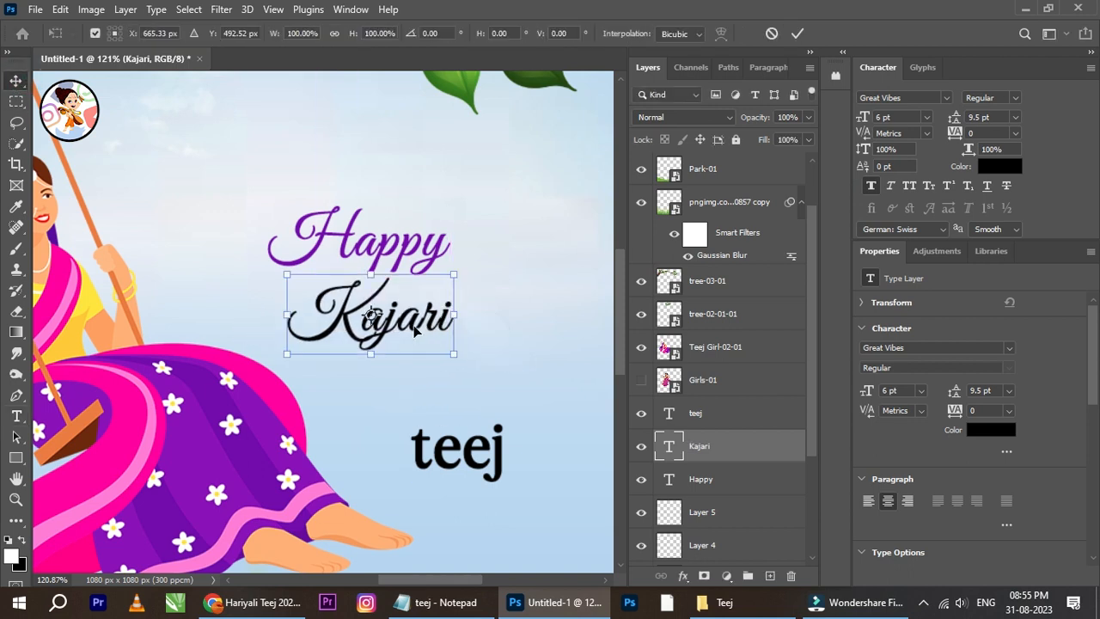
pyautogui.moveTo(453, 278); pyautogui.dragTo(528, 237)
pyautogui.moveTo(476, 307); pyautogui.dragTo(453, 343)
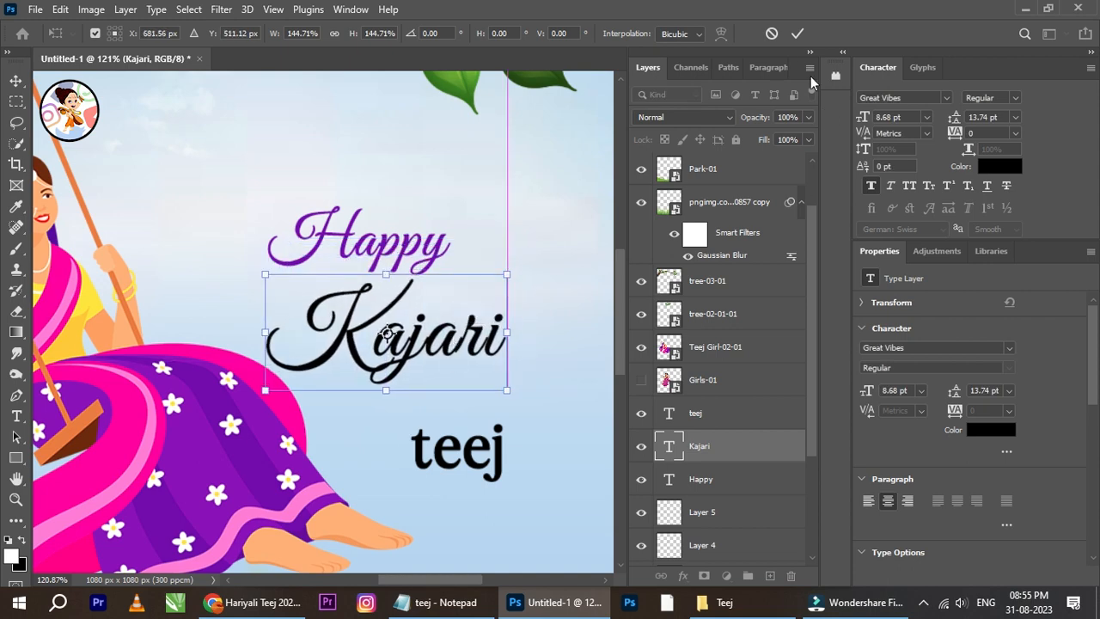
pyautogui.click(797, 34)
# Scale the "Happy" text down proportionally to about 80%.
pyautogui.rightClick(389, 262)
pyautogui.click(405, 256)
pyautogui.hotkey('ctrl', 't')
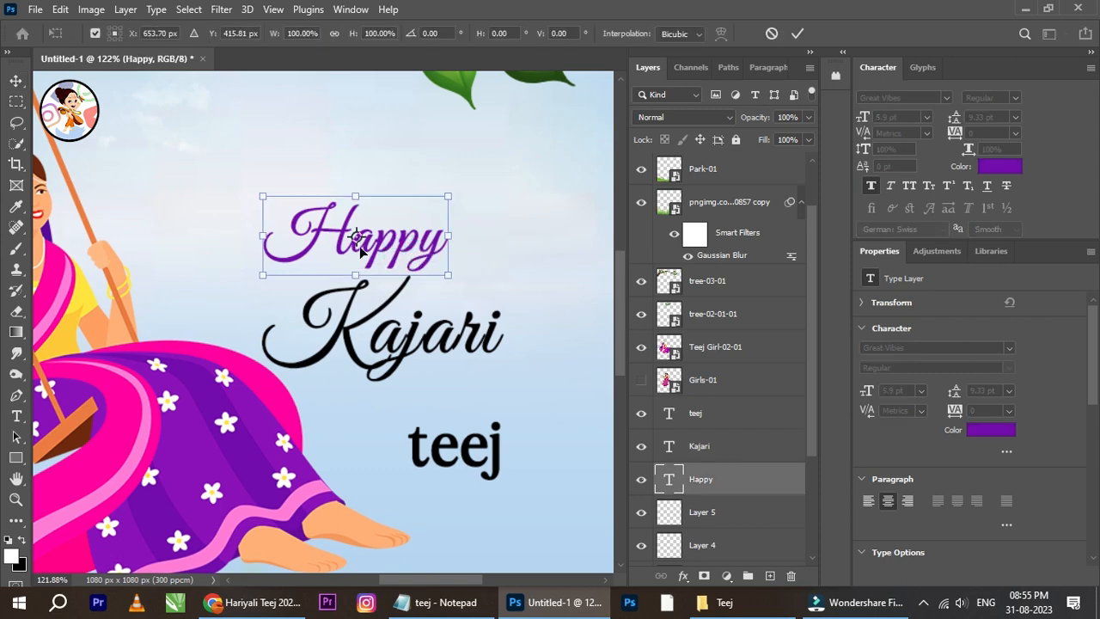
pyautogui.moveTo(264, 197); pyautogui.dragTo(299, 211)
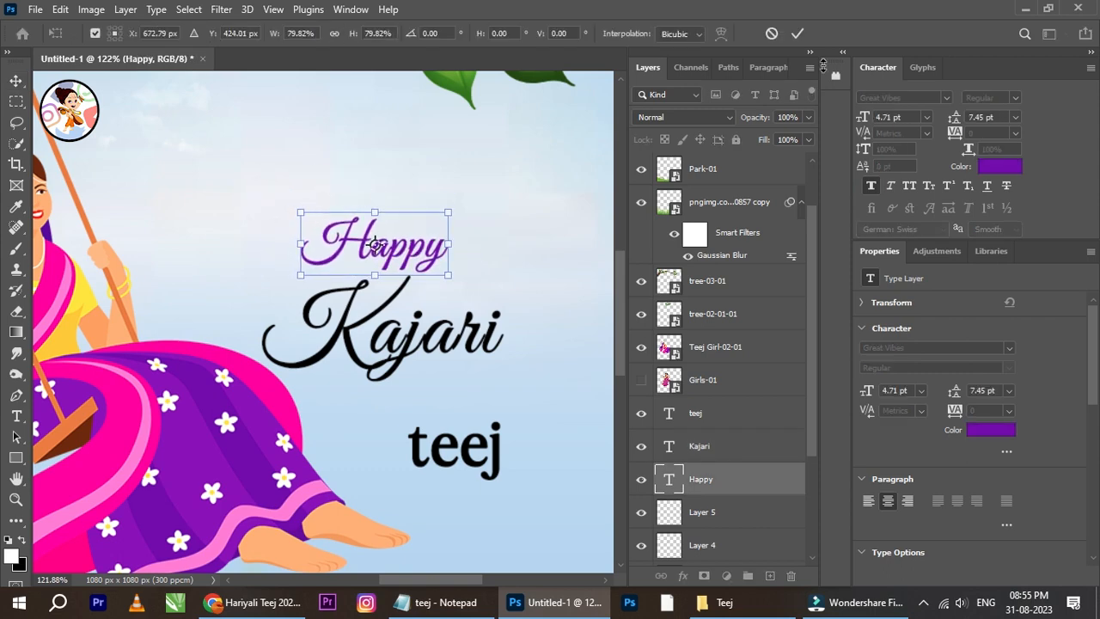
pyautogui.click(797, 33)
# Place "Happy" above the end of "Kajari", right of the K, and shrink it to about 3.74 pt.
pyautogui.moveTo(430, 251); pyautogui.dragTo(521, 286)
pyautogui.scroll(-4, 417, 295)
pyautogui.scroll(3, 401, 322)
pyautogui.scroll(2, 513, 276)
pyautogui.click(514, 280)
pyautogui.hotkey('ctrl', 't')
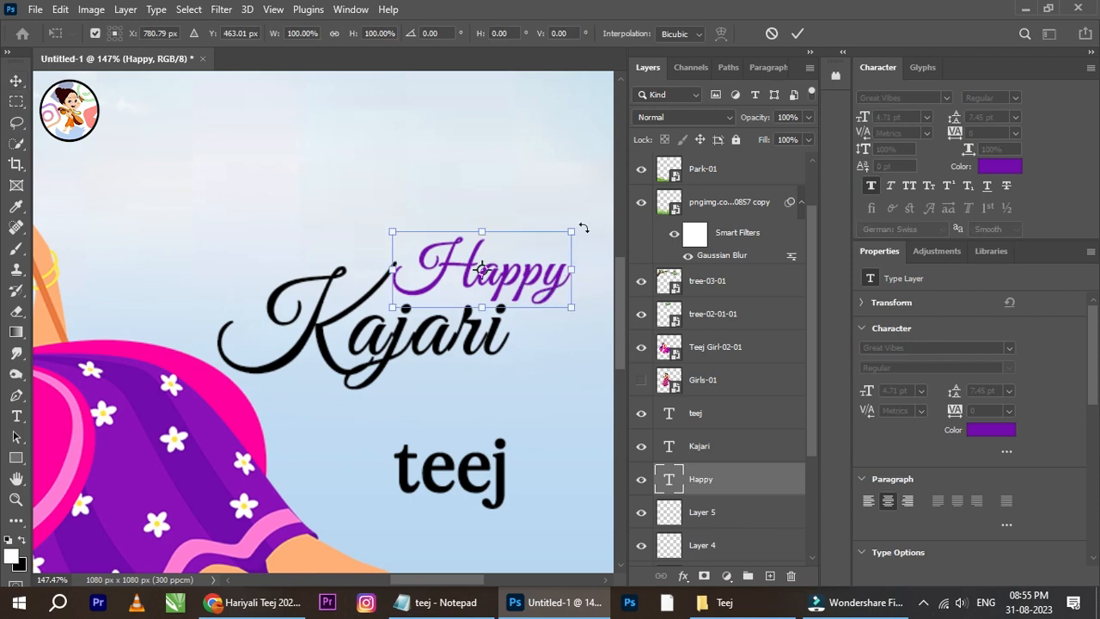
pyautogui.moveTo(576, 230); pyautogui.dragTo(539, 248)
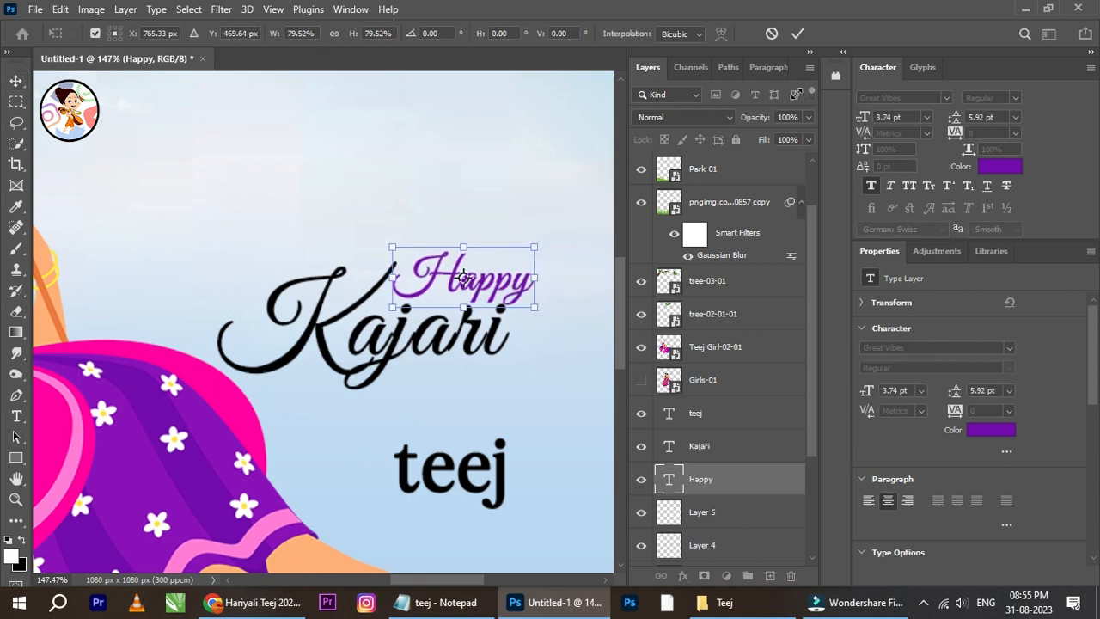
pyautogui.click(797, 34)
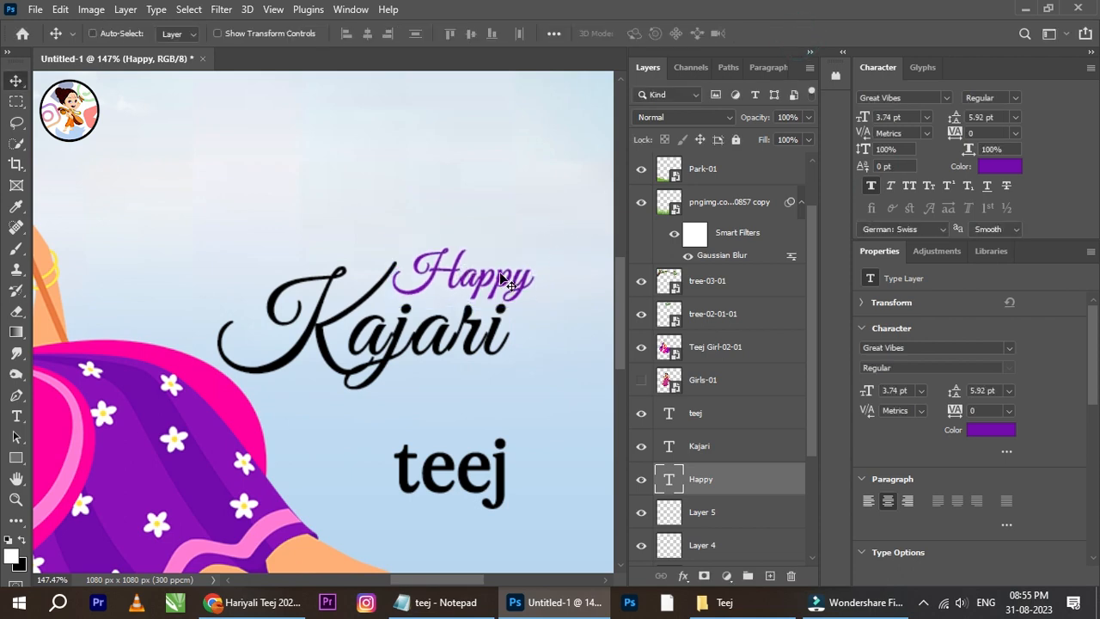
# Recolour the "Kajari" text dark green (2a4c02), sampled from a leaf on the branch.
pyautogui.scroll(-2, 471, 301)
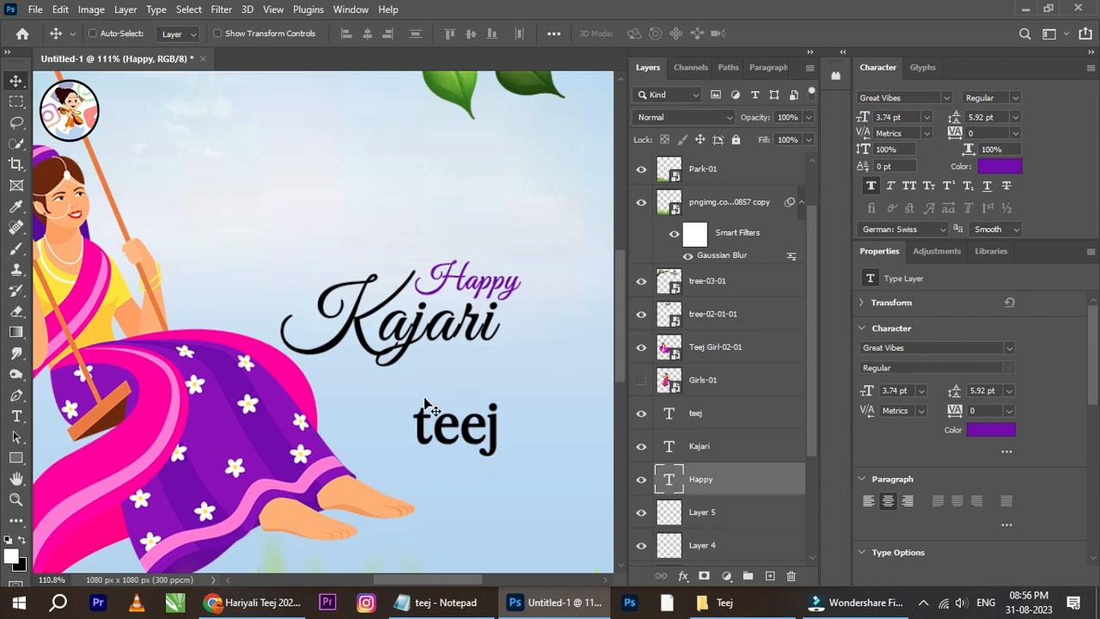
pyautogui.rightClick(472, 335)
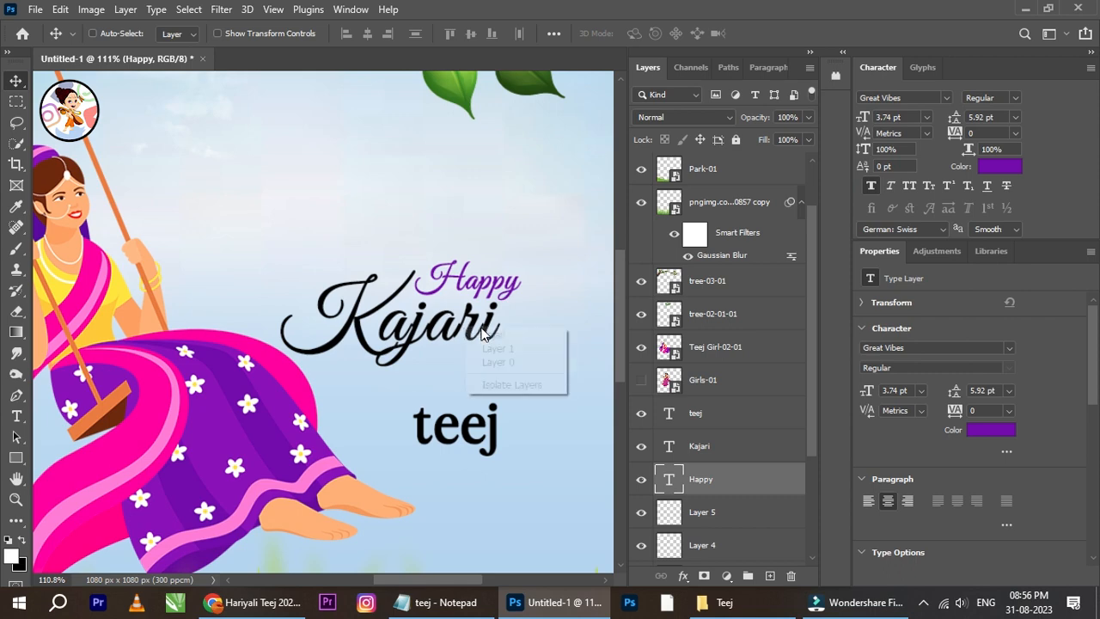
pyautogui.click(486, 328)
pyautogui.click(1002, 175)
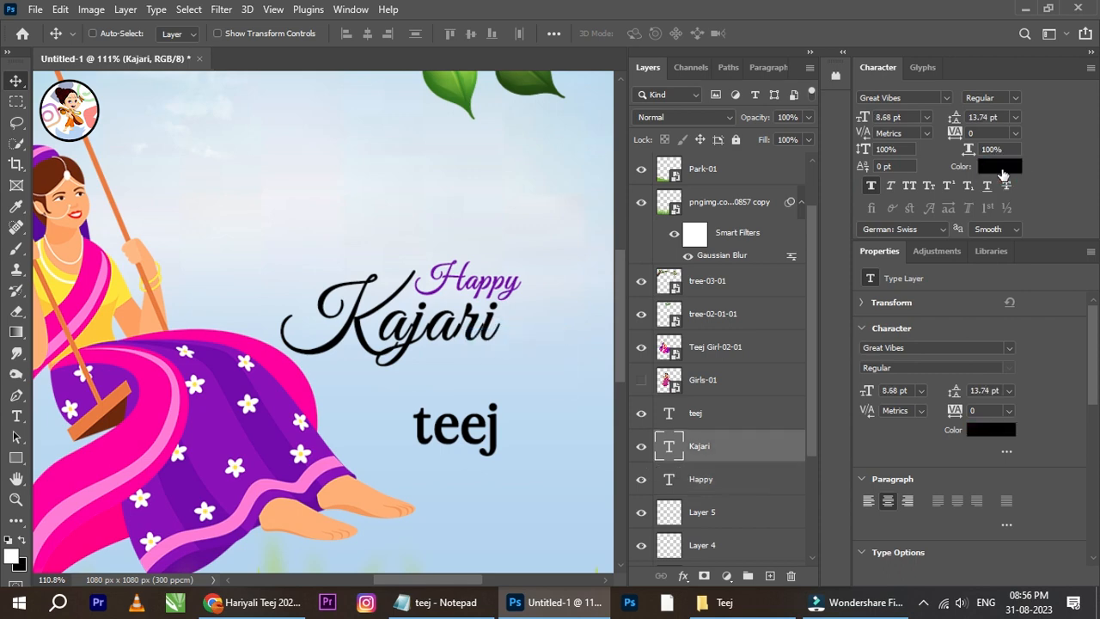
pyautogui.click(538, 85)
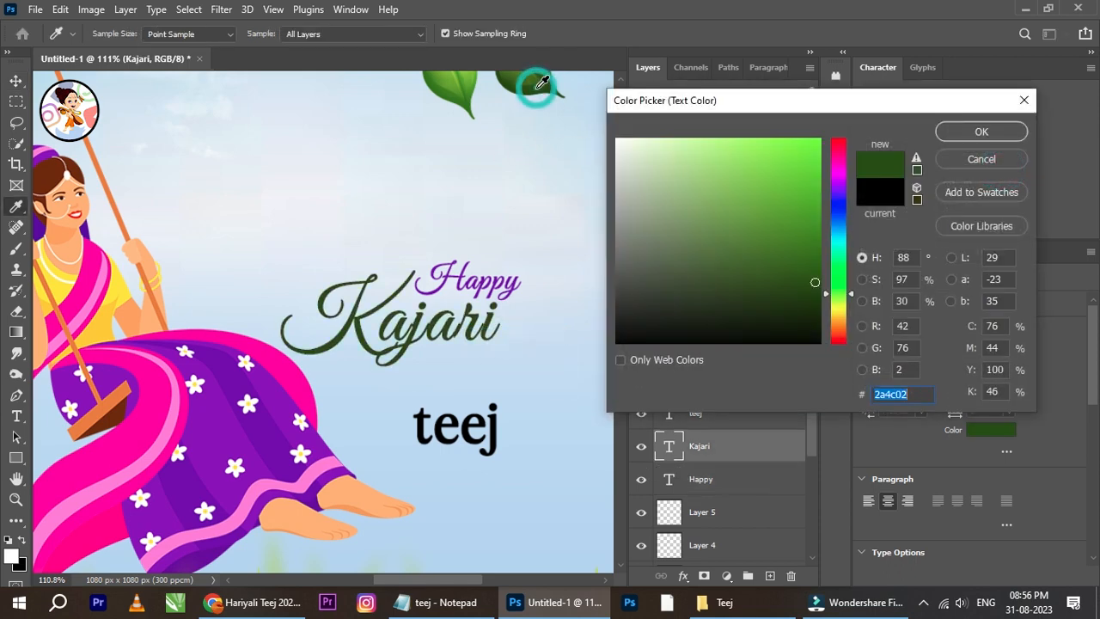
pyautogui.click(981, 131)
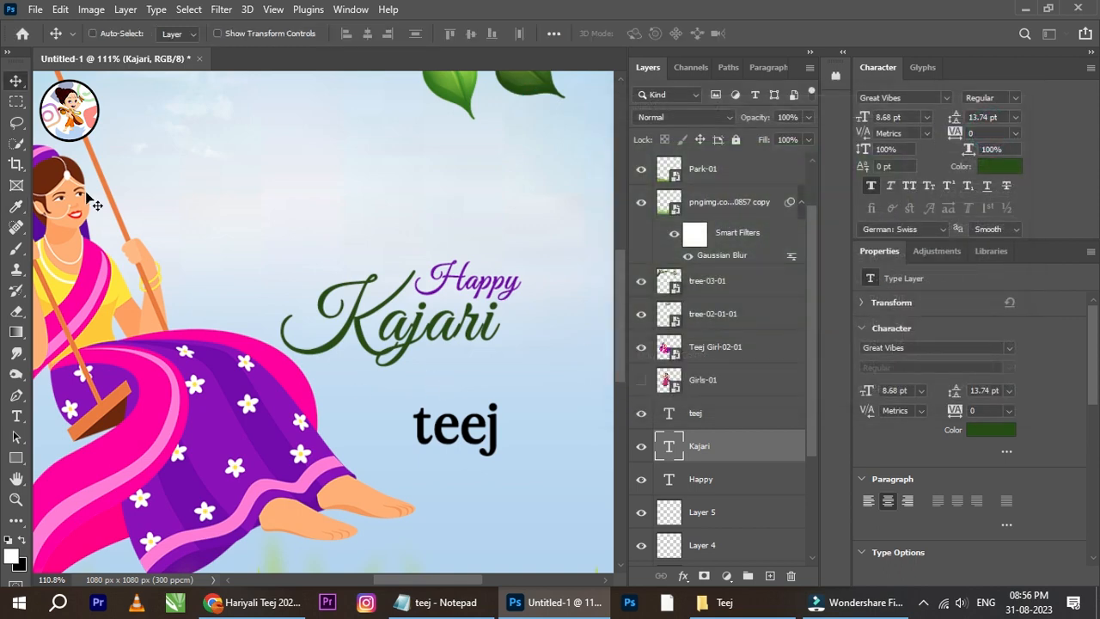
# Try yellow, orange and pink sampled from the girl illustration as the "Kajari" text colour.
pyautogui.scroll(-5, 346, 345)
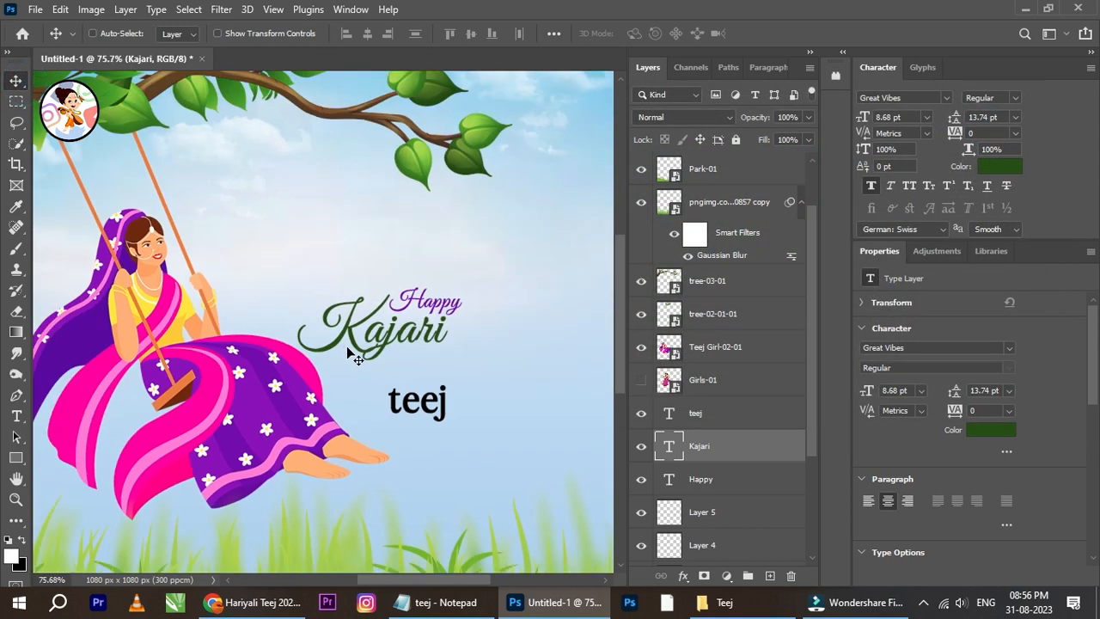
pyautogui.scroll(3, 346, 348)
pyautogui.moveTo(404, 305); pyautogui.dragTo(411, 285)
pyautogui.rightClick(469, 268)
pyautogui.click(497, 280)
pyautogui.click(998, 166)
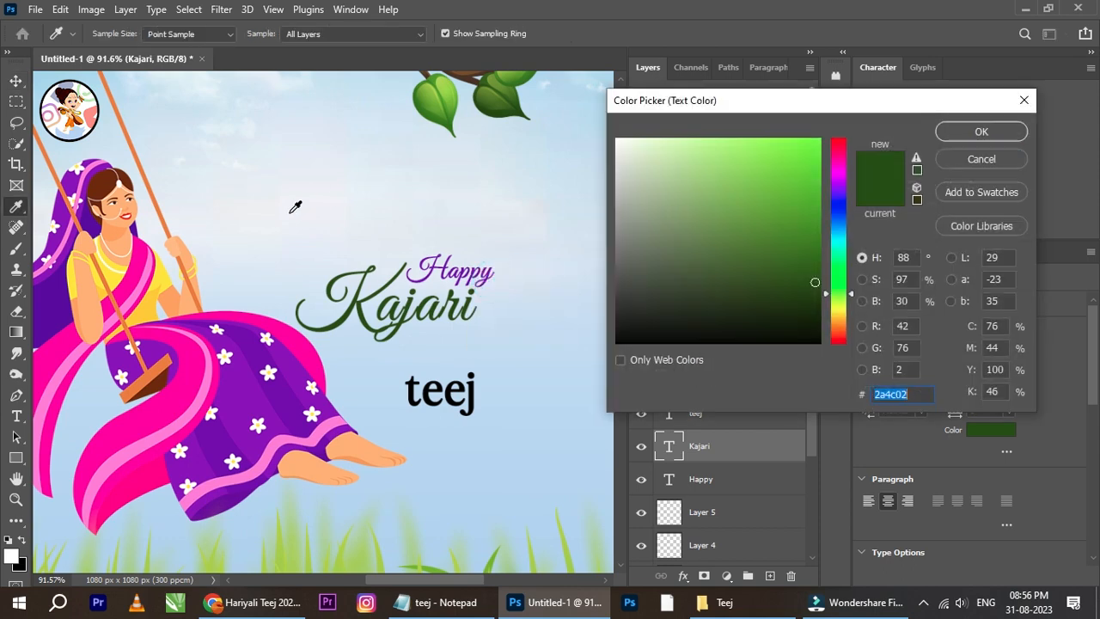
pyautogui.click(172, 287)
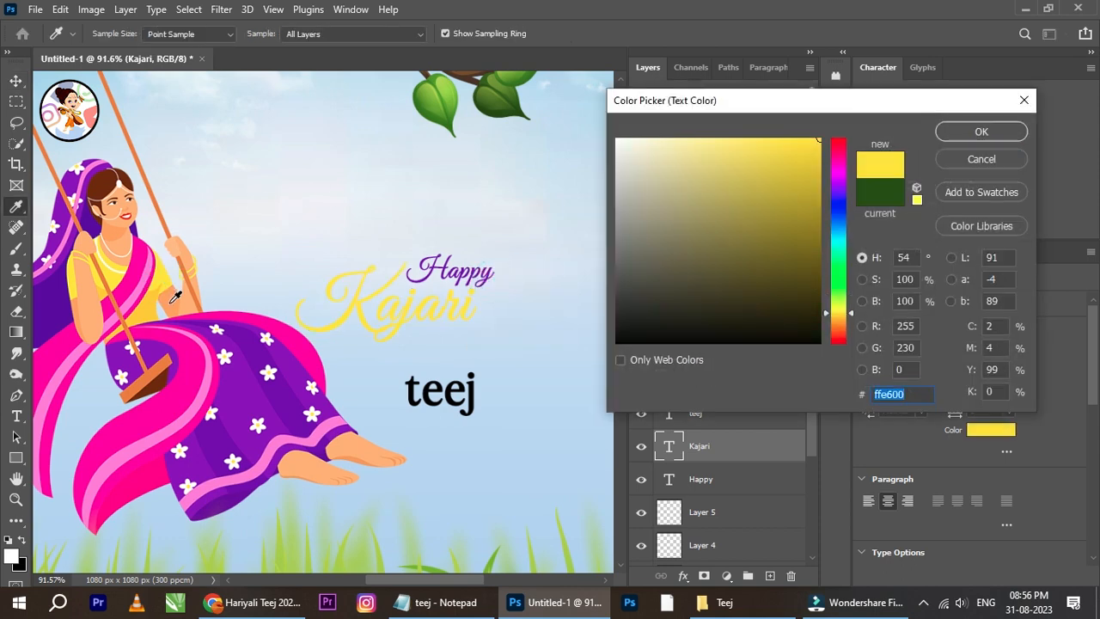
pyautogui.click(151, 303)
pyautogui.click(172, 303)
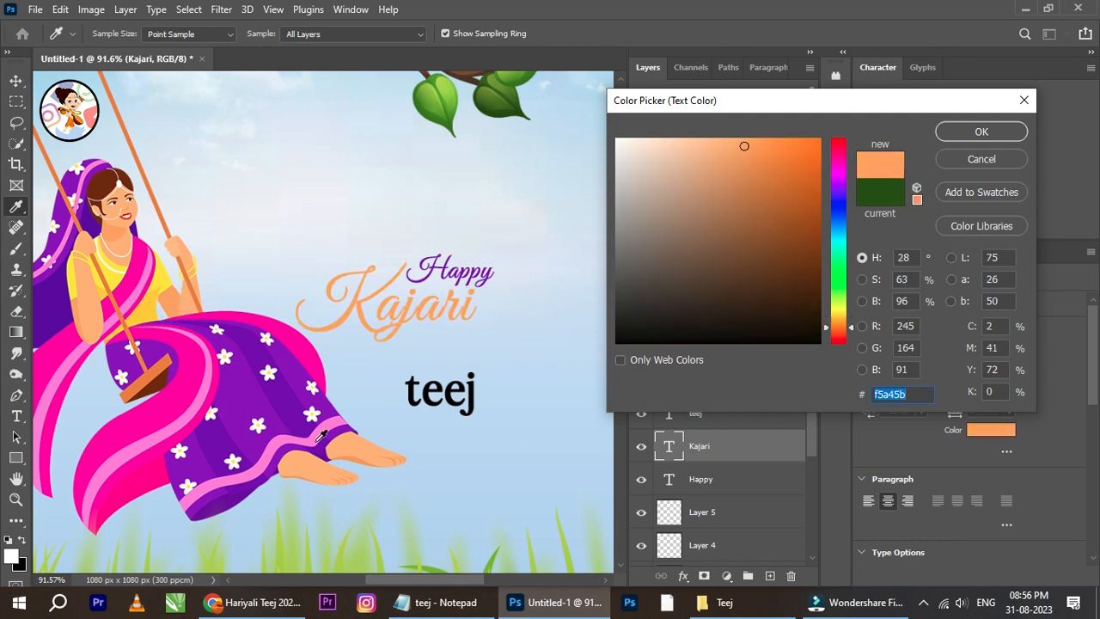
pyautogui.click(334, 460)
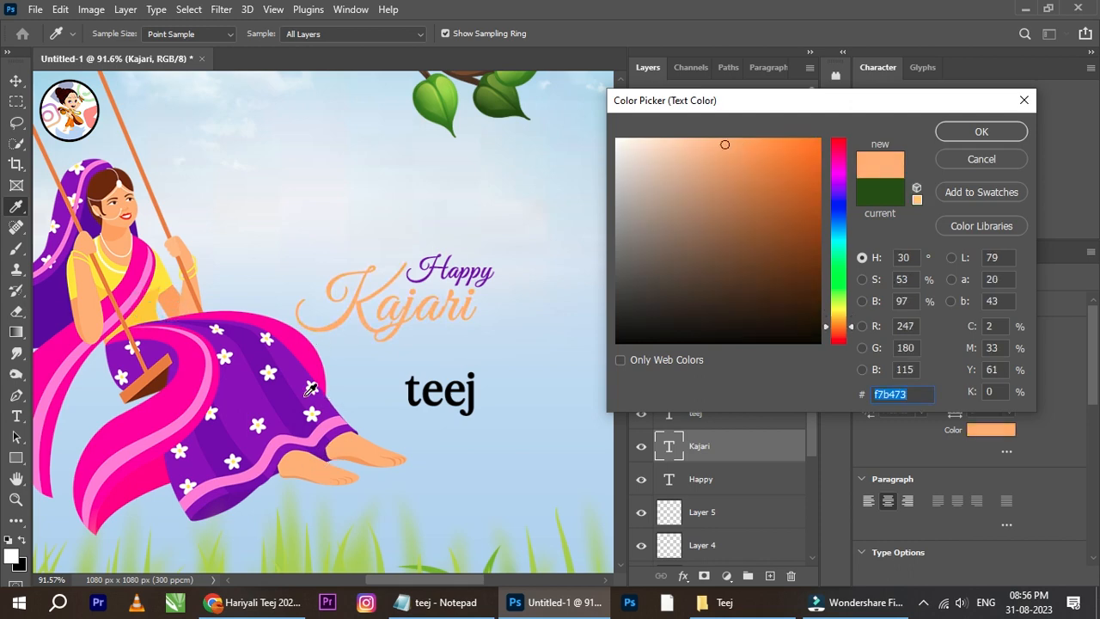
pyautogui.moveTo(273, 399); pyautogui.dragTo(378, 377)
pyautogui.click(244, 400)
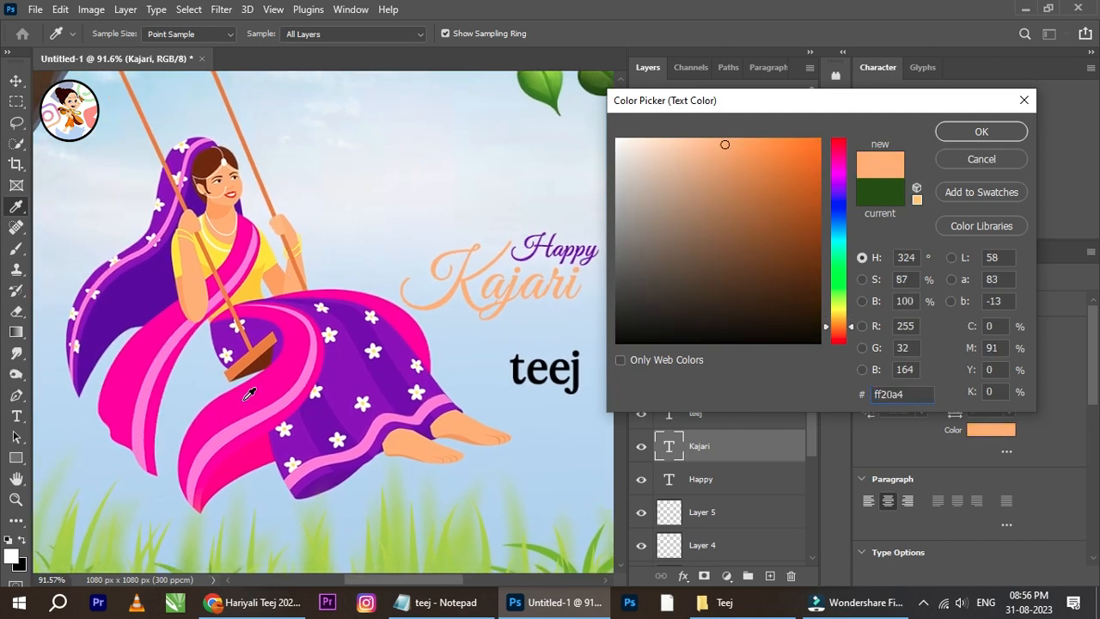
pyautogui.click(982, 160)
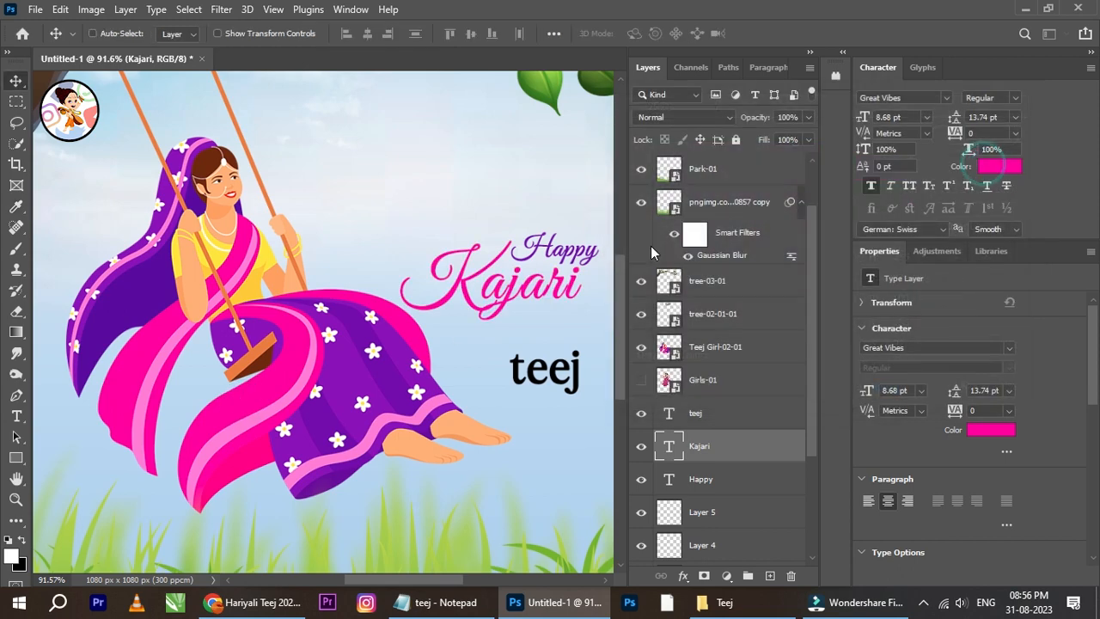
# Recolour the "Happy" text pink (ff20a4), sampled from the girl's outfit after comparing other colours from the illustration.
pyautogui.keyDown('ctrl'); pyautogui.rightClick(568, 257); pyautogui.keyUp('ctrl')
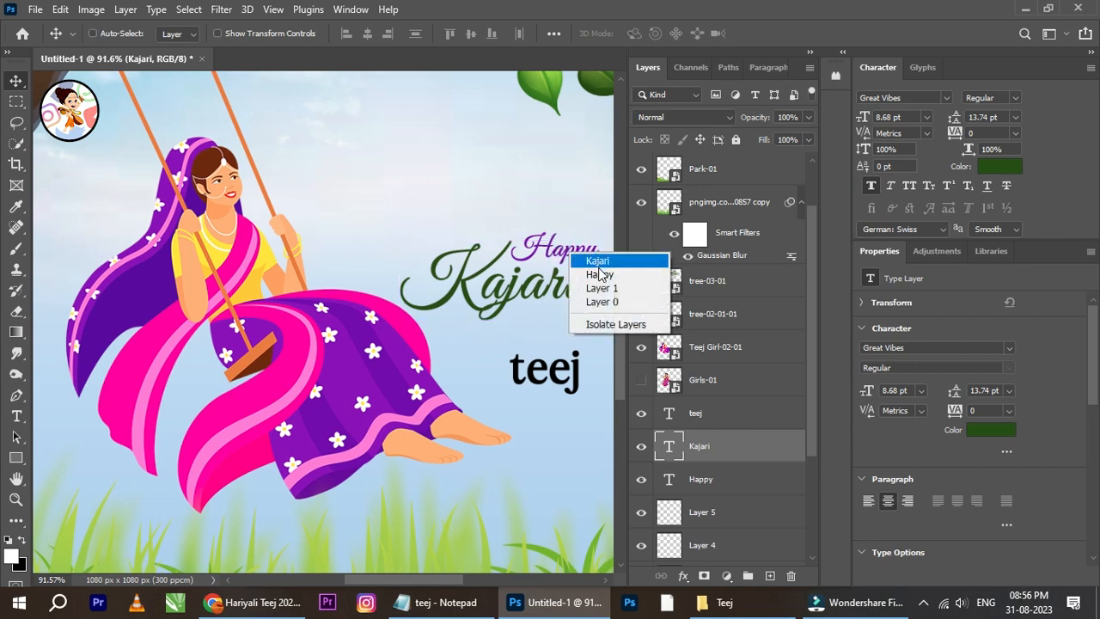
pyautogui.click(599, 274)
pyautogui.click(998, 166)
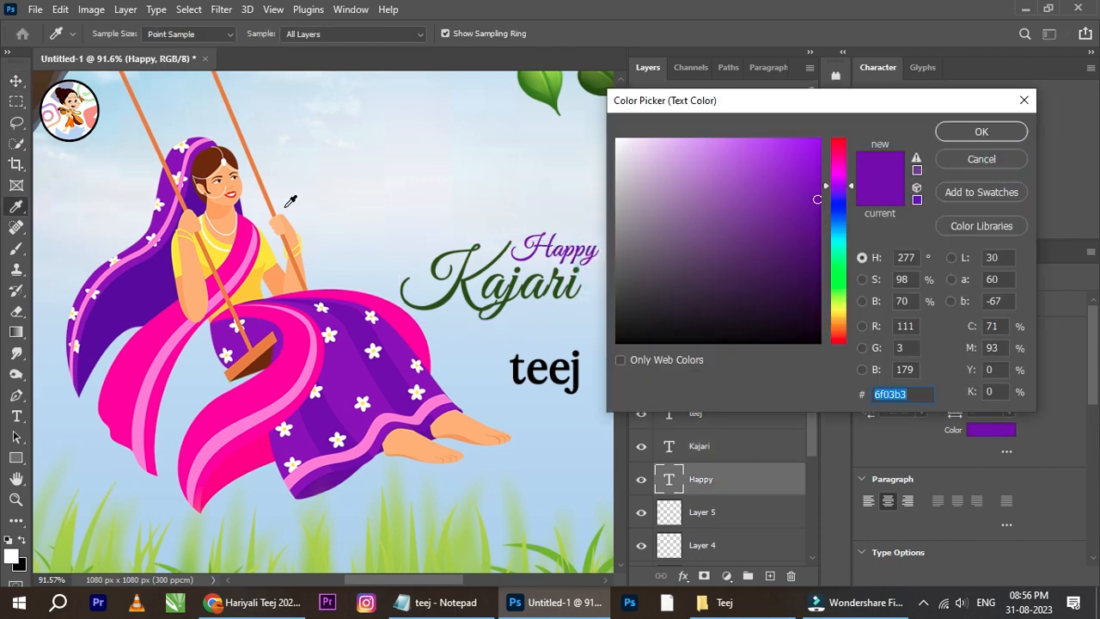
pyautogui.click(436, 435)
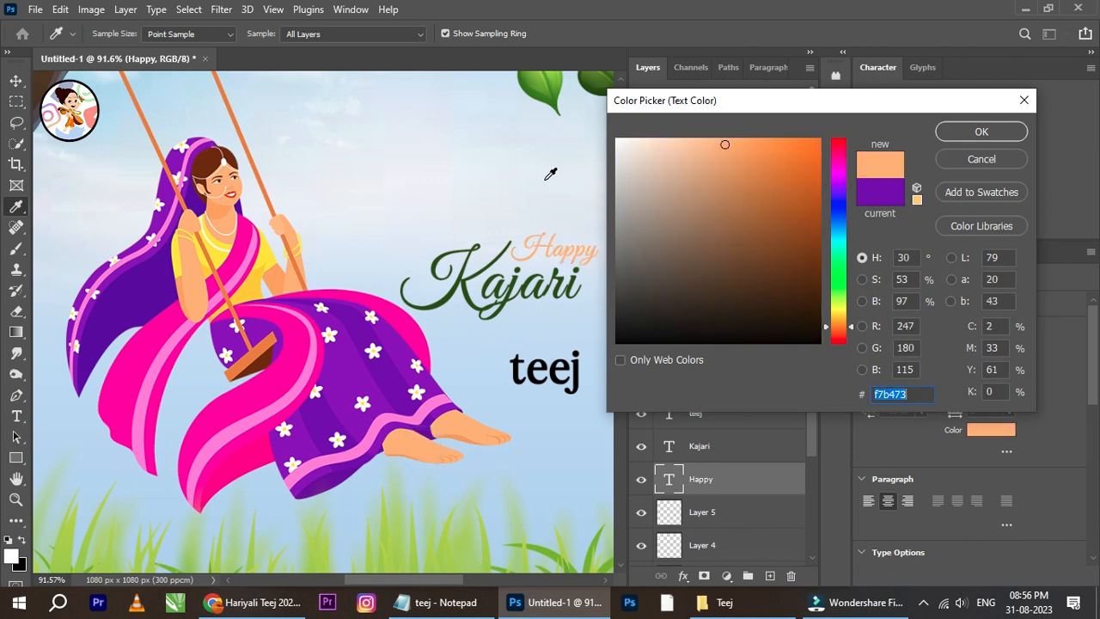
pyautogui.click(222, 240)
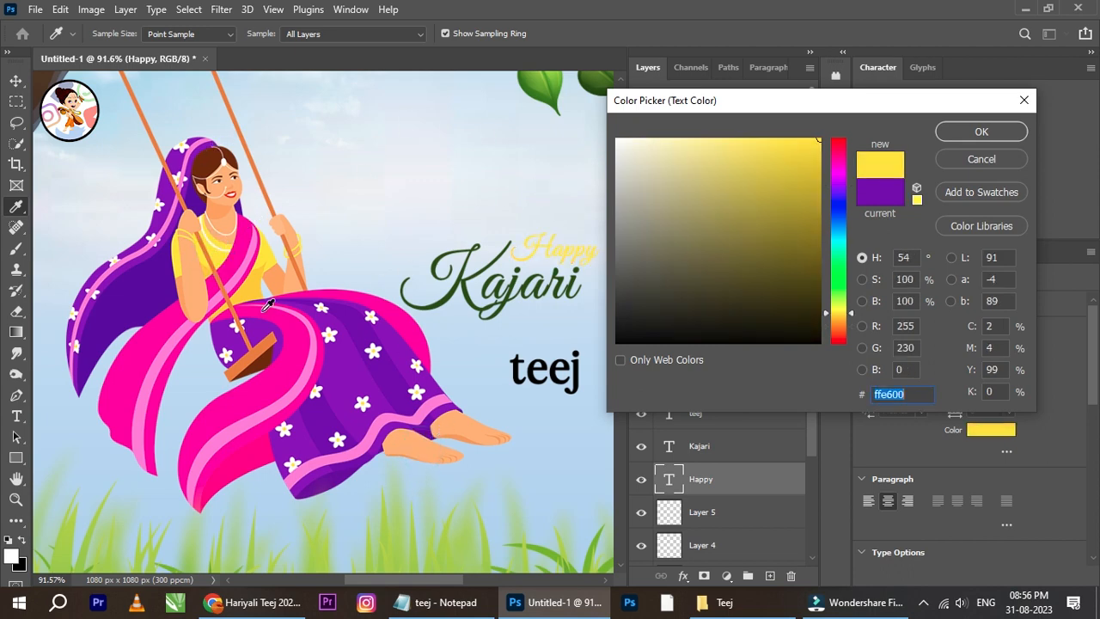
pyautogui.click(265, 354)
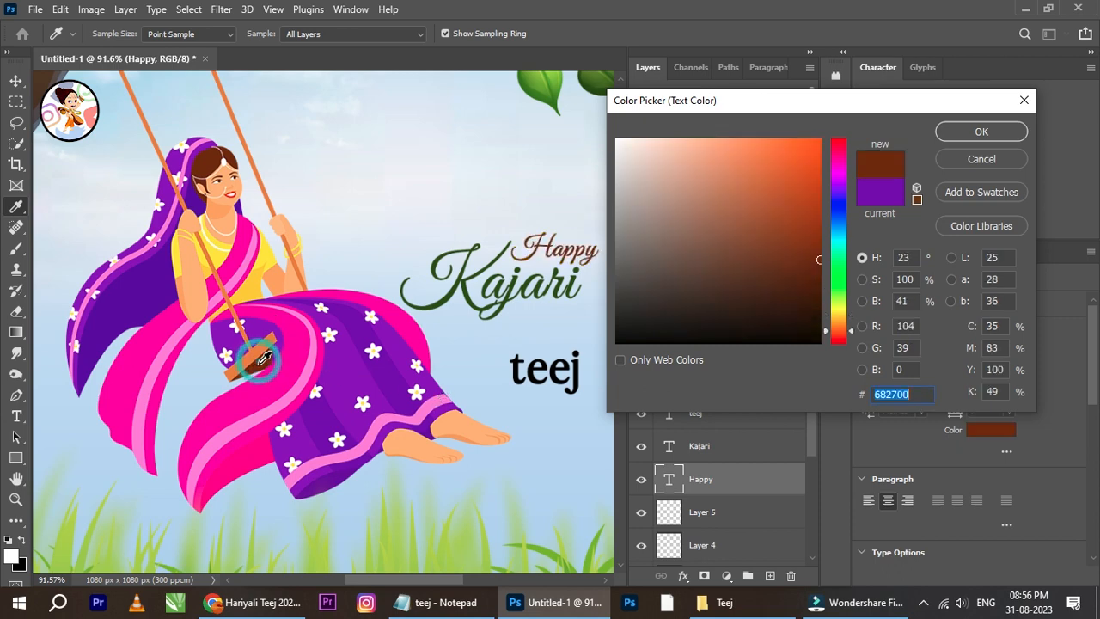
pyautogui.click(377, 351)
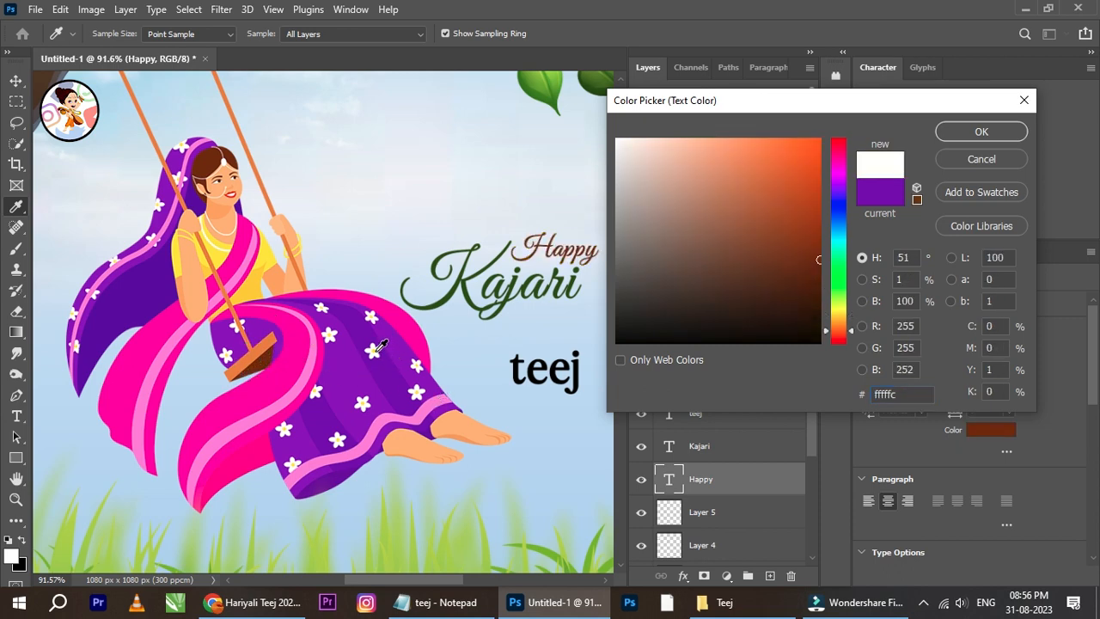
pyautogui.click(440, 436)
pyautogui.click(428, 430)
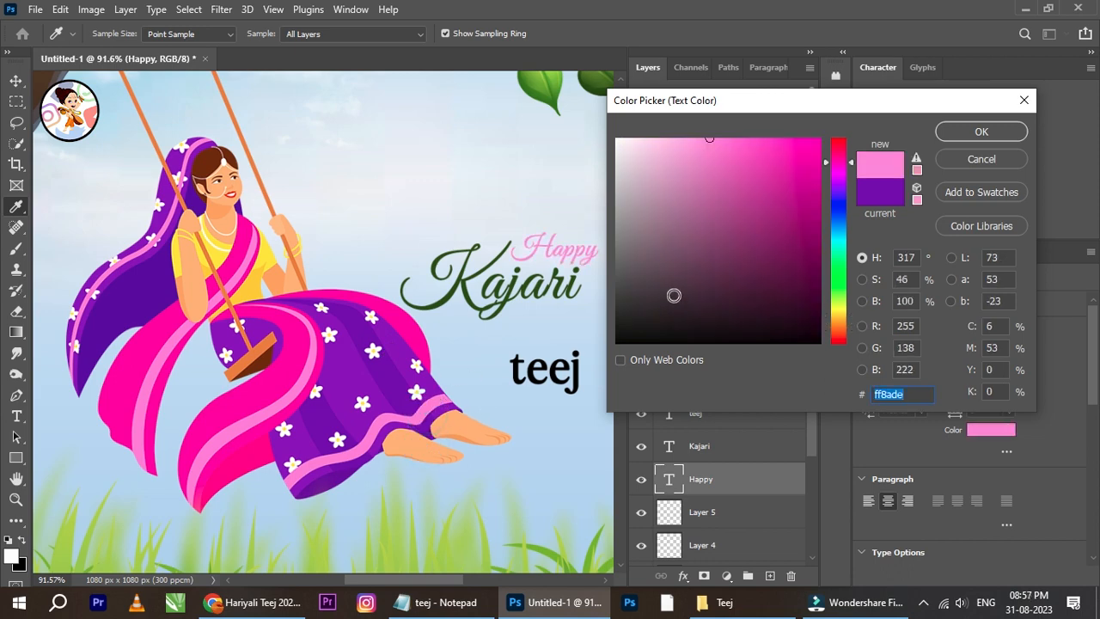
pyautogui.moveTo(744, 337); pyautogui.dragTo(822, 344)
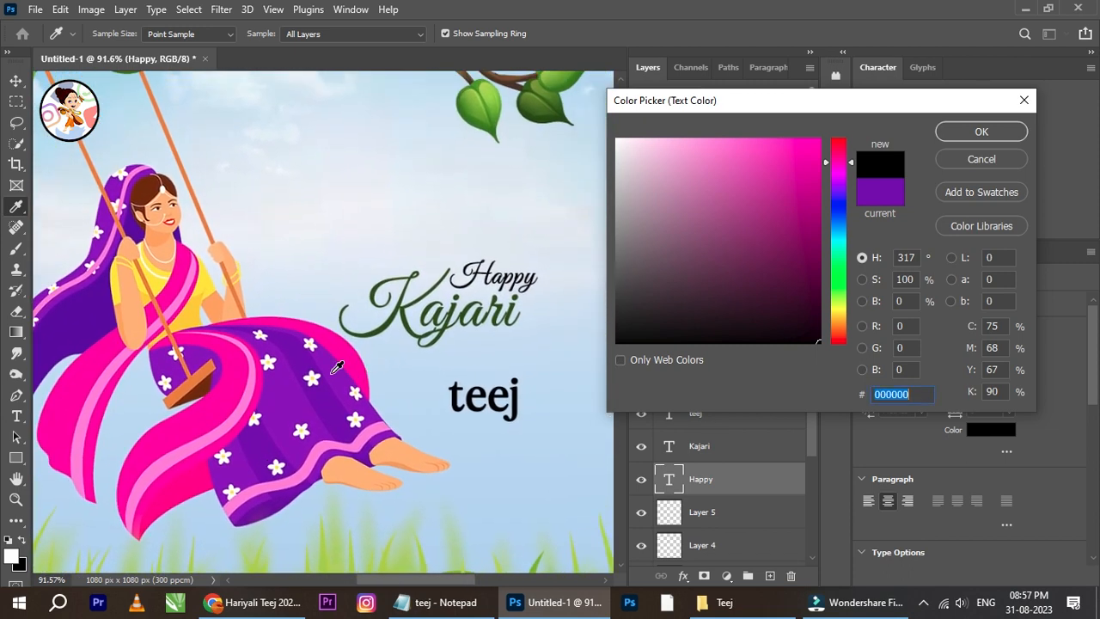
pyautogui.click(307, 350)
pyautogui.click(347, 360)
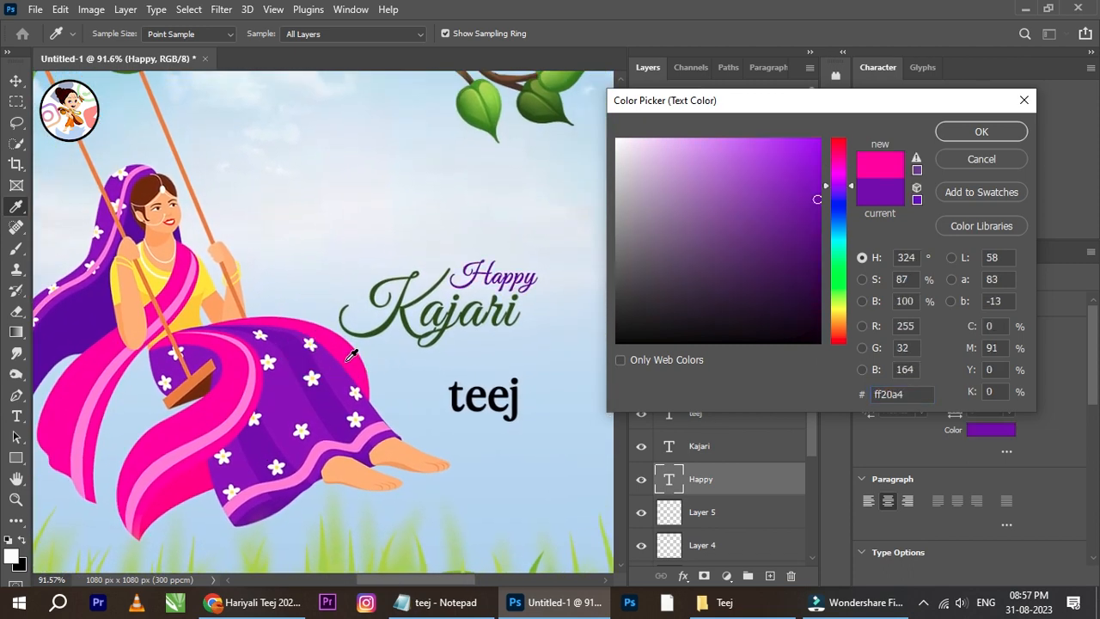
pyautogui.click(981, 131)
pyautogui.press('v')
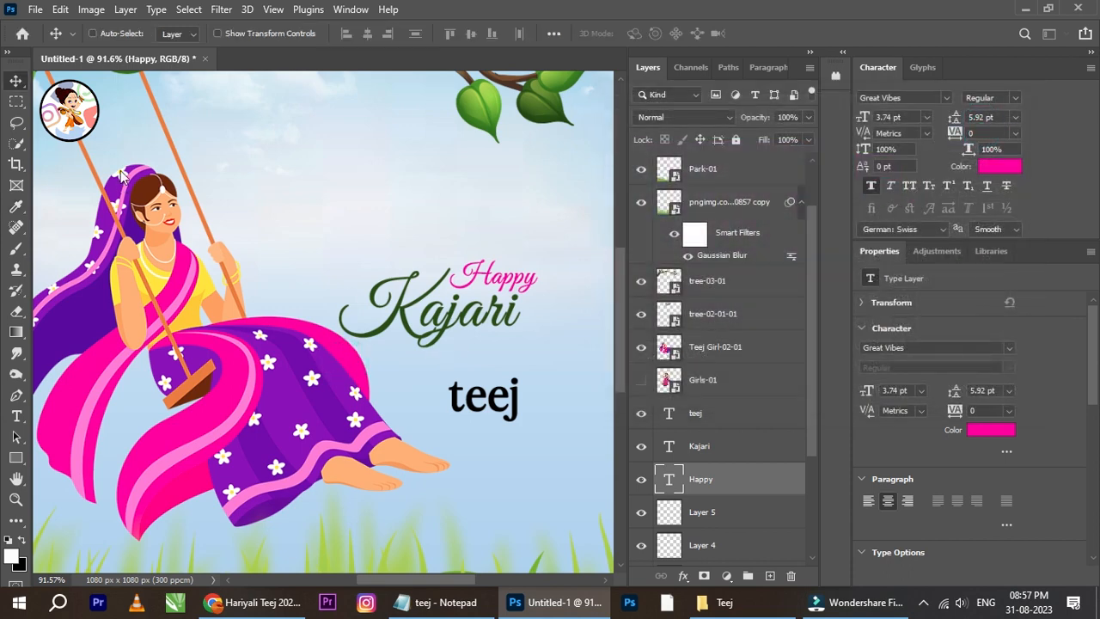
# Move the "teej" text up beneath "Kajari" and set its font to Great Vibes.
pyautogui.rightClick(481, 383)
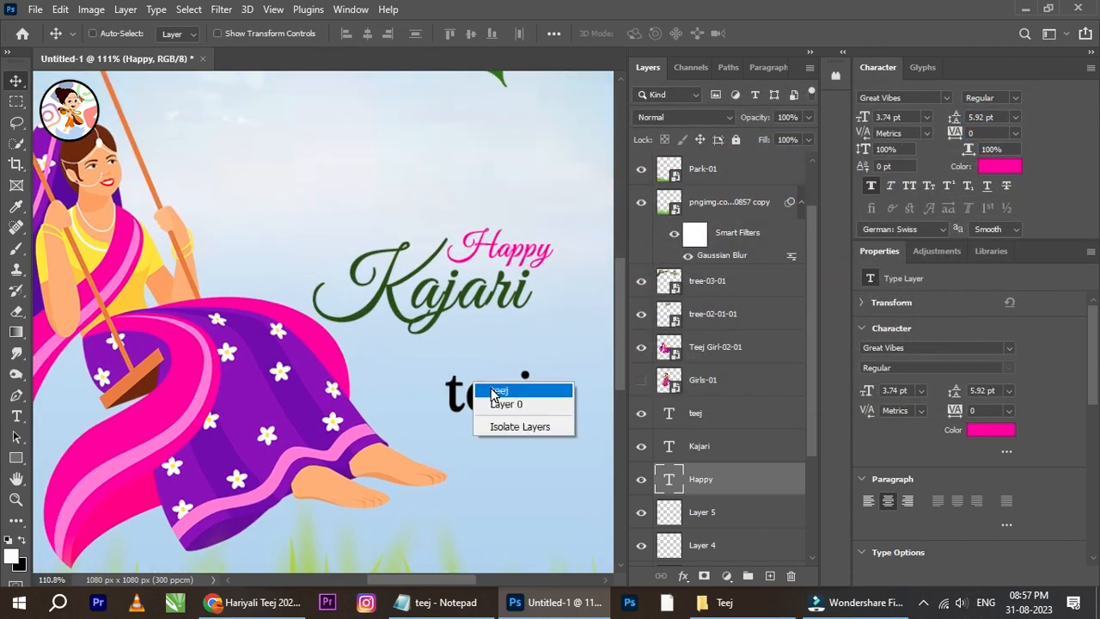
pyautogui.click(494, 388)
pyautogui.moveTo(505, 382); pyautogui.dragTo(501, 335)
pyautogui.click(17, 416)
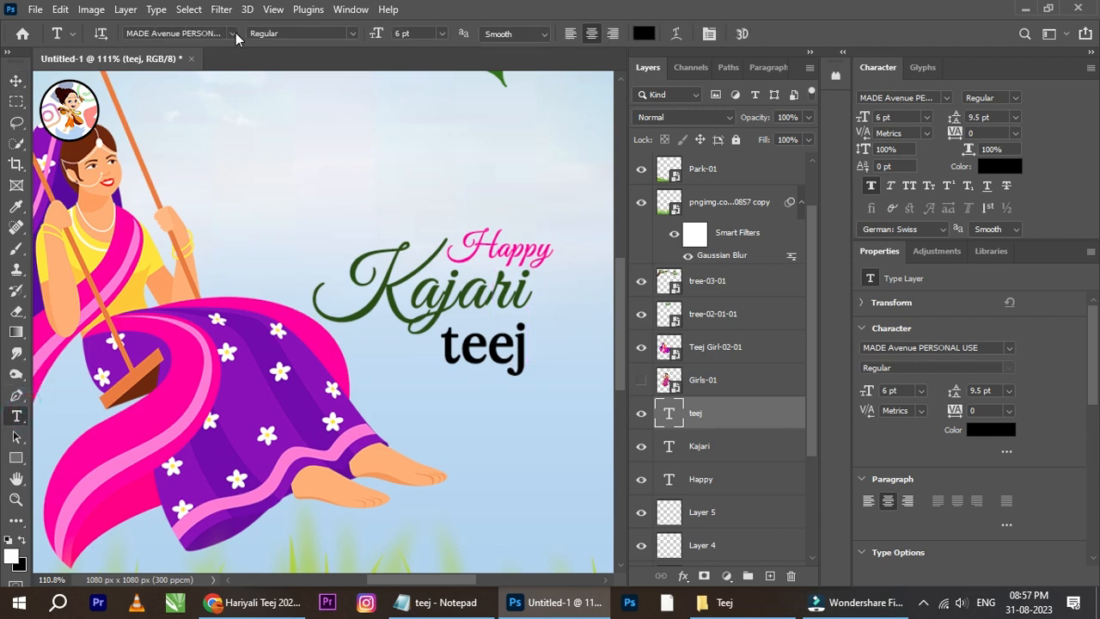
pyautogui.click(233, 33)
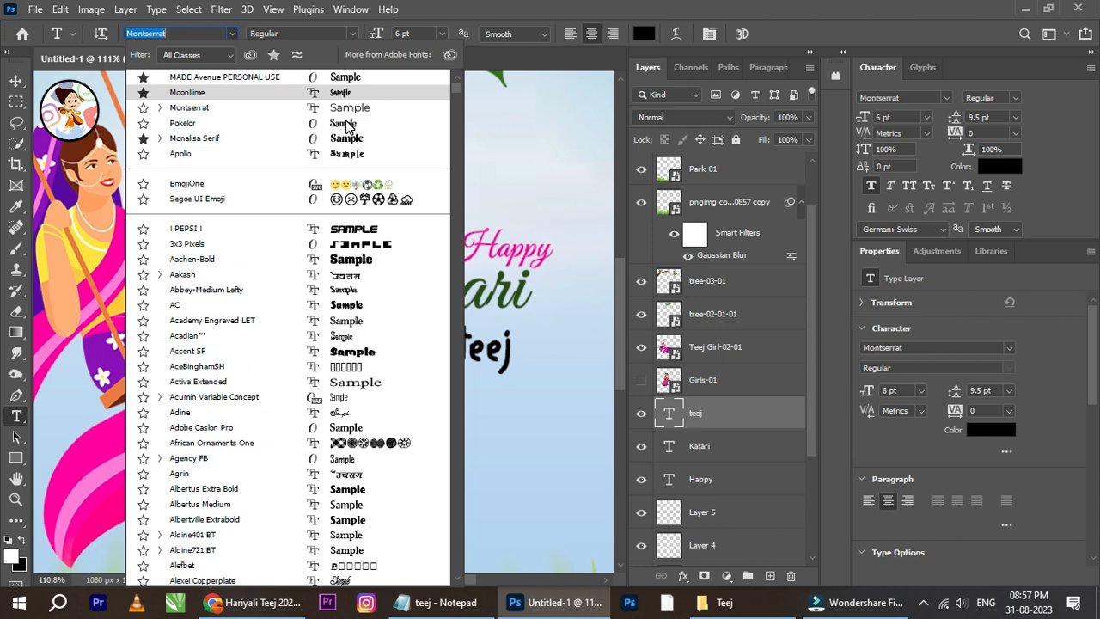
pyautogui.scroll(1, 361, 120)
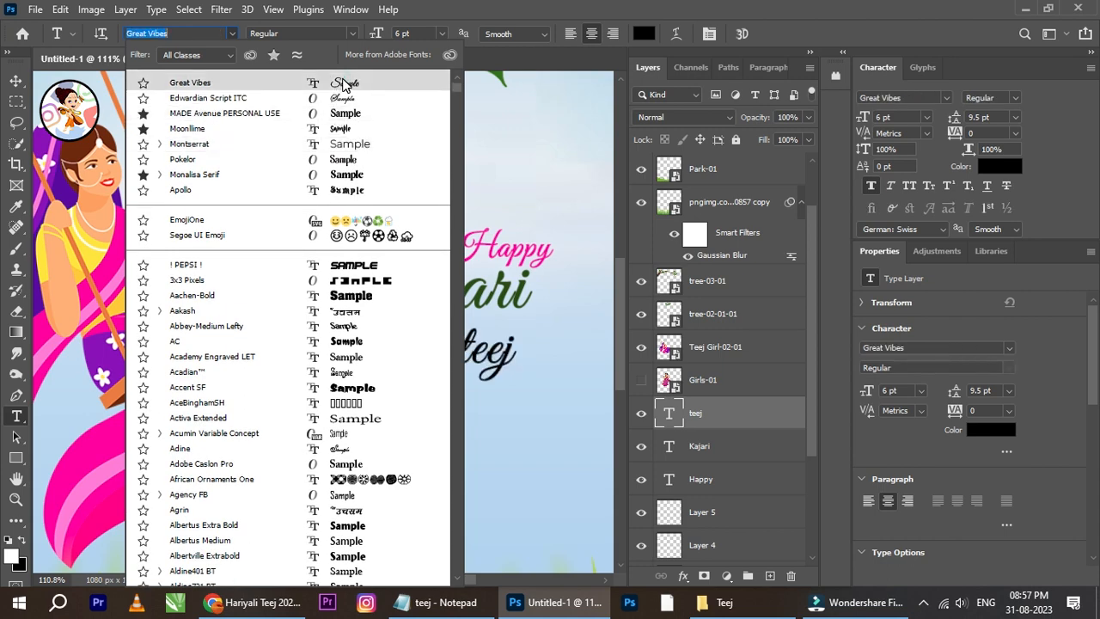
pyautogui.click(341, 85)
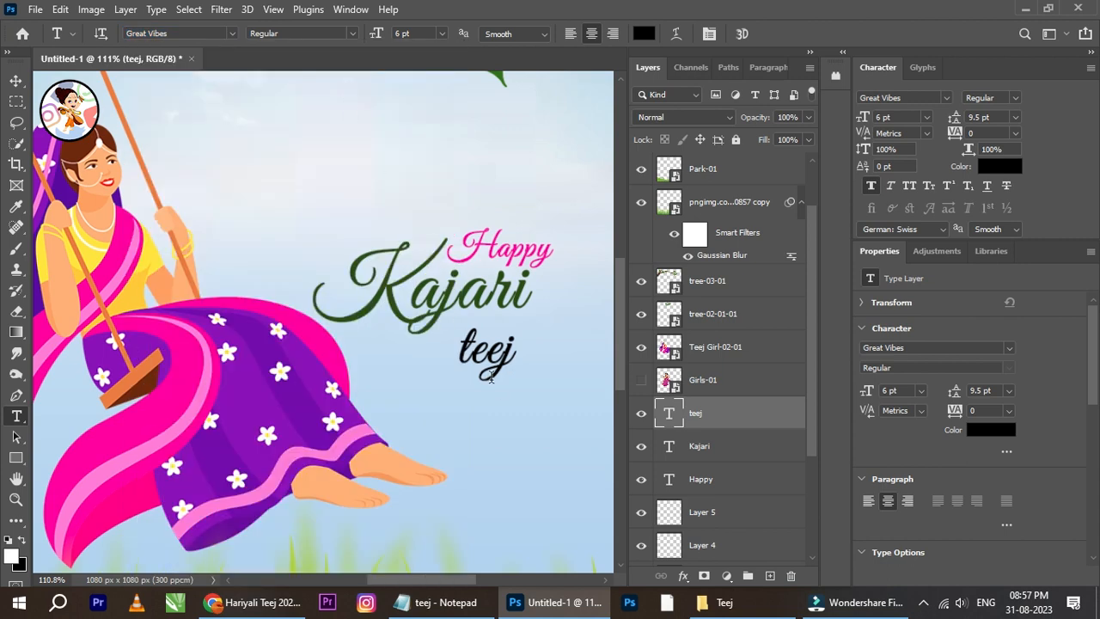
# Enlarge the "teej" text to about 8.31 pt and position it closely under the end of "Kajari".
pyautogui.click(16, 80)
pyautogui.moveTo(510, 366)
pyautogui.mouseDown()
pyautogui.moveTo(562, 434)
pyautogui.moveTo(507, 351)
pyautogui.mouseUp()
pyautogui.hotkey('ctrl', 't')
pyautogui.click(797, 33)
pyautogui.moveTo(494, 349); pyautogui.dragTo(497, 259)
pyautogui.click(17, 417)
pyautogui.scroll(1, 410, 288)
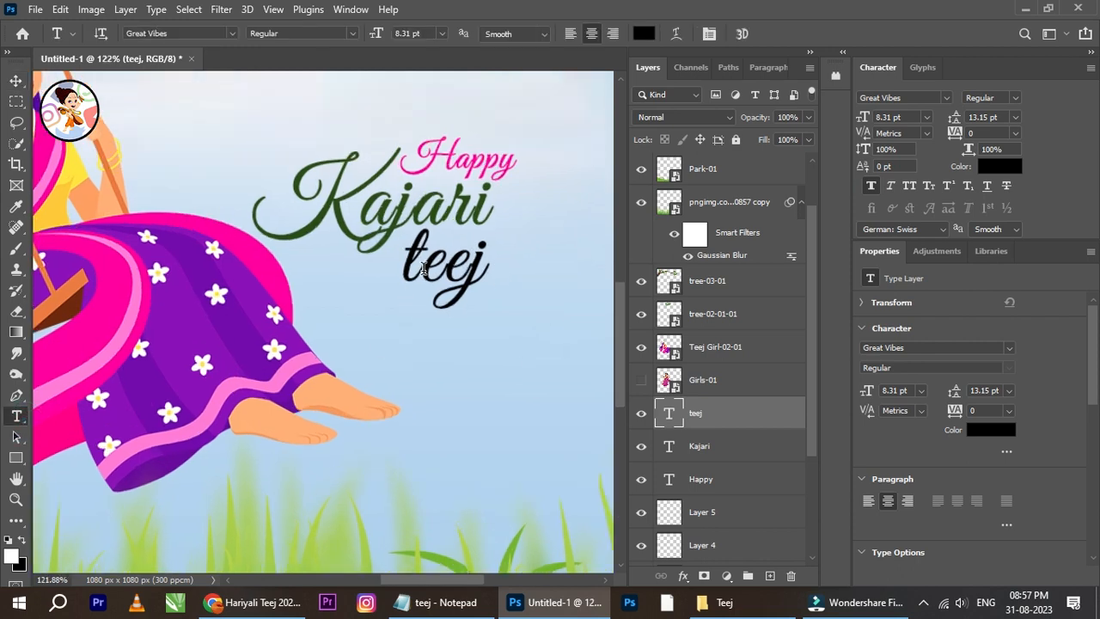
# Try capitalising the first letter of the "teej" text.
pyautogui.moveTo(403, 268); pyautogui.dragTo(424, 268)
pyautogui.write('T')
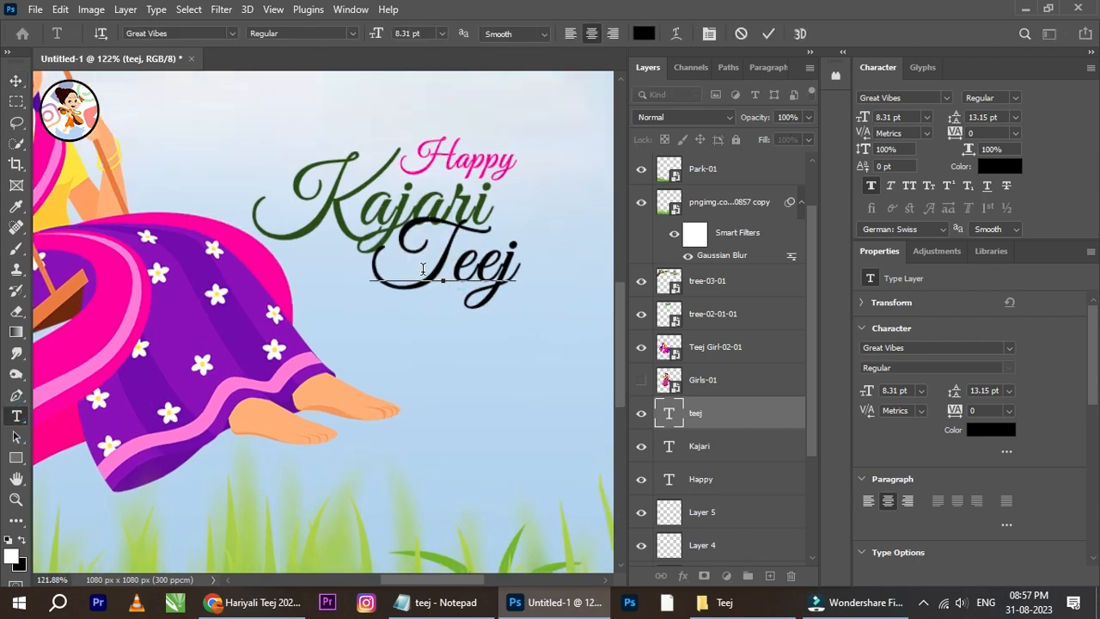
pyautogui.press('ctrl')
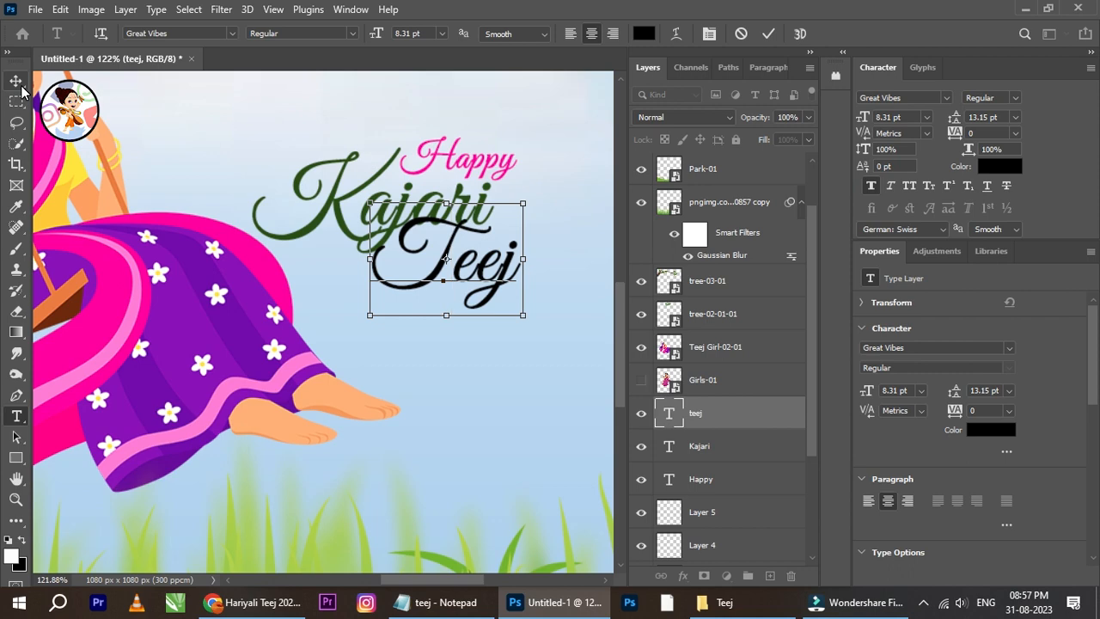
pyautogui.hotkey('ctrl', 'z')
pyautogui.click(19, 86)
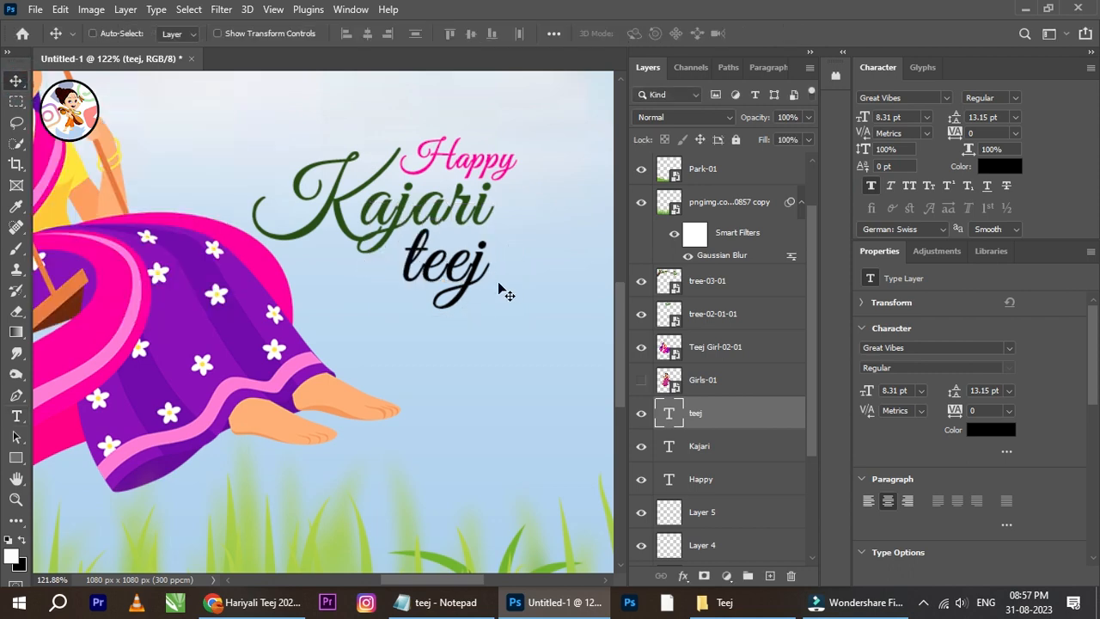
# Shift the "teej" text slightly to the right beneath the end of "Kajari".
pyautogui.moveTo(464, 275); pyautogui.dragTo(473, 276)
pyautogui.scroll(-2, 477, 262)
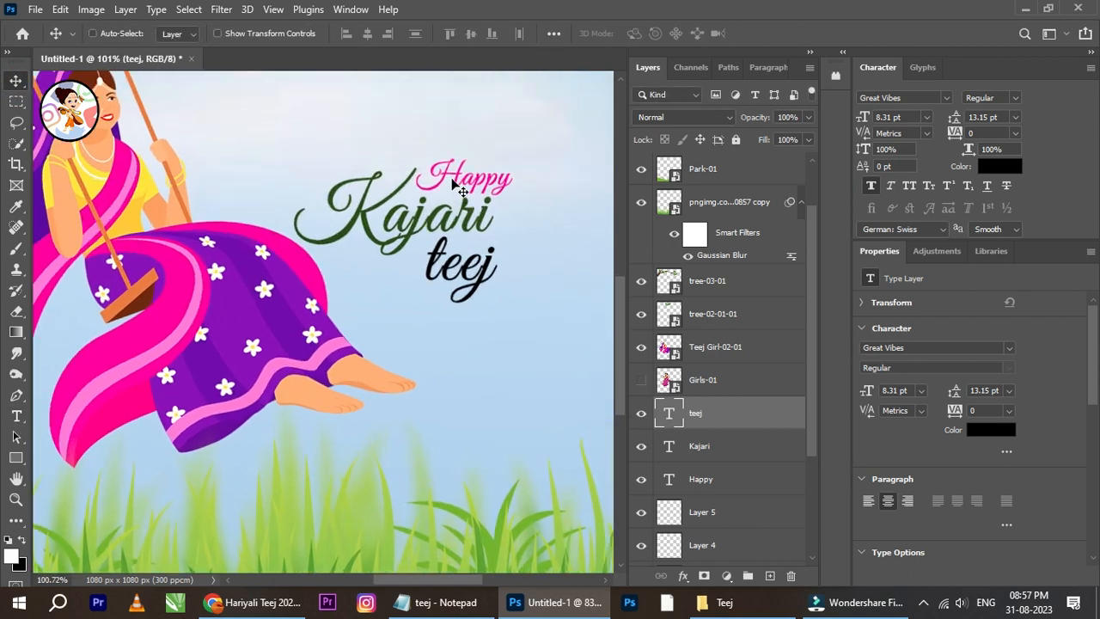
pyautogui.scroll(1, 456, 184)
pyautogui.click(17, 416)
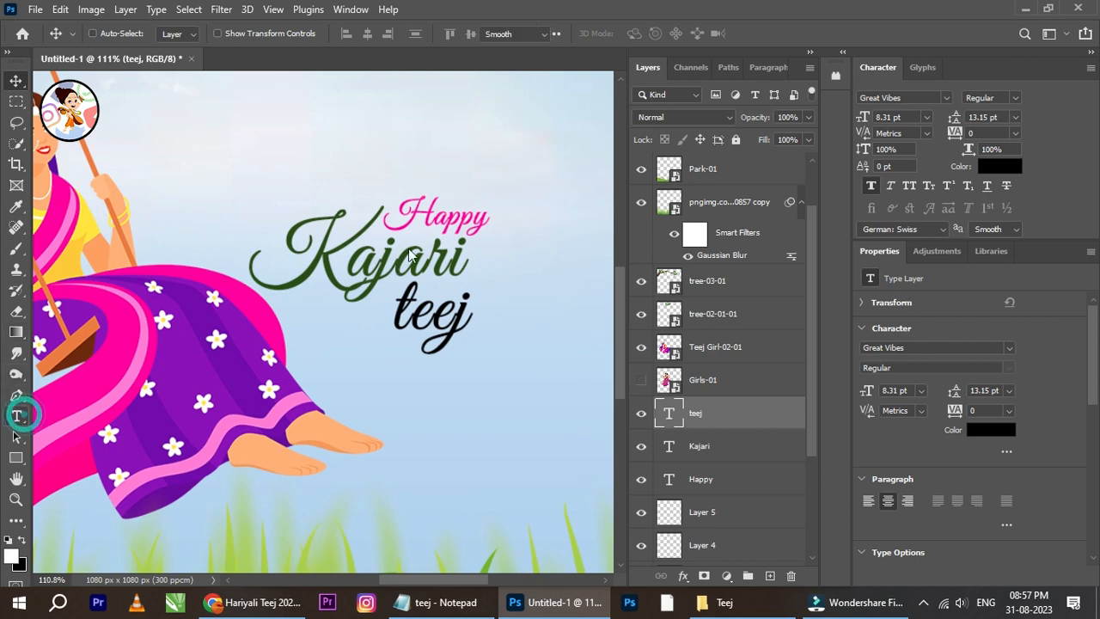
pyautogui.click(435, 209)
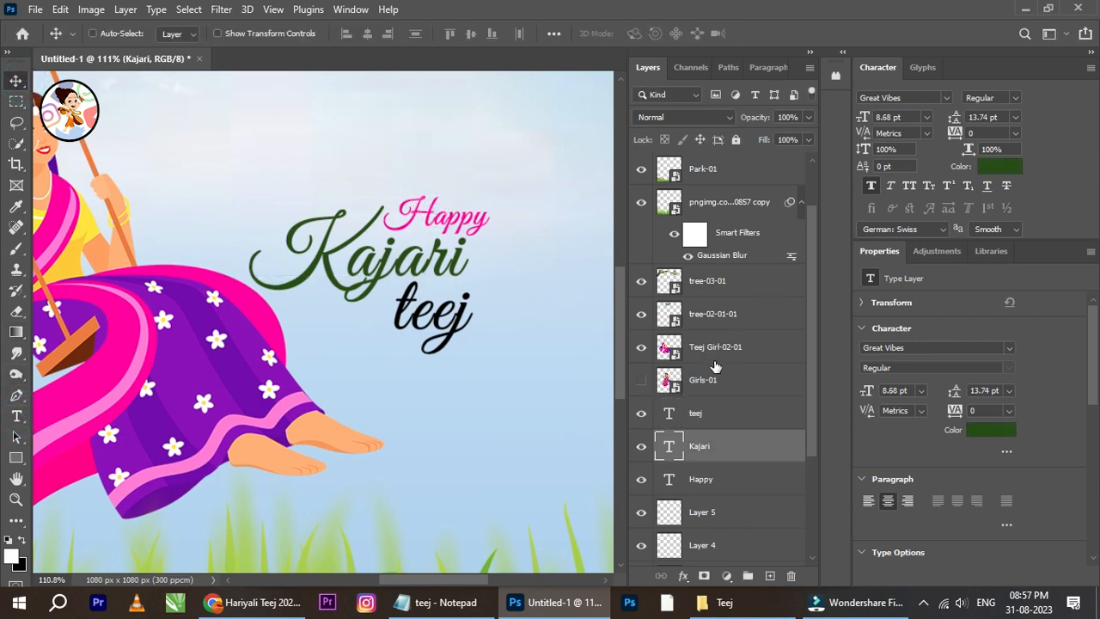
pyautogui.click(700, 483)
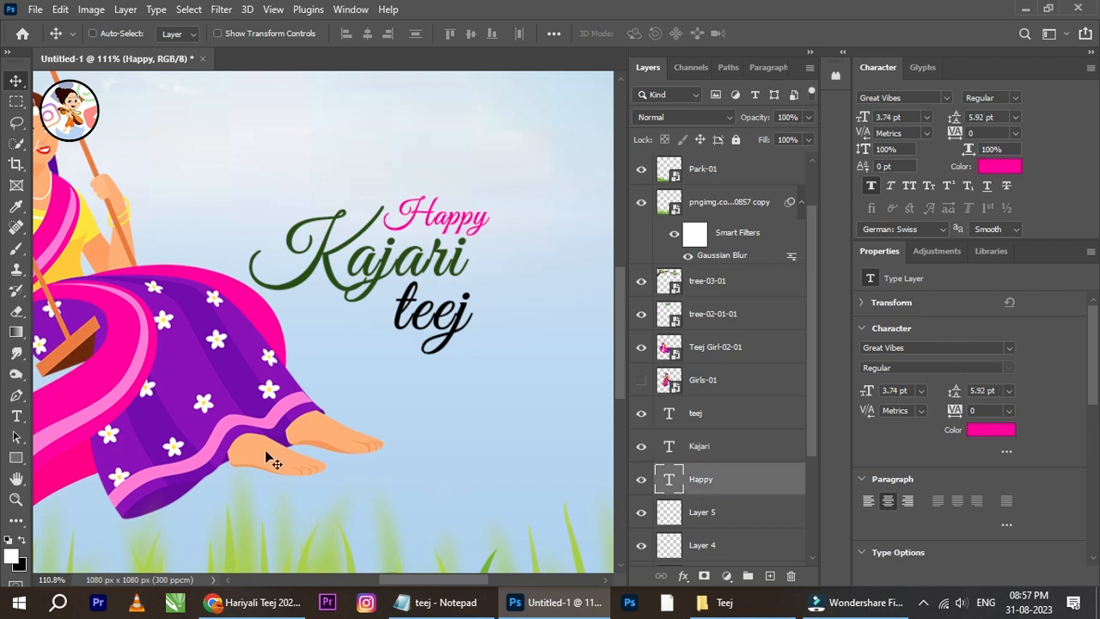
pyautogui.click(17, 417)
pyautogui.click(433, 210)
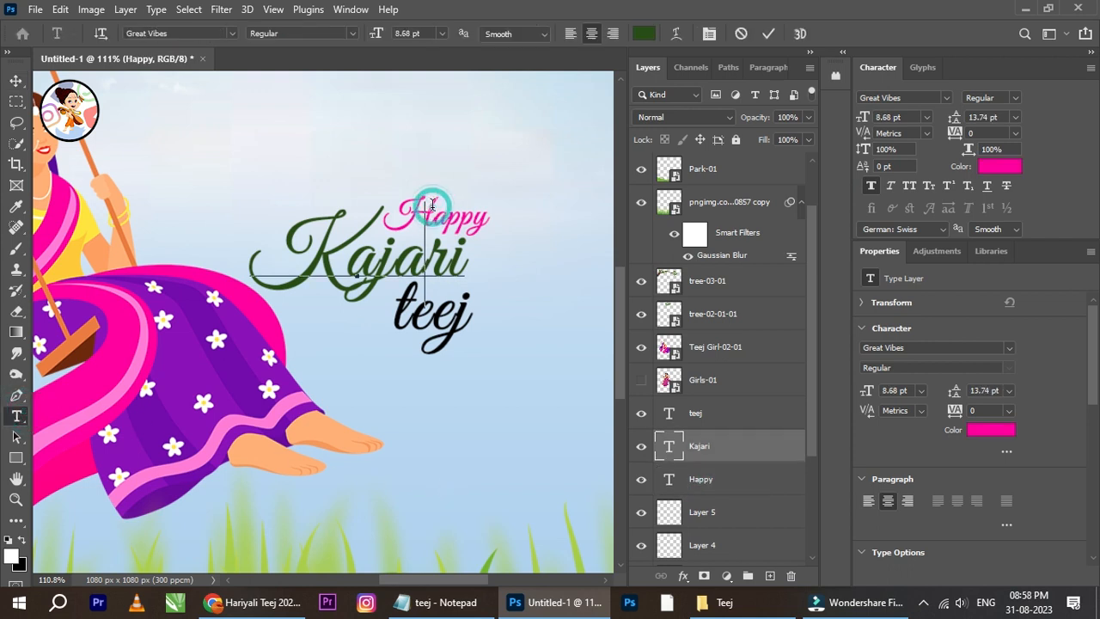
pyautogui.click(17, 82)
pyautogui.rightClick(455, 214)
pyautogui.click(468, 217)
pyautogui.moveTo(472, 218); pyautogui.dragTo(496, 176)
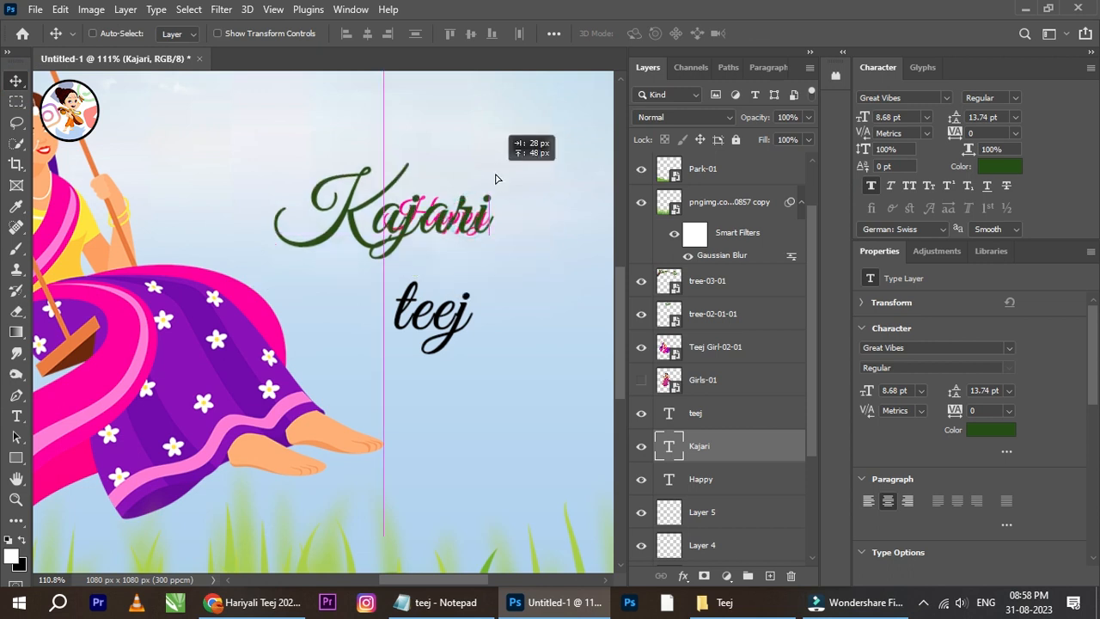
pyautogui.hotkey('ctrl', 'z')
# Move the "Happy" text clear of "Kajari" and change its capital H to lowercase so it reads "happy".
pyautogui.rightClick(453, 216)
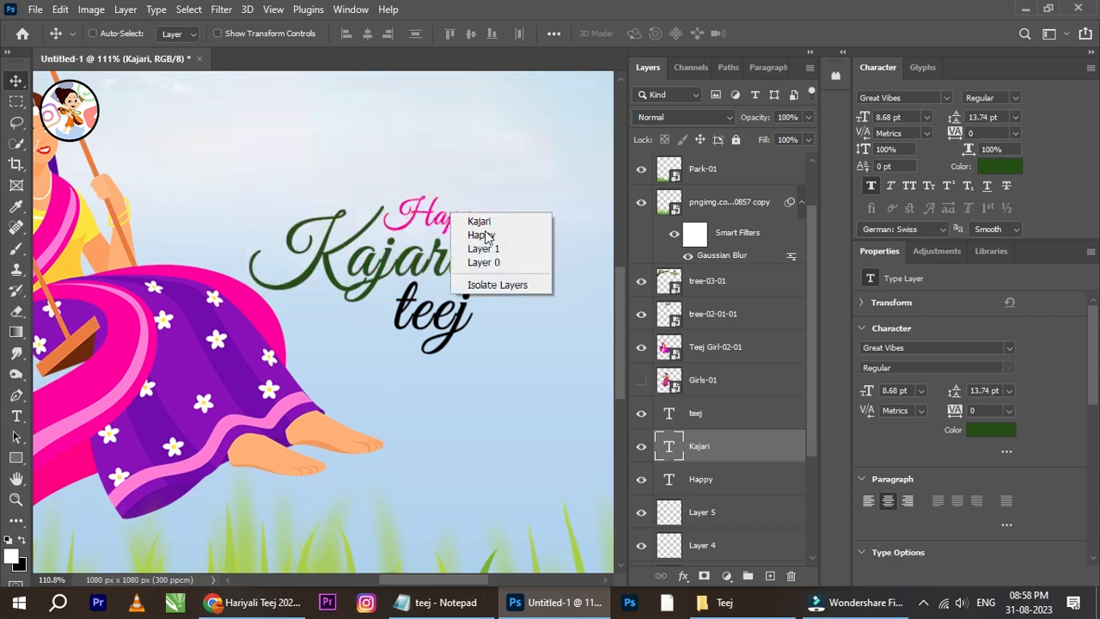
pyautogui.click(481, 234)
pyautogui.moveTo(442, 245); pyautogui.dragTo(466, 214)
pyautogui.click(17, 417)
pyautogui.moveTo(455, 182); pyautogui.dragTo(423, 174)
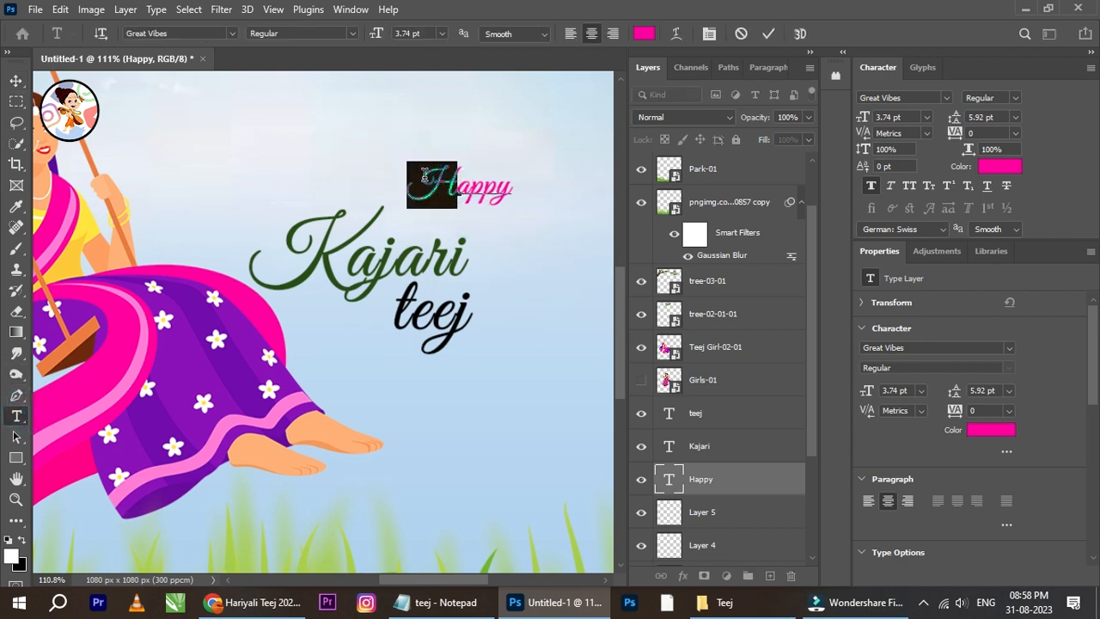
pyautogui.write('h')
pyautogui.click(19, 81)
# Place the lowercase "happy" text closely above the end of "Kajari".
pyautogui.scroll(2, 451, 205)
pyautogui.moveTo(467, 191); pyautogui.dragTo(418, 223)
pyautogui.press('Up')
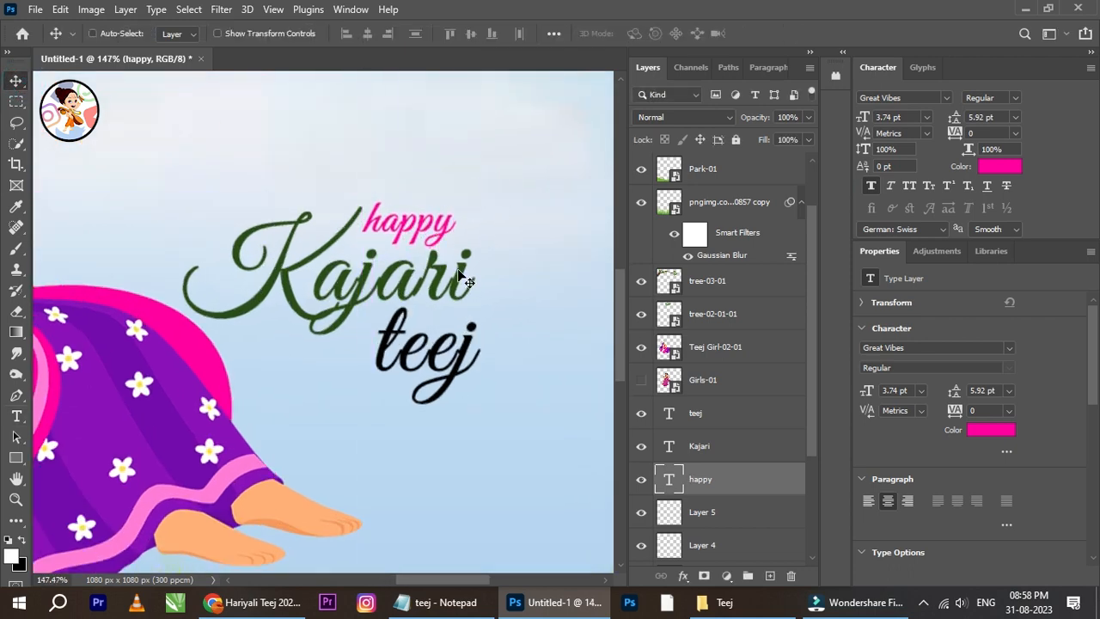
# Recolour the "teej" text pink (fe2aa7), sampled from the "happy" text.
pyautogui.rightClick(450, 365)
pyautogui.click(464, 364)
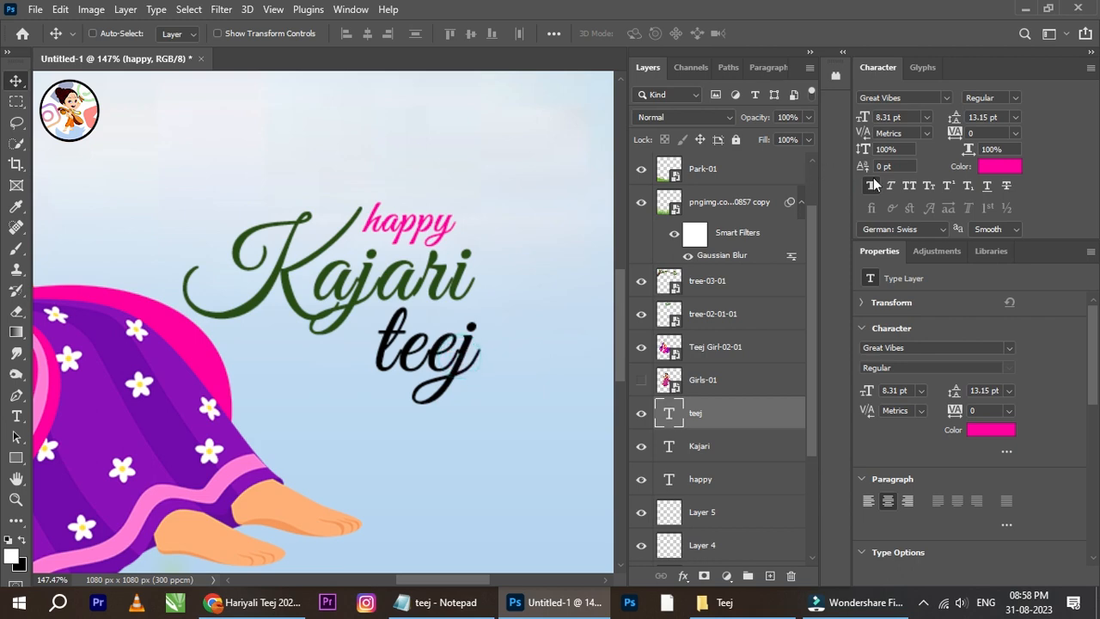
pyautogui.click(983, 167)
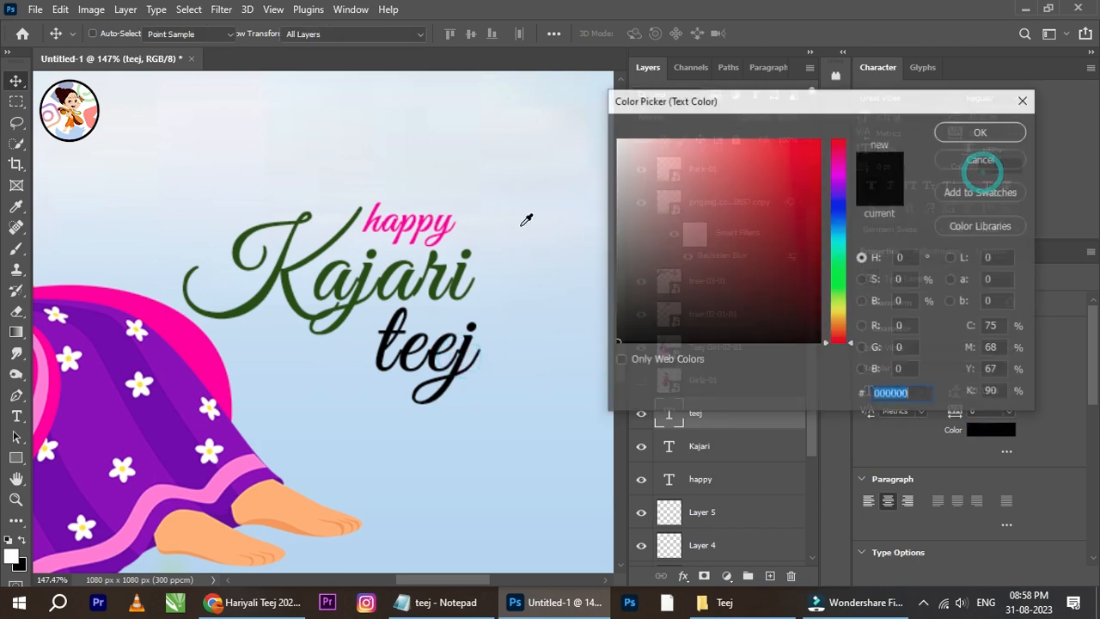
pyautogui.click(451, 221)
pyautogui.click(447, 222)
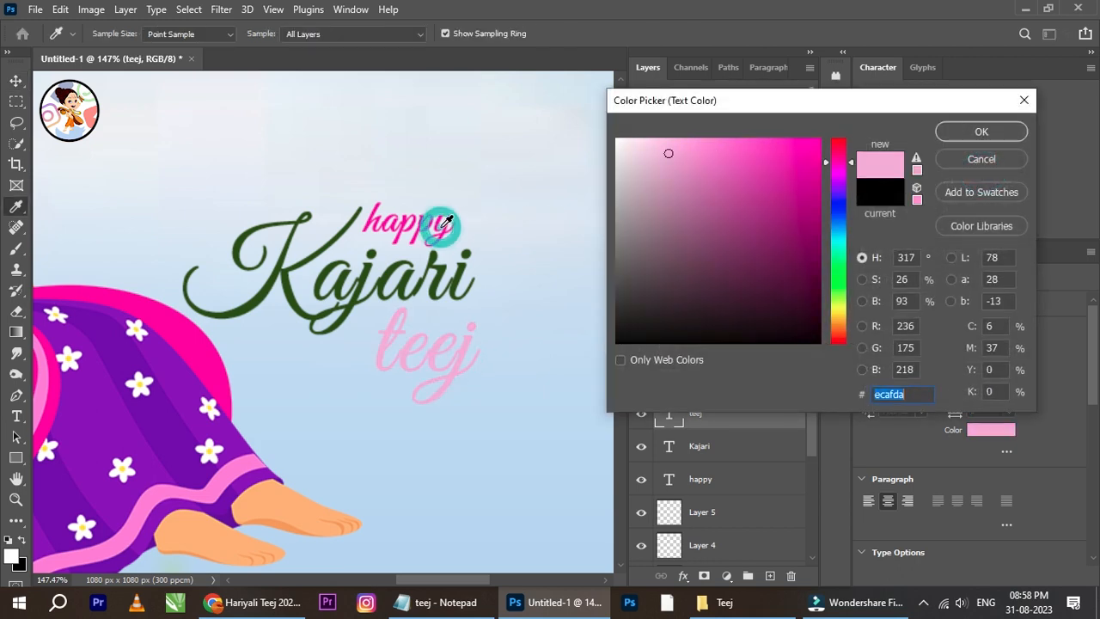
pyautogui.click(447, 226)
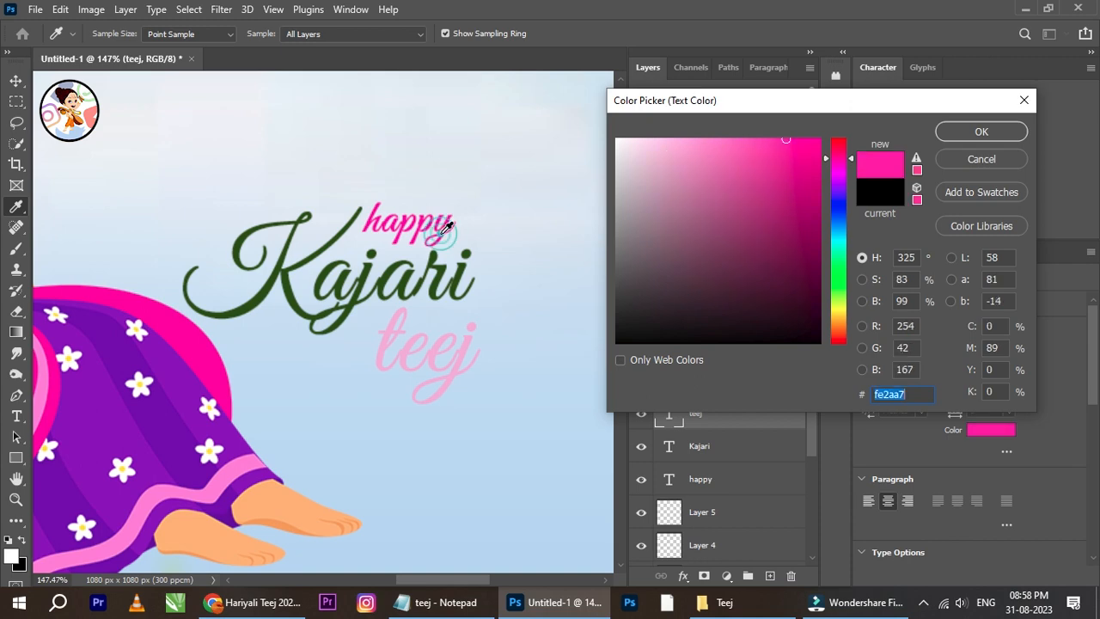
pyautogui.click(984, 134)
# Group the "teej", "Kajari" and "happy" text layers together.
pyautogui.scroll(-5, 413, 255)
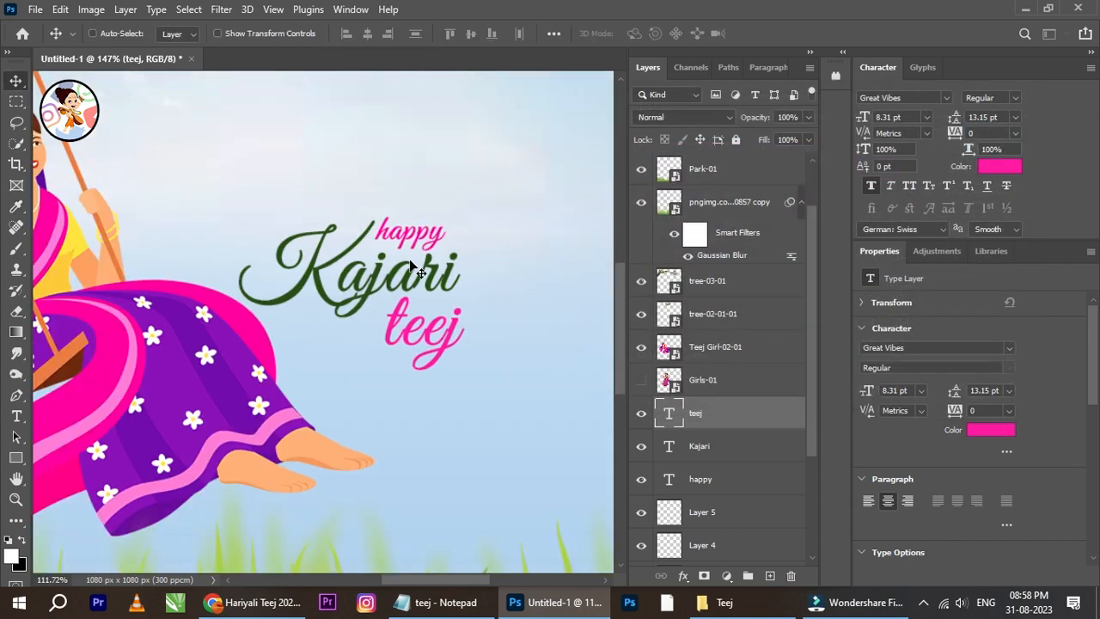
pyautogui.scroll(2, 413, 255)
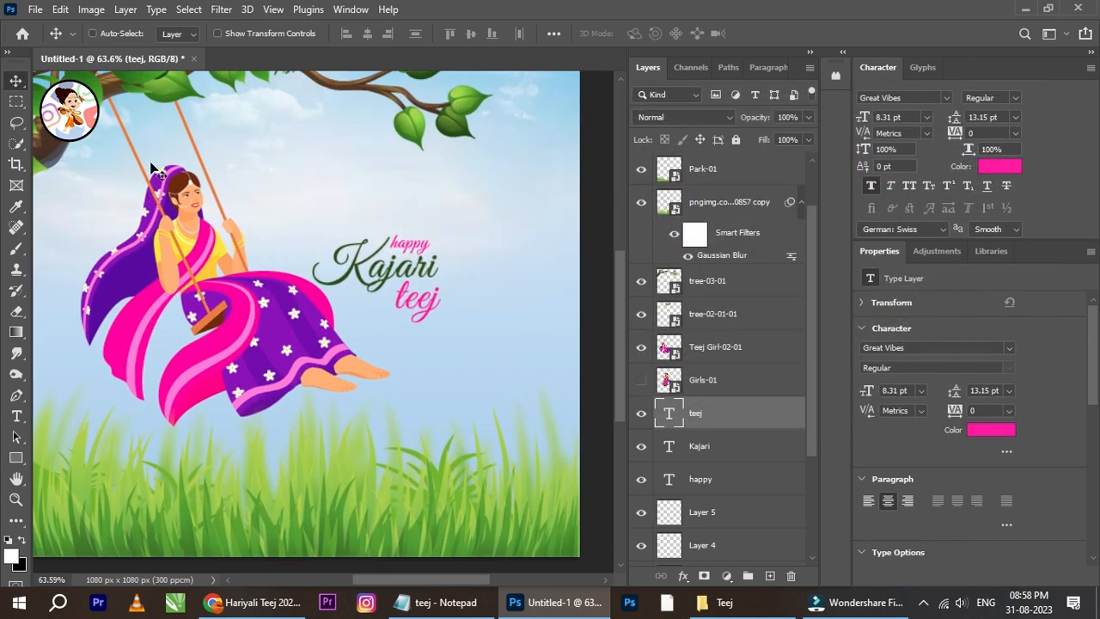
pyautogui.keyDown('ctrl'); pyautogui.click(715, 456); pyautogui.keyUp('ctrl')
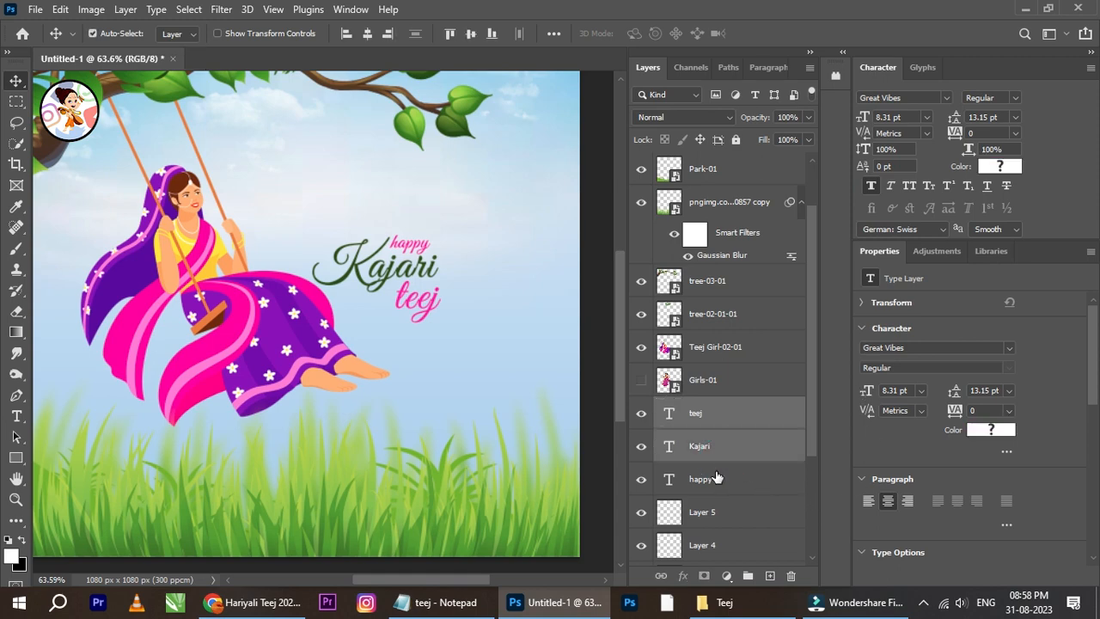
pyautogui.keyDown('ctrl'); pyautogui.click(711, 478); pyautogui.keyUp('ctrl')
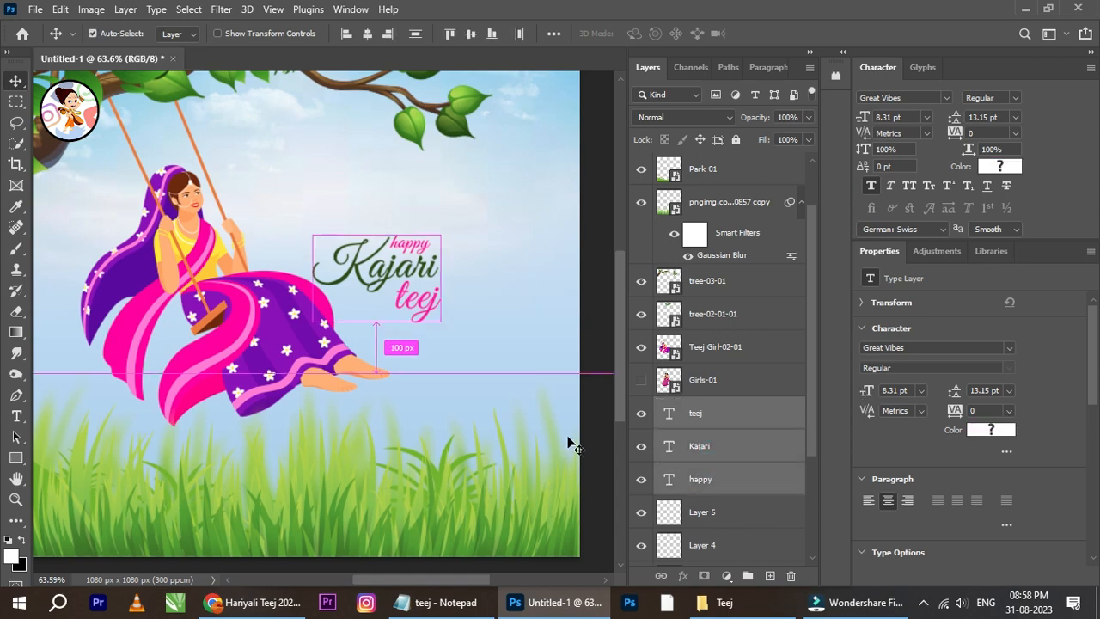
pyautogui.hotkey('ctrl', 'g')
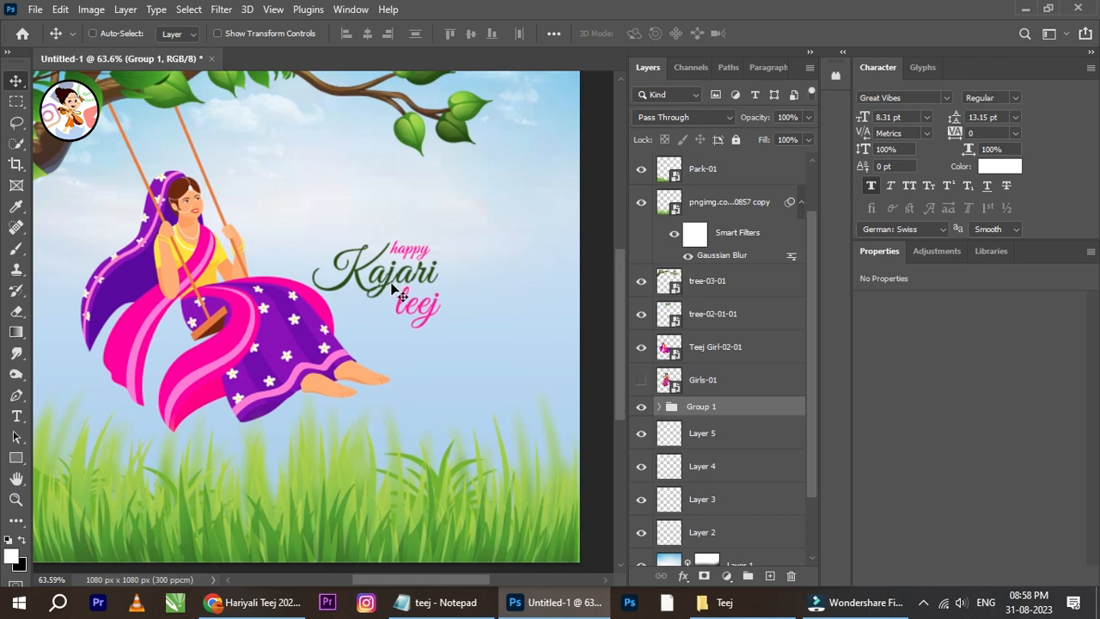
# Move the "teej" text inside the group slightly to the left beneath "Kajari".
pyautogui.scroll(2, 398, 294)
pyautogui.rightClick(409, 314)
pyautogui.click(445, 340)
pyautogui.scroll(3, 422, 297)
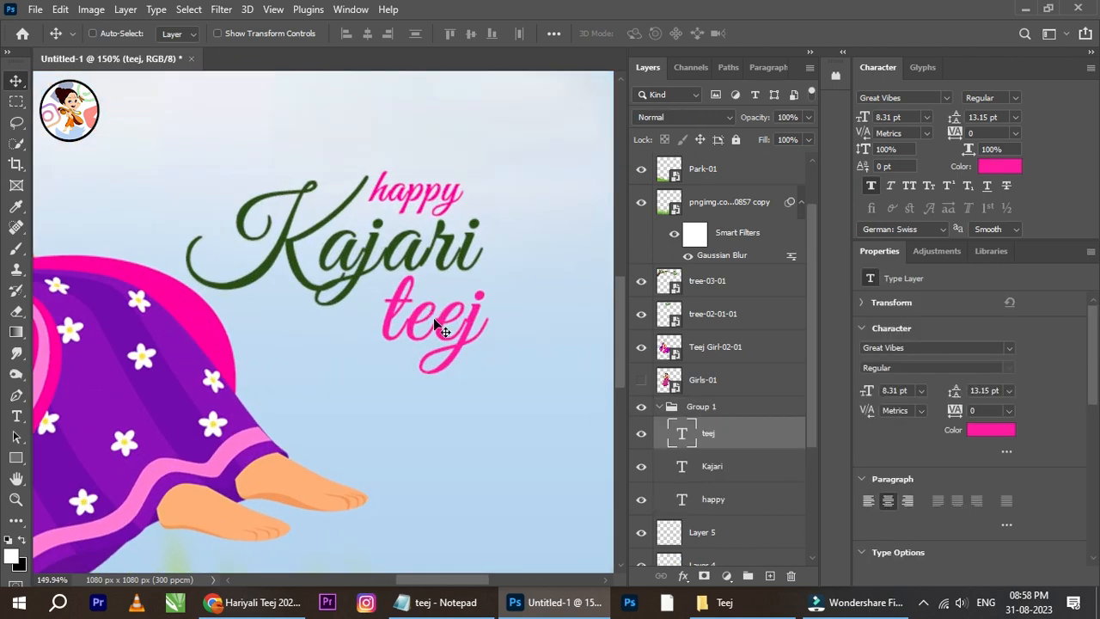
pyautogui.moveTo(424, 320)
pyautogui.mouseDown()
pyautogui.moveTo(433, 330)
pyautogui.moveTo(424, 315)
pyautogui.moveTo(407, 320)
pyautogui.mouseUp()
# Nudge the "happy" text slightly down and left, closer to "Kajari".
pyautogui.rightClick(418, 197)
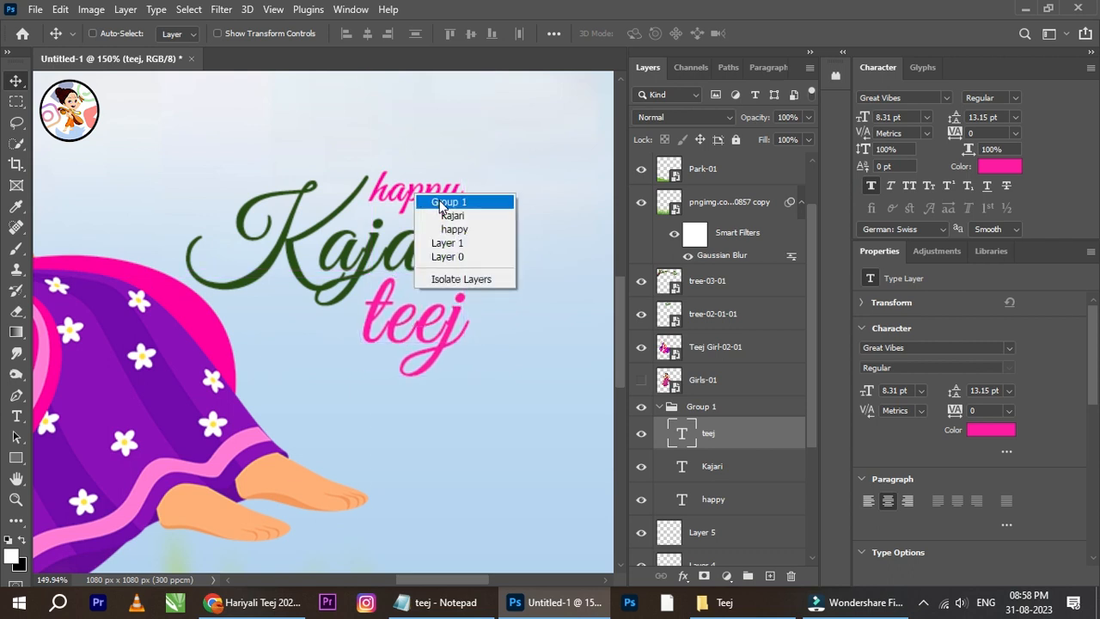
pyautogui.click(453, 229)
pyautogui.moveTo(433, 199); pyautogui.dragTo(434, 201)
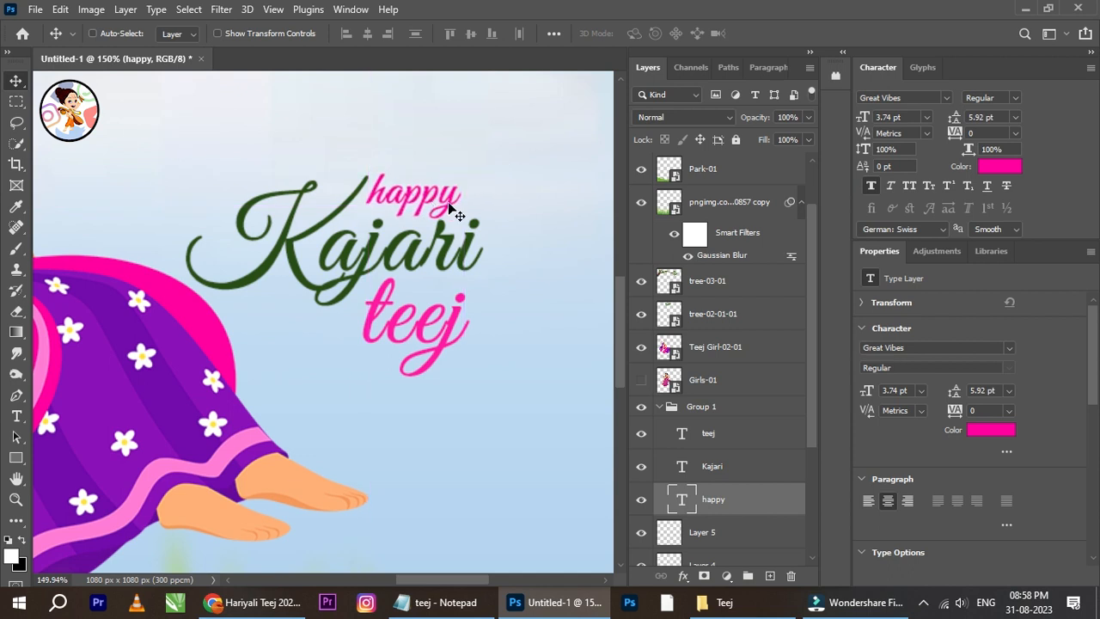
pyautogui.scroll(-1, 450, 270)
pyautogui.scroll(-1, 449, 270)
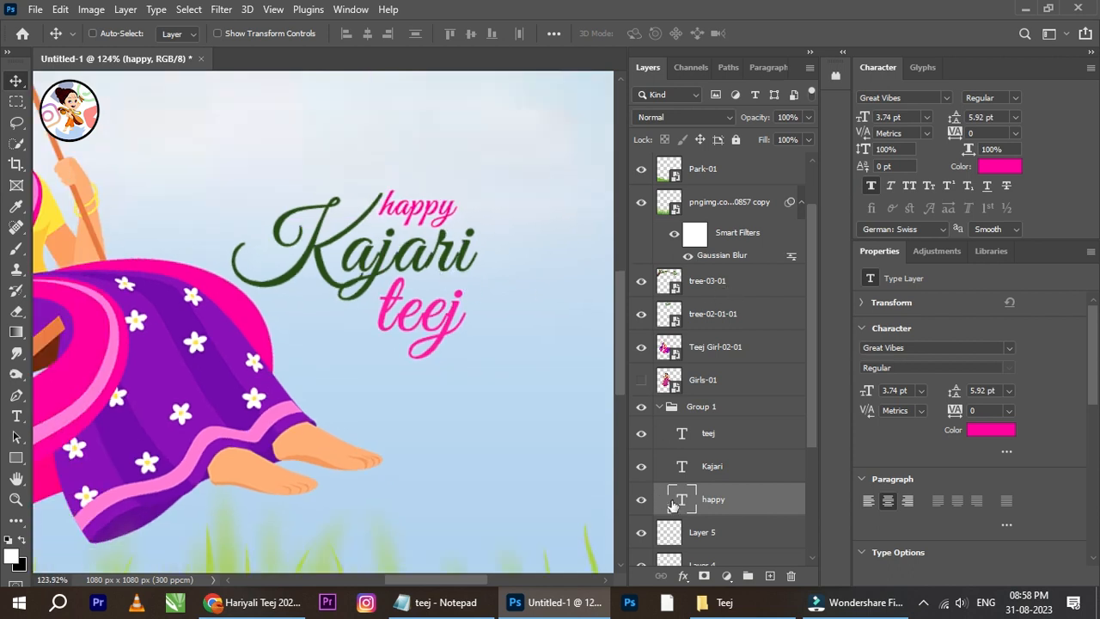
# Collapse the text group and scale it up to about 163%, roughly 400 x 275 px, in the sky beside the girl.
pyautogui.click(660, 409)
pyautogui.scroll(-12, 385, 229)
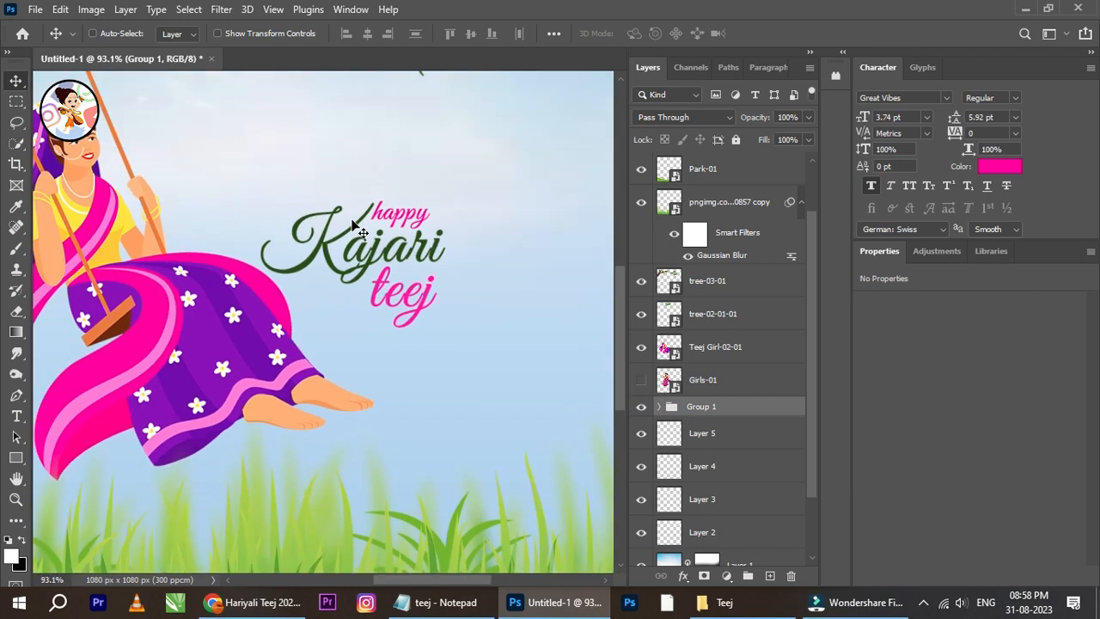
pyautogui.scroll(4, 407, 230)
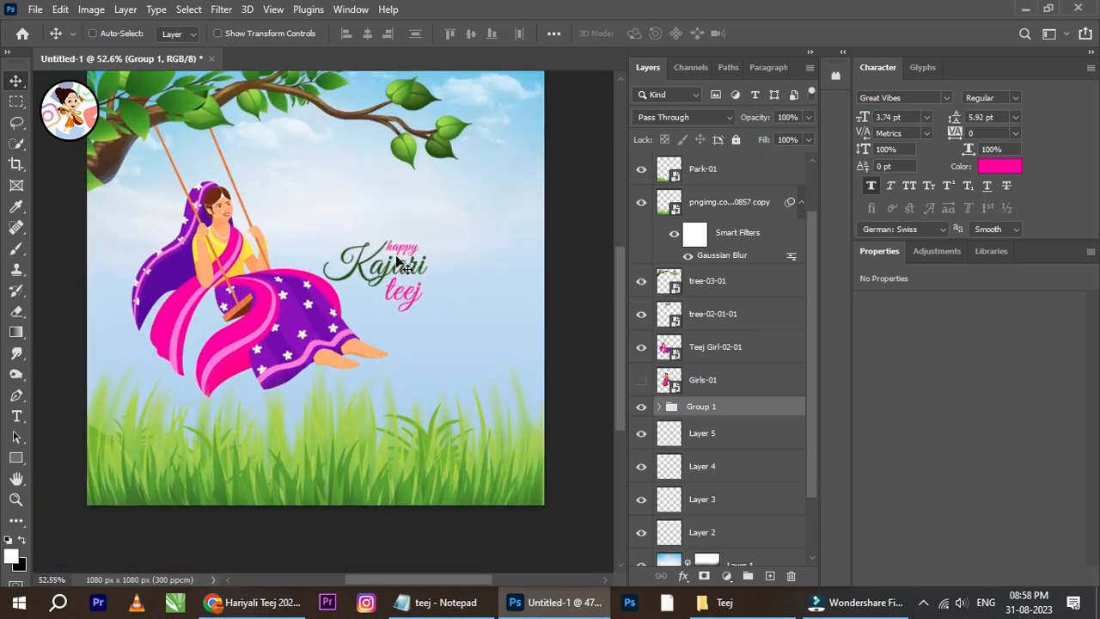
pyautogui.hotkey('ctrl', 't')
pyautogui.moveTo(429, 237); pyautogui.dragTo(463, 204)
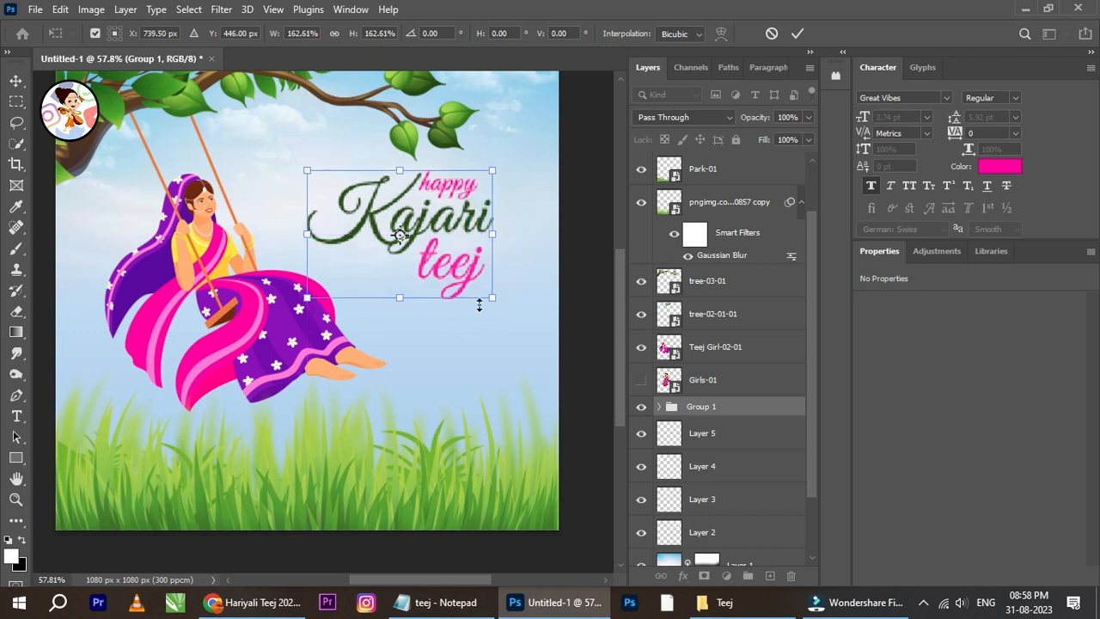
pyautogui.moveTo(496, 301); pyautogui.dragTo(493, 299)
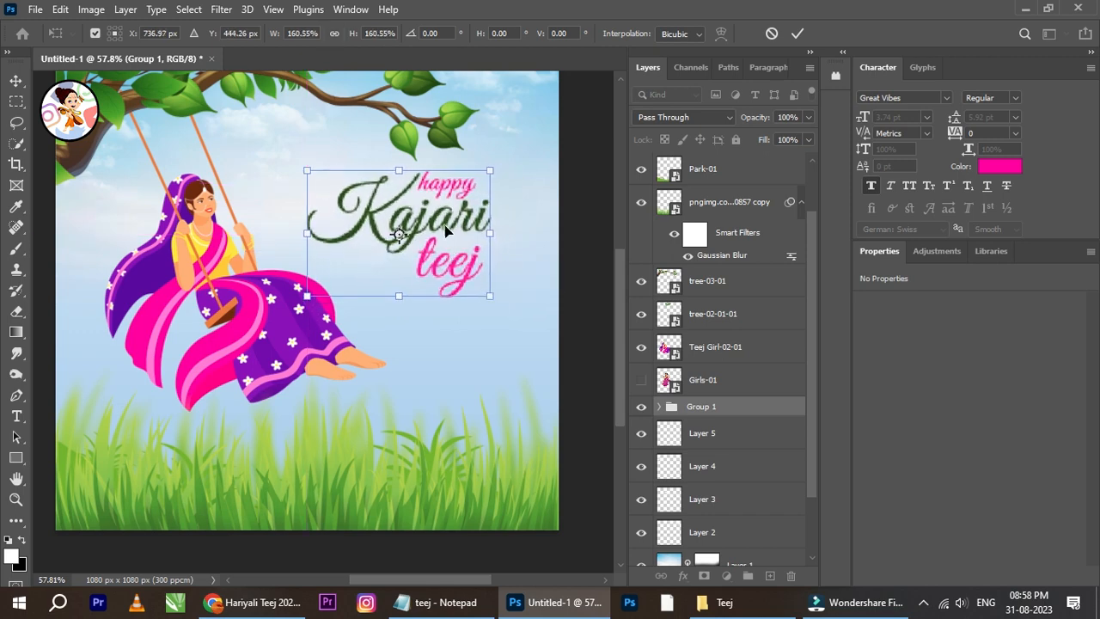
pyautogui.moveTo(444, 225); pyautogui.dragTo(455, 238)
pyautogui.moveTo(504, 314); pyautogui.dragTo(515, 287)
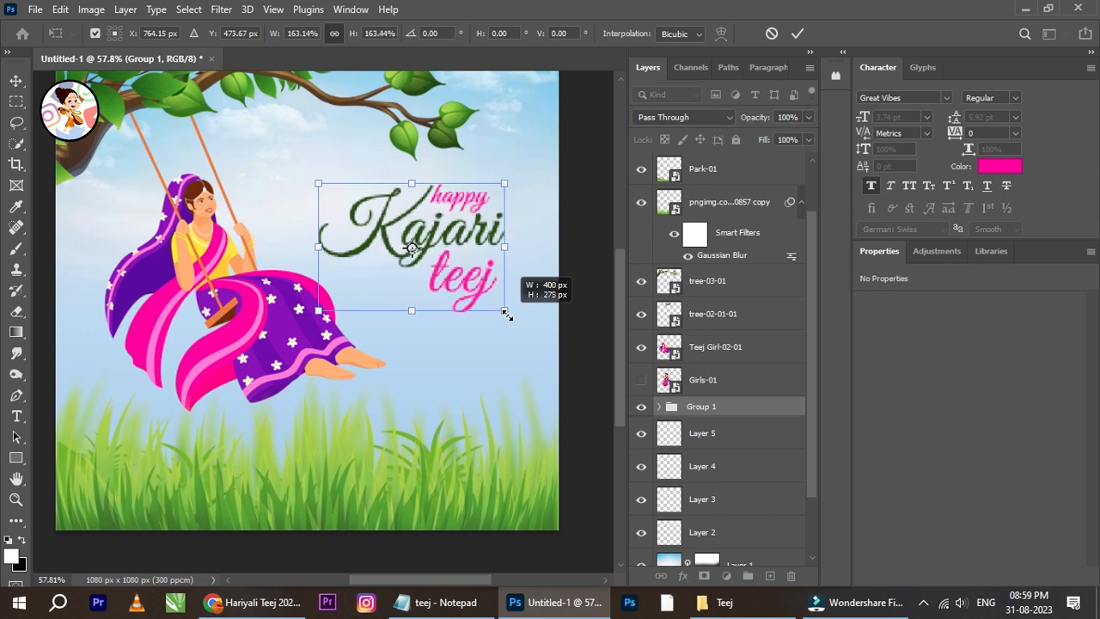
pyautogui.click(798, 32)
# Fine-tune the enlarged greeting group's position in the open sky beneath the branch.
pyautogui.press('Up')
pyautogui.press('Up')
pyautogui.press('Up')
pyautogui.press('Up')
pyautogui.press('Up')
pyautogui.press('Up')
pyautogui.press('Up')
pyautogui.press('Up')
pyautogui.press('Up')
pyautogui.press('Up')
pyautogui.press('Up')
pyautogui.press('Up')
pyautogui.press('Up')
pyautogui.press('Up')
pyautogui.press('Up')
pyautogui.press('Up')
pyautogui.press('Up')
pyautogui.press('Up')
pyautogui.press('Up')
pyautogui.press('Up')
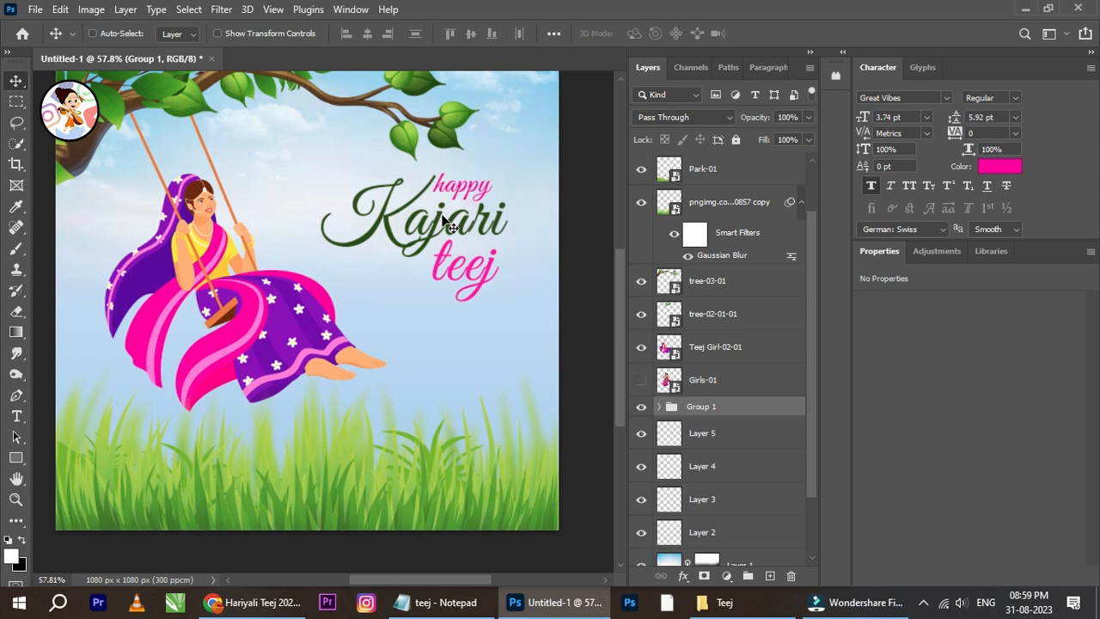
pyautogui.scroll(-1, 440, 236)
pyautogui.moveTo(428, 239); pyautogui.dragTo(461, 235)
pyautogui.scroll(1, 435, 233)
pyautogui.scroll(1, 398, 232)
pyautogui.press('t')
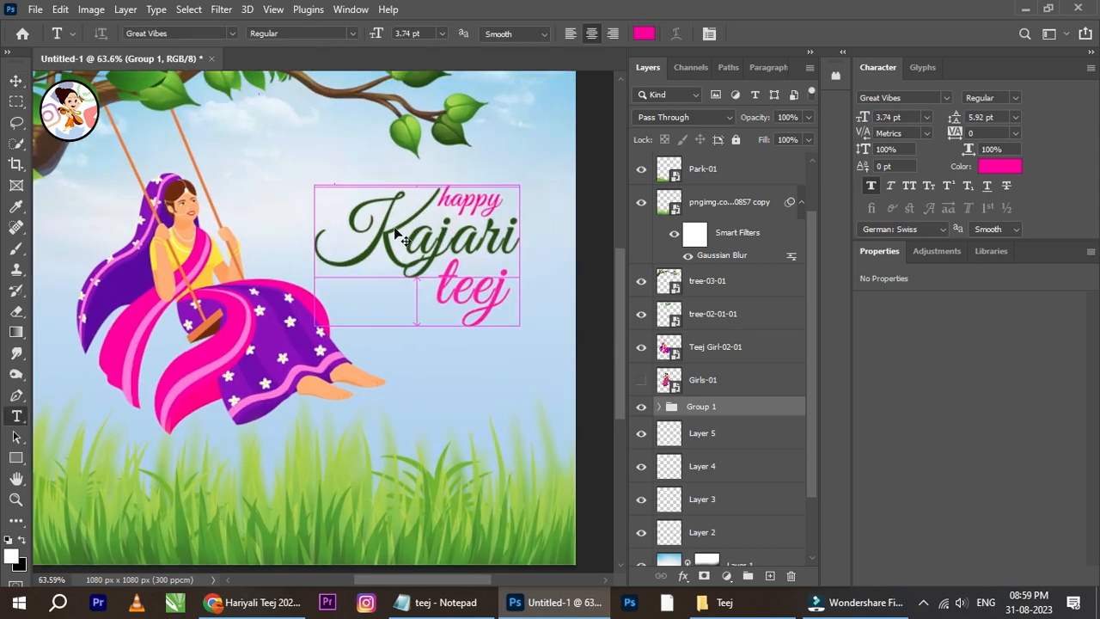
pyautogui.click(31, 78)
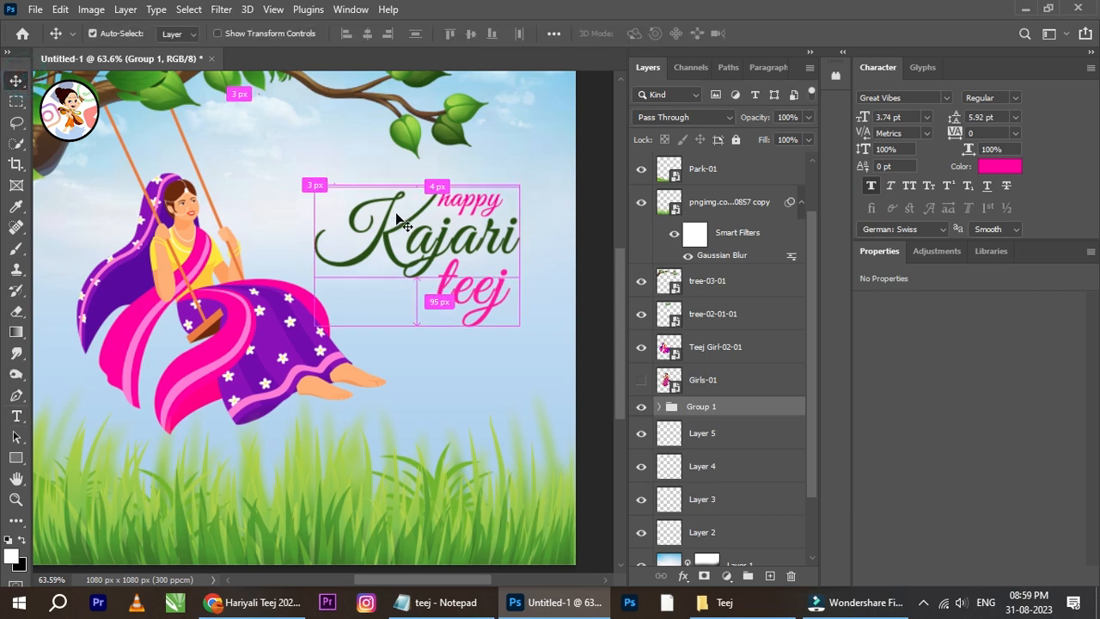
# Scale the greeting group down slightly from its upper-left corner and nudge it upward.
pyautogui.hotkey('ctrl', 't')
pyautogui.moveTo(318, 190)
pyautogui.mouseDown()
pyautogui.moveTo(315, 182)
pyautogui.moveTo(333, 198)
pyautogui.mouseUp()
pyautogui.click(797, 34)
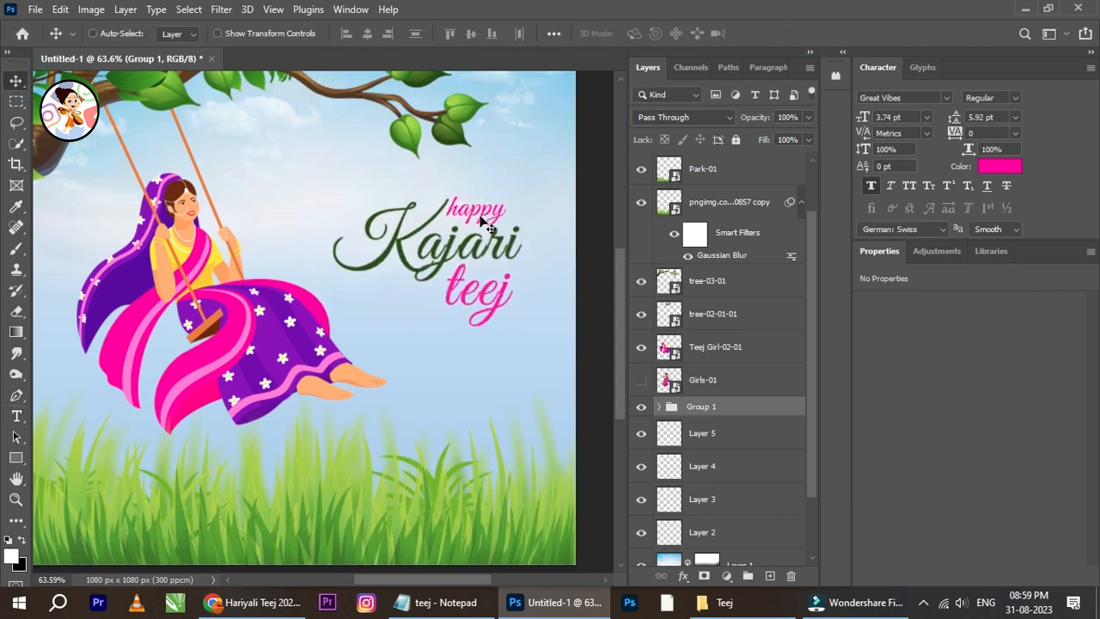
pyautogui.scroll(-2, 471, 241)
pyautogui.press('Up')
pyautogui.press('Up')
pyautogui.press('Up')
pyautogui.press('Up')
pyautogui.press('Up')
pyautogui.press('Up')
# Scale the greeting group up slightly from its upper-right corner.
pyautogui.scroll(-1, 446, 246)
pyautogui.scroll(1, 446, 245)
pyautogui.hotkey('ctrl', 't')
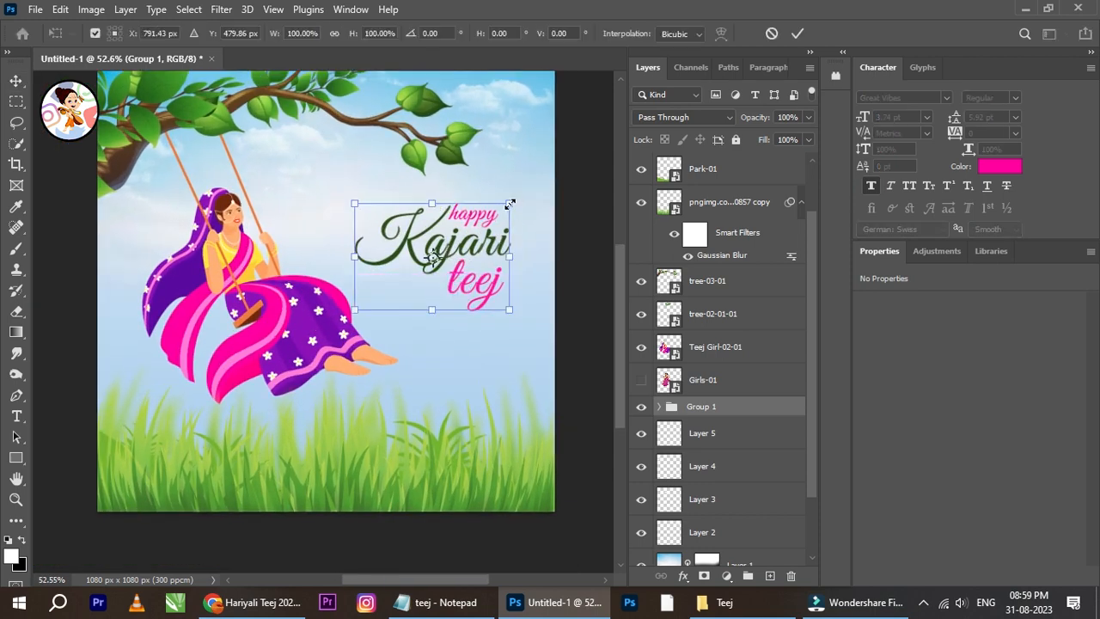
pyautogui.moveTo(509, 204); pyautogui.dragTo(522, 194)
pyautogui.click(797, 34)
# Nudge the greeting group left toward the girl, and bring it partly back to the right.
pyautogui.press('Left')
pyautogui.press('Left')
pyautogui.press('Left')
pyautogui.press('Left')
pyautogui.press('Left')
pyautogui.press('Left')
pyautogui.press('Left')
pyautogui.press('Left')
pyautogui.press('Left')
pyautogui.press('Left')
pyautogui.press('Left')
pyautogui.press('Left')
pyautogui.press('Left')
pyautogui.press('Left')
pyautogui.press('Left')
pyautogui.press('Left')
pyautogui.press('Left')
pyautogui.press('Left')
pyautogui.press('Left')
pyautogui.press('Left')
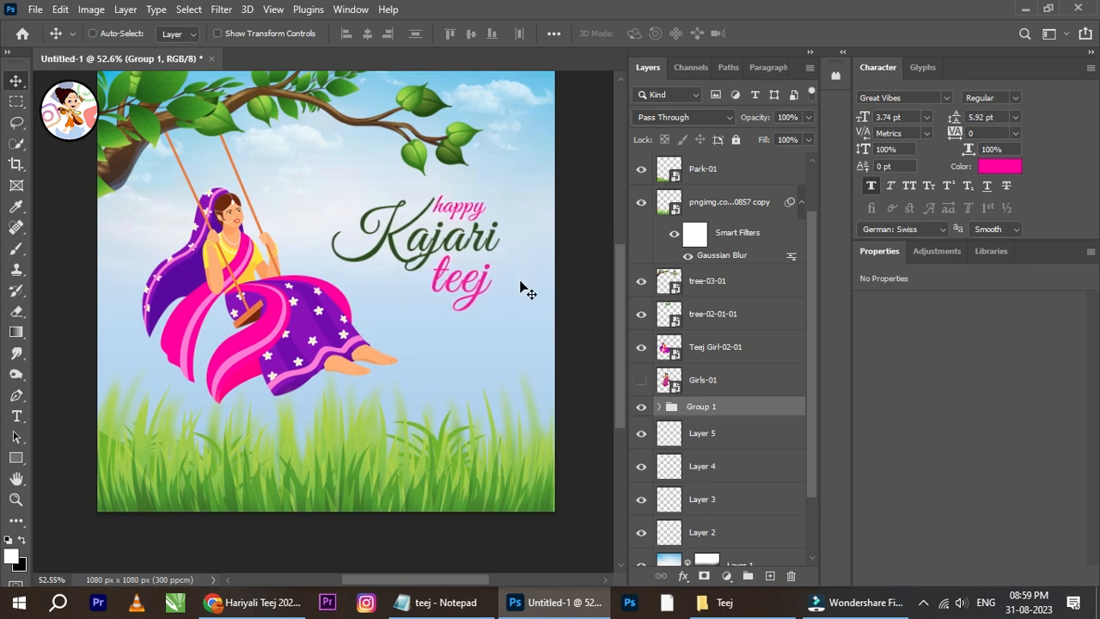
pyautogui.press('Right')
pyautogui.press('Right')
pyautogui.press('Right')
pyautogui.press('Right')
pyautogui.press('Right')
pyautogui.press('Right')
pyautogui.press('Right')
pyautogui.press('Right')
pyautogui.press('Right')
pyautogui.press('Right')
pyautogui.press('Right')
pyautogui.press('Right')
pyautogui.press('Right')
pyautogui.press('Right')
pyautogui.press('Right')
pyautogui.press('Right')
pyautogui.press('Right')
pyautogui.press('Right')
pyautogui.press('Right')
pyautogui.press('Right')
pyautogui.press('Right')
pyautogui.press('Right')
# Select the Teej Girl-02-01 layer and nudge the girl on the swing left to X 49 px.
pyautogui.rightClick(221, 236)
pyautogui.click(262, 246)
pyautogui.press('Left')
pyautogui.press('Left')
pyautogui.press('Left')
pyautogui.press('Left')
pyautogui.press('Left')
pyautogui.press('Left')
pyautogui.press('Left')
pyautogui.press('Left')
pyautogui.press('Left')
pyautogui.press('Left')
pyautogui.press('Left')
pyautogui.press('Left')
pyautogui.press('Left')
pyautogui.press('Left')
pyautogui.press('Left')
pyautogui.press('Left')
pyautogui.press('Left')
pyautogui.press('Left')
pyautogui.press('Left')
pyautogui.press('Left')
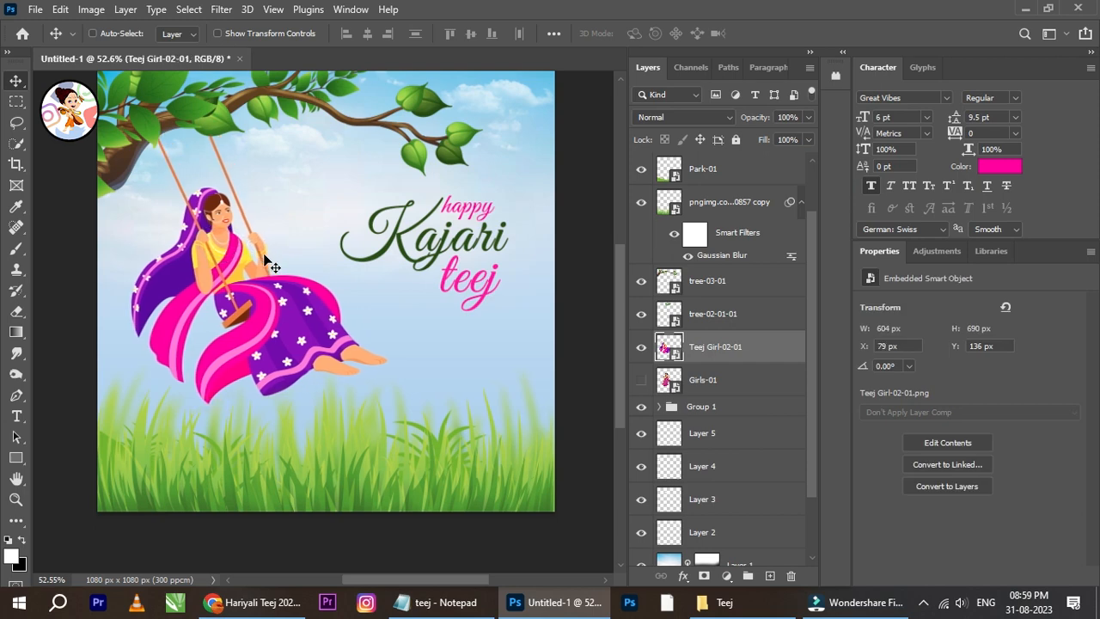
pyautogui.press('Left')
pyautogui.press('Left')
pyautogui.press('Left')
pyautogui.press('Left')
pyautogui.press('Left')
pyautogui.press('Left')
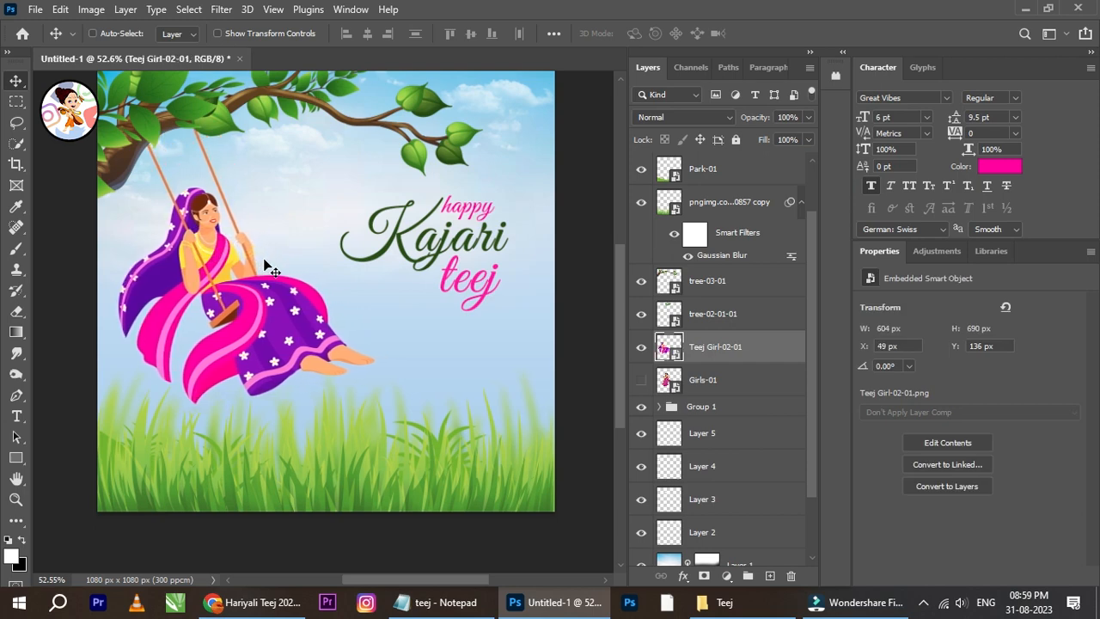
# Move the greeting group slightly left and nudge it up in the sky beside the girl.
pyautogui.rightClick(473, 206)
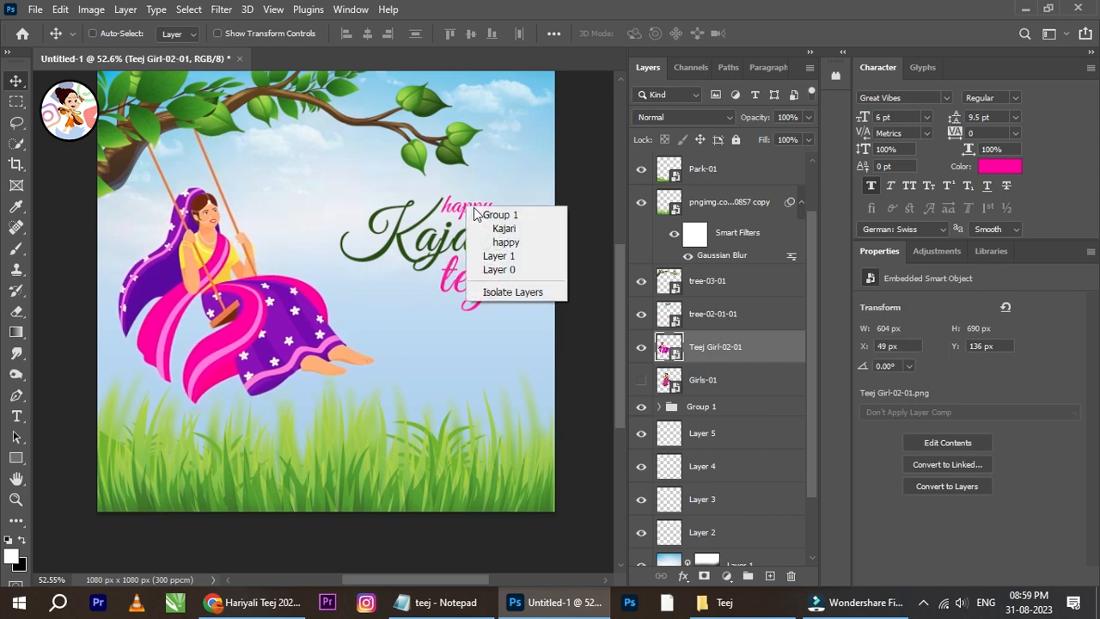
pyautogui.click(497, 216)
pyautogui.moveTo(476, 209); pyautogui.dragTo(465, 211)
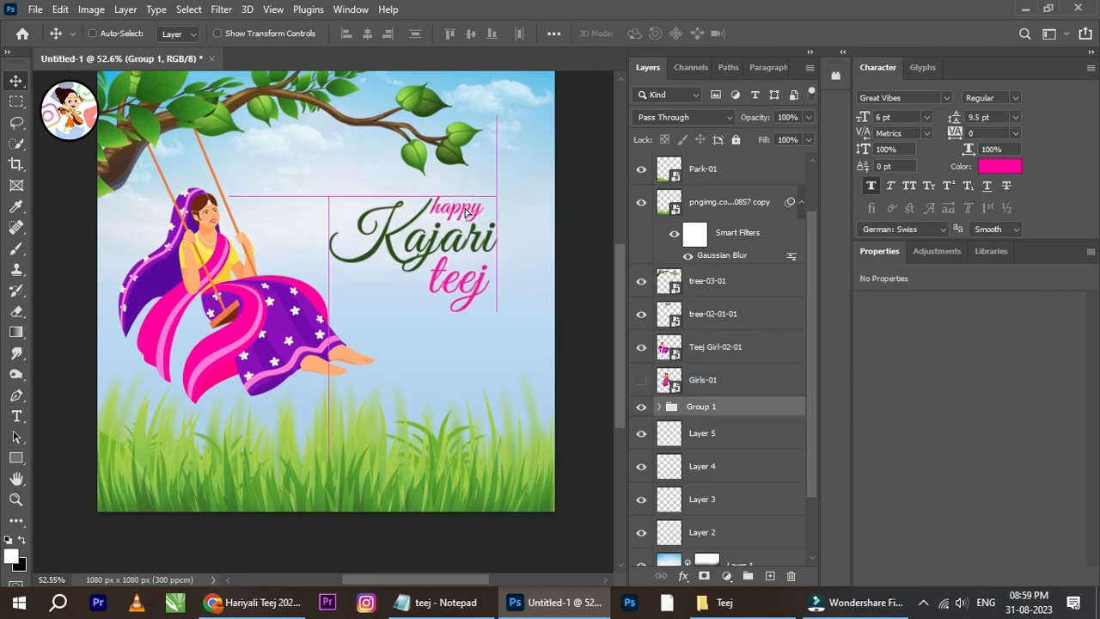
pyautogui.press('Up')
pyautogui.press('Up')
pyautogui.press('Up')
pyautogui.press('Up')
pyautogui.press('Up')
pyautogui.press('Up')
pyautogui.press('Up')
pyautogui.press('Up')
pyautogui.press('Up')
pyautogui.press('Up')
pyautogui.press('Up')
pyautogui.press('Up')
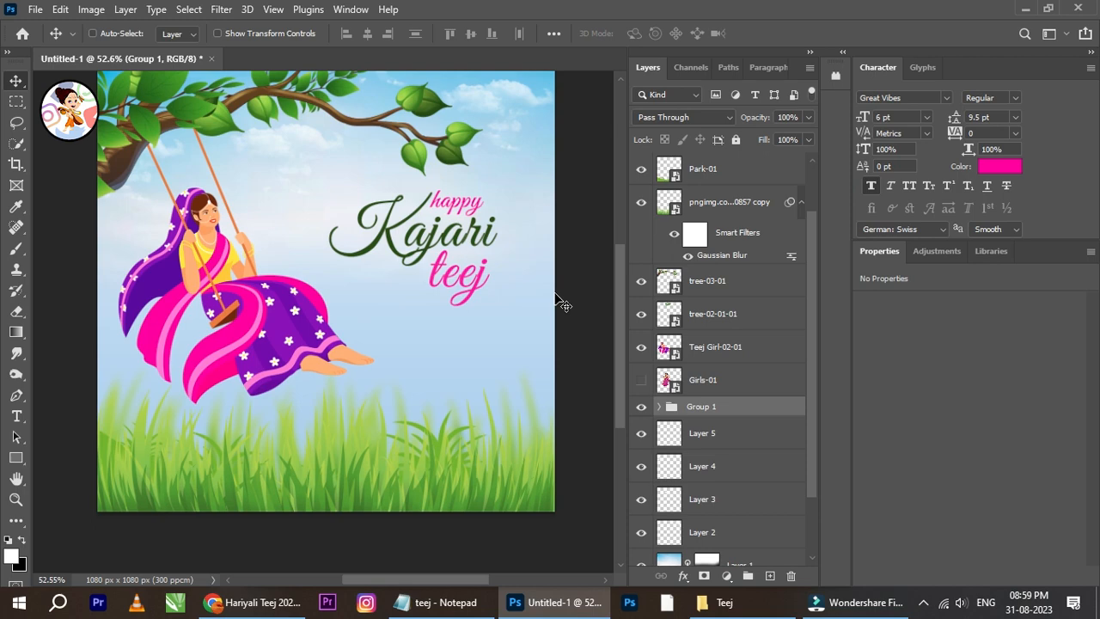
pyautogui.click(922, 602)
pyautogui.click(924, 603)
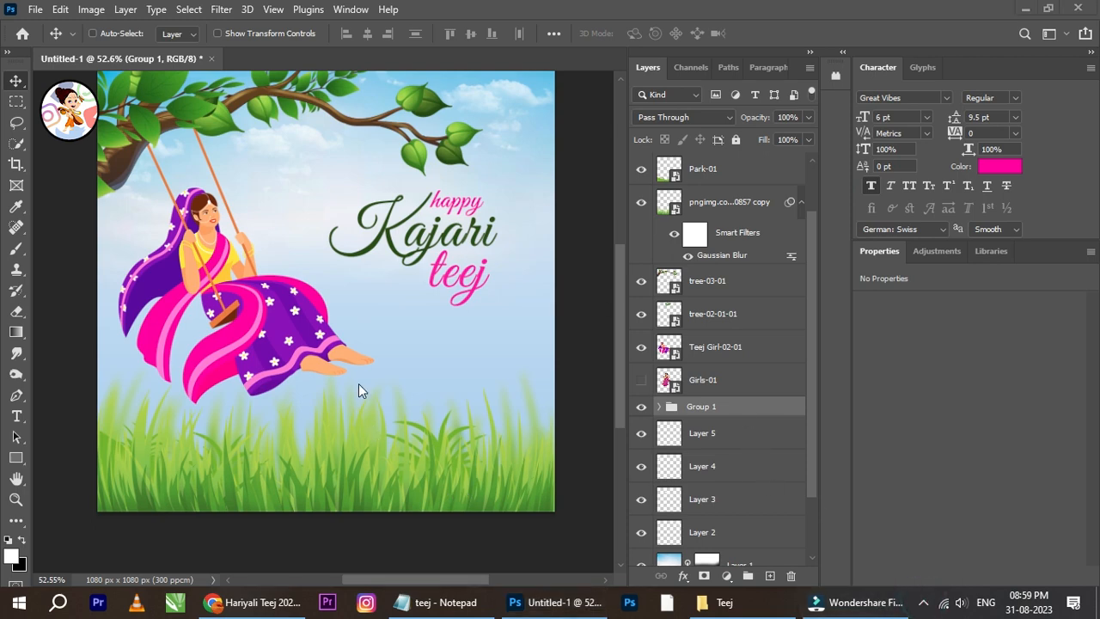
# Switch to the teej notes in Notepad and copy the line "A day to cherish traditions and welcome the monsoon blessings.".
pyautogui.click(720, 602)
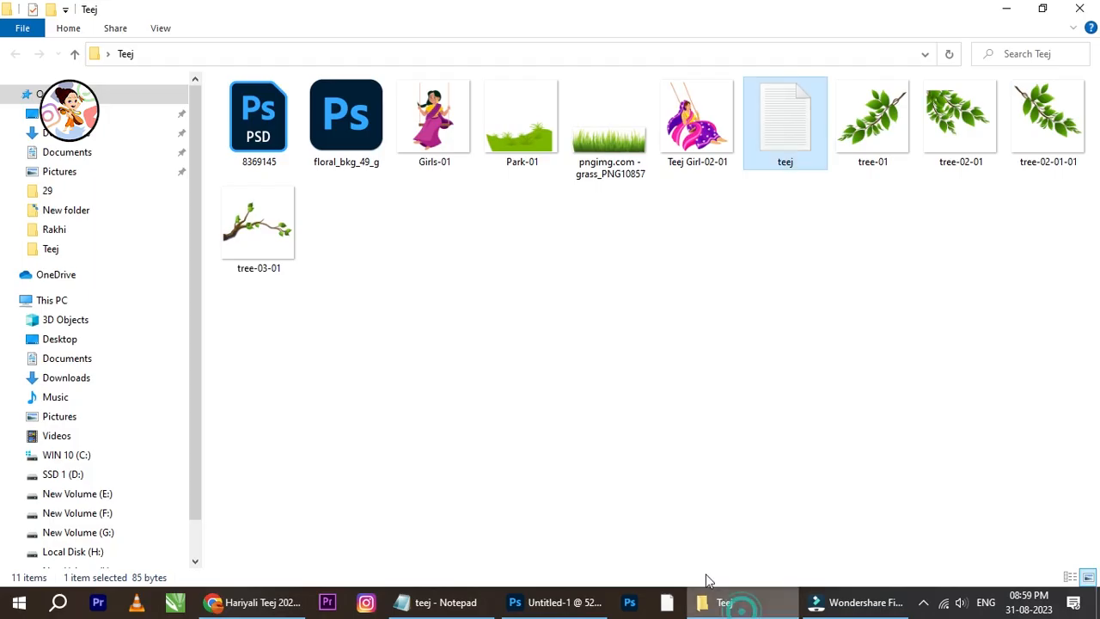
pyautogui.click(438, 601)
pyautogui.moveTo(562, 233); pyautogui.dragTo(249, 239)
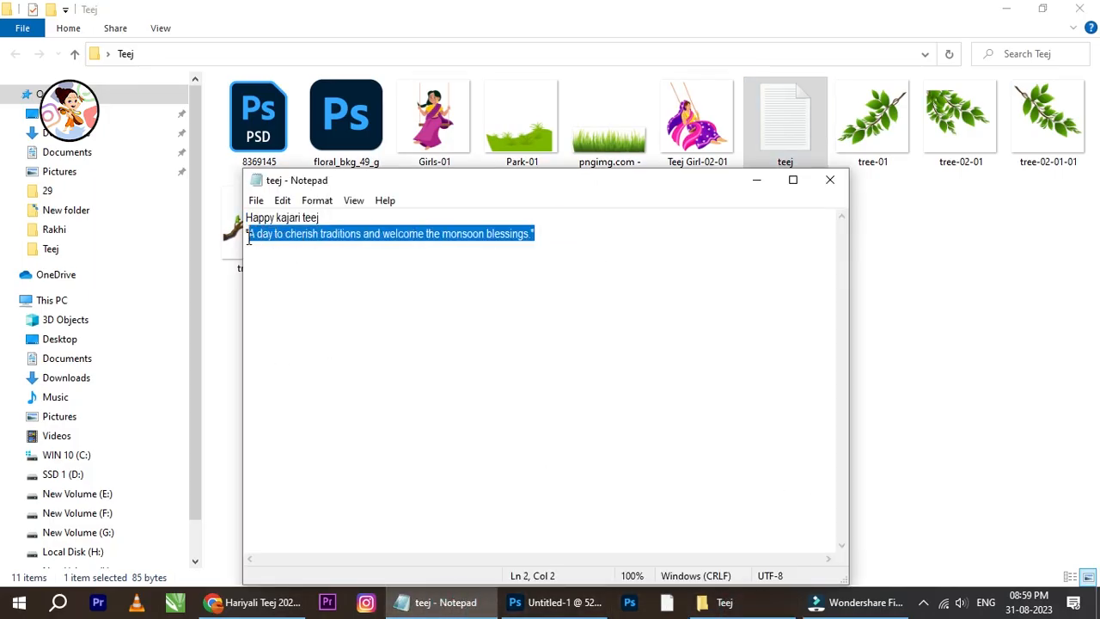
# Switch back to Photoshop and paste the copied quote as a text layer over the grass in the MADE Avenue PERSONAL USE font.
pyautogui.click(574, 602)
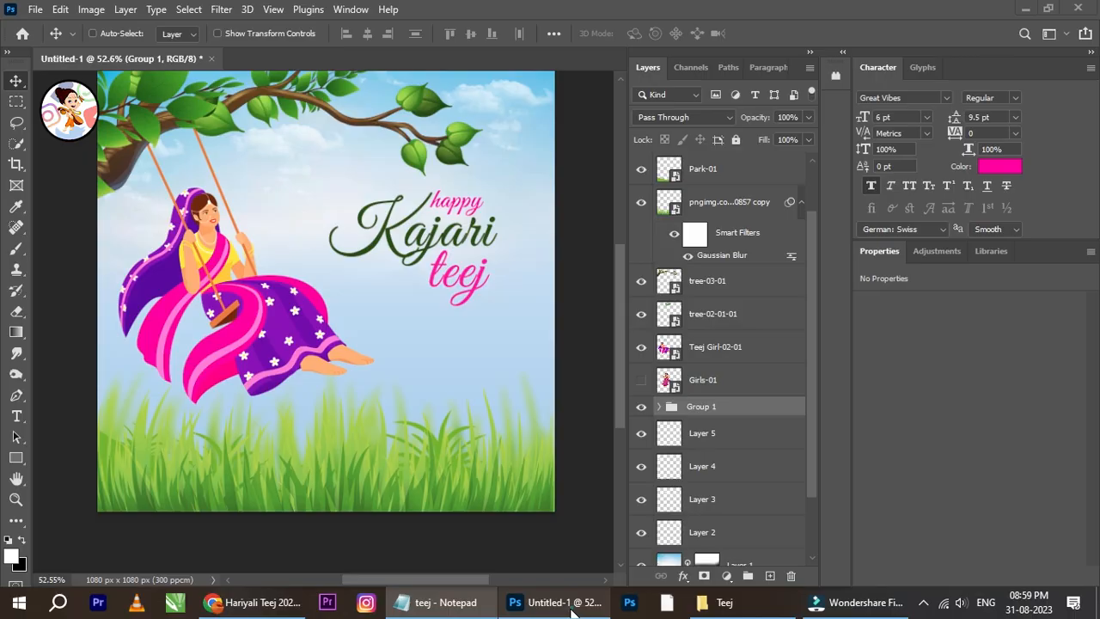
pyautogui.click(16, 416)
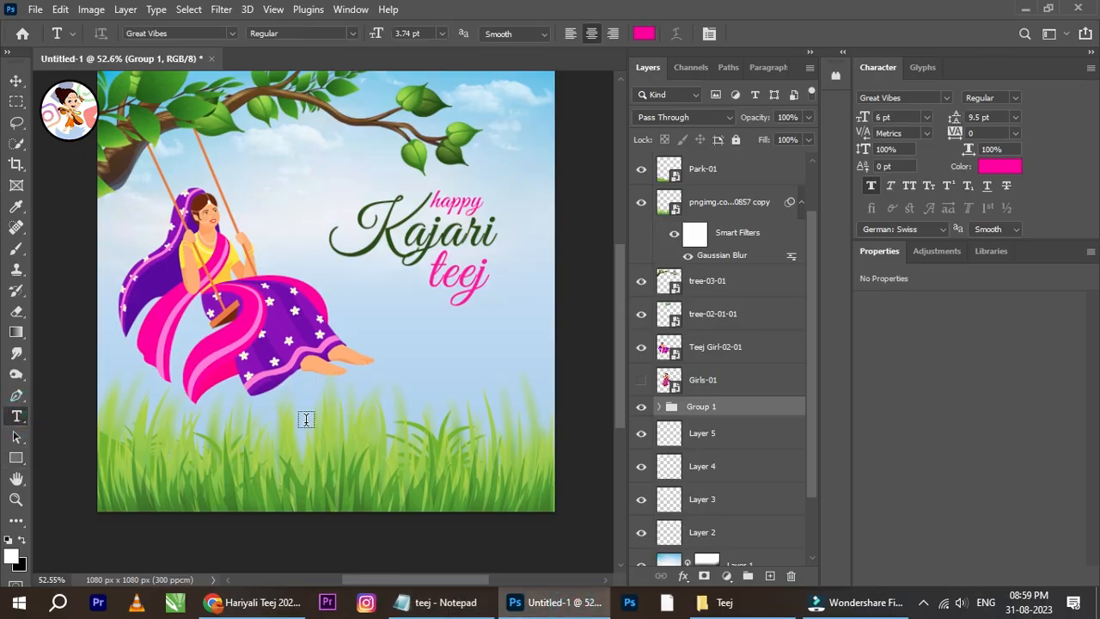
pyautogui.click(203, 418)
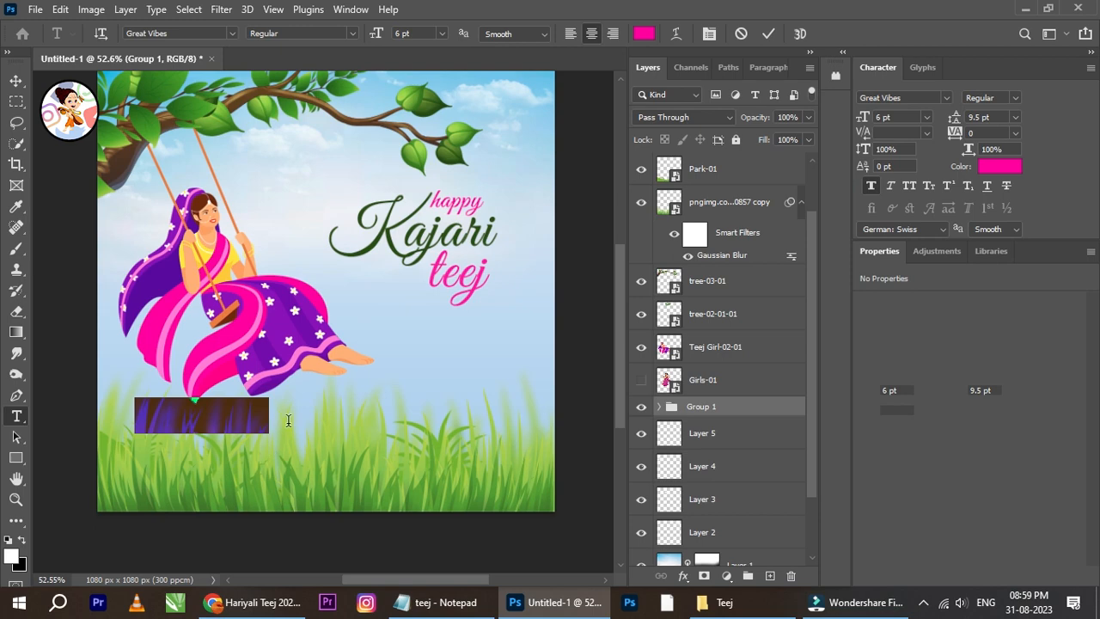
pyautogui.click(232, 33)
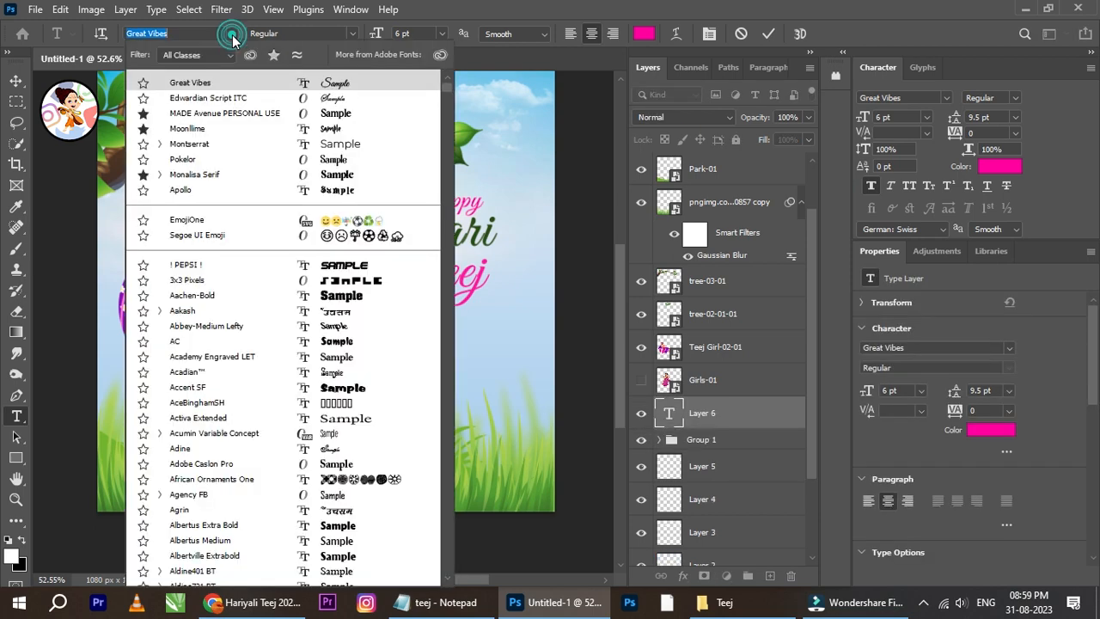
pyautogui.click(347, 113)
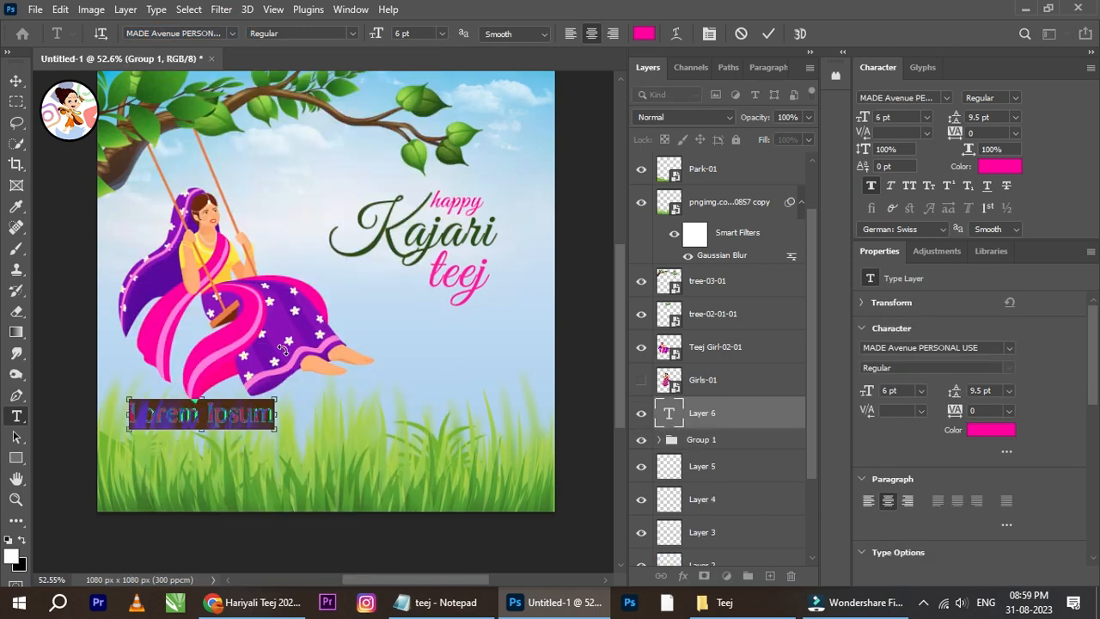
pyautogui.hotkey('ctrl', 'v')
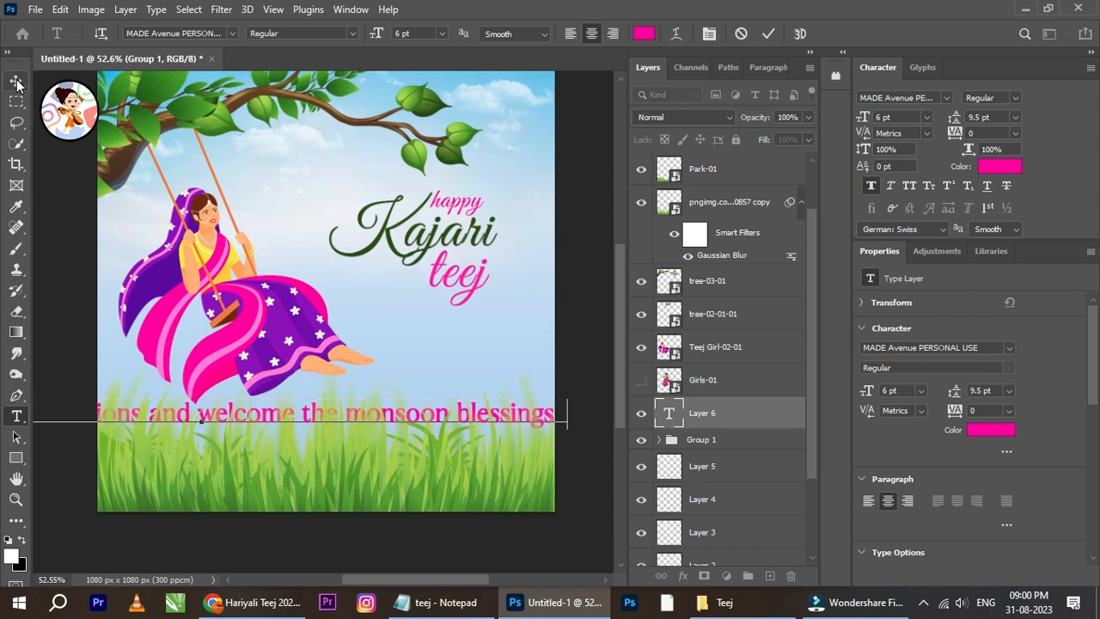
pyautogui.click(16, 82)
# Set the quote's text colour to black (000000) and move its layer to the top of the layer stack.
pyautogui.moveTo(727, 418); pyautogui.dragTo(726, 161)
pyautogui.scroll(1, 554, 270)
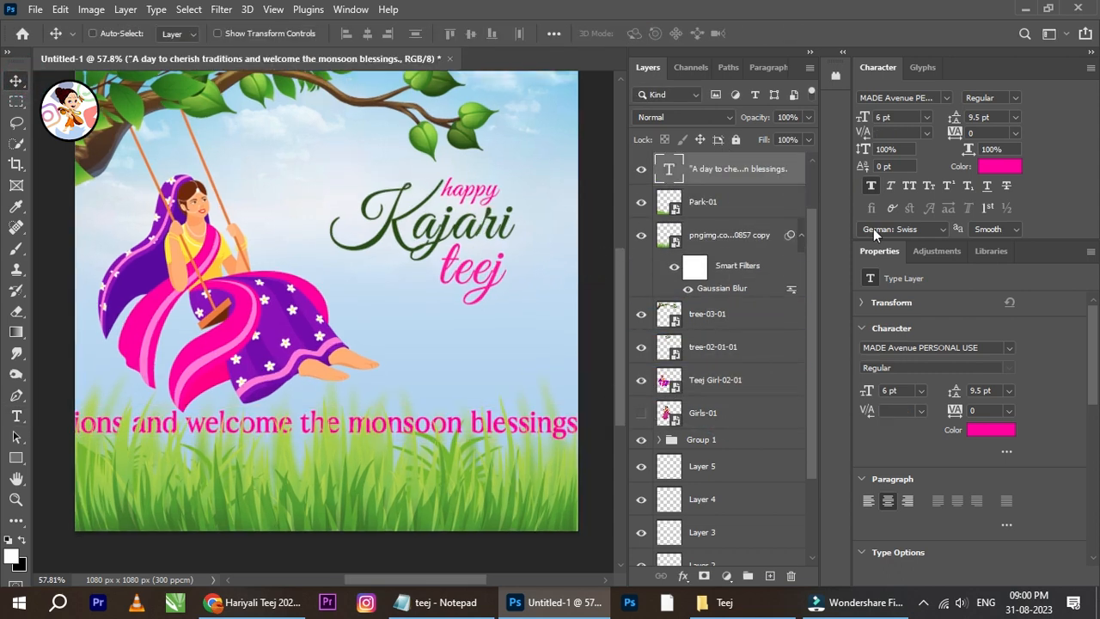
pyautogui.click(984, 170)
pyautogui.write('000000')
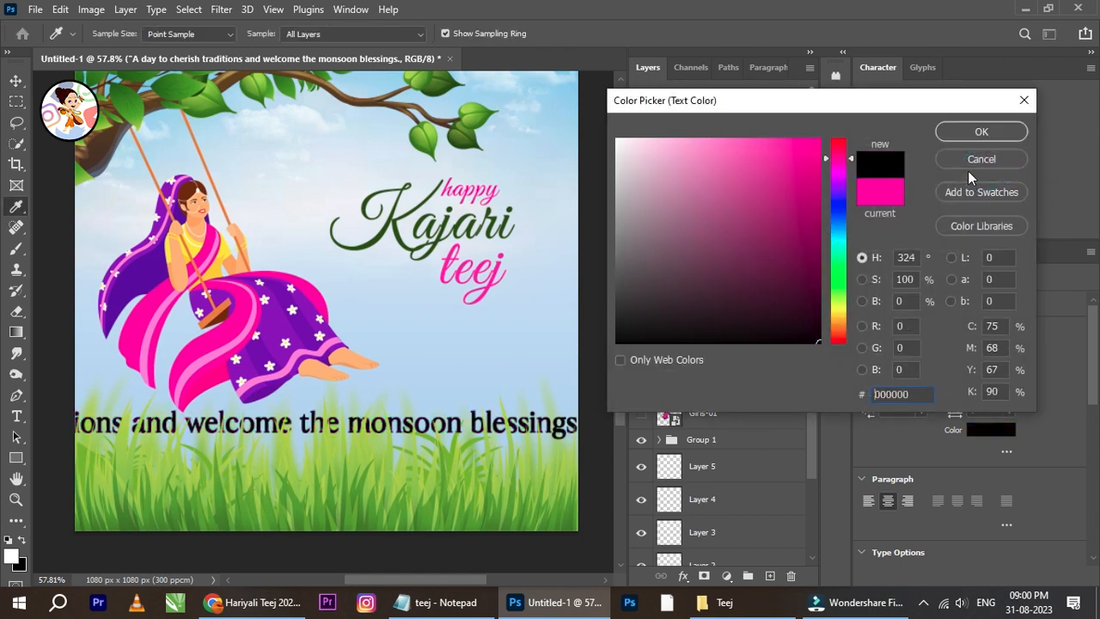
pyautogui.click(964, 137)
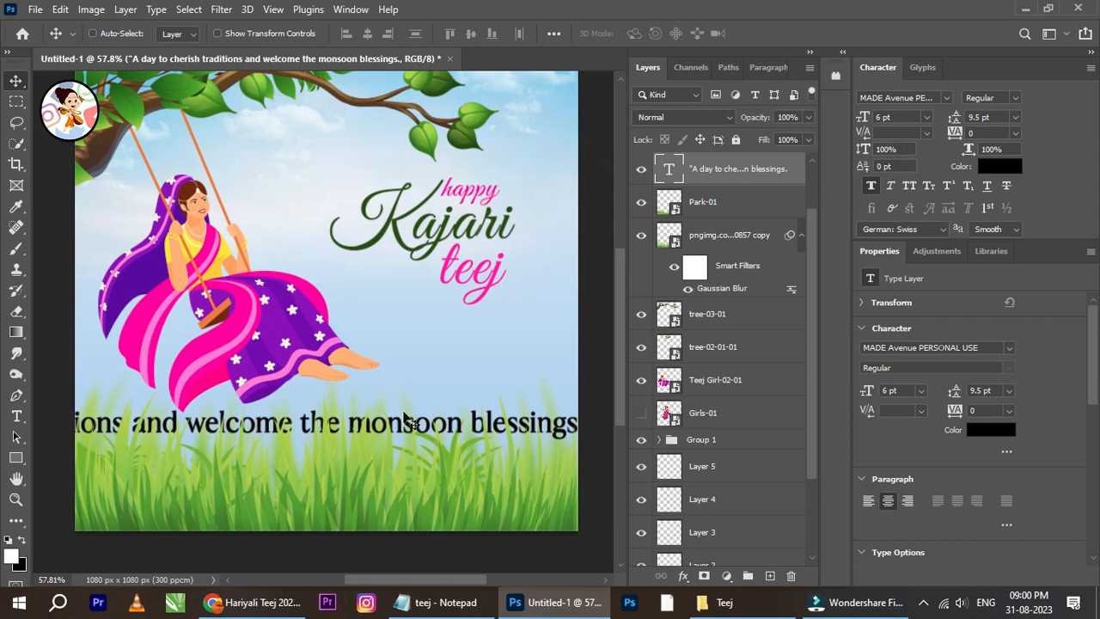
pyautogui.scroll(2, 707, 218)
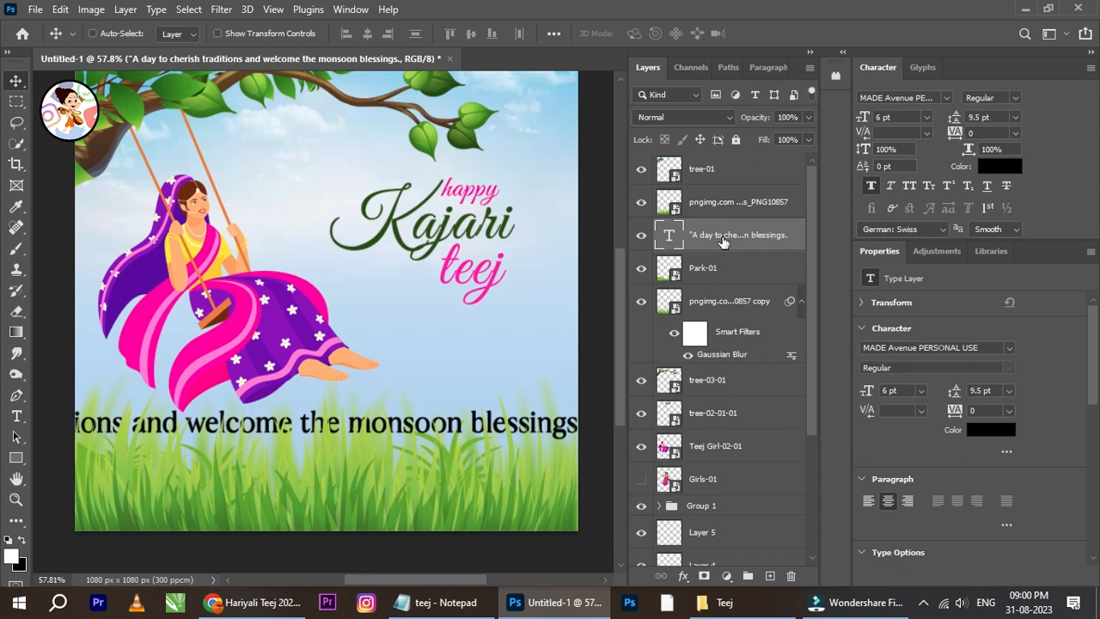
pyautogui.moveTo(723, 241); pyautogui.dragTo(720, 159)
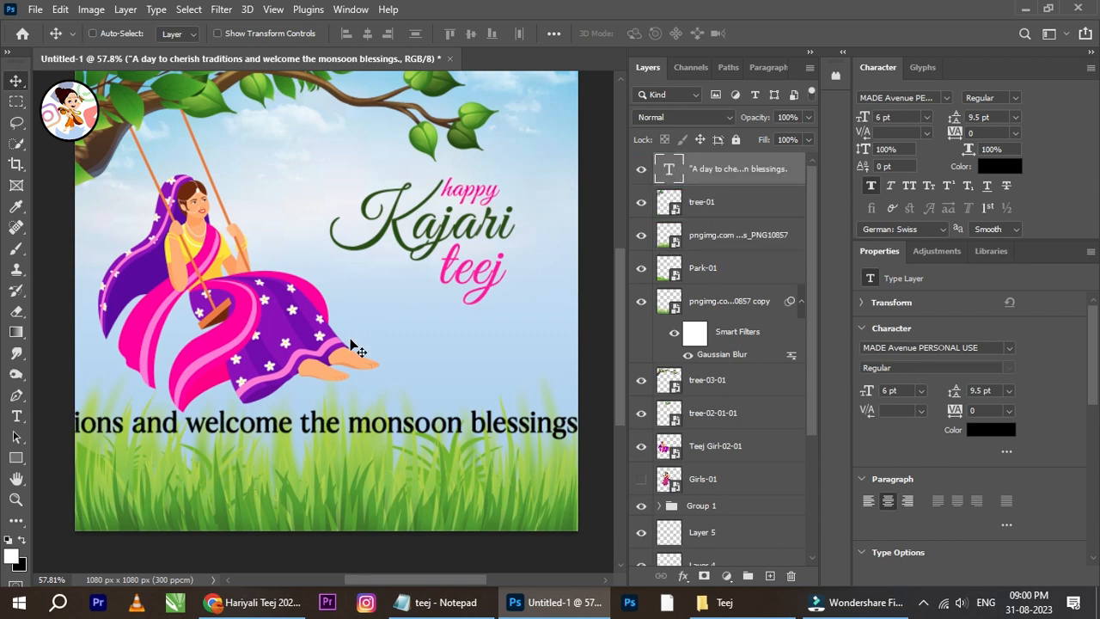
# Set the quote's font size to 3 pt and move it up and right, just above the grass.
pyautogui.click(928, 119)
pyautogui.click(887, 147)
pyautogui.moveTo(867, 123); pyautogui.dragTo(831, 147)
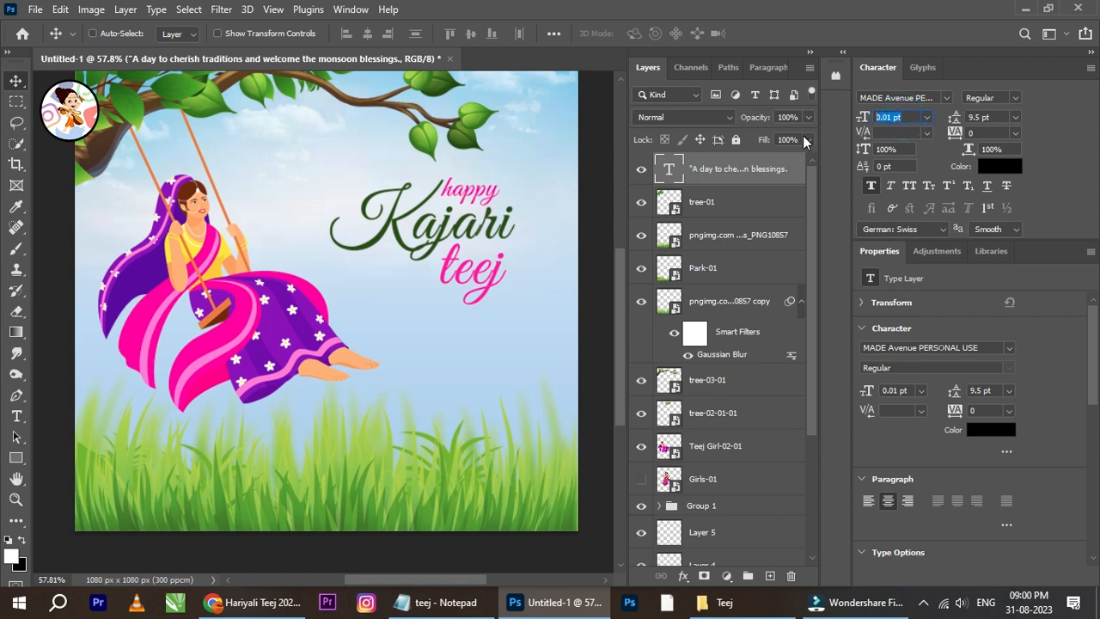
pyautogui.write('3 pt')
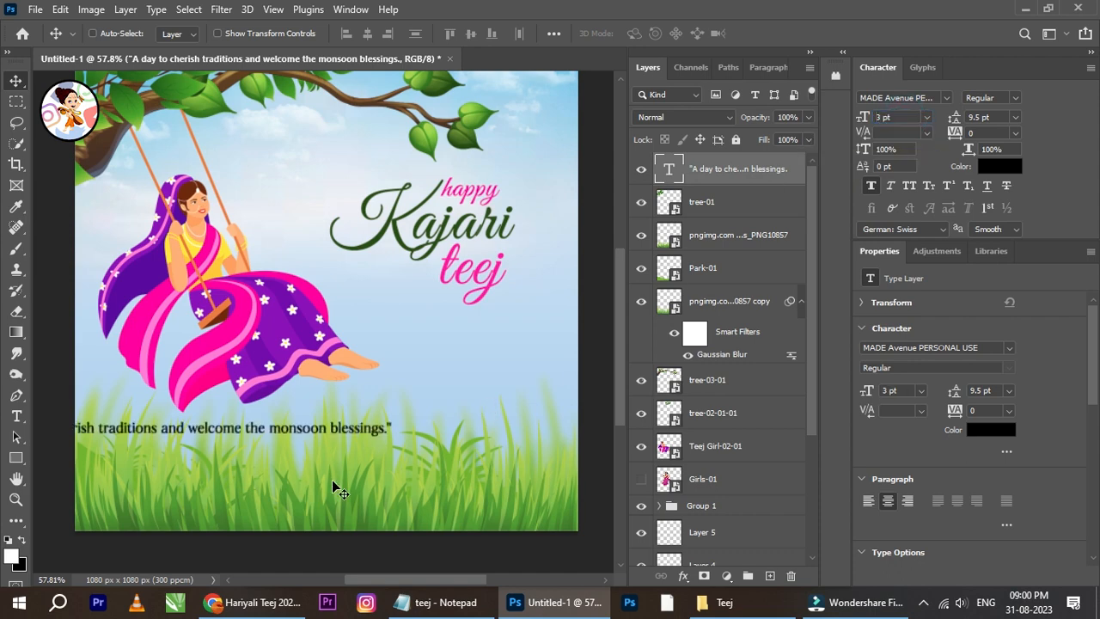
pyautogui.moveTo(305, 425); pyautogui.dragTo(421, 383)
# Break the quote into two lines before "the monsoon blessings" and set its leading to Auto.
pyautogui.scroll(3, 421, 382)
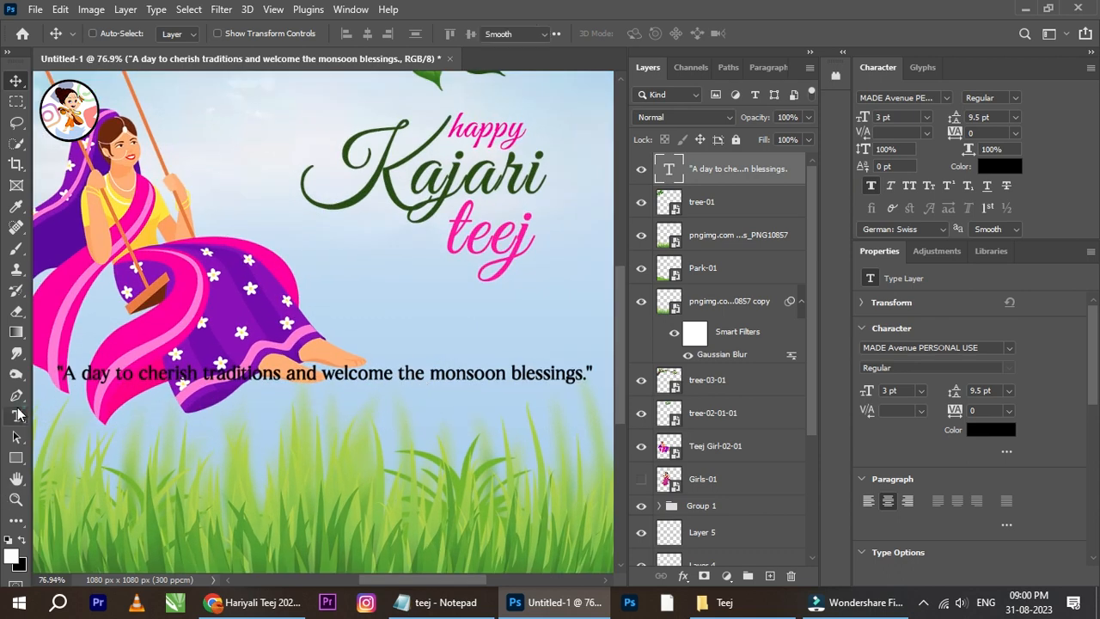
pyautogui.click(17, 416)
pyautogui.click(398, 378)
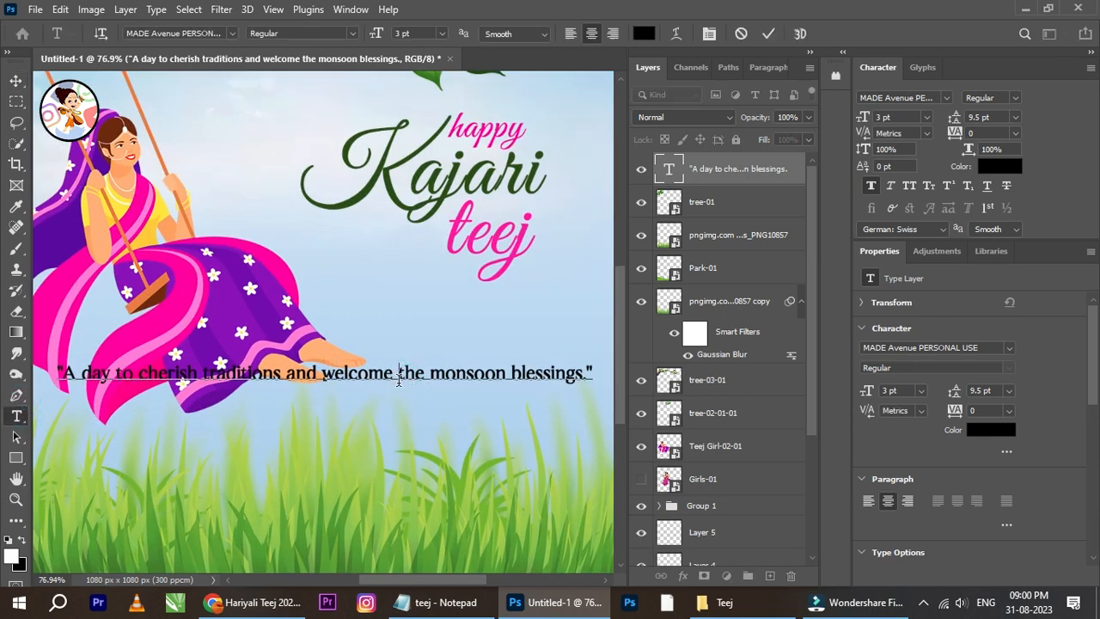
pyautogui.press('Return')
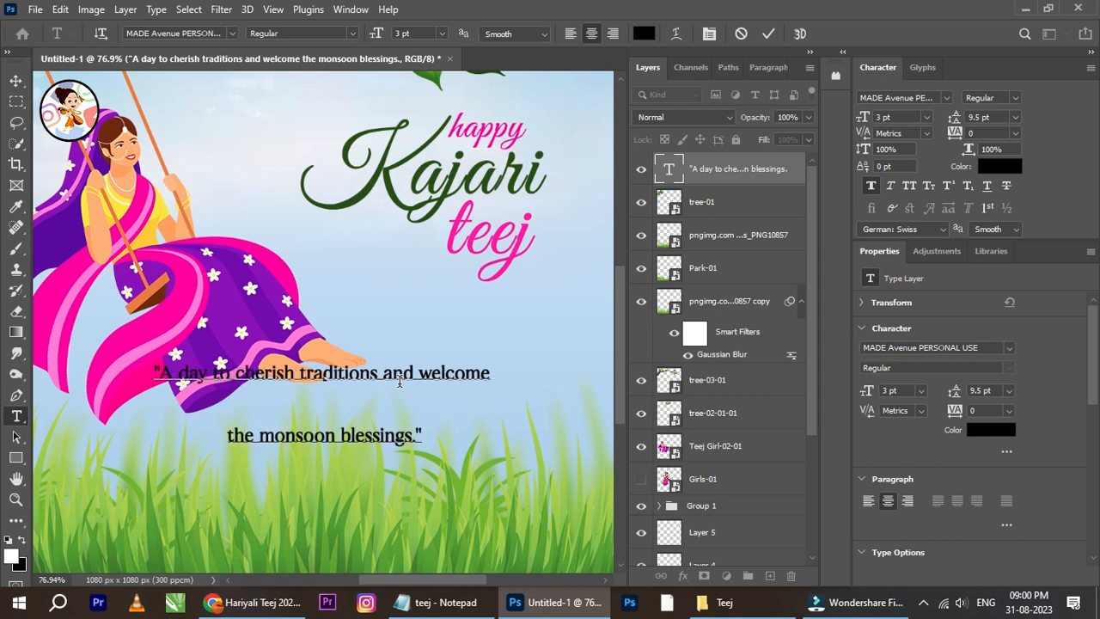
pyautogui.click(17, 80)
pyautogui.click(1015, 118)
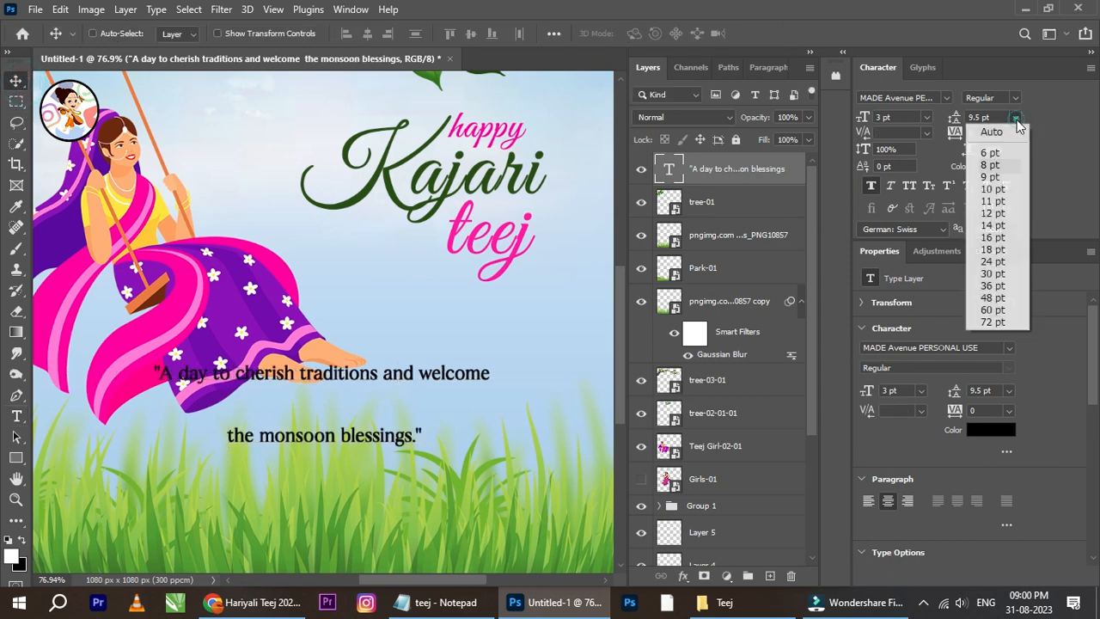
pyautogui.click(1007, 132)
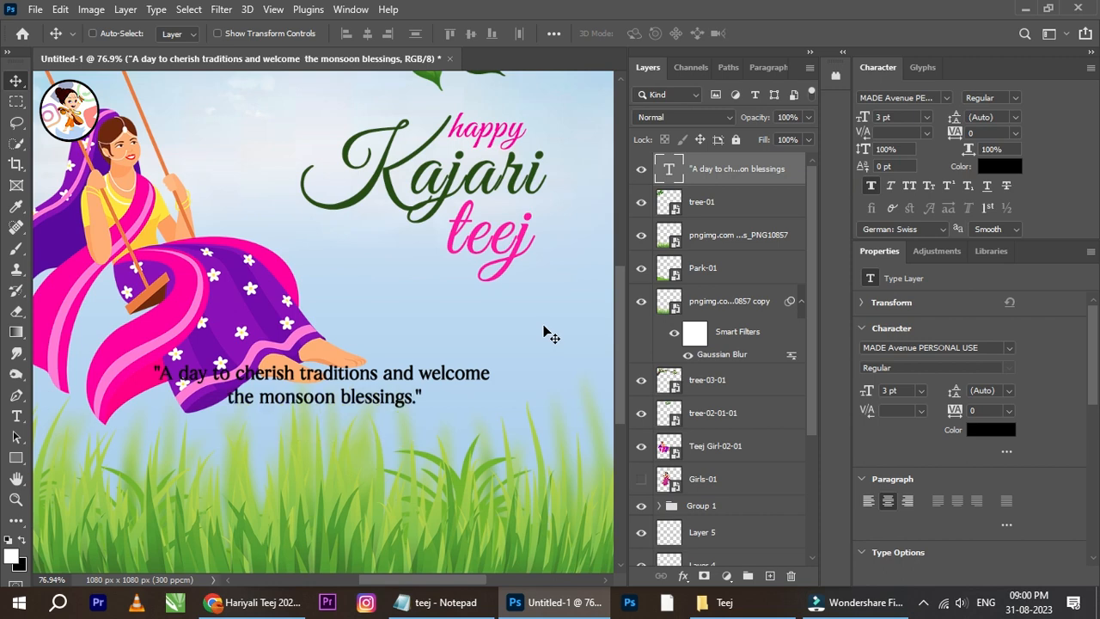
# Move the quote into the sky beneath the greeting and scale it down to about 92%.
pyautogui.moveTo(392, 372); pyautogui.dragTo(470, 324)
pyautogui.scroll(-1, 513, 330)
pyautogui.scroll(3, 520, 337)
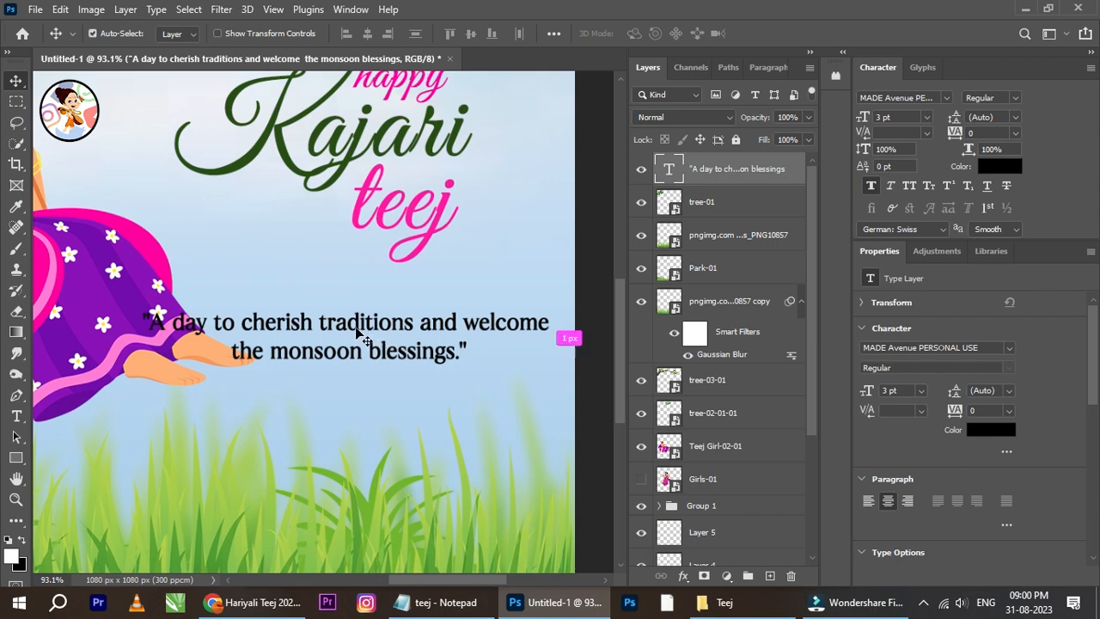
pyautogui.hotkey('ctrl', 't')
pyautogui.moveTo(159, 307); pyautogui.dragTo(192, 312)
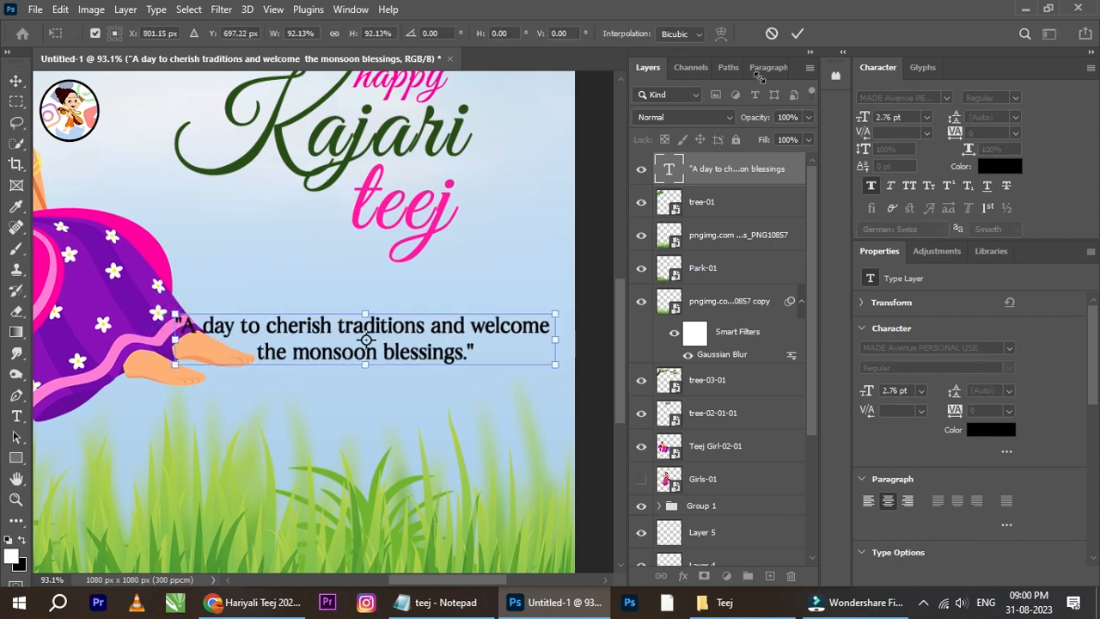
pyautogui.click(807, 36)
# Move the quote down to the upper edge of the grass, below the girl's feet.
pyautogui.scroll(-1, 389, 321)
pyautogui.moveTo(310, 340); pyautogui.dragTo(390, 363)
pyautogui.scroll(-1, 410, 359)
pyautogui.scroll(1, 412, 359)
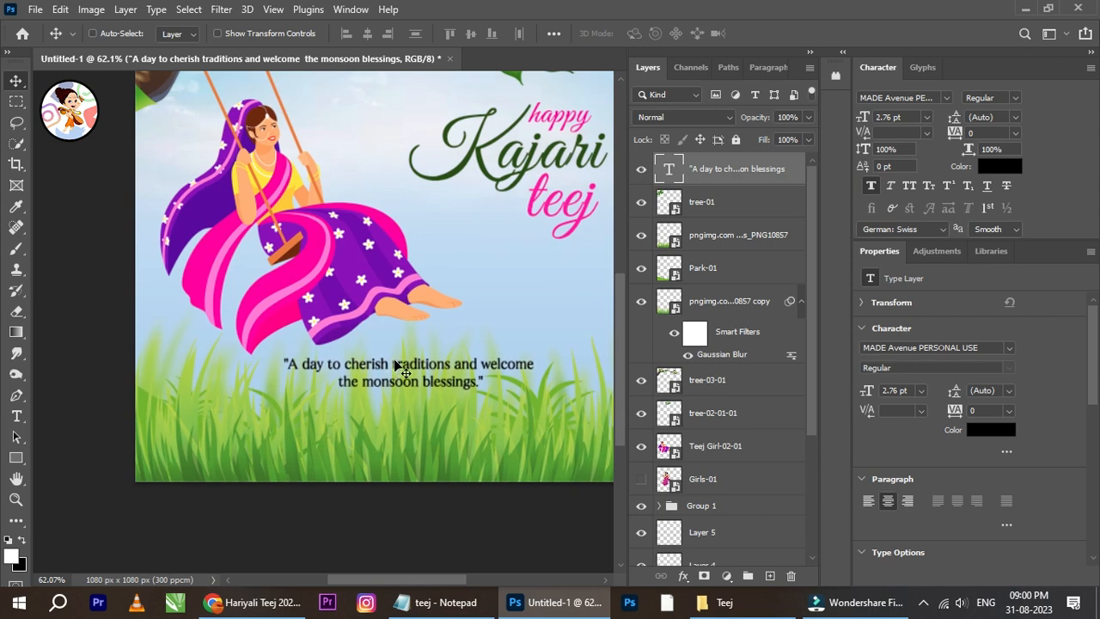
pyautogui.scroll(-1, 405, 371)
pyautogui.moveTo(464, 400); pyautogui.dragTo(349, 319)
# Scale the quote up from its upper-right corner to about 111%.
pyautogui.scroll(-1, 290, 307)
pyautogui.scroll(3, 289, 307)
pyautogui.hotkey('ctrl', 't')
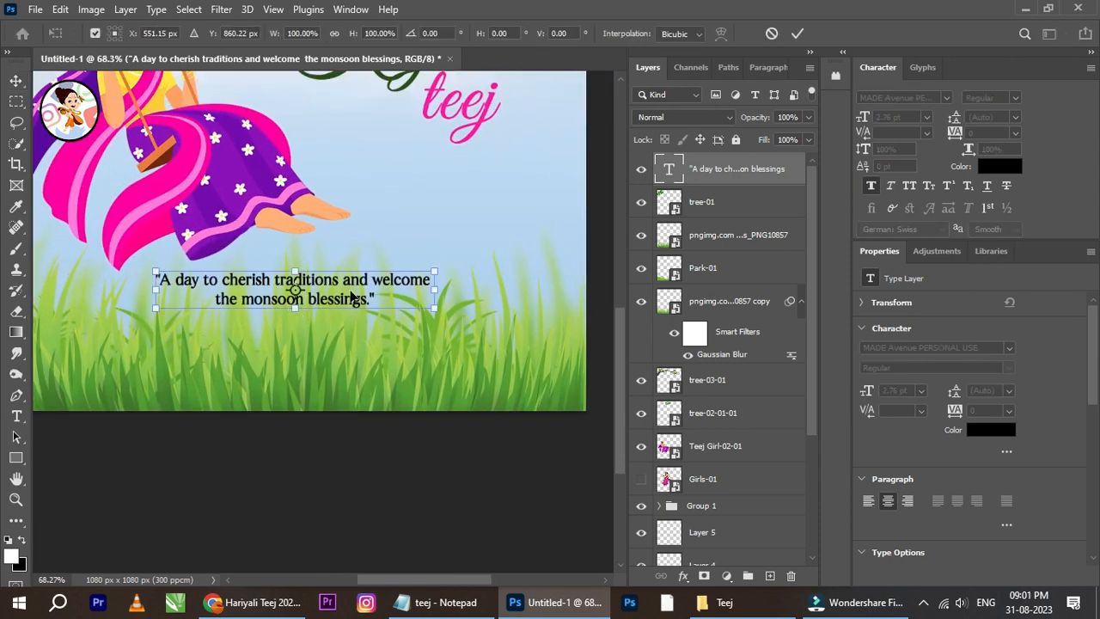
pyautogui.moveTo(432, 268); pyautogui.dragTo(464, 267)
pyautogui.click(797, 33)
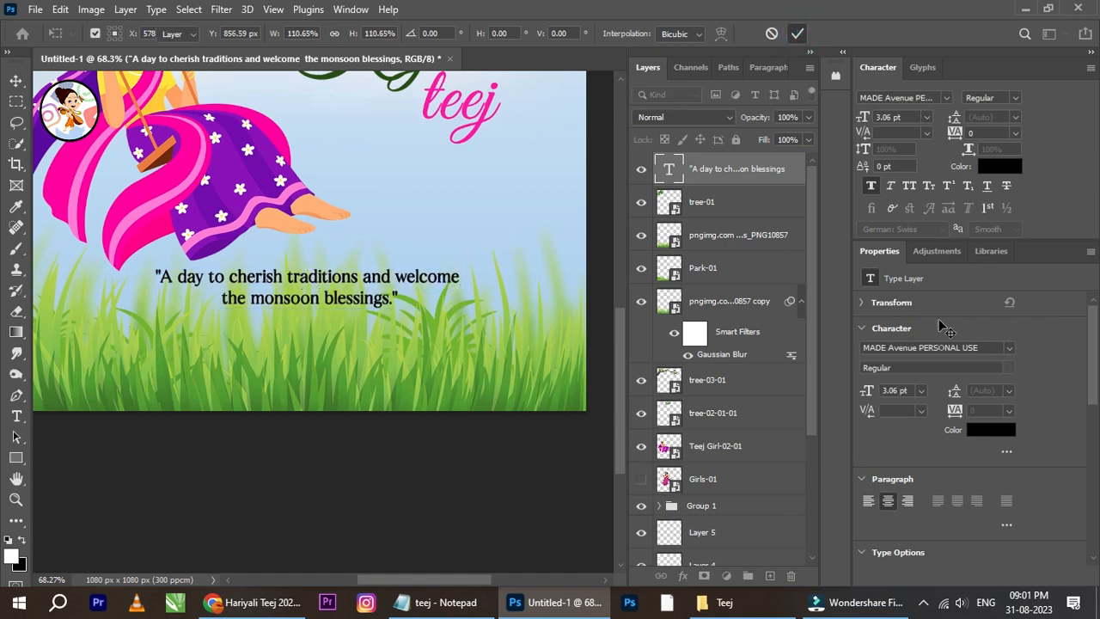
# Add the background Layer 0 to the selection and centre the quote horizontally on the canvas.
pyautogui.scroll(-5, 720, 391)
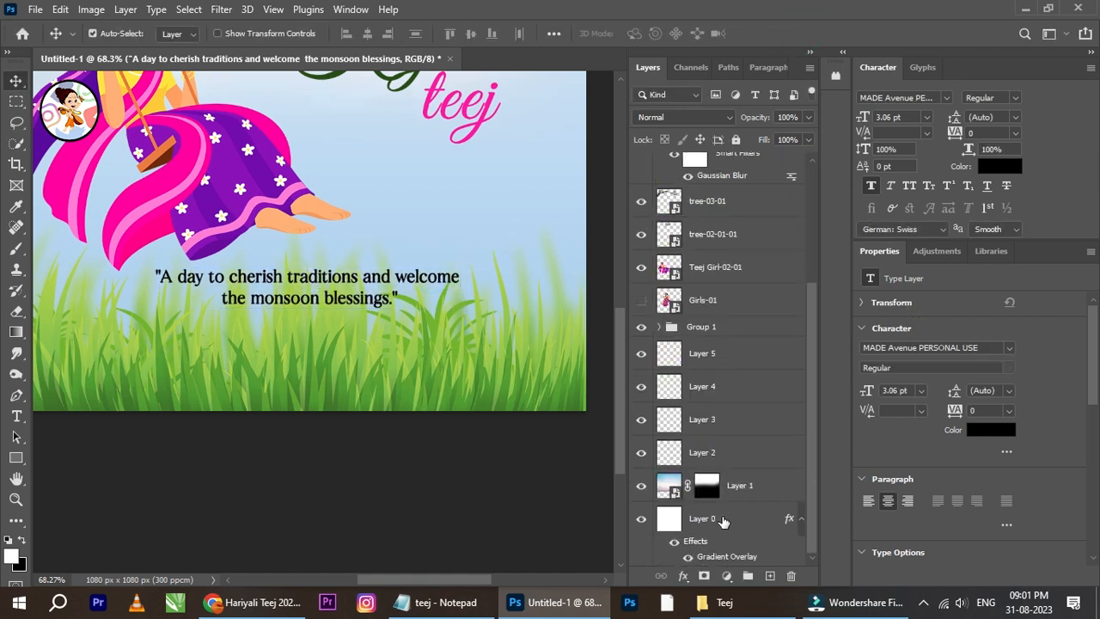
pyautogui.keyDown('ctrl'); pyautogui.click(721, 519); pyautogui.keyUp('ctrl')
pyautogui.click(367, 34)
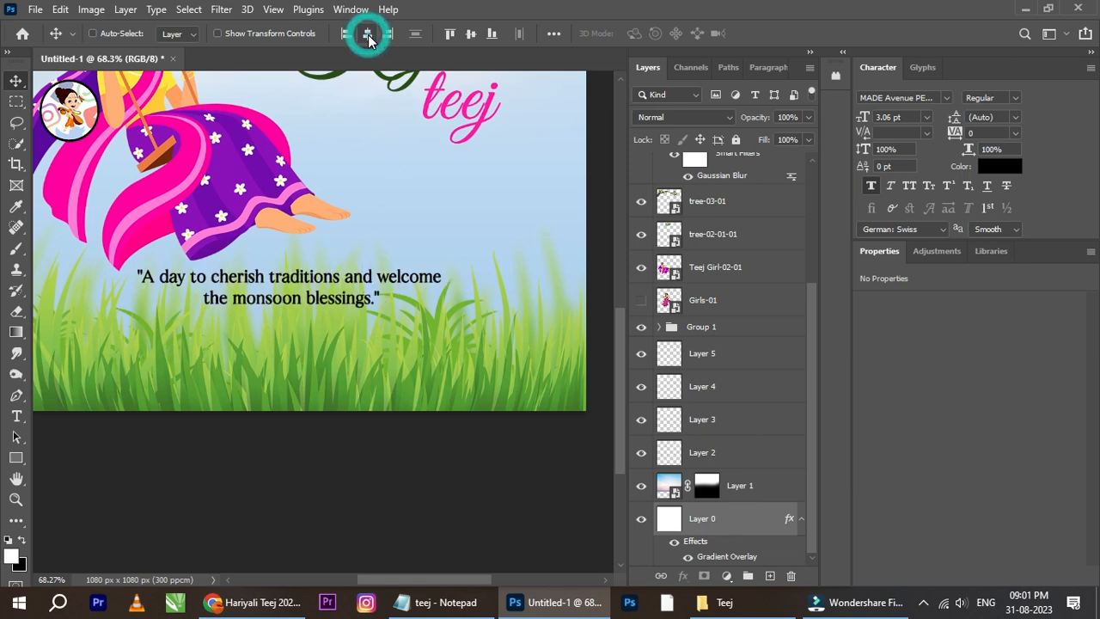
# Select the quote's text layer alone and nudge it slightly down toward the grass.
pyautogui.scroll(5, 731, 233)
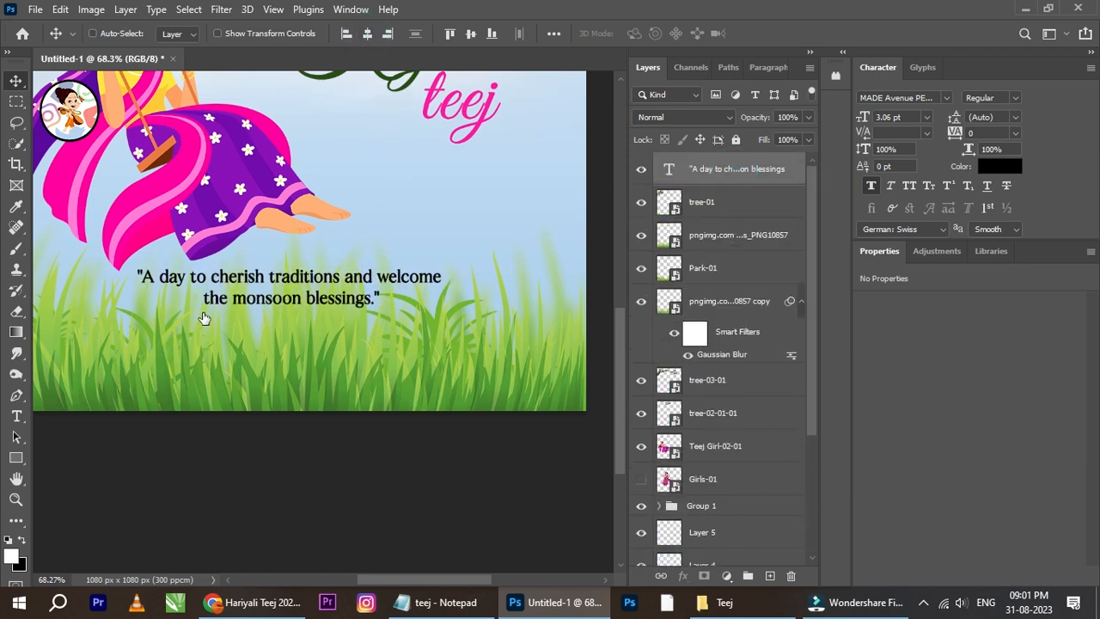
pyautogui.press('Down')
pyautogui.press('Down')
pyautogui.press('Down')
pyautogui.press('Down')
pyautogui.press('Down')
pyautogui.press('Down')
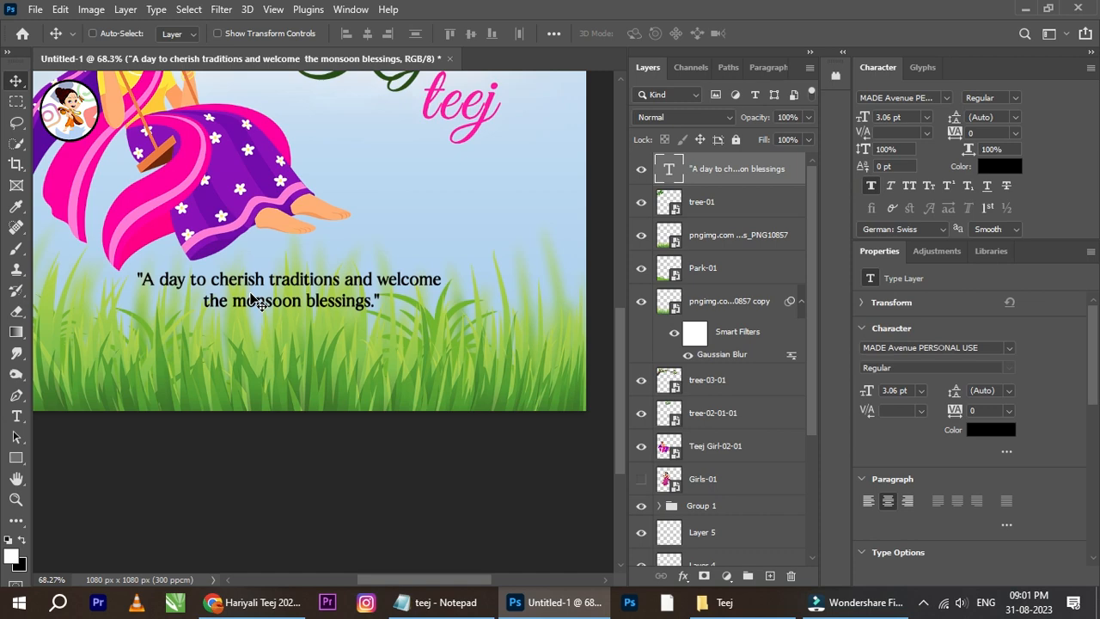
pyautogui.press('Down')
pyautogui.press('Down')
pyautogui.scroll(2, 273, 360)
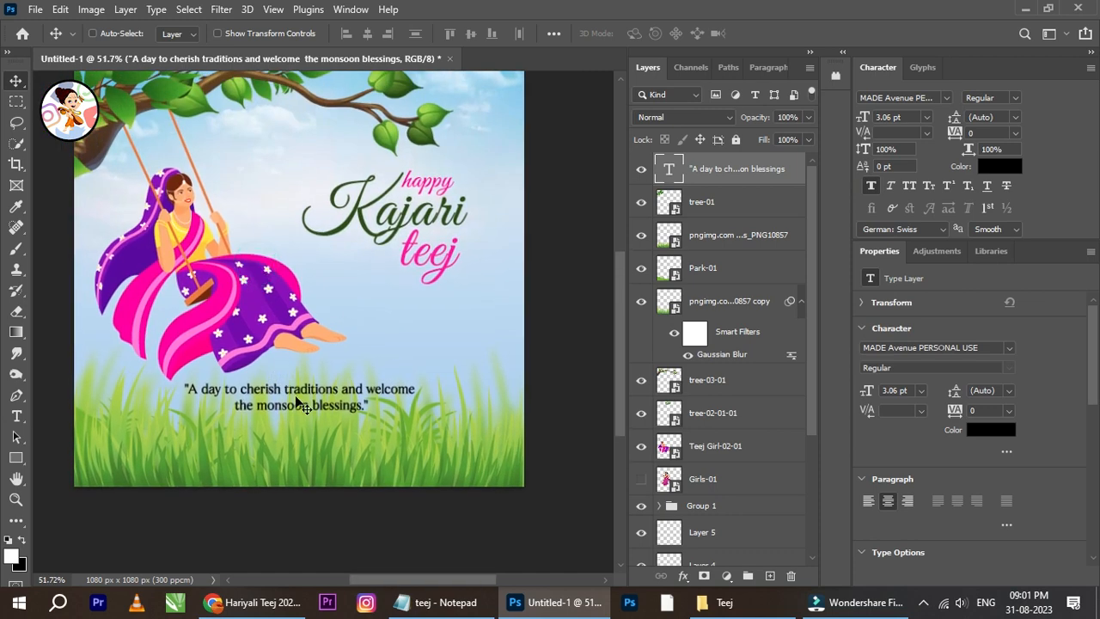
# Shift the quote further down into the grass tips, then fine-tune its height slightly upward.
pyautogui.moveTo(296, 392); pyautogui.dragTo(298, 400)
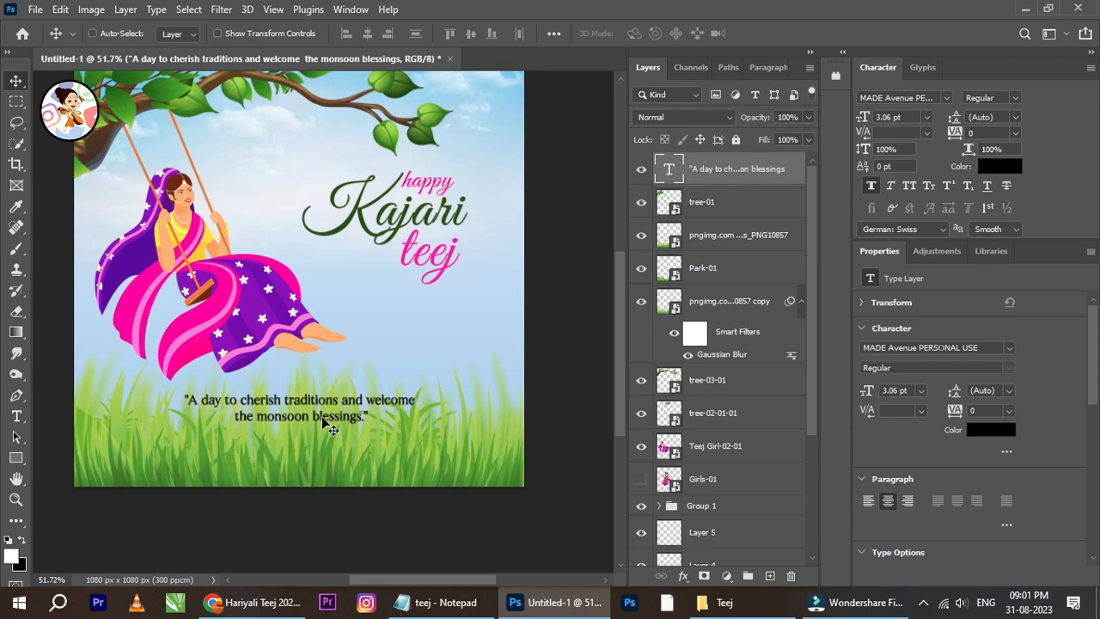
pyautogui.press('Up')
pyautogui.press('Up')
pyautogui.press('Up')
pyautogui.press('Up')
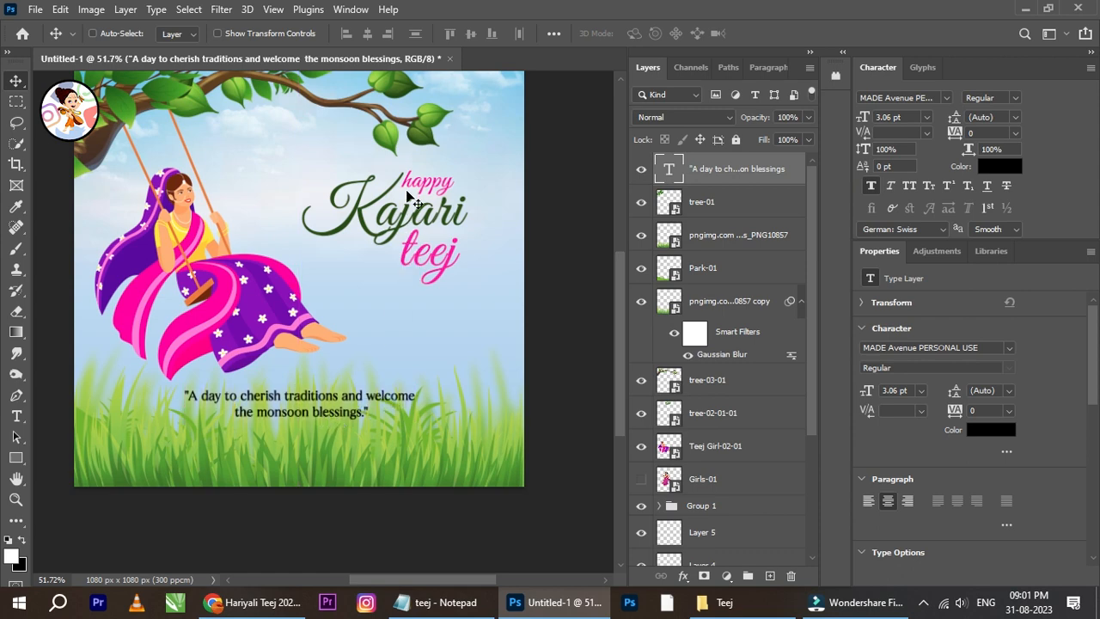
# Move the Happy Kajari Teej greeting group lower in the sky and scale it up to about 104%.
pyautogui.moveTo(407, 195); pyautogui.dragTo(436, 215)
pyautogui.hotkey('ctrl', 't')
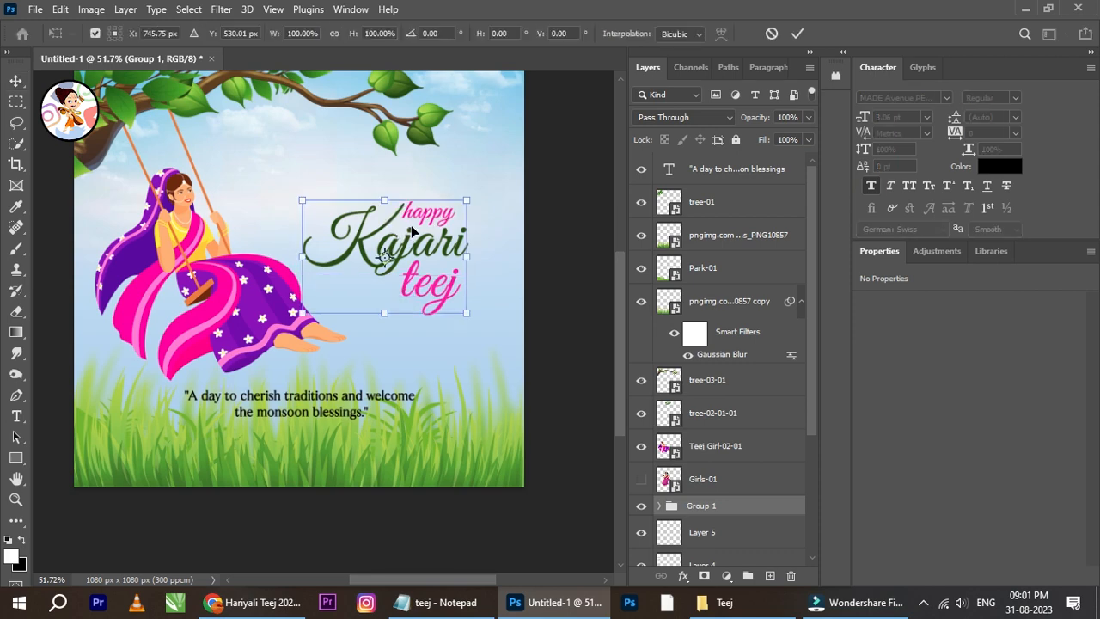
pyautogui.moveTo(477, 202)
pyautogui.mouseDown()
pyautogui.moveTo(490, 181)
pyautogui.moveTo(479, 196)
pyautogui.mouseUp()
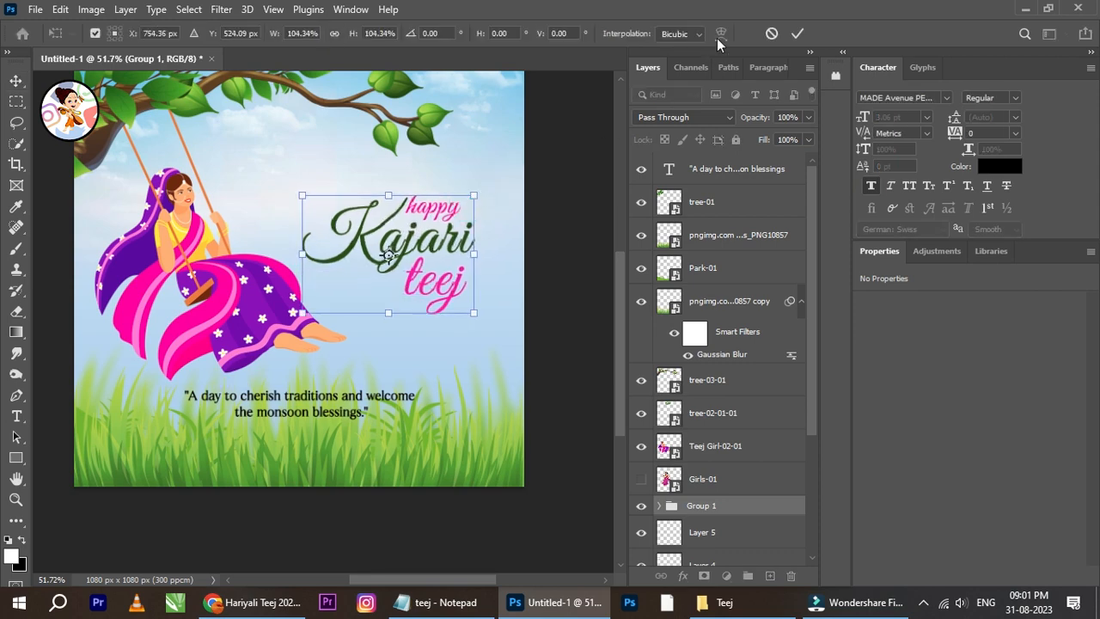
pyautogui.click(794, 35)
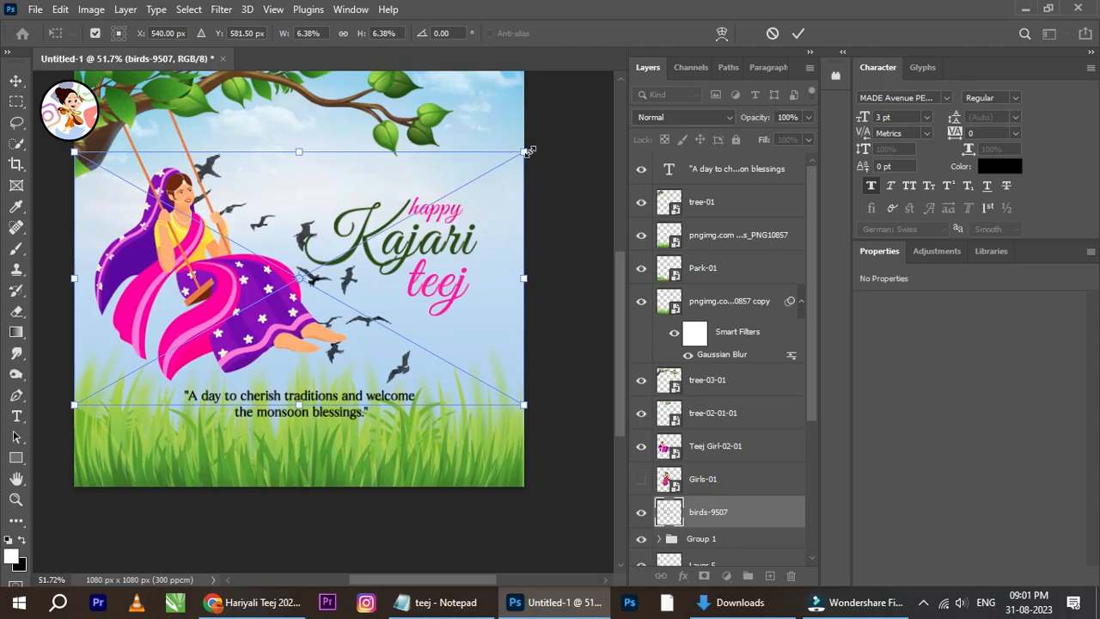
# Shrink the placed birds-9507 image to about 1.92% and position it in the sky between the swing and the greeting.
pyautogui.moveTo(527, 148); pyautogui.dragTo(232, 315)
pyautogui.moveTo(195, 361); pyautogui.dragTo(365, 188)
pyautogui.scroll(3, 265, 165)
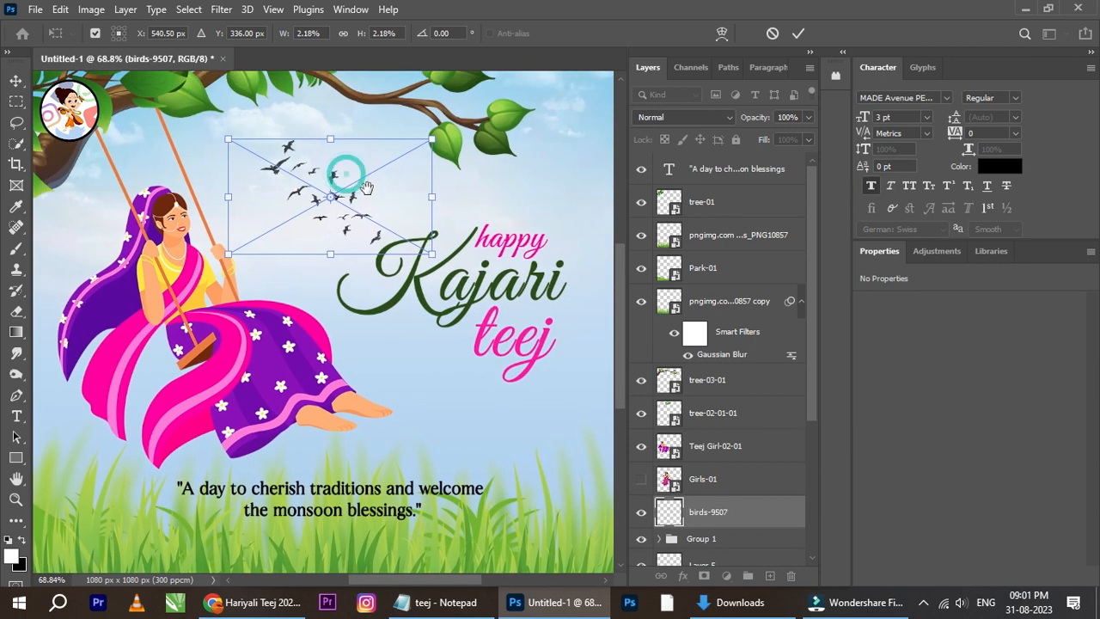
pyautogui.moveTo(435, 140); pyautogui.dragTo(409, 154)
pyautogui.moveTo(382, 196); pyautogui.dragTo(379, 175)
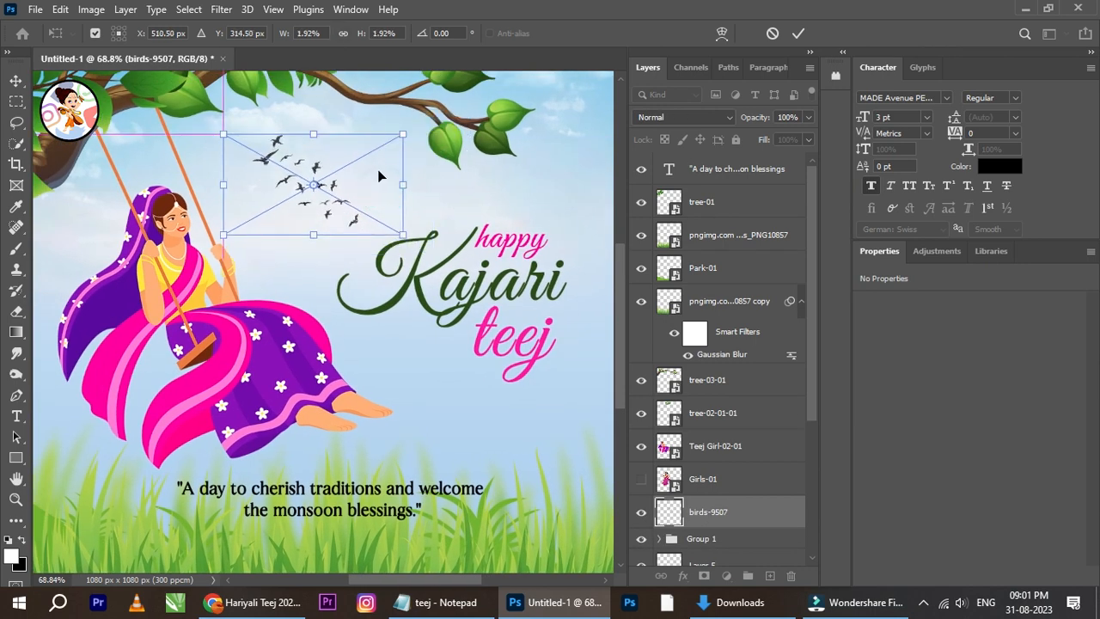
pyautogui.click(796, 33)
pyautogui.scroll(-1, 434, 239)
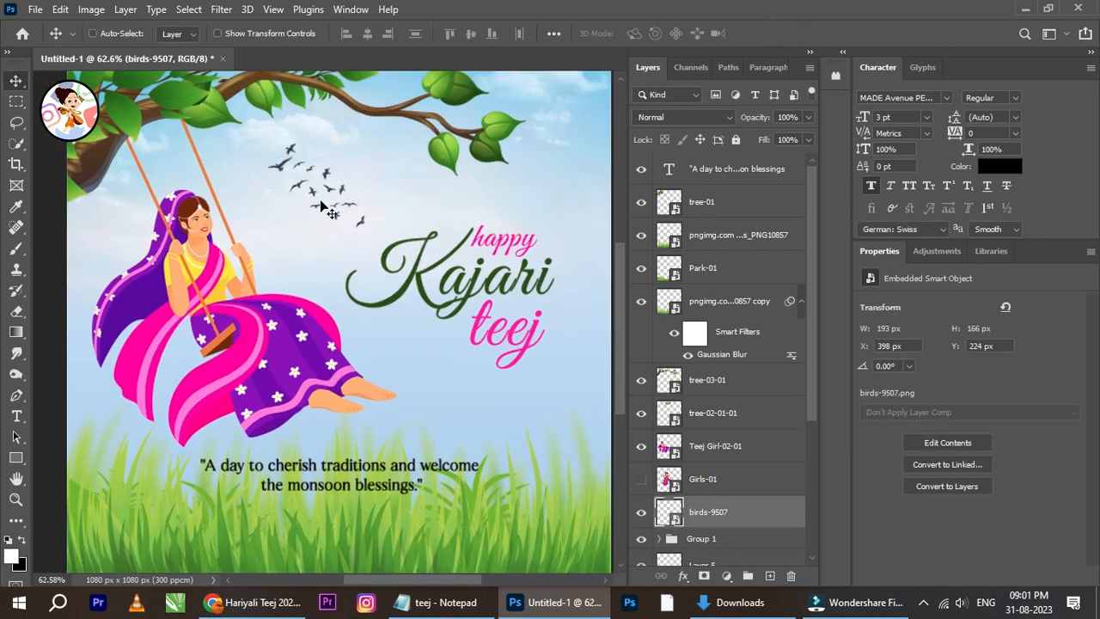
# Try the birds in the sky to the right of the greeting, with their layer directly above Layer 1.
pyautogui.moveTo(327, 200); pyautogui.dragTo(564, 252)
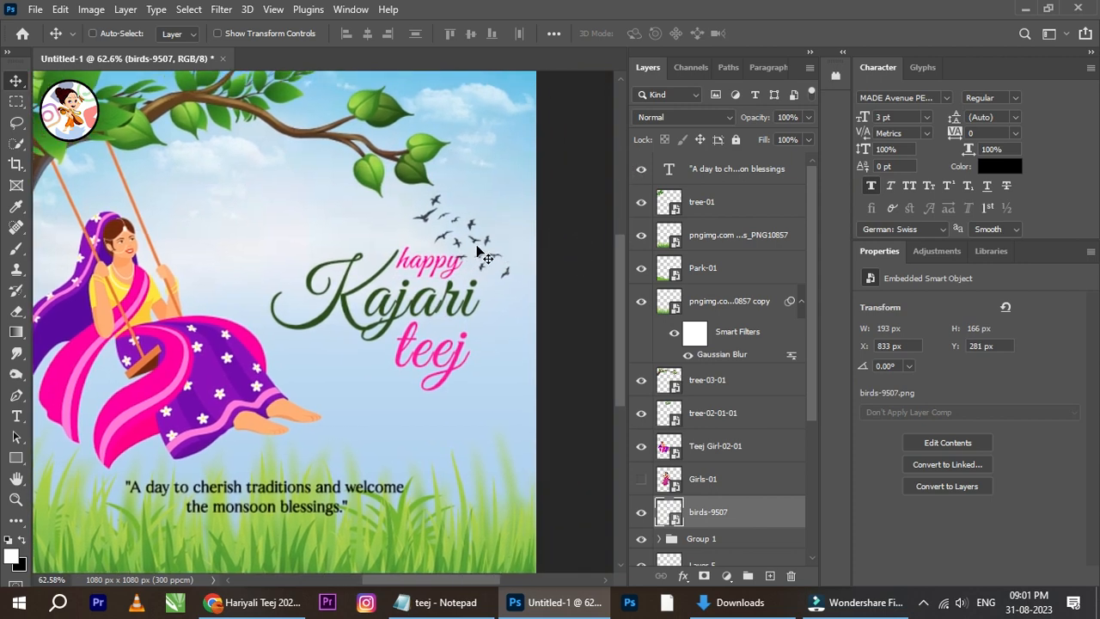
pyautogui.scroll(-3, 713, 491)
pyautogui.moveTo(759, 413); pyautogui.dragTo(733, 468)
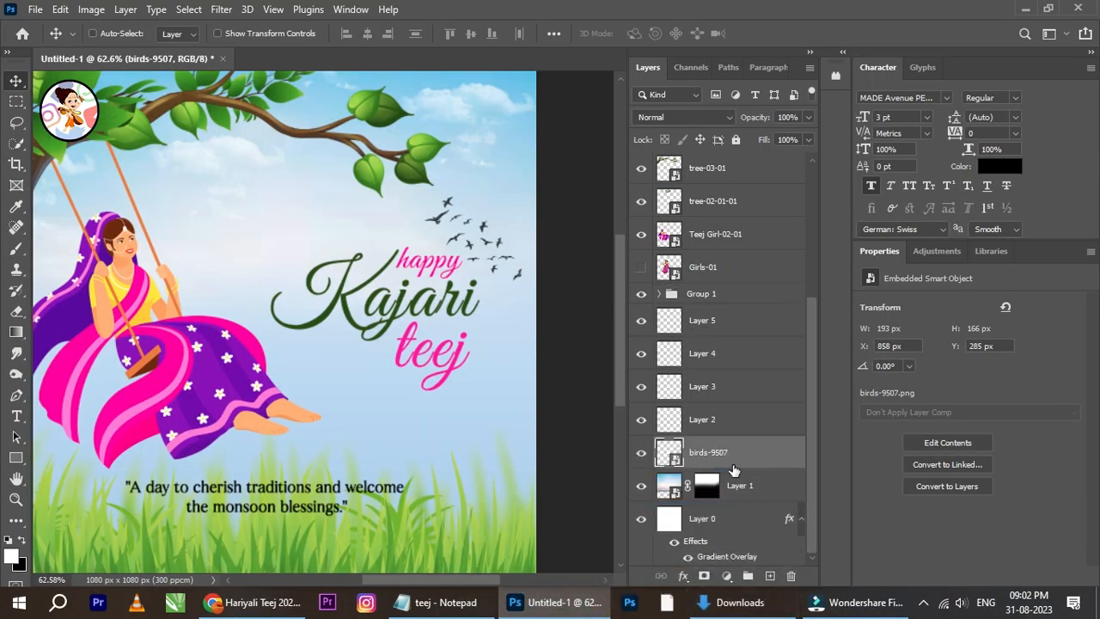
pyautogui.moveTo(415, 187); pyautogui.dragTo(483, 249)
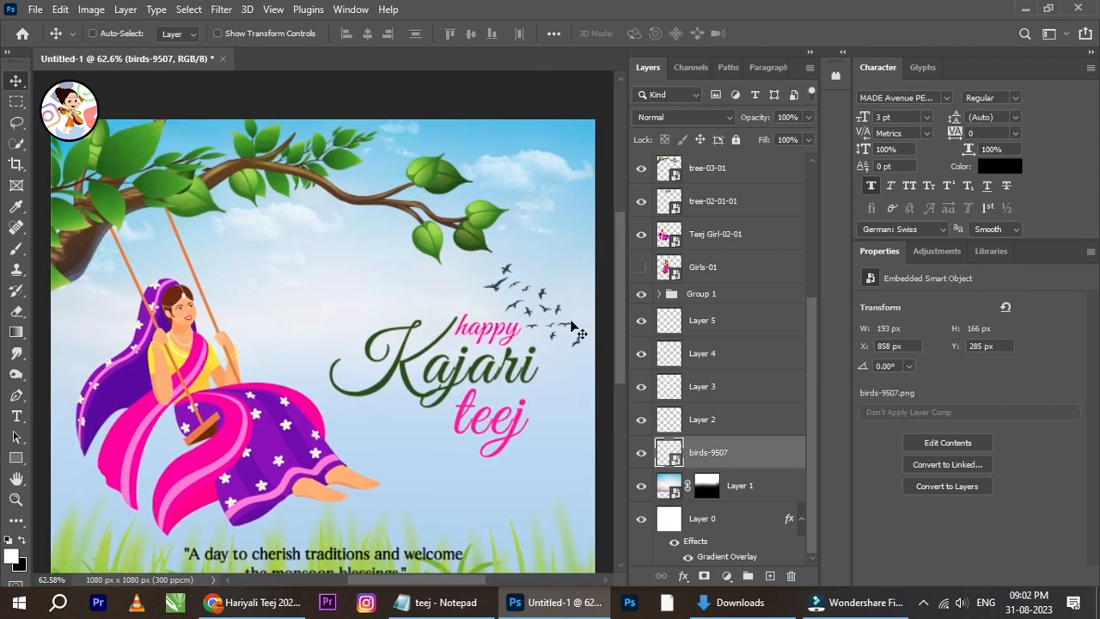
pyautogui.moveTo(554, 313); pyautogui.dragTo(570, 212)
# Move the birds into the sky beneath the branch, beside the swing, and reorder their layer directly below Group 1.
pyautogui.moveTo(578, 276); pyautogui.dragTo(363, 226)
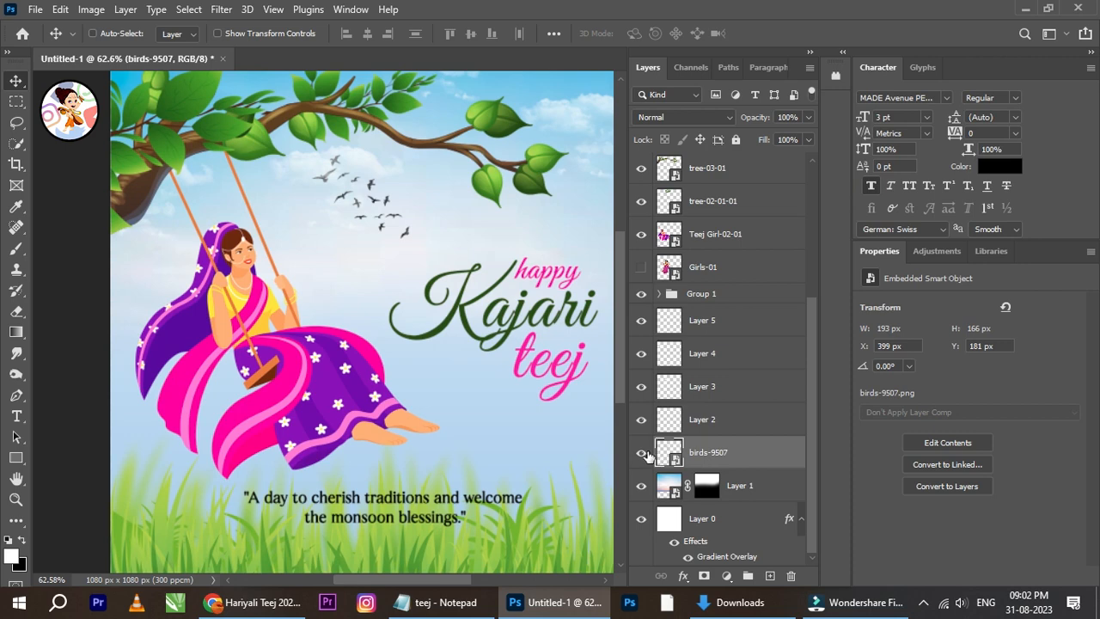
pyautogui.moveTo(724, 462); pyautogui.dragTo(745, 314)
pyautogui.moveTo(358, 189); pyautogui.dragTo(384, 209)
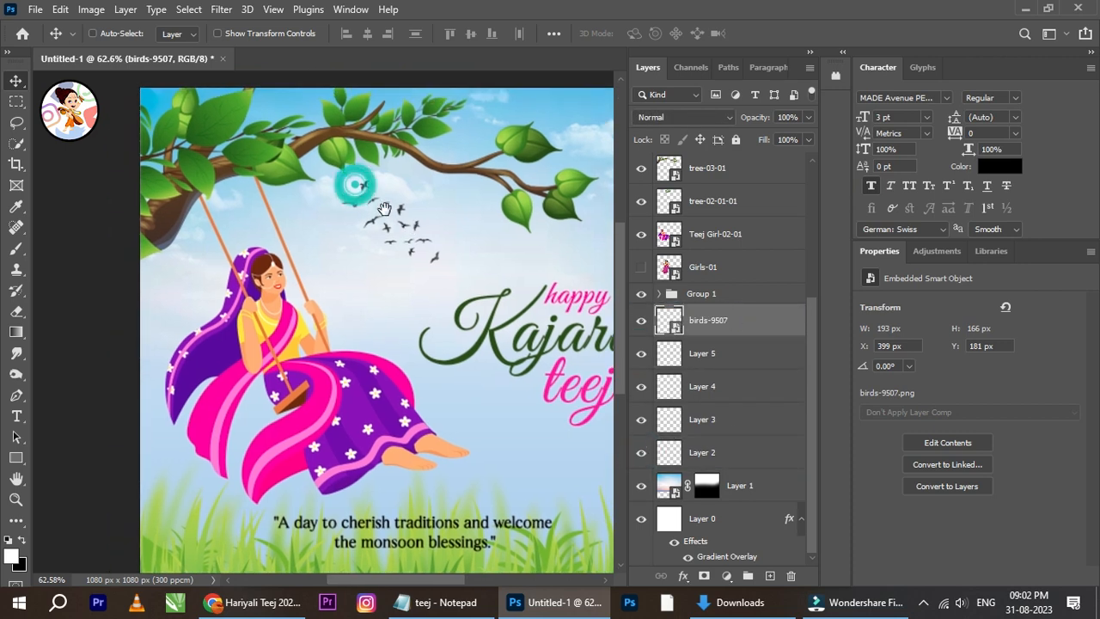
pyautogui.moveTo(456, 269); pyautogui.dragTo(377, 234)
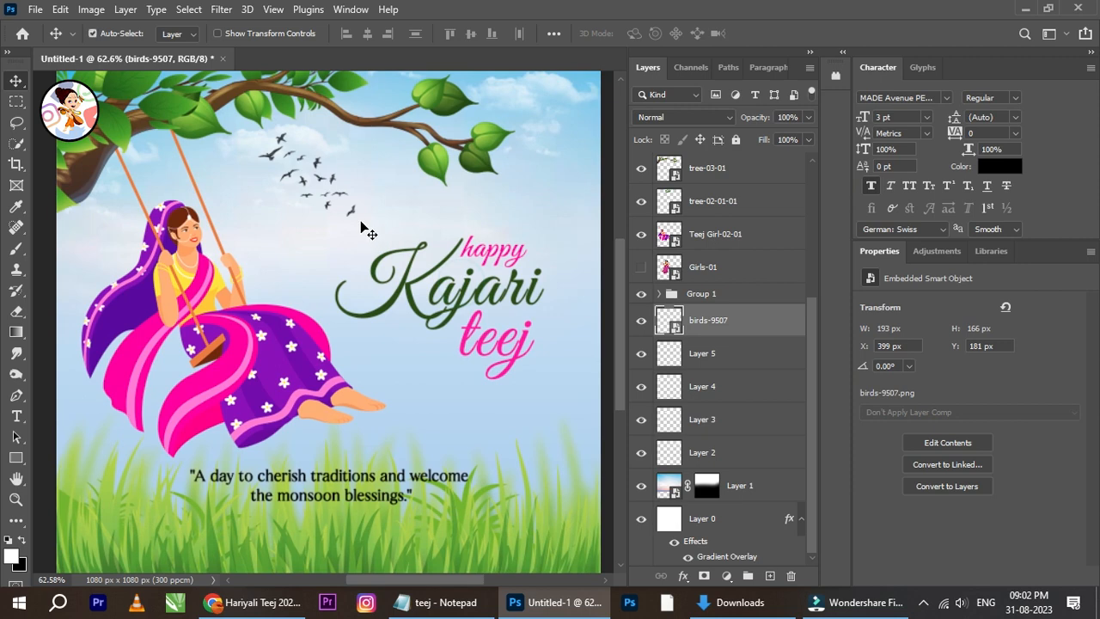
# Rotate the birds about 7.9°, scale them down to about 1.81% and raise them closer to the branch.
pyautogui.hotkey('ctrl', 't')
pyautogui.moveTo(440, 210); pyautogui.dragTo(387, 236)
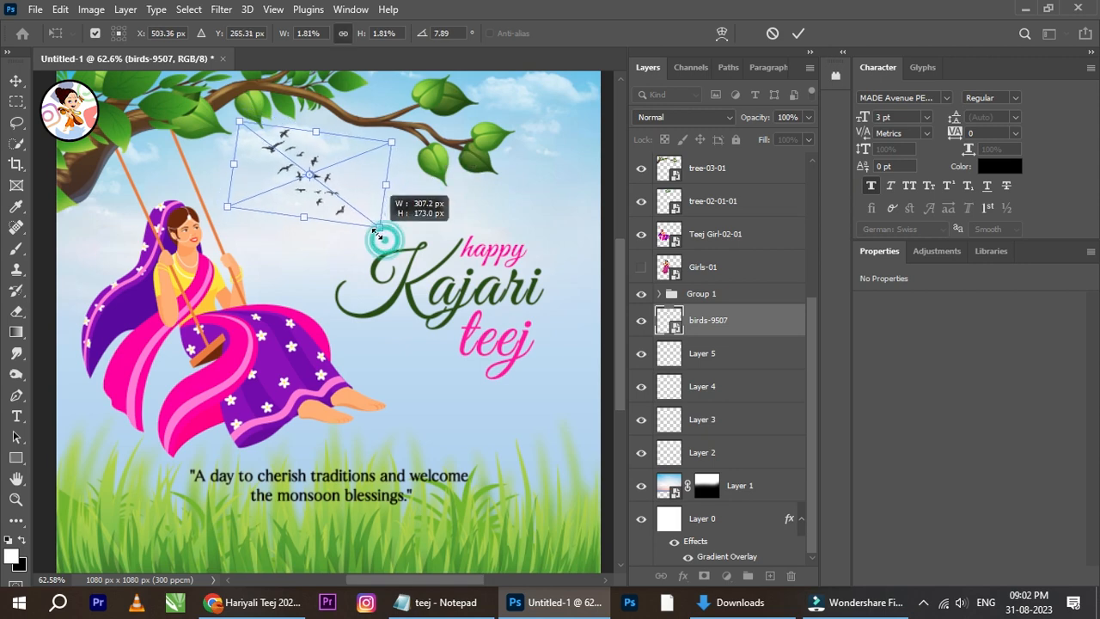
pyautogui.click(798, 33)
pyautogui.moveTo(383, 206); pyautogui.dragTo(318, 202)
# Try a duplicate of the birds in the upper-right sky and delete the copy.
pyautogui.moveTo(249, 173)
pyautogui.mouseDown()
pyautogui.moveTo(411, 195)
pyautogui.moveTo(345, 176)
pyautogui.moveTo(354, 164)
pyautogui.moveTo(333, 200)
pyautogui.moveTo(387, 176)
pyautogui.moveTo(521, 181)
pyautogui.moveTo(576, 214)
pyautogui.moveTo(479, 225)
pyautogui.moveTo(477, 104)
pyautogui.mouseUp()
pyautogui.moveTo(424, 133); pyautogui.dragTo(497, 155)
pyautogui.press('Delete')
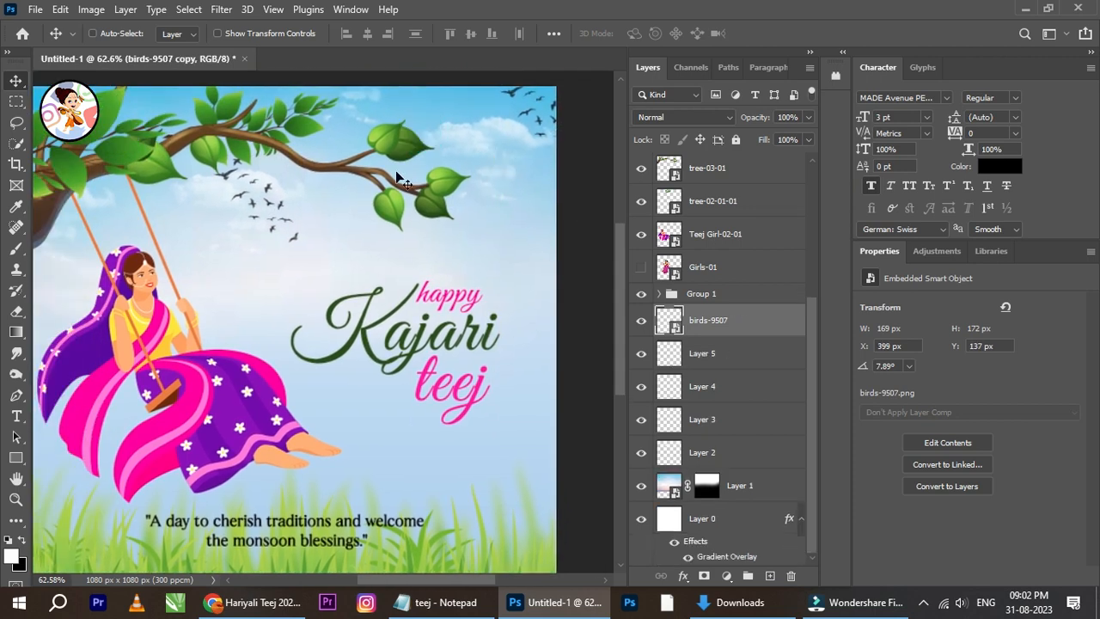
# Select the greeting's Group 1 and scale it up slightly from its upper-right corner.
pyautogui.scroll(-2, 336, 211)
pyautogui.scroll(-1, 339, 222)
pyautogui.scroll(1, 372, 250)
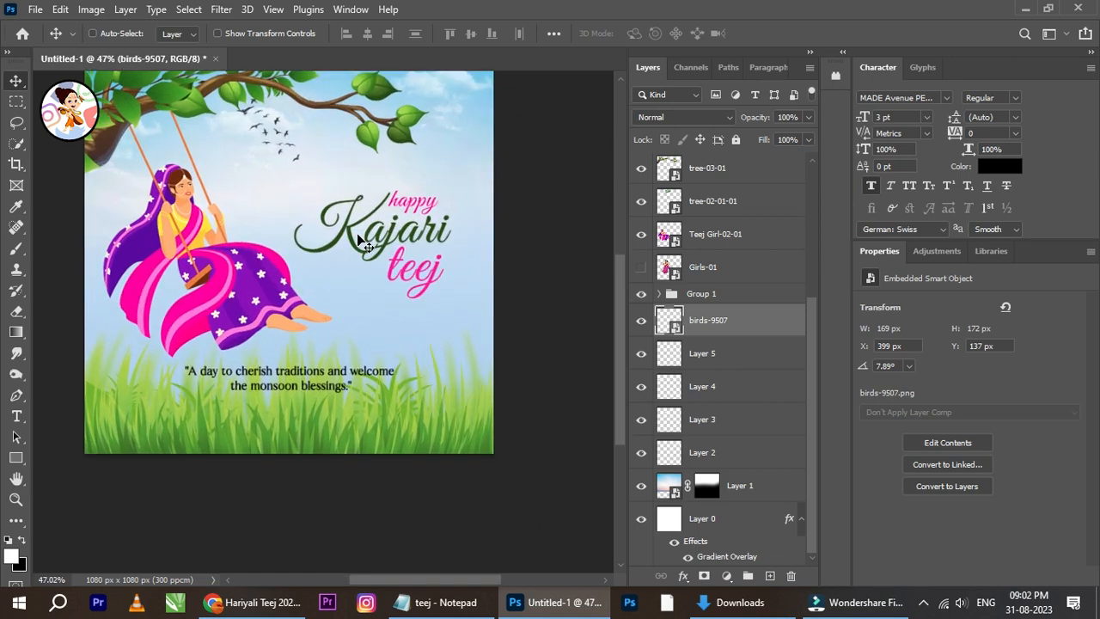
pyautogui.scroll(-1, 357, 255)
pyautogui.rightClick(415, 191)
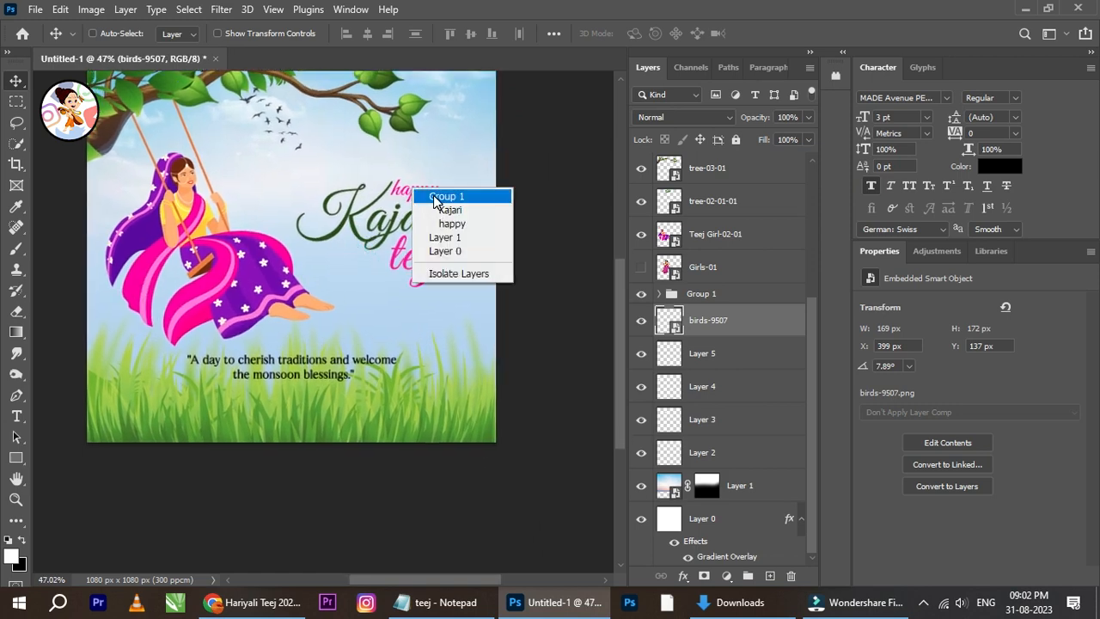
pyautogui.click(447, 197)
pyautogui.hotkey('ctrl', 't')
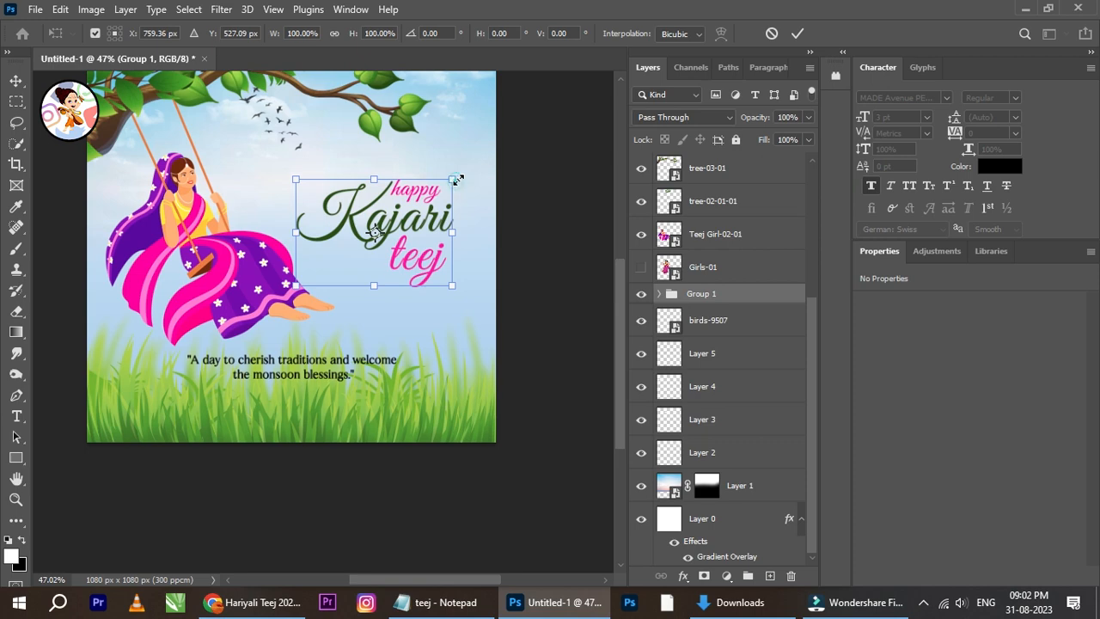
pyautogui.moveTo(456, 179); pyautogui.dragTo(463, 172)
pyautogui.click(797, 32)
# Nudge the enlarged greeting group slightly left to fine-tune its horizontal position.
pyautogui.press('Left')
pyautogui.press('Left')
pyautogui.press('Left')
pyautogui.press('Left')
pyautogui.press('Left')
pyautogui.press('Left')
pyautogui.press('Right')
pyautogui.press('Right')
pyautogui.press('Right')
pyautogui.press('Right')
pyautogui.scroll(-2, 314, 260)
pyautogui.scroll(2, 307, 258)
# Select the quote text on the canvas and move it further down into the grass.
pyautogui.rightClick(311, 356)
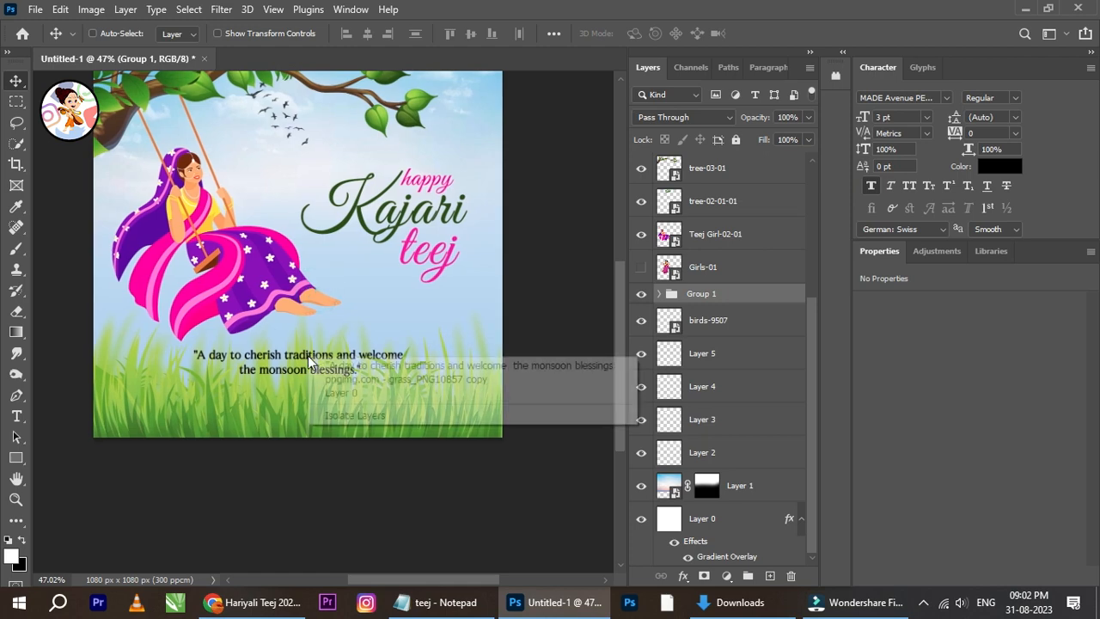
pyautogui.click(337, 362)
pyautogui.moveTo(377, 368); pyautogui.dragTo(375, 375)
pyautogui.press('Down')
pyautogui.press('Down')
pyautogui.press('Down')
pyautogui.press('Down')
pyautogui.press('Down')
pyautogui.press('Down')
pyautogui.press('Down')
pyautogui.press('Down')
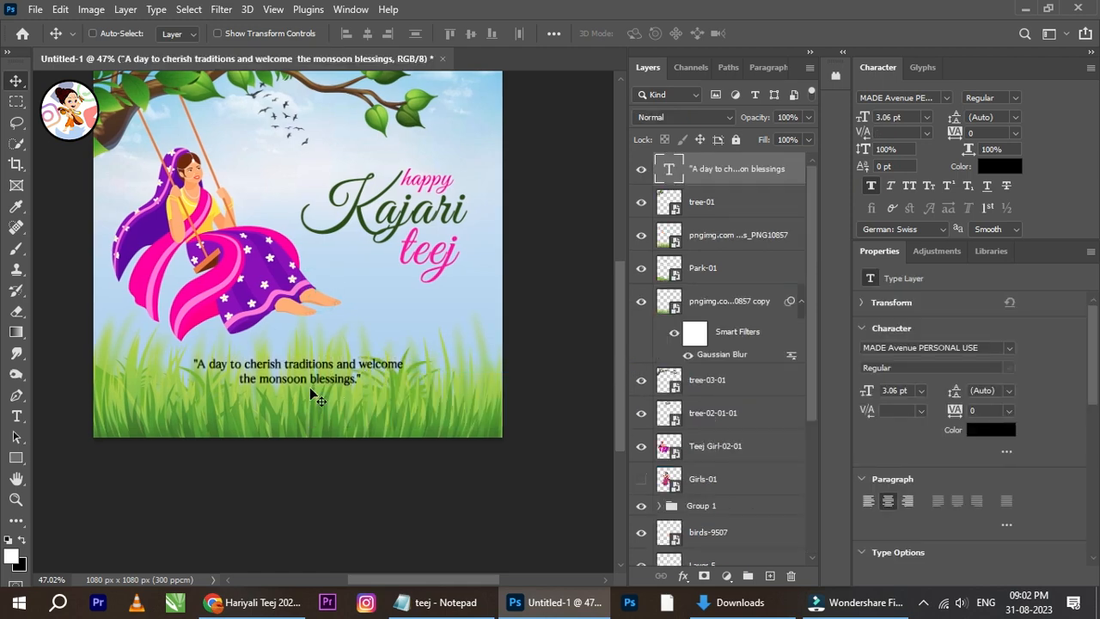
# Scale the quote up to a text size of about 3.23 pt and centre it horizontally against background Layer 0.
pyautogui.hotkey('ctrl', 't')
pyautogui.scroll(1, 309, 387)
pyautogui.moveTo(424, 380); pyautogui.dragTo(440, 381)
pyautogui.click(797, 34)
pyautogui.scroll(-5, 710, 427)
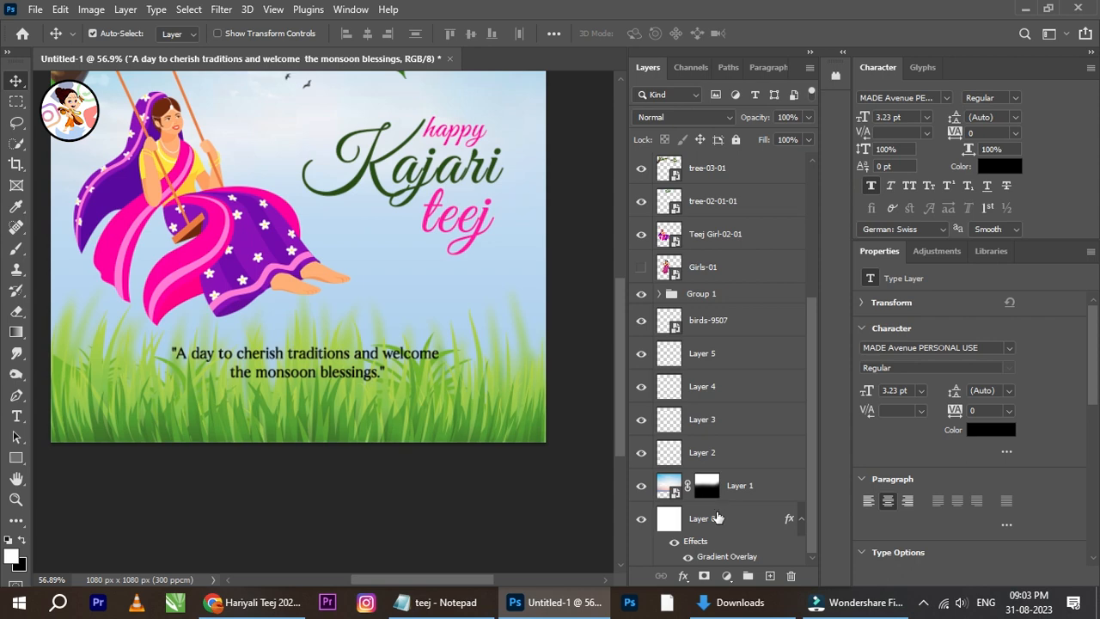
pyautogui.keyDown('ctrl'); pyautogui.click(714, 515); pyautogui.keyUp('ctrl')
pyautogui.click(368, 35)
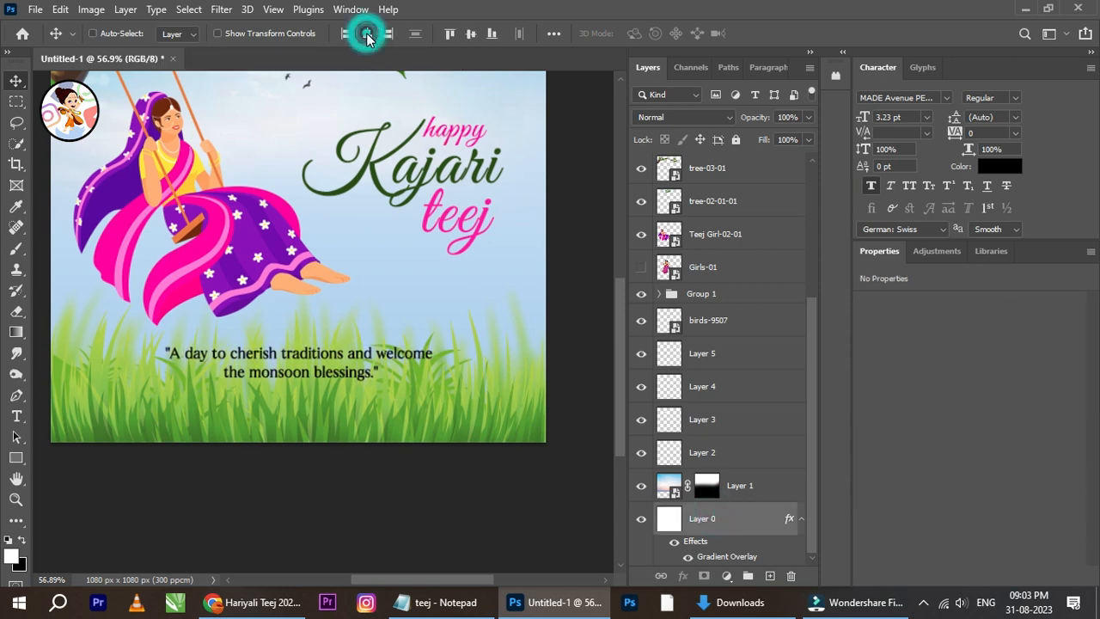
# Select only the quote layer again and nudge the centred text a little deeper into the grass.
pyautogui.scroll(5, 730, 321)
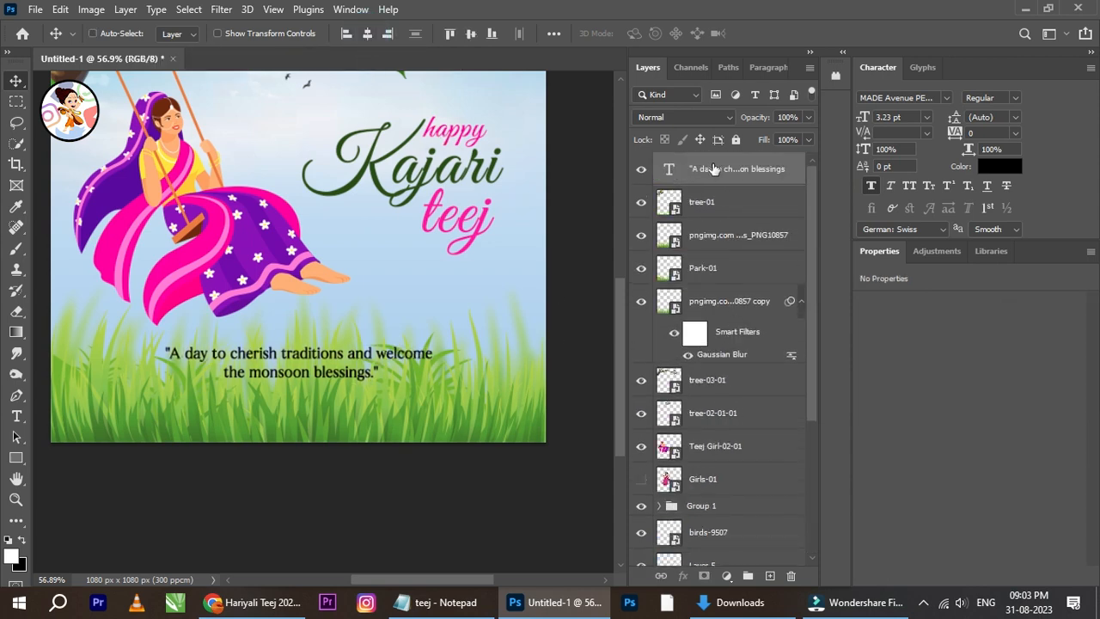
pyautogui.press('Down')
pyautogui.press('Down')
pyautogui.press('Down')
pyautogui.press('Down')
pyautogui.press('Down')
pyautogui.press('Down')
pyautogui.press('Down')
pyautogui.press('Down')
pyautogui.press('Down')
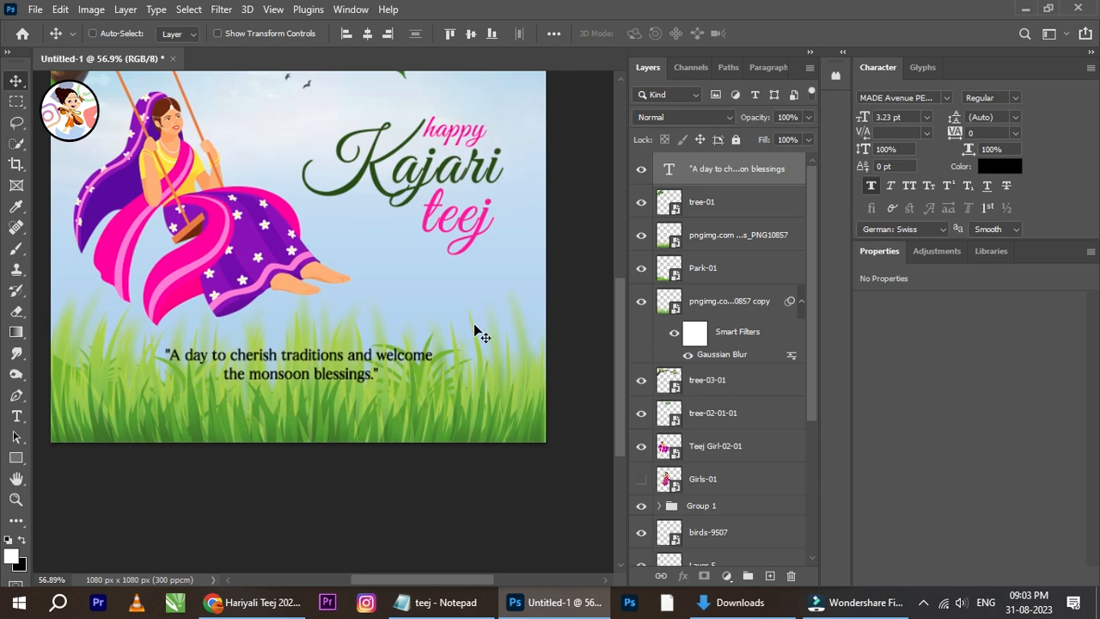
pyautogui.press('Down')
pyautogui.press('Down')
pyautogui.press('Down')
pyautogui.press('Down')
pyautogui.press('Down')
pyautogui.press('Down')
pyautogui.press('Down')
pyautogui.press('Down')
pyautogui.press('Down')
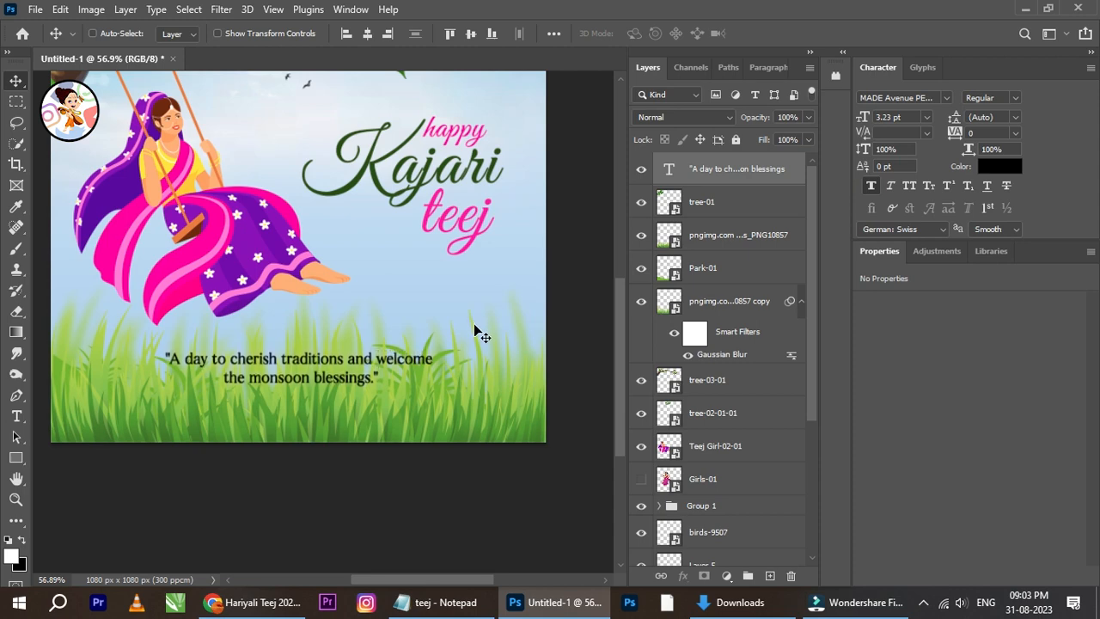